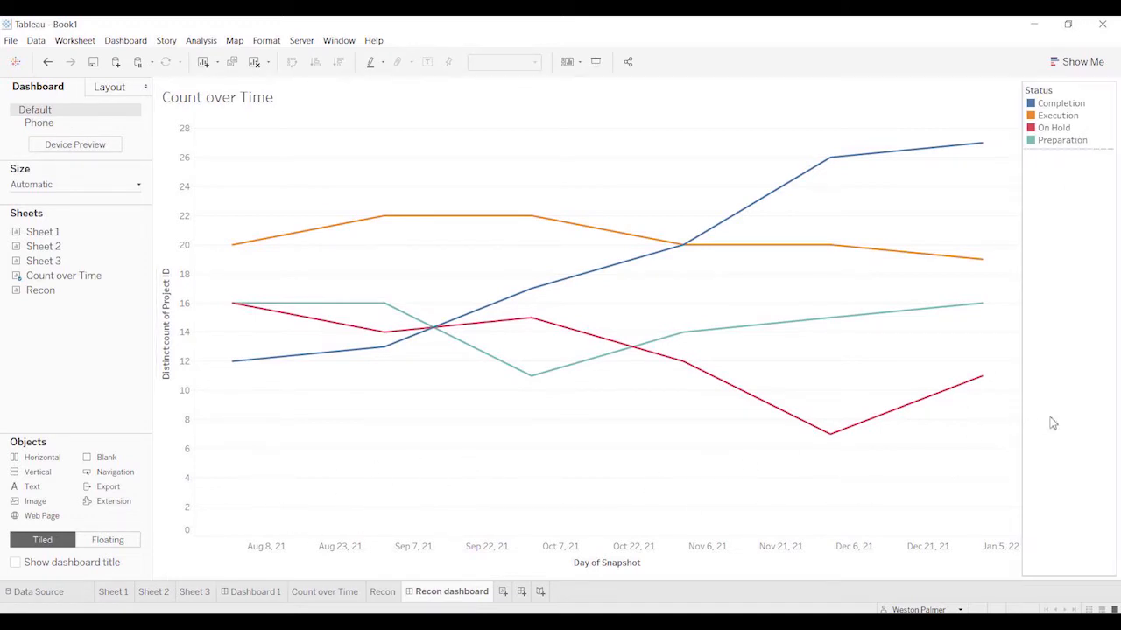
Step: Read the On Hold status counts on the Count over Time chart, then go to the Recon worksheet
mouse_move(981, 380)
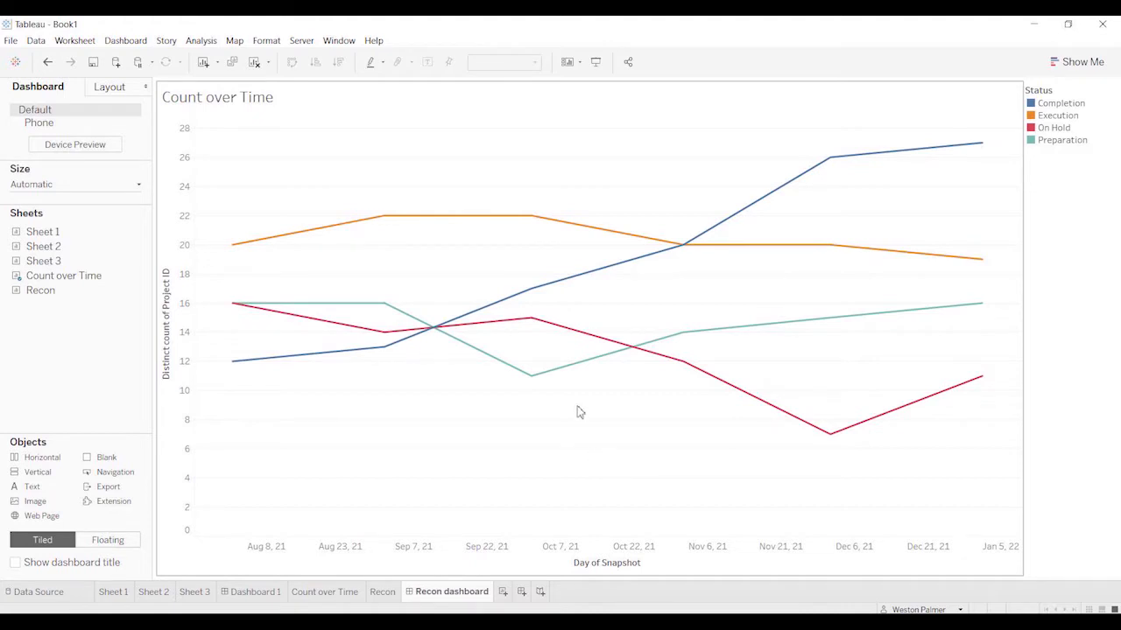
mouse_move(536, 329)
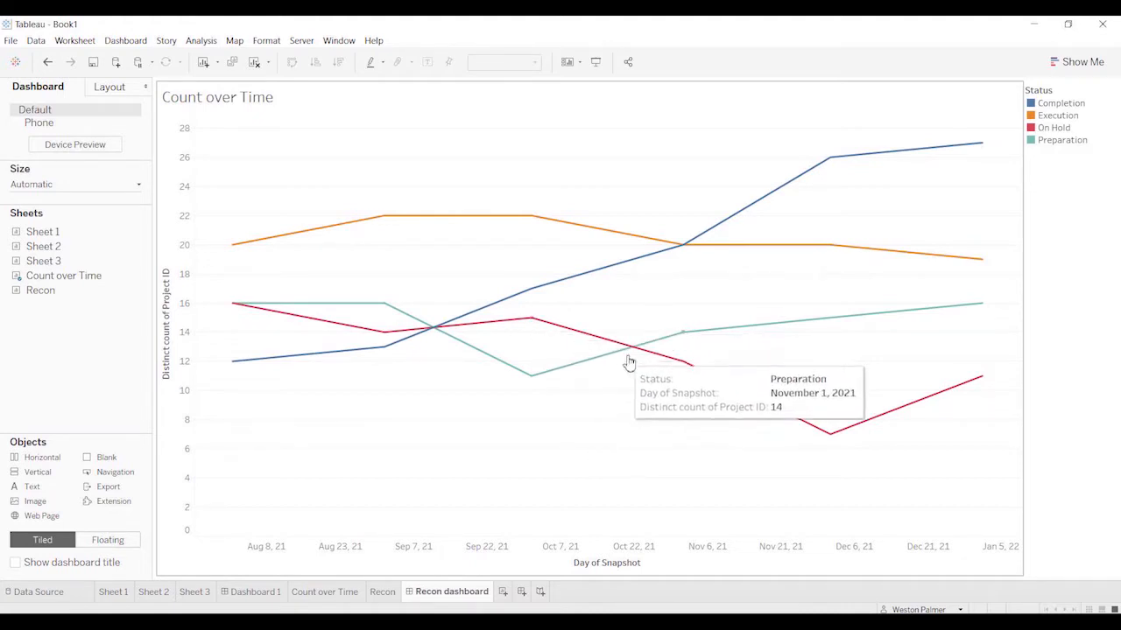
mouse_move(688, 373)
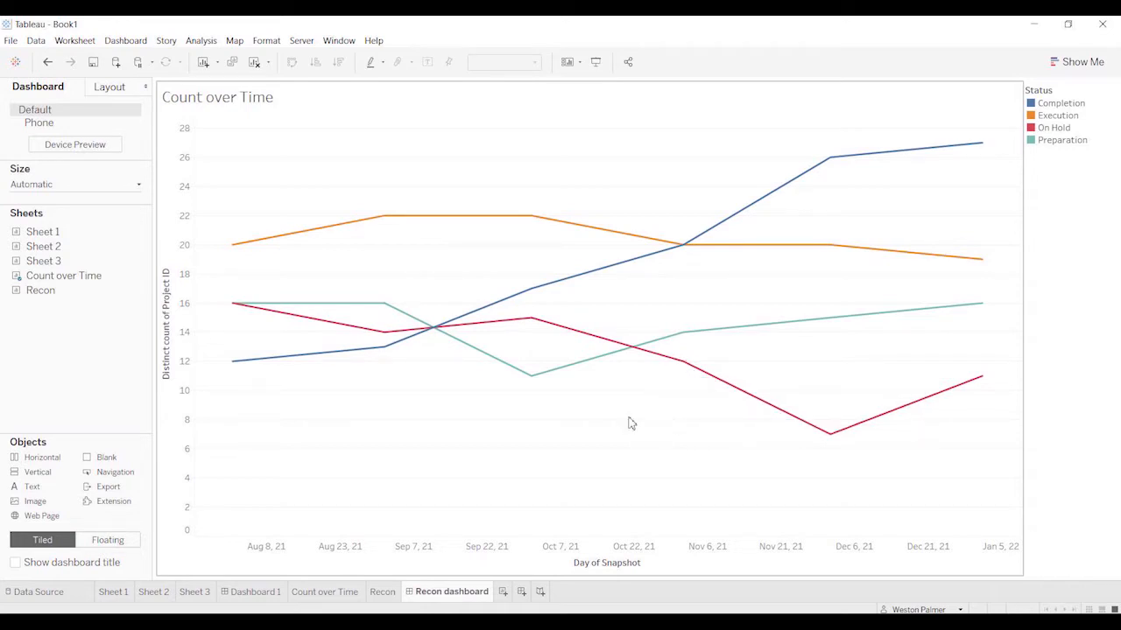
left_click(387, 595)
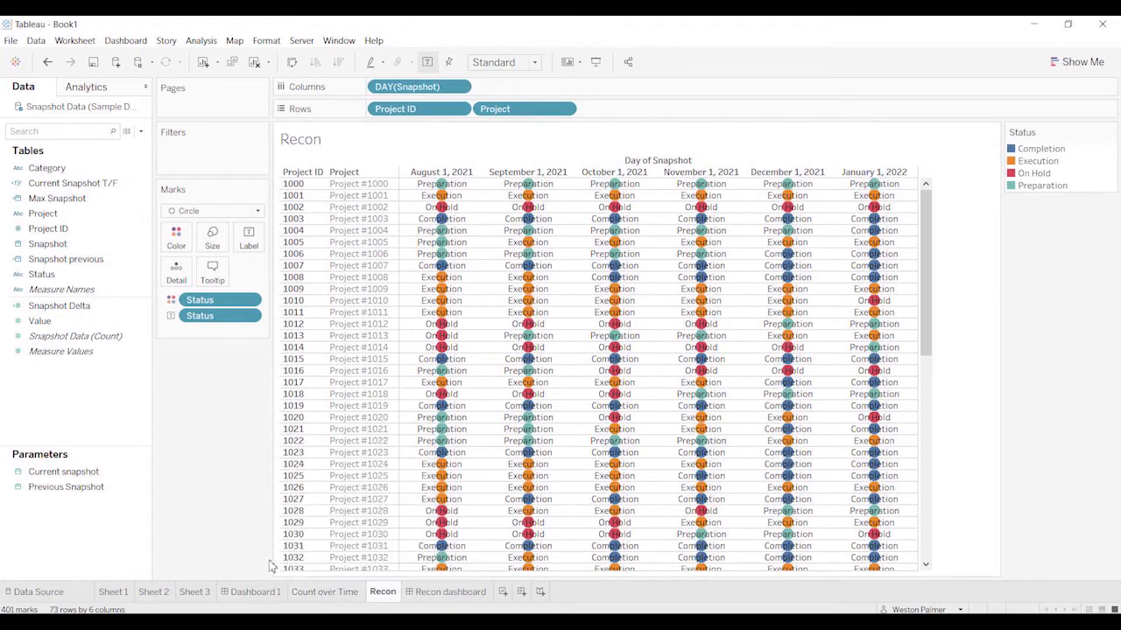
Step: Bring up the Data pane's menu for creating calculated fields and parameters on the Recon sheet
left_click(140, 131)
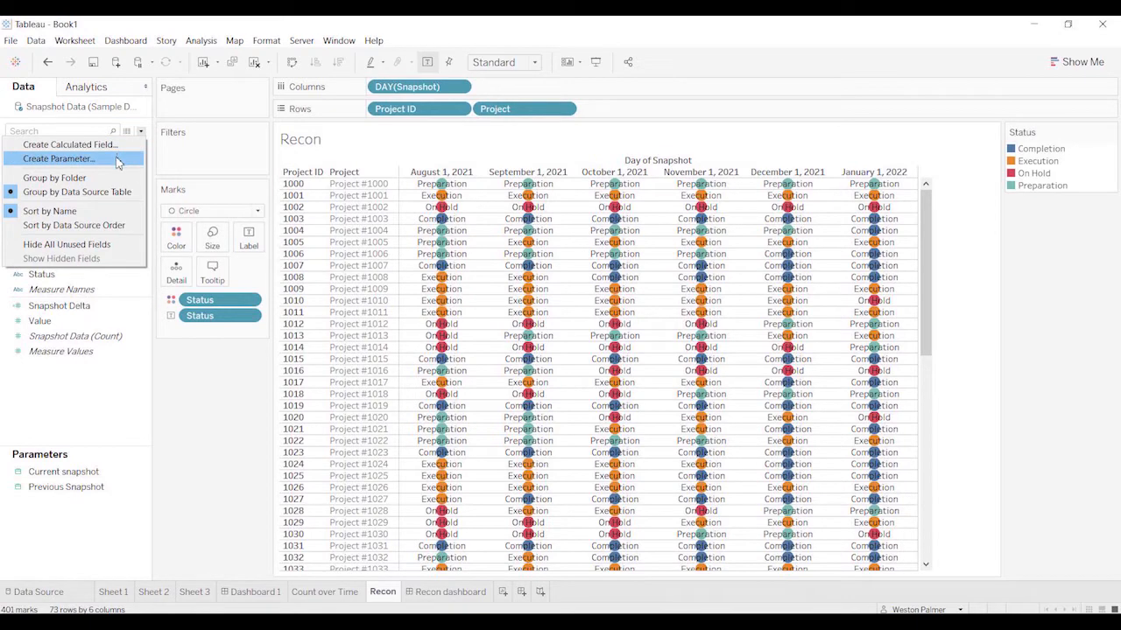
Step: Create a Date list parameter 'selected snapshot' with values from Snapshot, defaulting to 8/1/2021
left_click(118, 161)
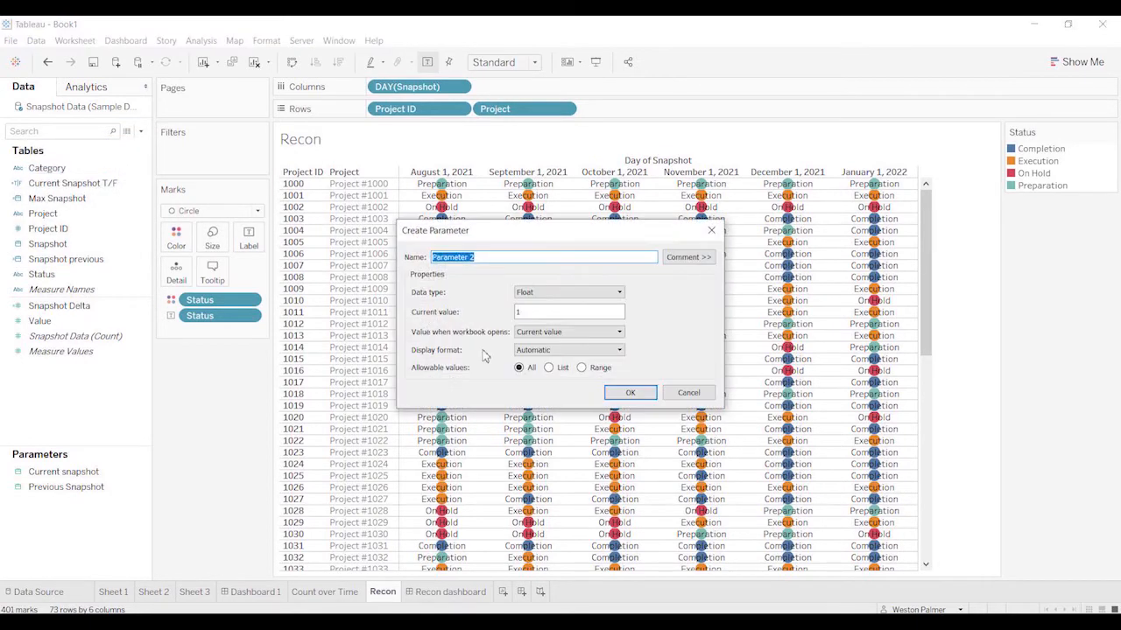
type("selected snapshot")
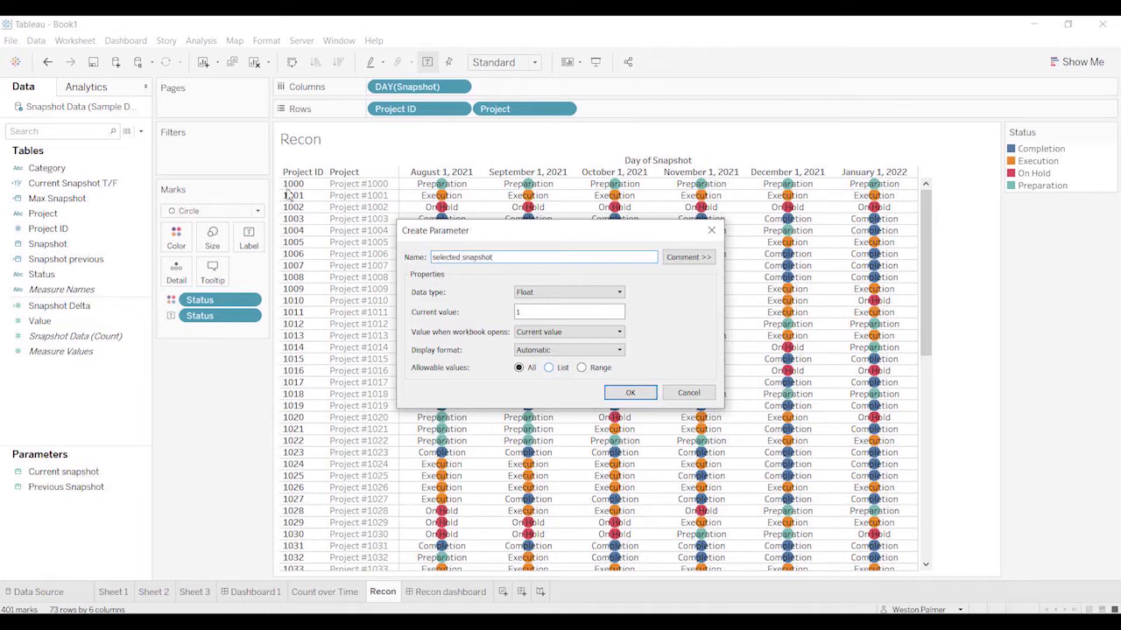
left_click(534, 292)
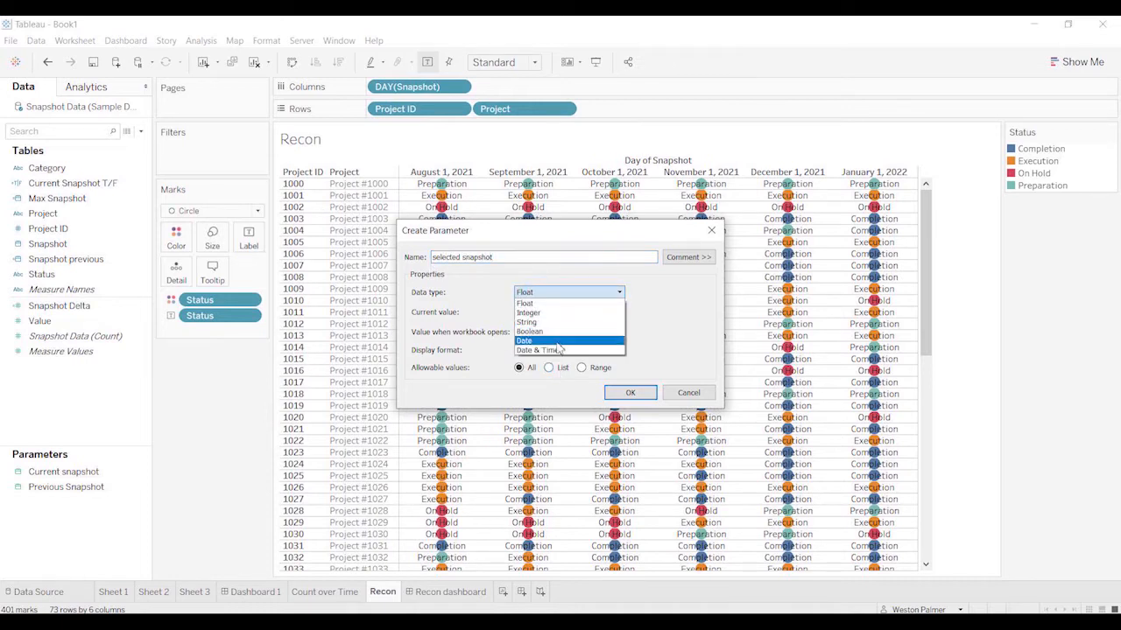
left_click(556, 340)
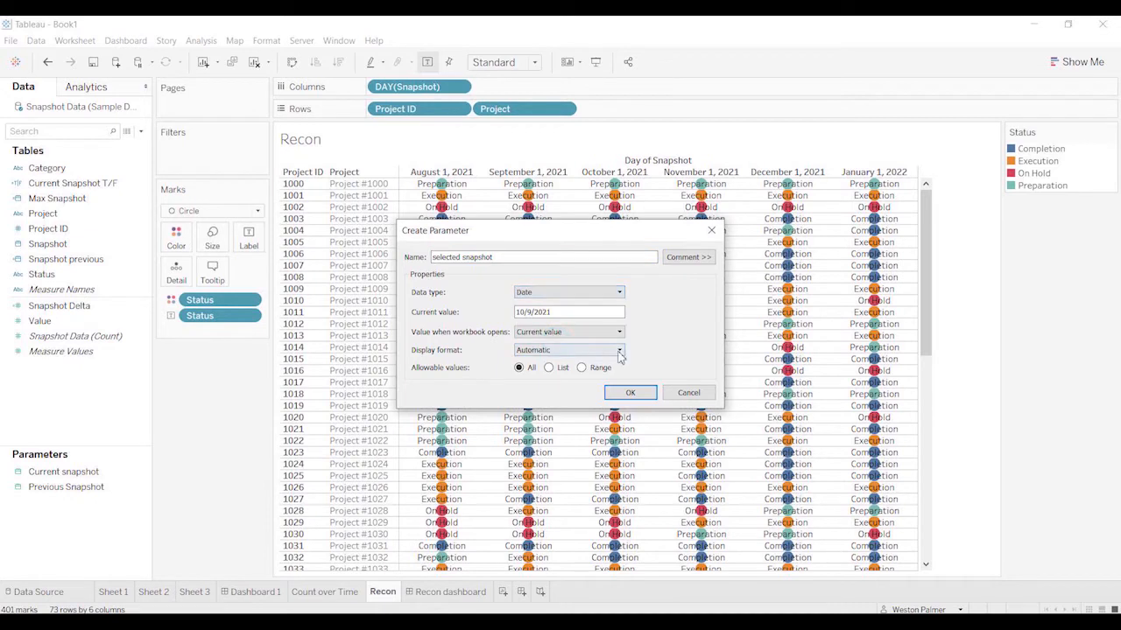
left_click(550, 368)
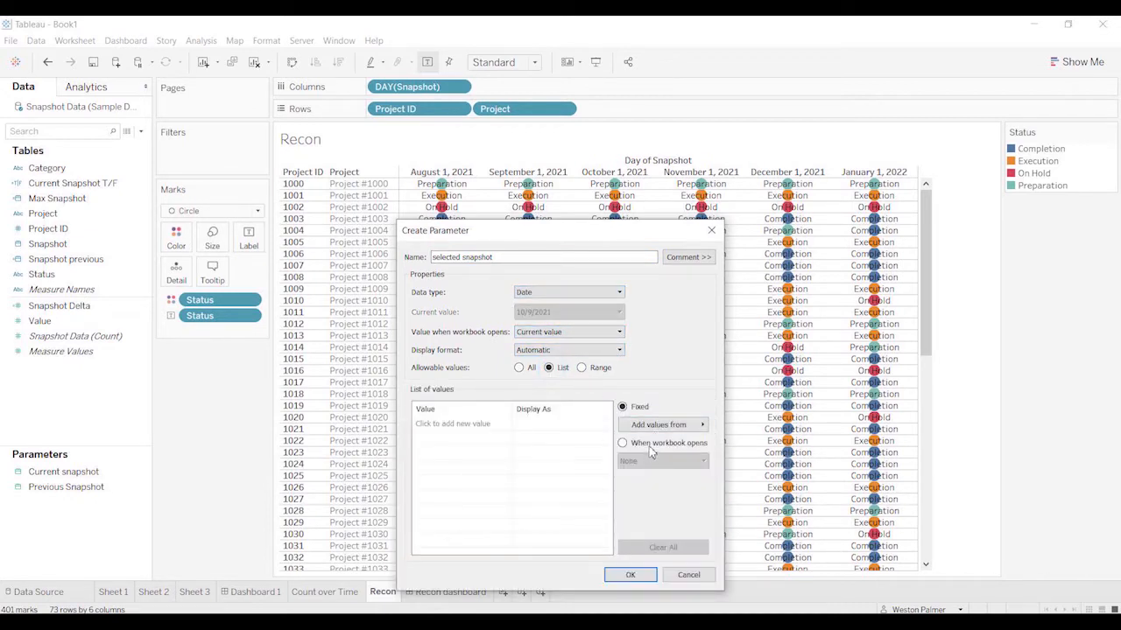
left_click(646, 442)
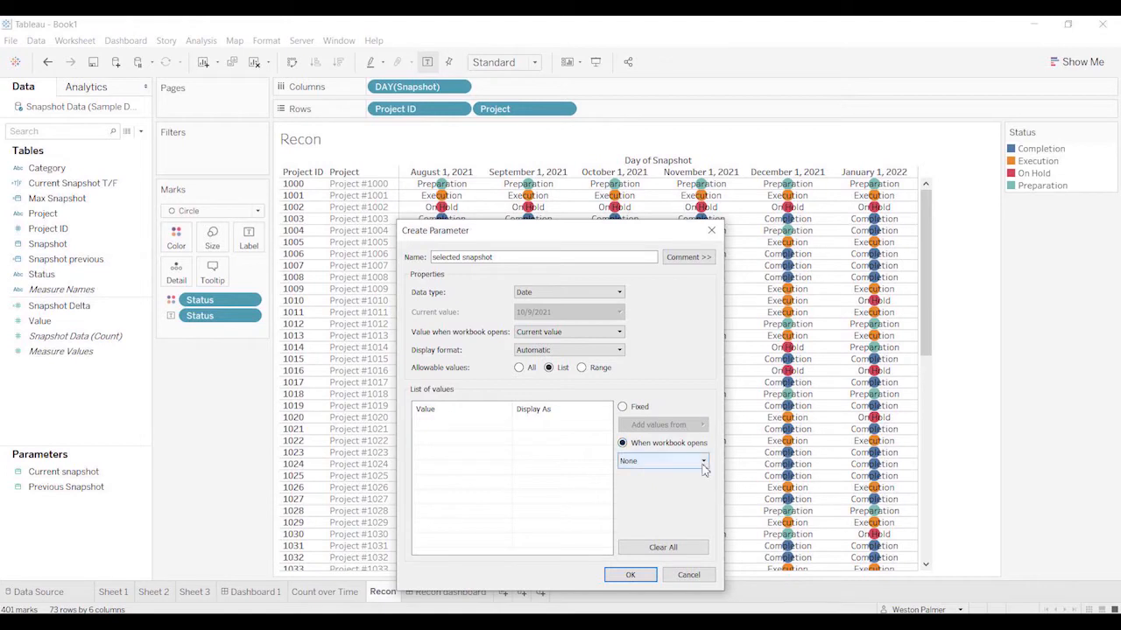
left_click(703, 461)
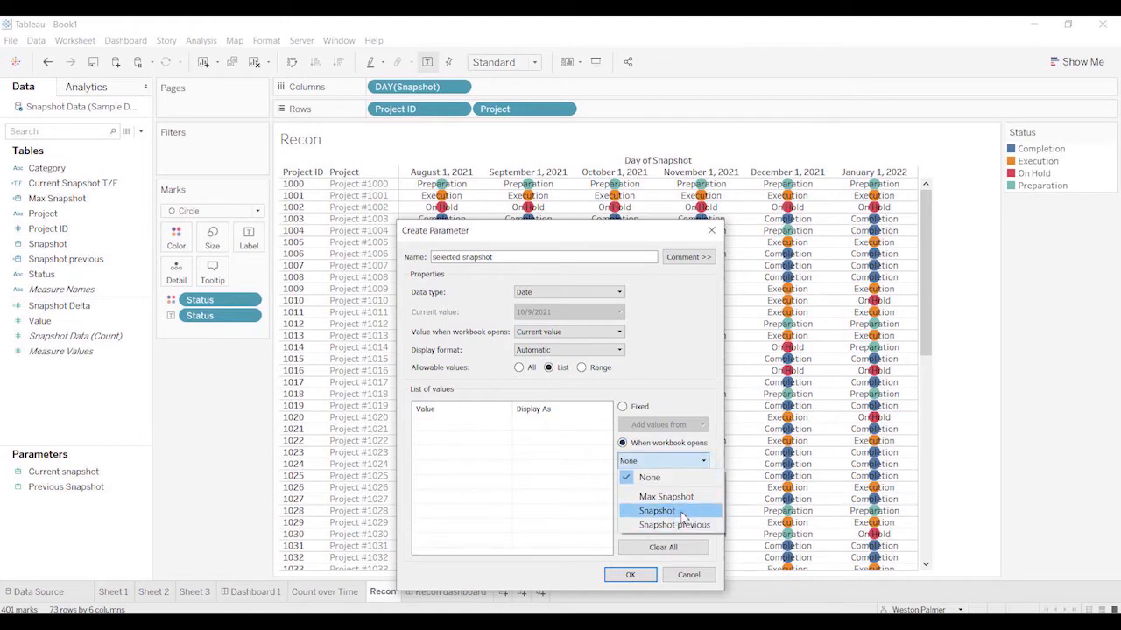
left_click(682, 511)
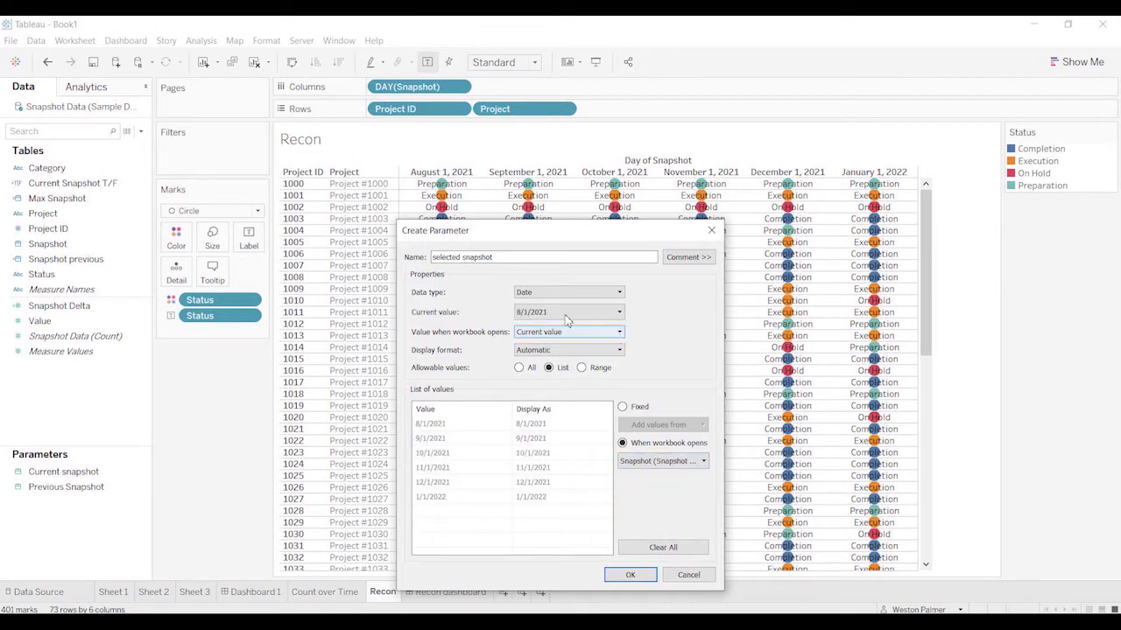
left_click(634, 577)
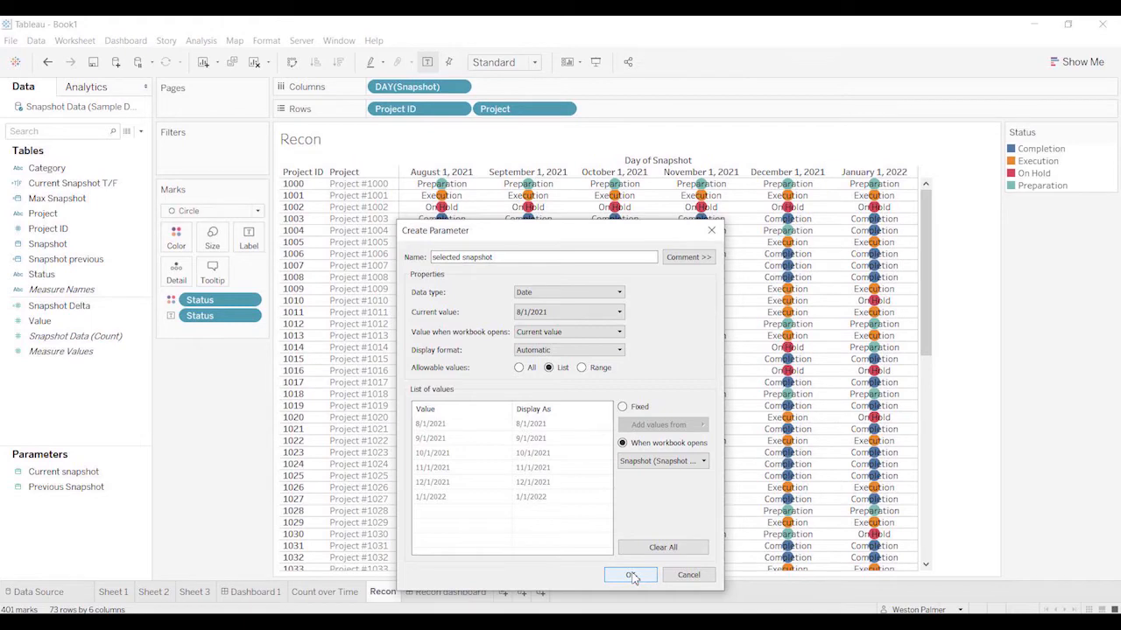
left_click(632, 576)
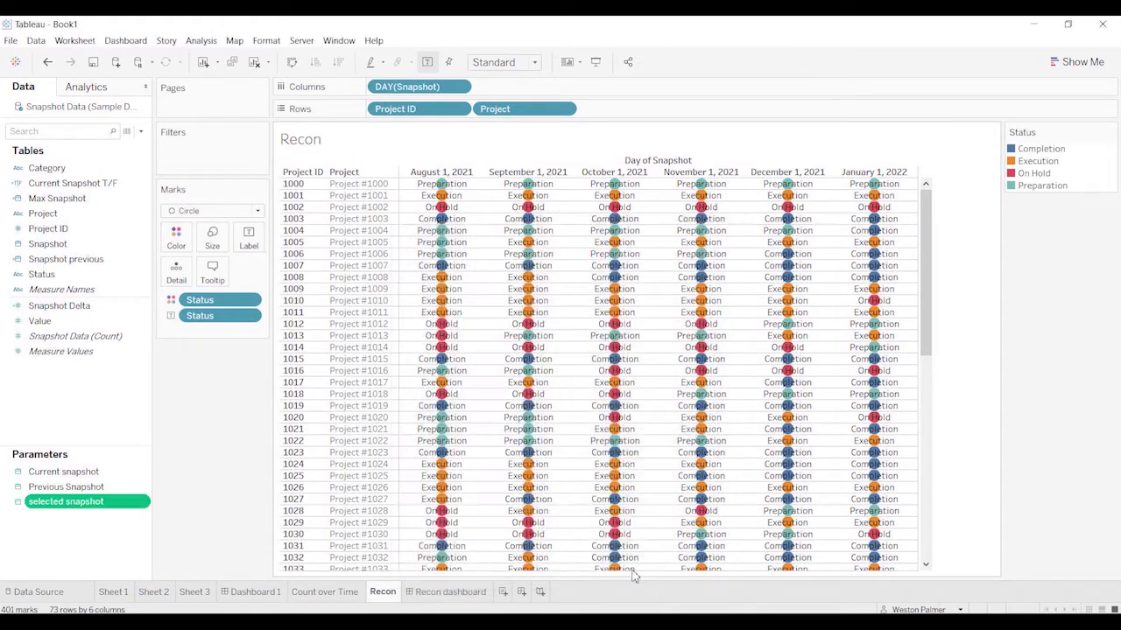
left_click(141, 132)
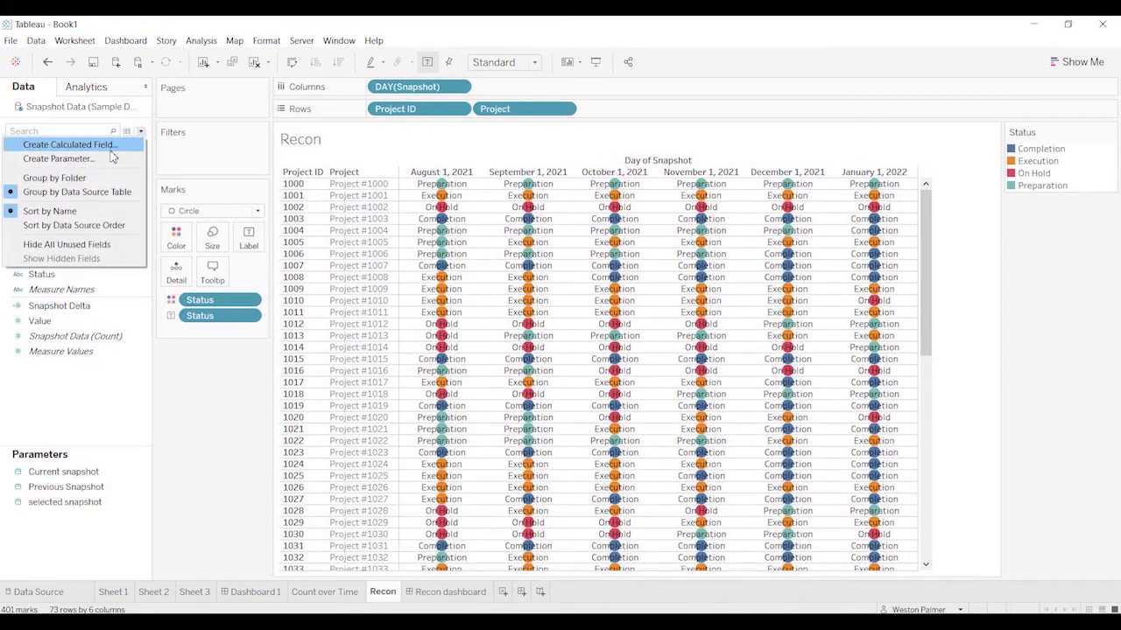
Step: Create a String list parameter 'selected status' from the Status field, with Completion as current value
left_click(112, 159)
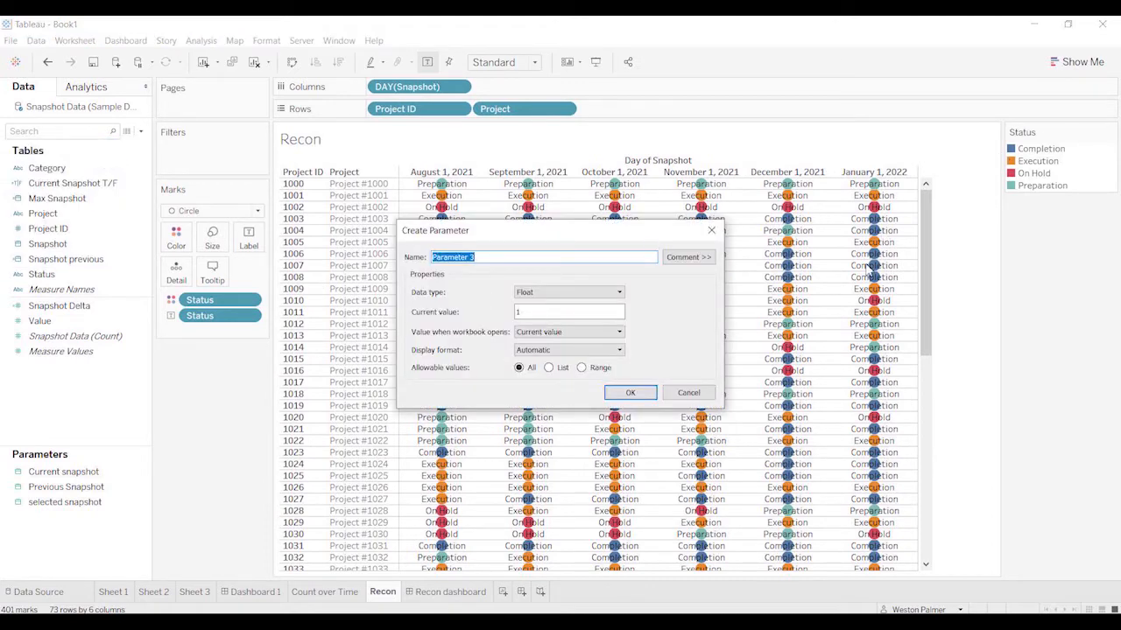
type("selected status")
left_click(612, 294)
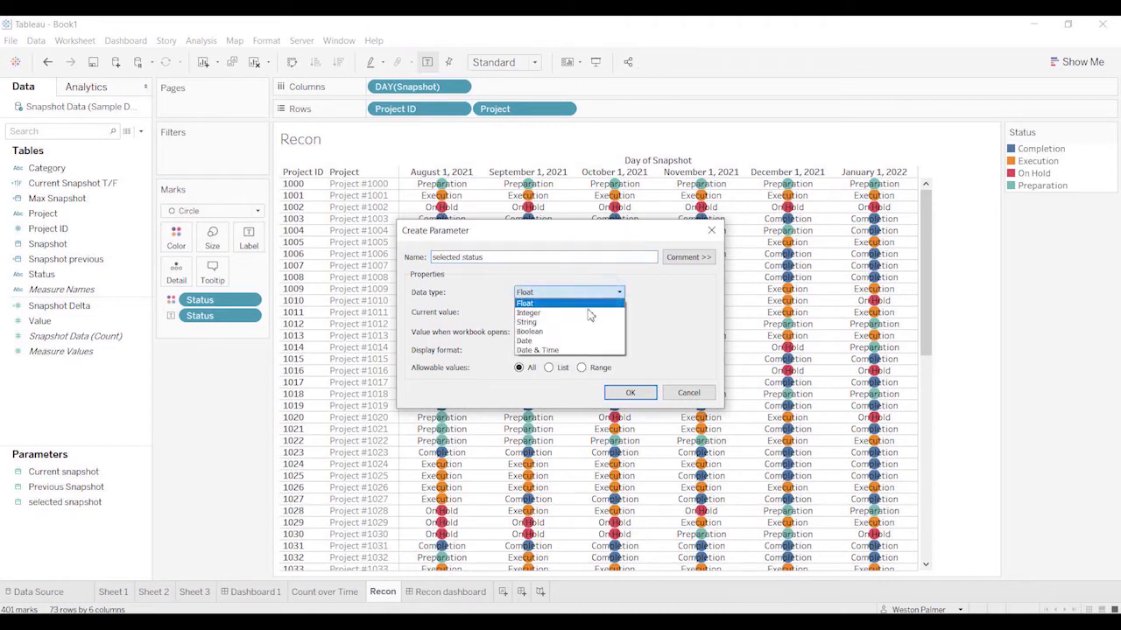
left_click(574, 323)
left_click(548, 368)
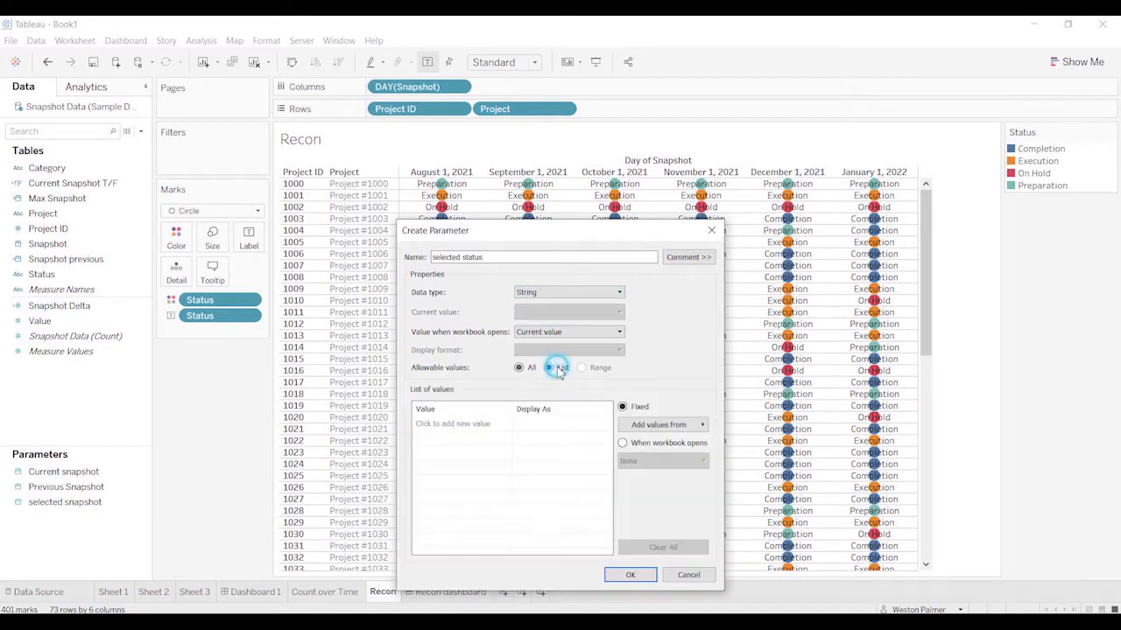
left_click(622, 444)
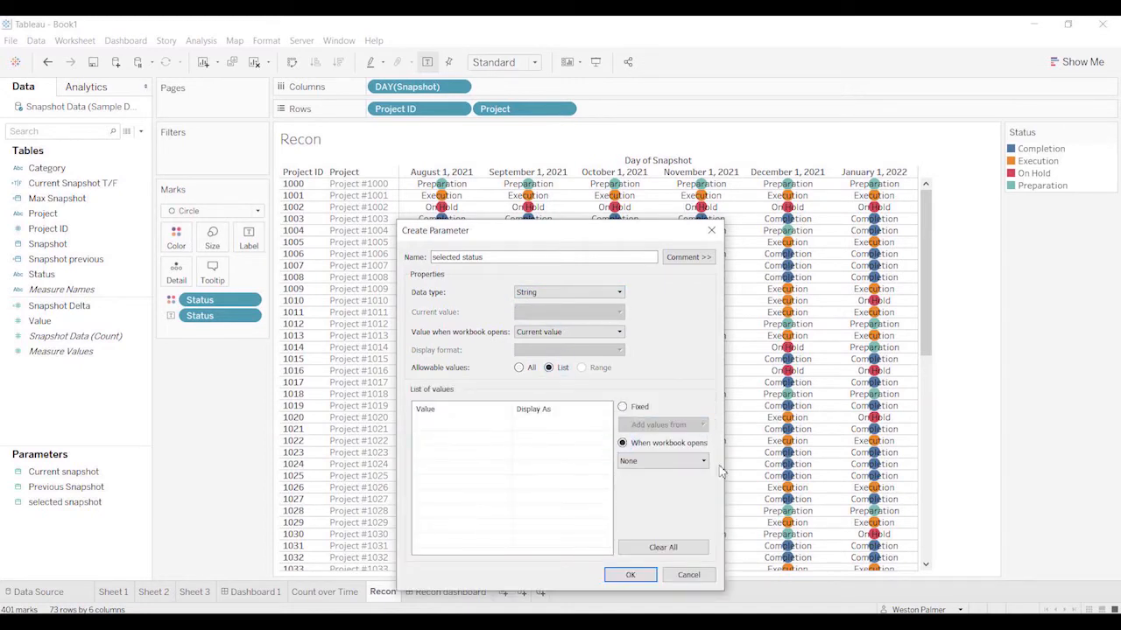
left_click(703, 460)
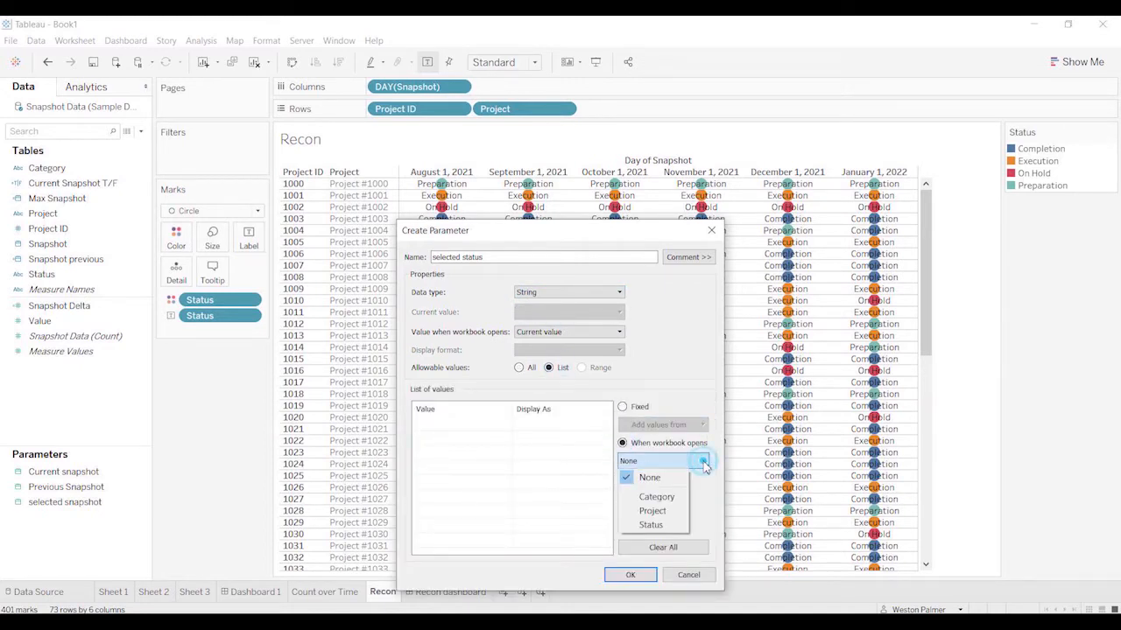
left_click(650, 524)
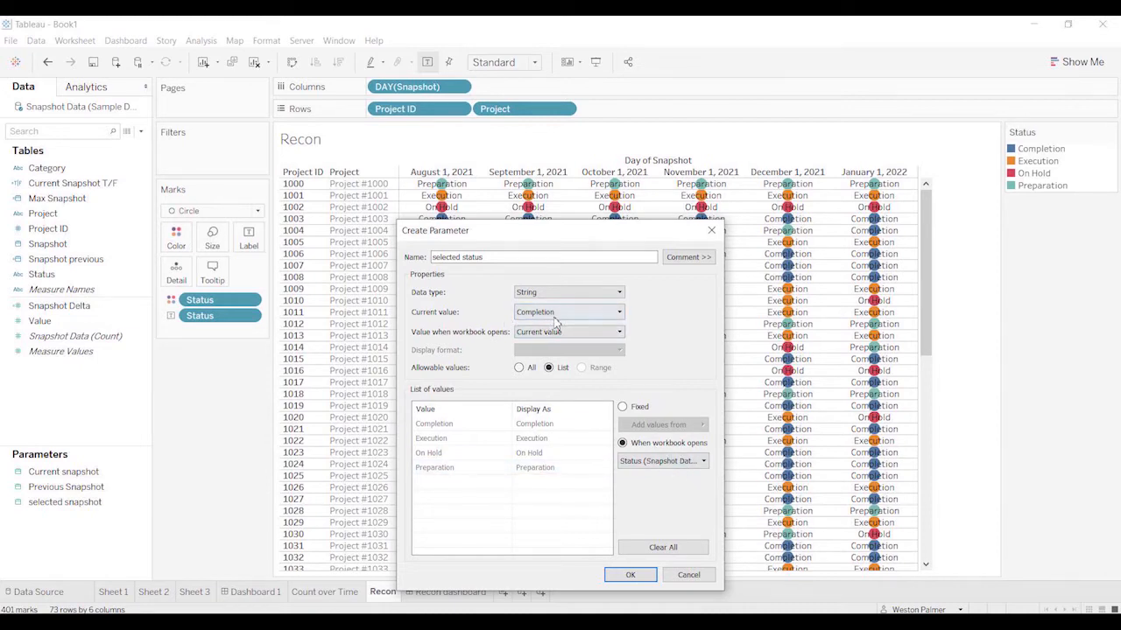
left_click(630, 576)
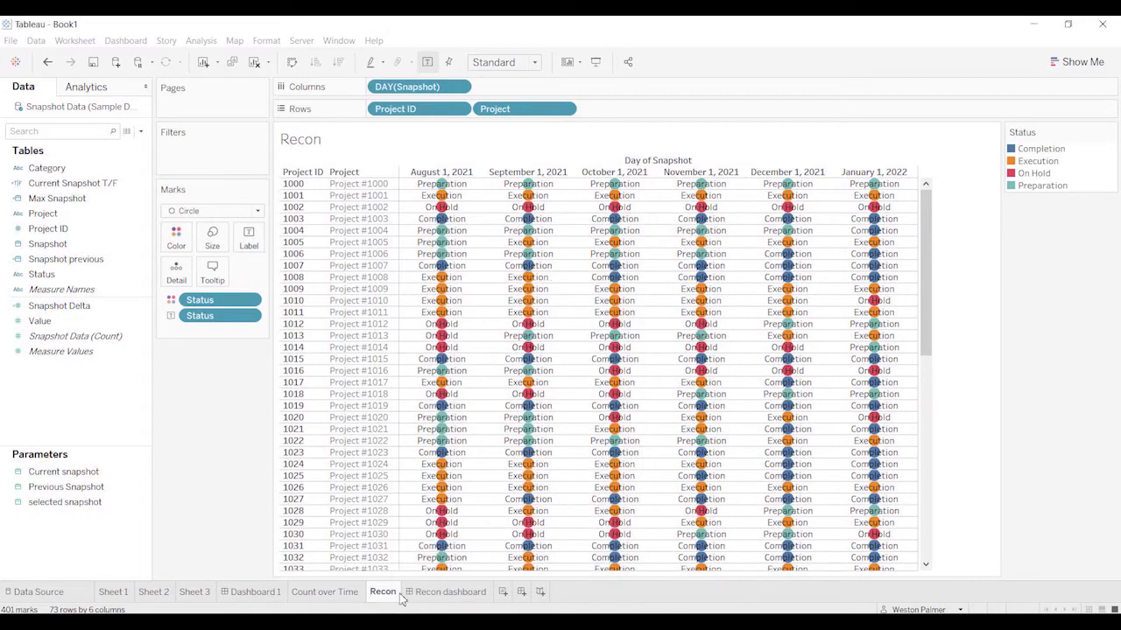
Step: On the Recon dashboard, show the selected snapshot and selected status parameter controls
left_click(447, 591)
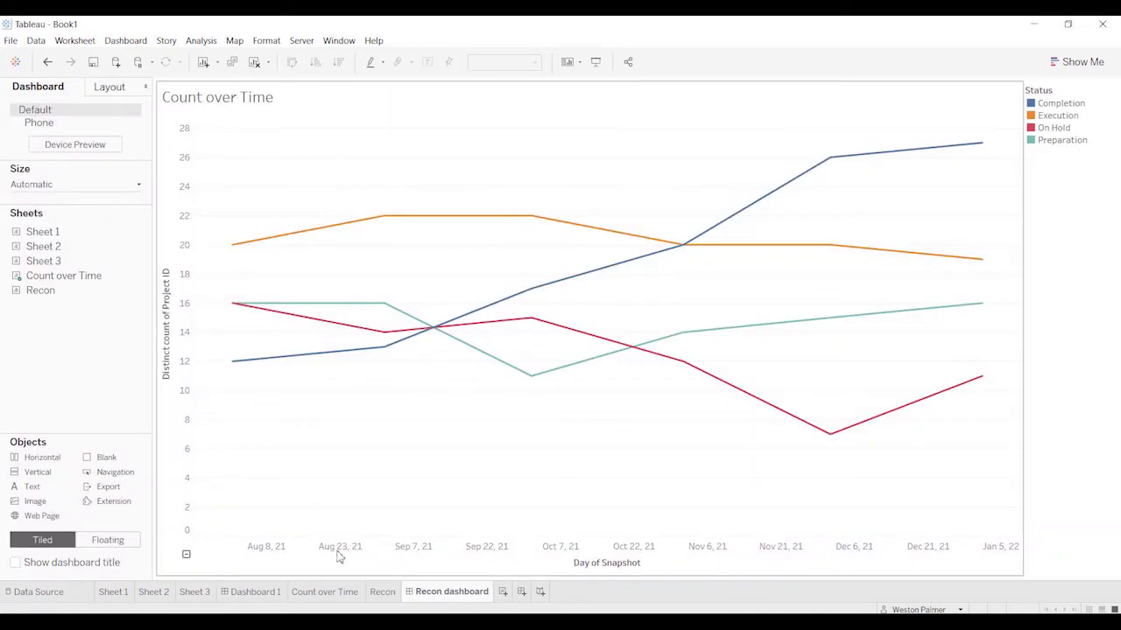
left_click(200, 41)
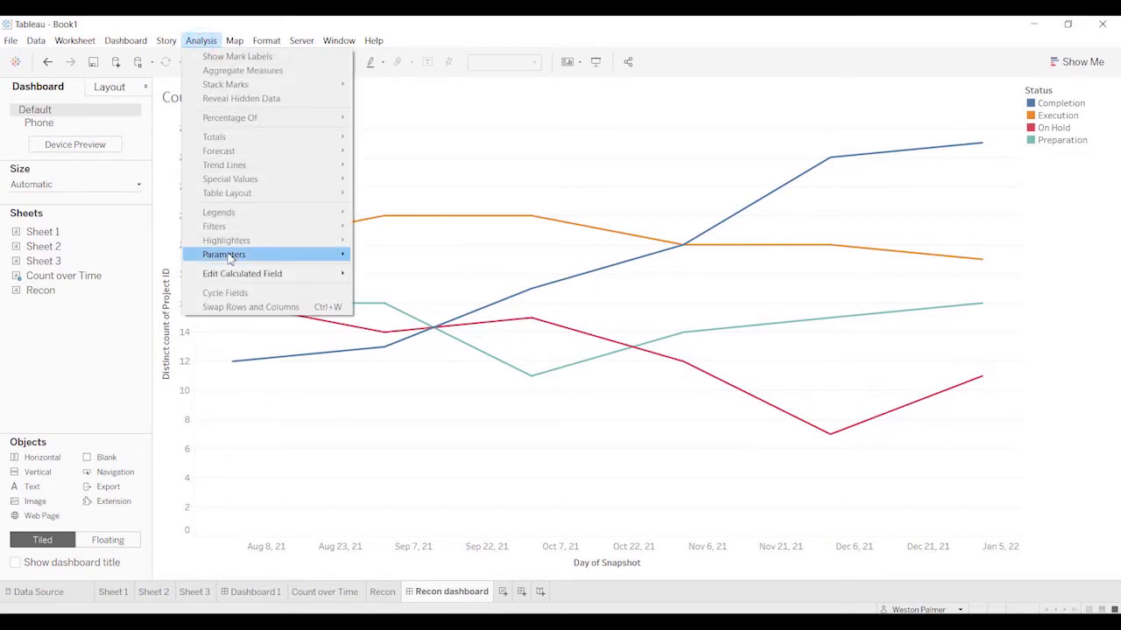
mouse_move(228, 257)
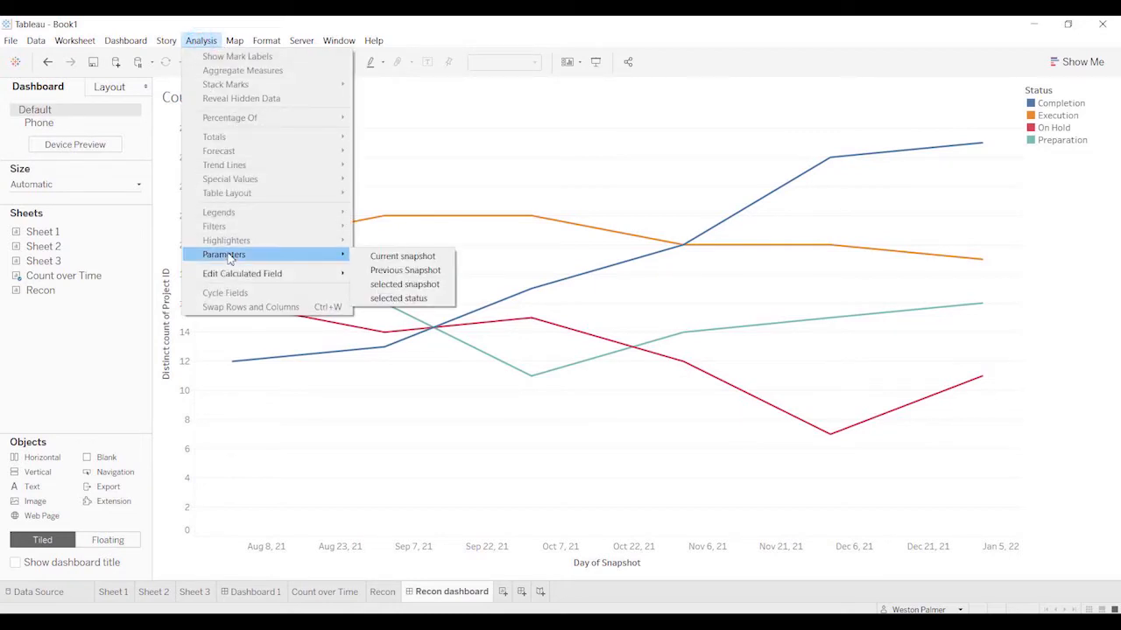
left_click(389, 284)
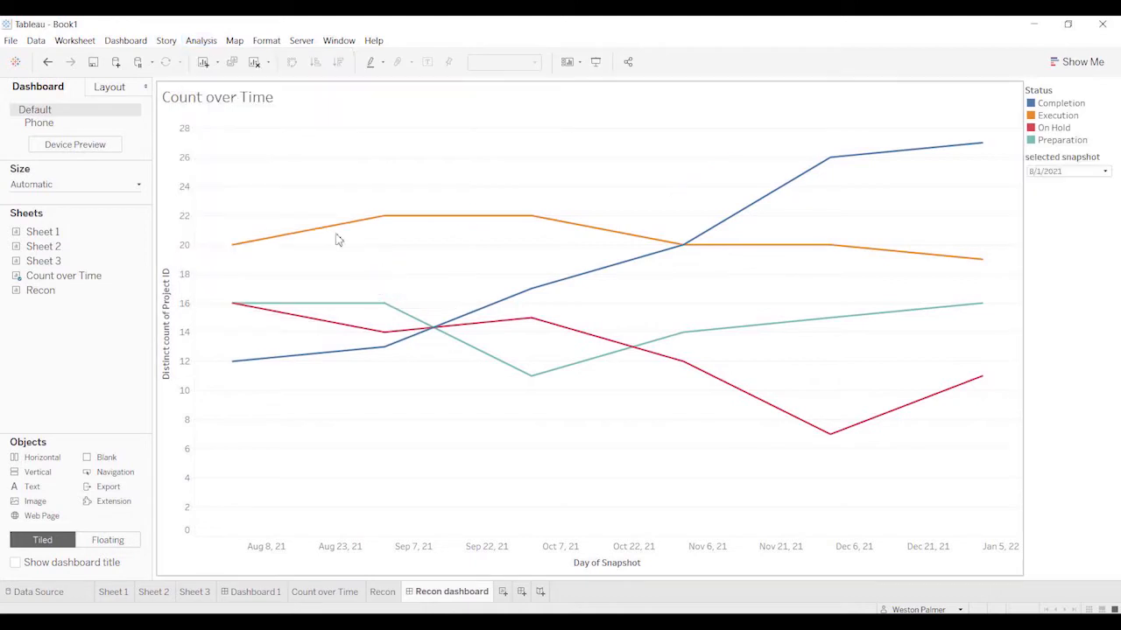
left_click(208, 40)
mouse_move(263, 259)
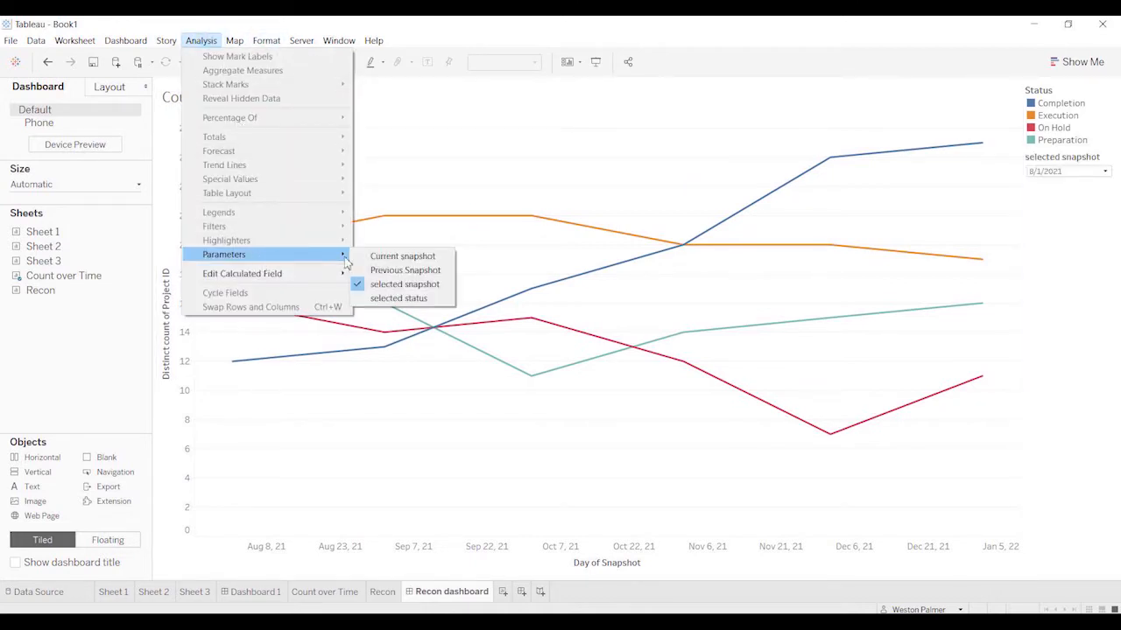
left_click(399, 299)
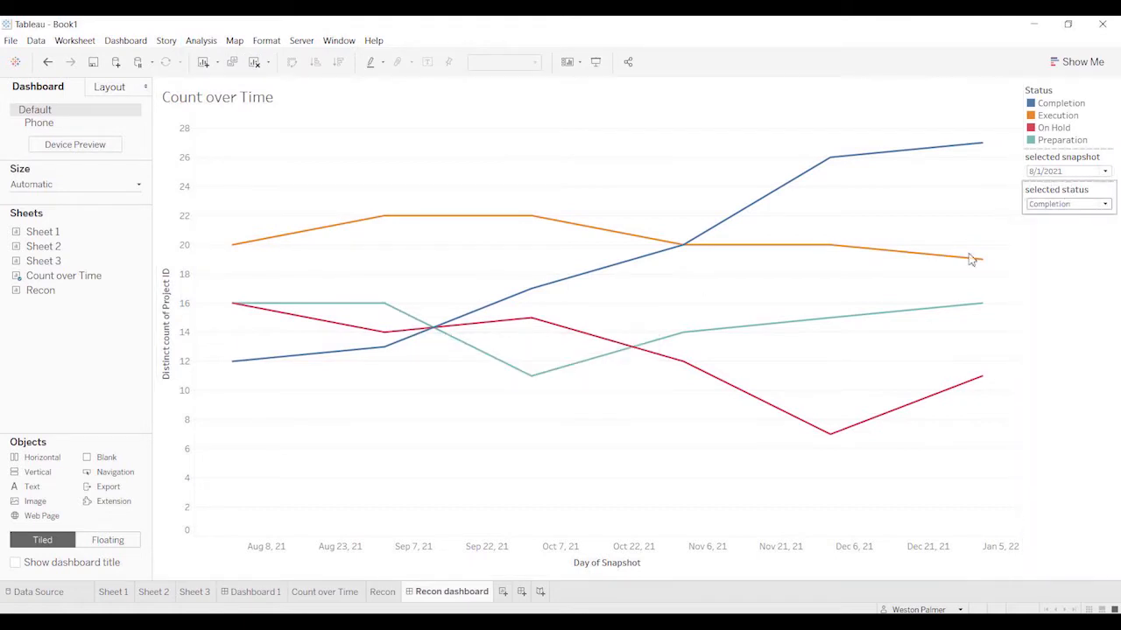
Step: Add a Change Parameter action 'assign snapshot' setting selected snapshot from DAY(Snapshot) on select
left_click(117, 42)
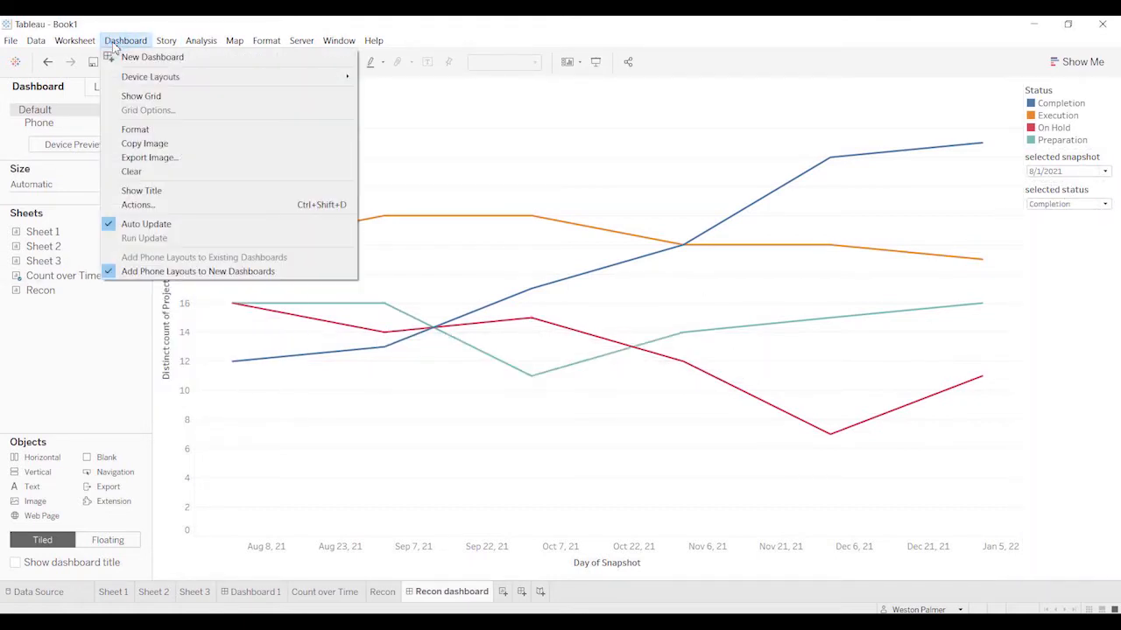
left_click(149, 208)
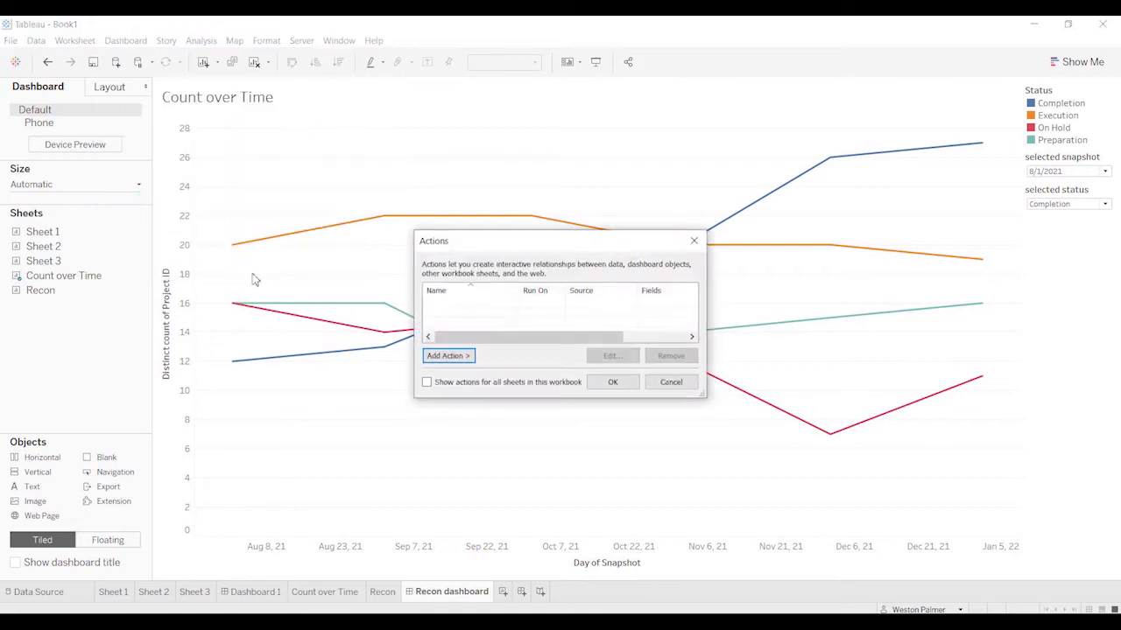
left_click(469, 359)
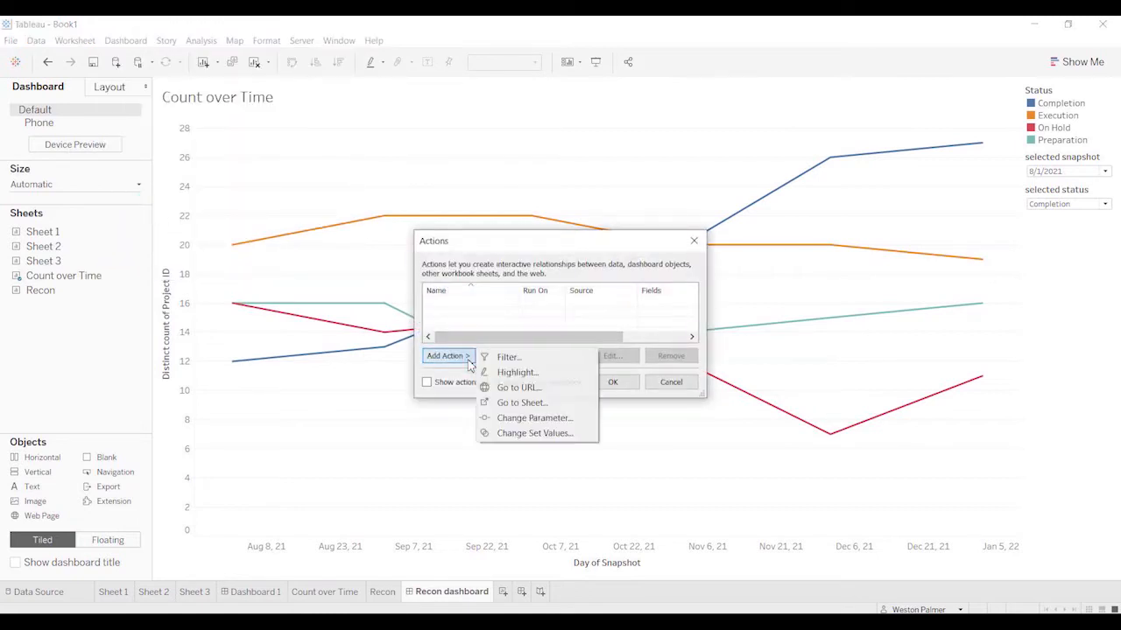
left_click(532, 419)
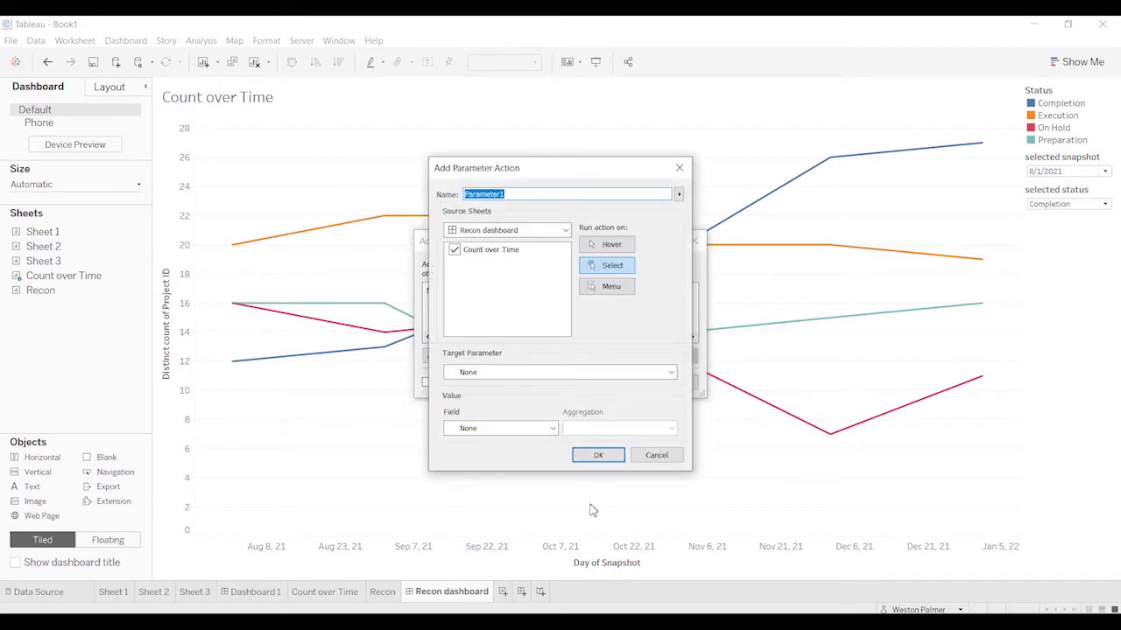
left_click(505, 375)
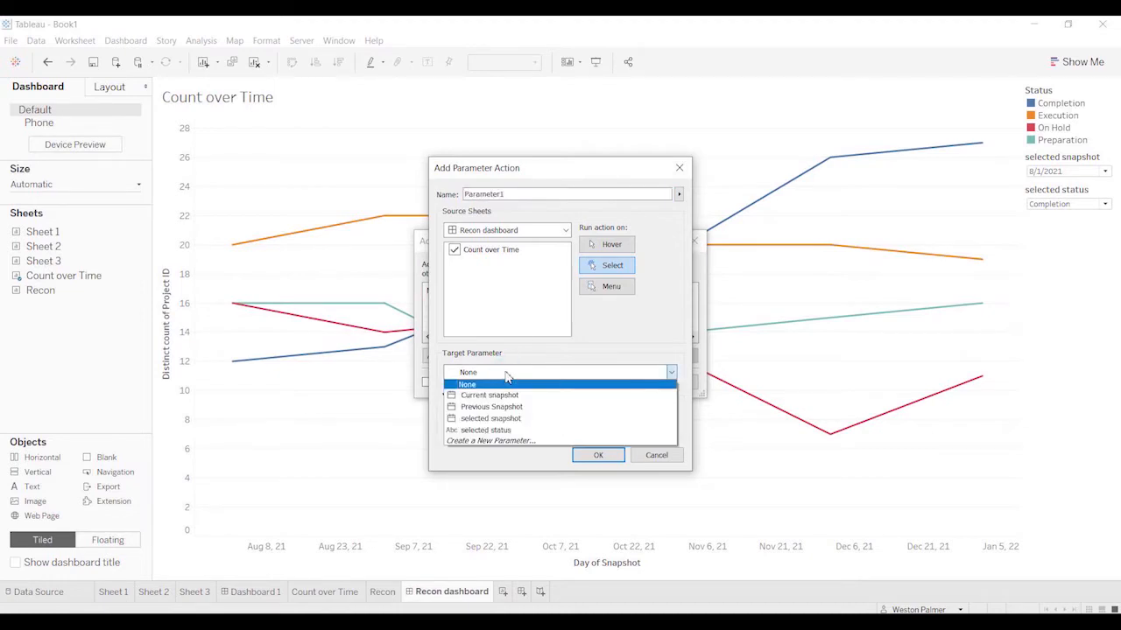
left_click(508, 420)
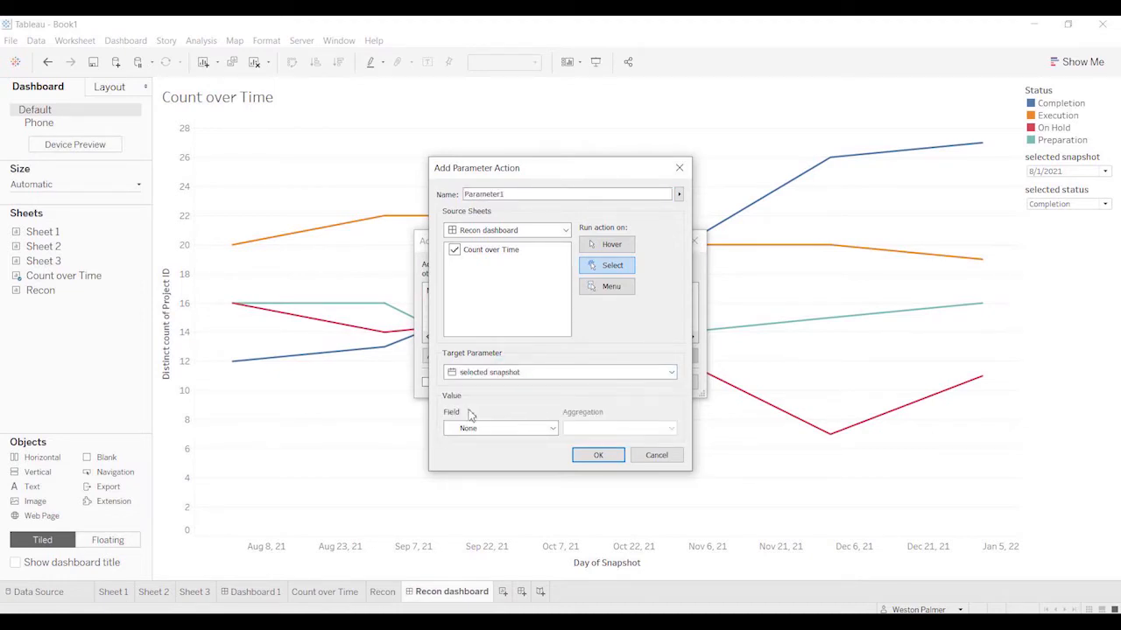
left_click(551, 428)
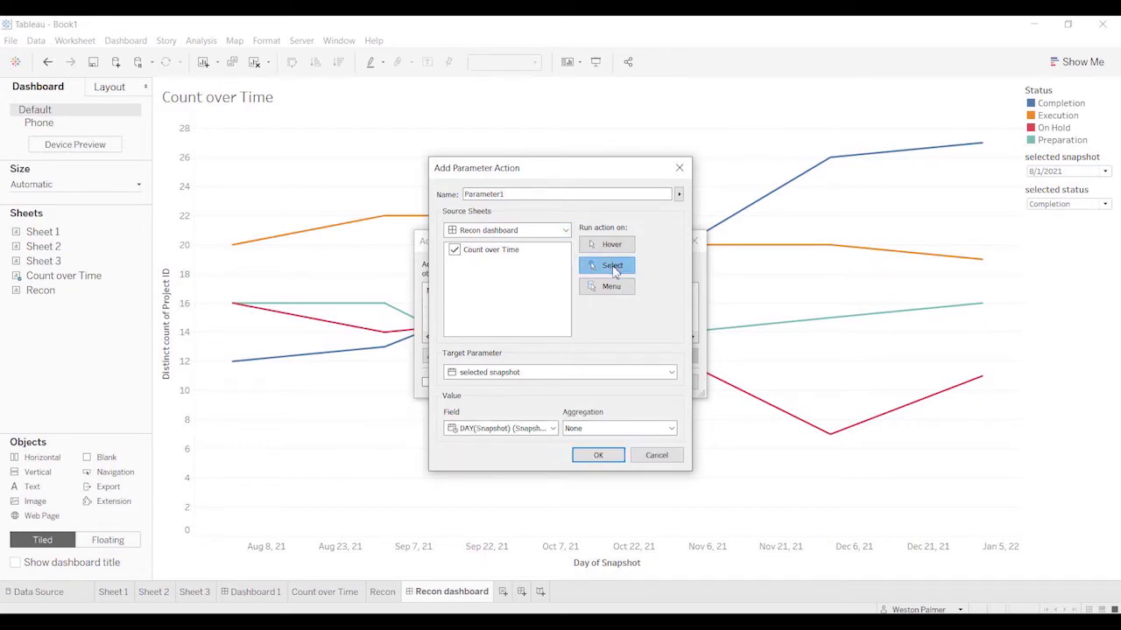
double_click(530, 193)
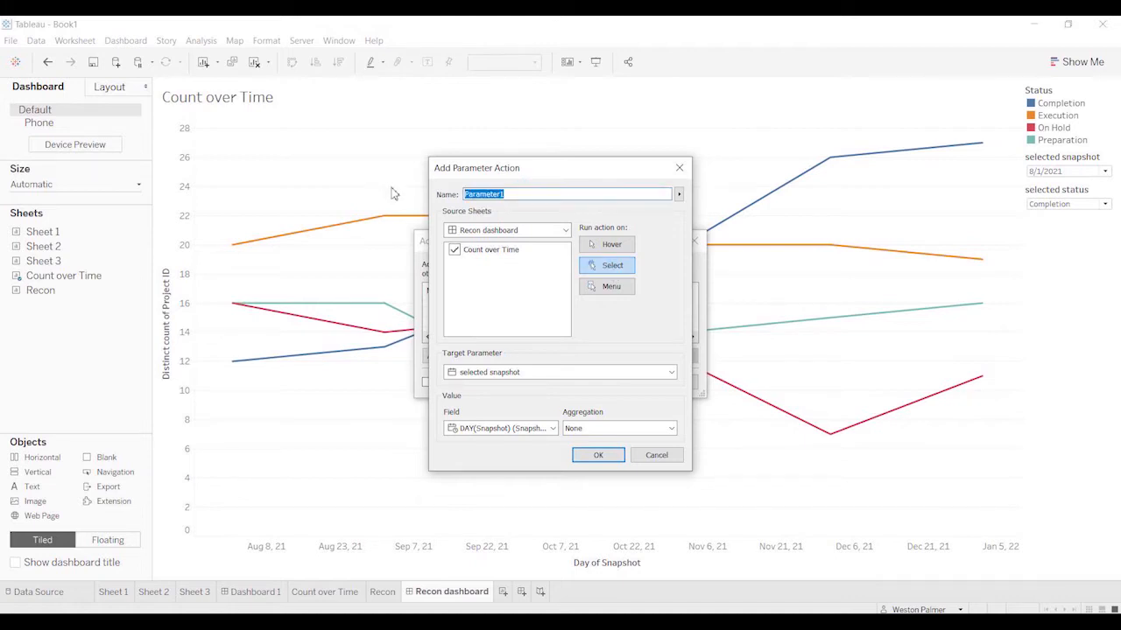
type("assign snapshot")
left_click(593, 456)
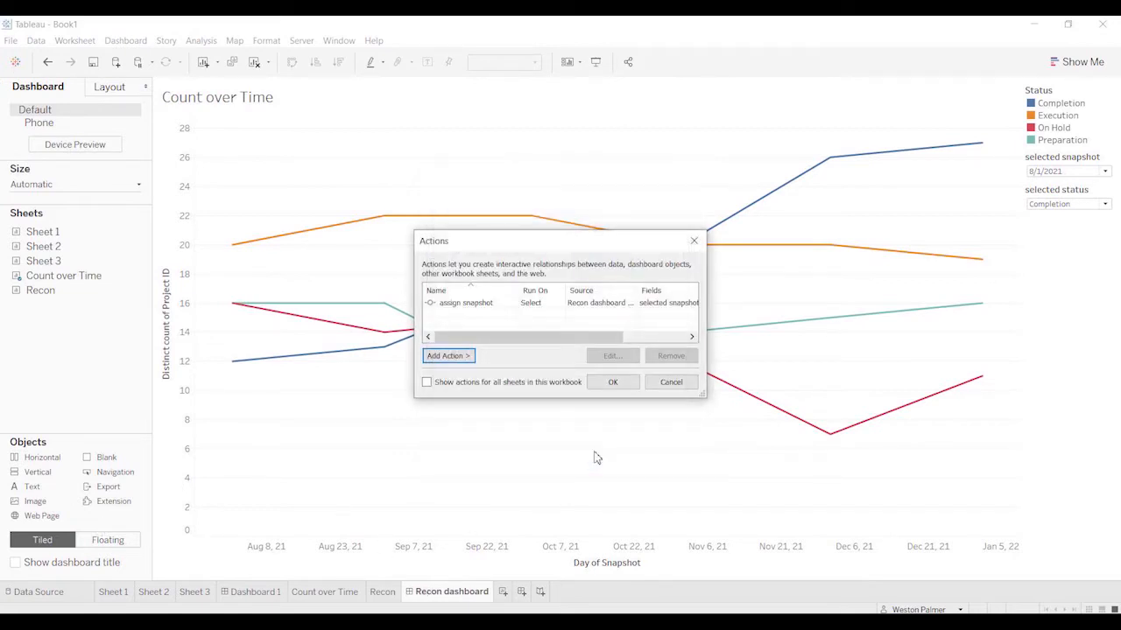
Step: Add a Change Parameter action 'assign status' setting selected status from the Status field
left_click(464, 357)
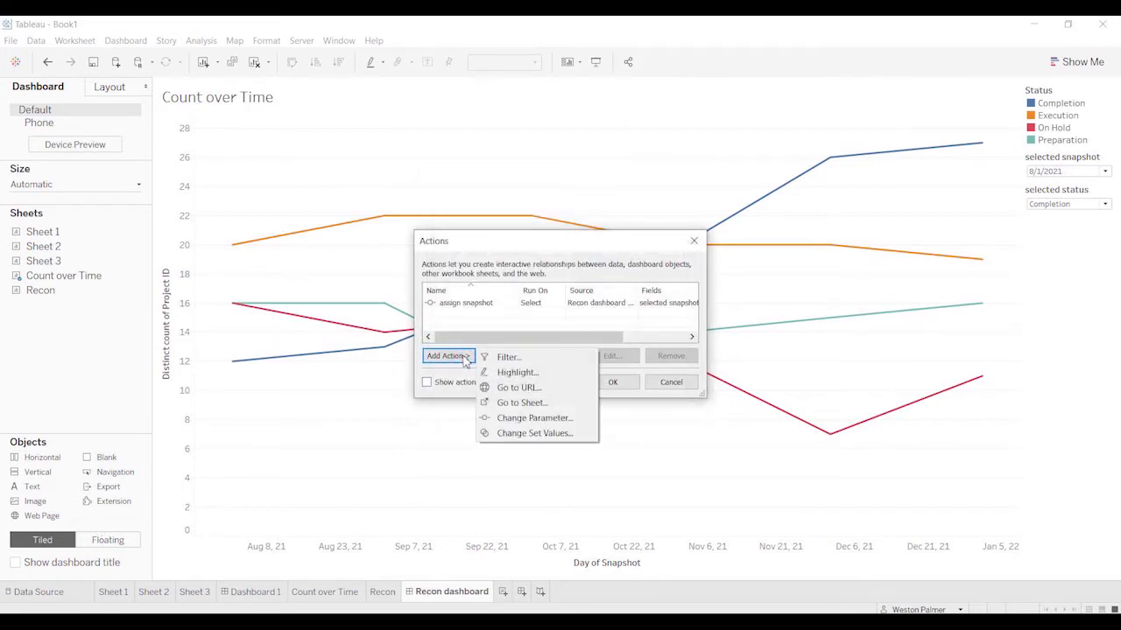
left_click(534, 418)
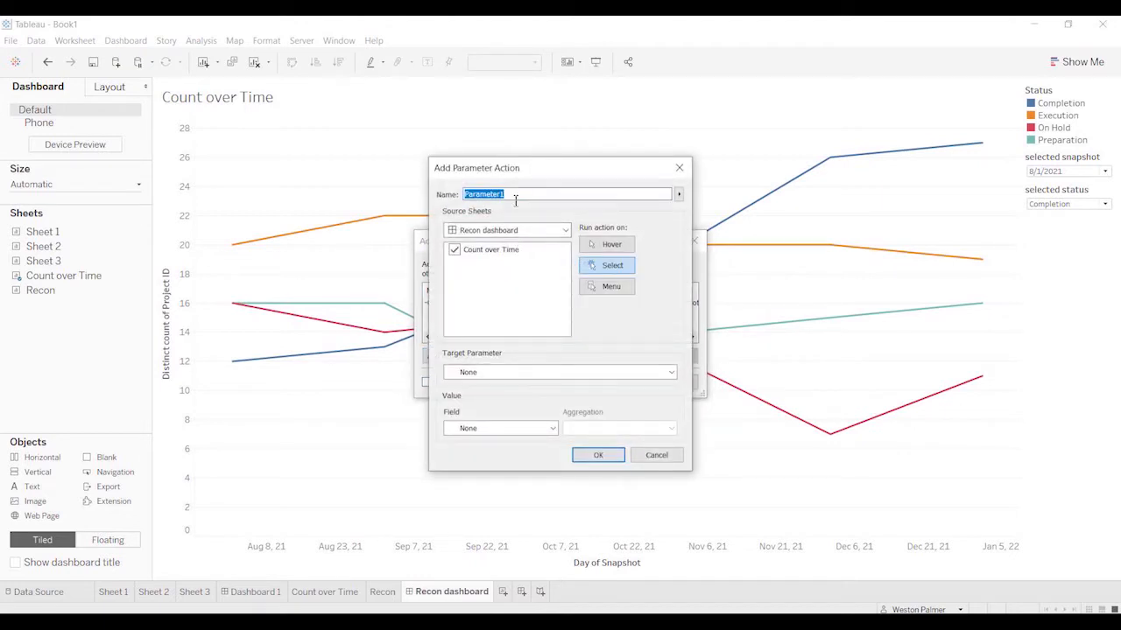
type("assign status")
left_click(478, 378)
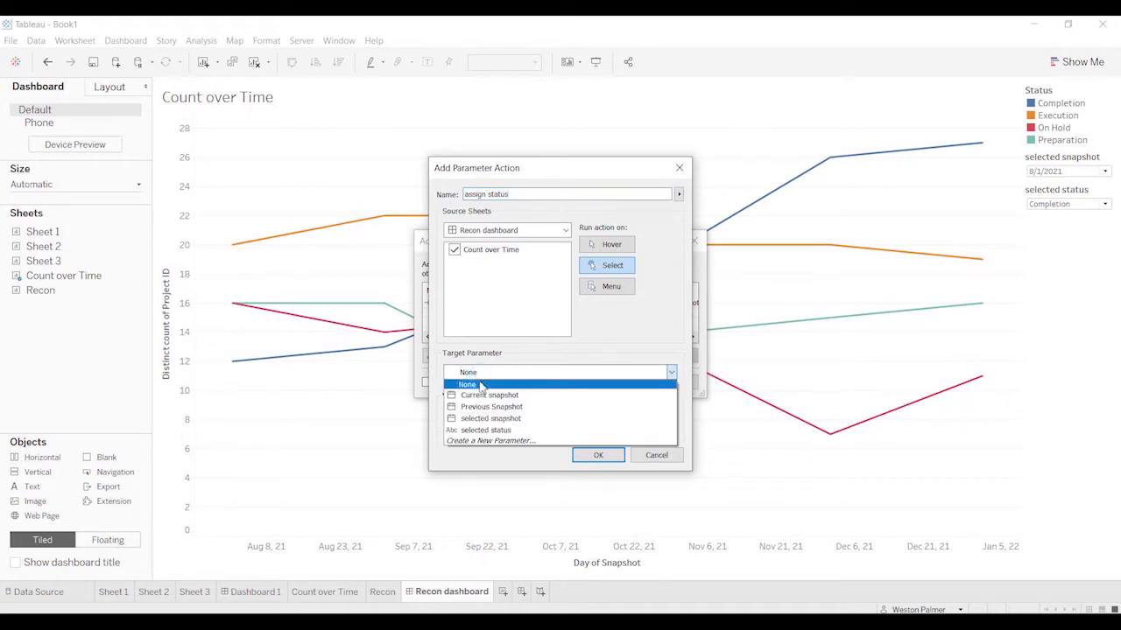
left_click(520, 430)
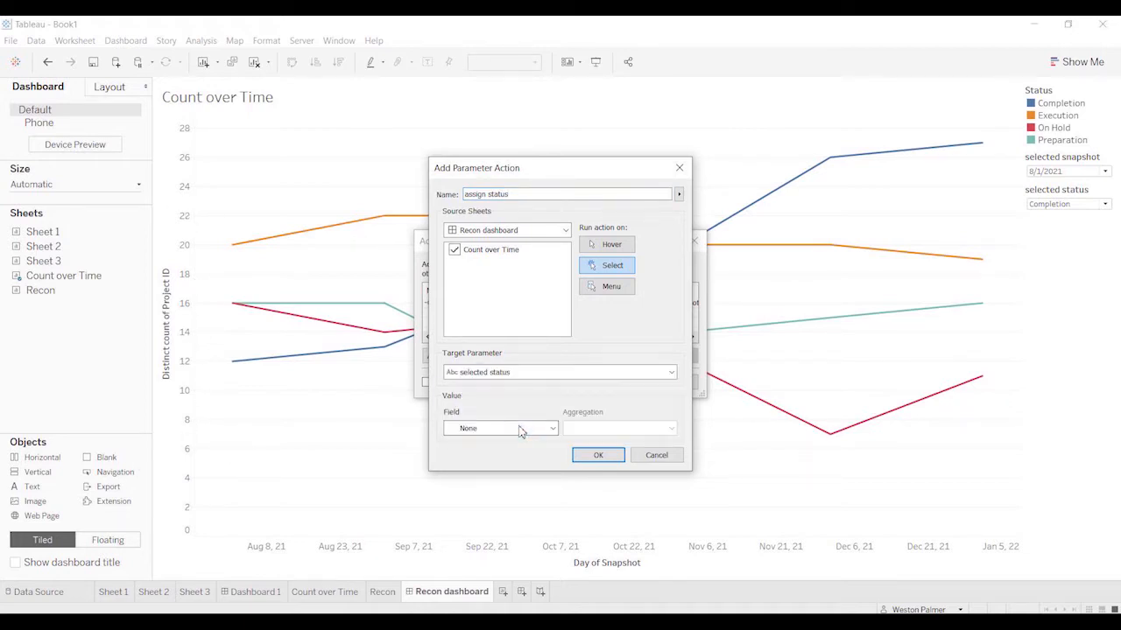
left_click(520, 430)
left_click(525, 452)
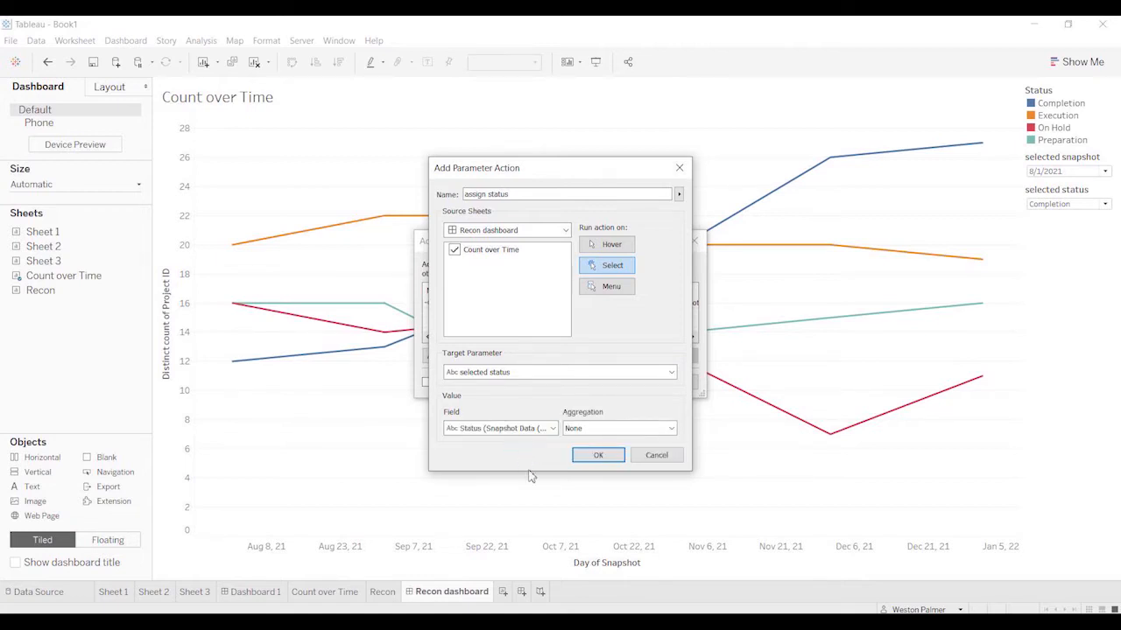
left_click(597, 457)
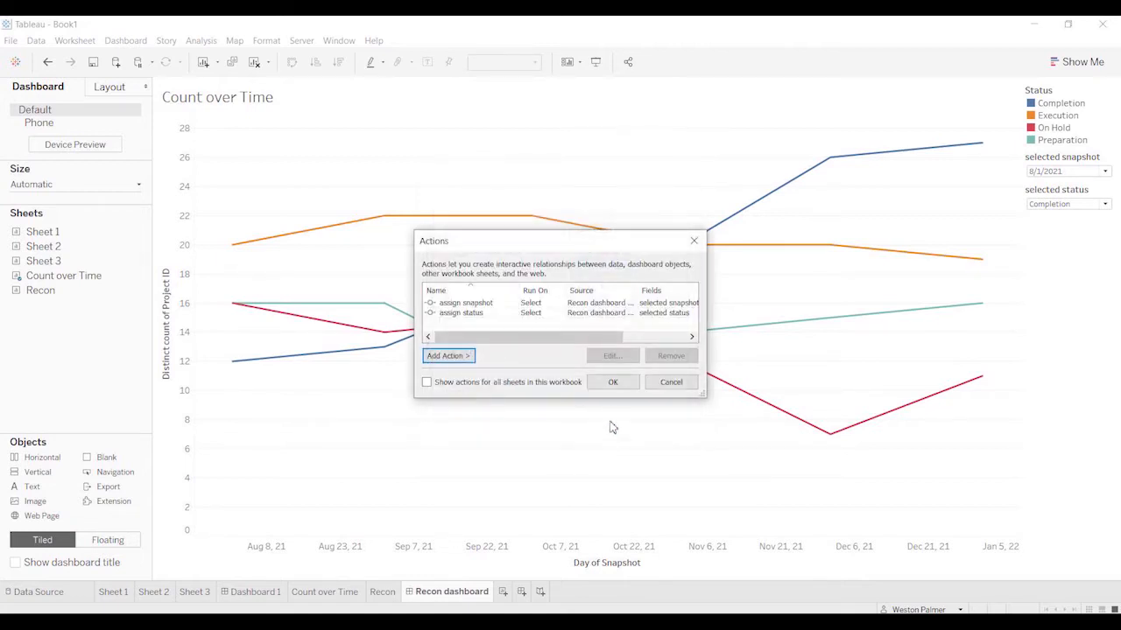
left_click(614, 381)
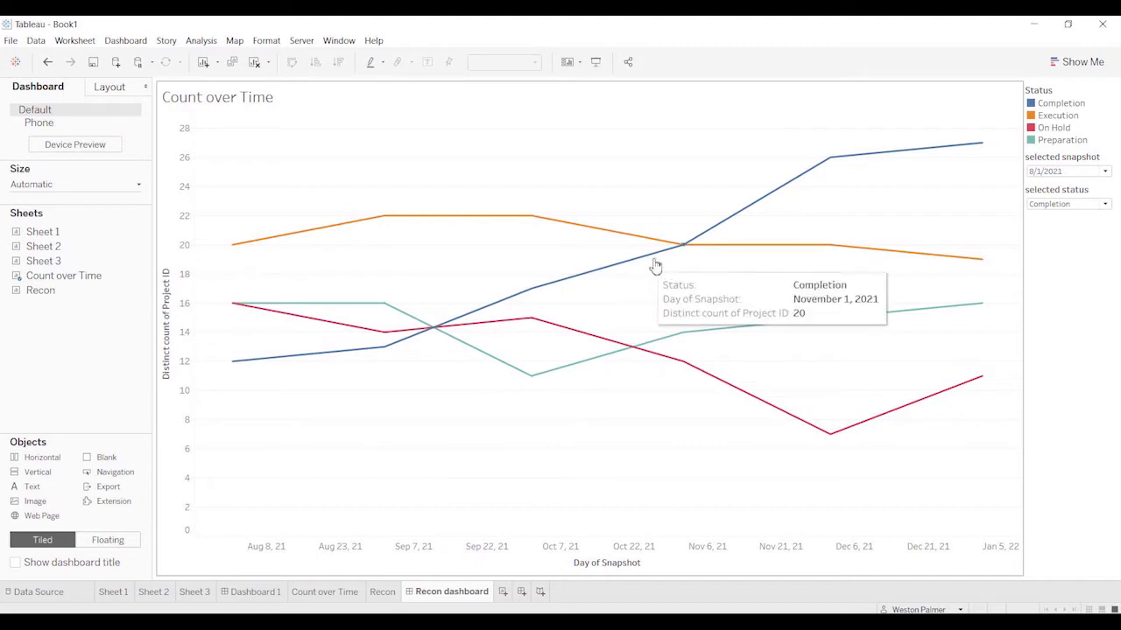
Step: Use chart points to set selected snapshot to 1/1/2022 and status to Preparation, then view Recon
left_click(532, 224)
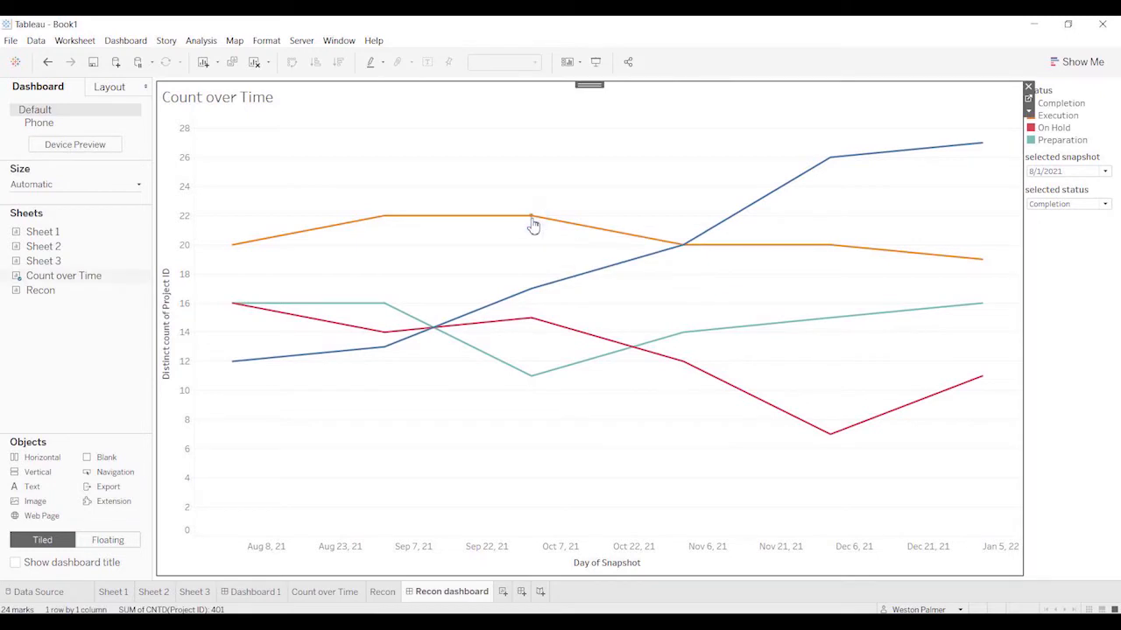
left_click(532, 224)
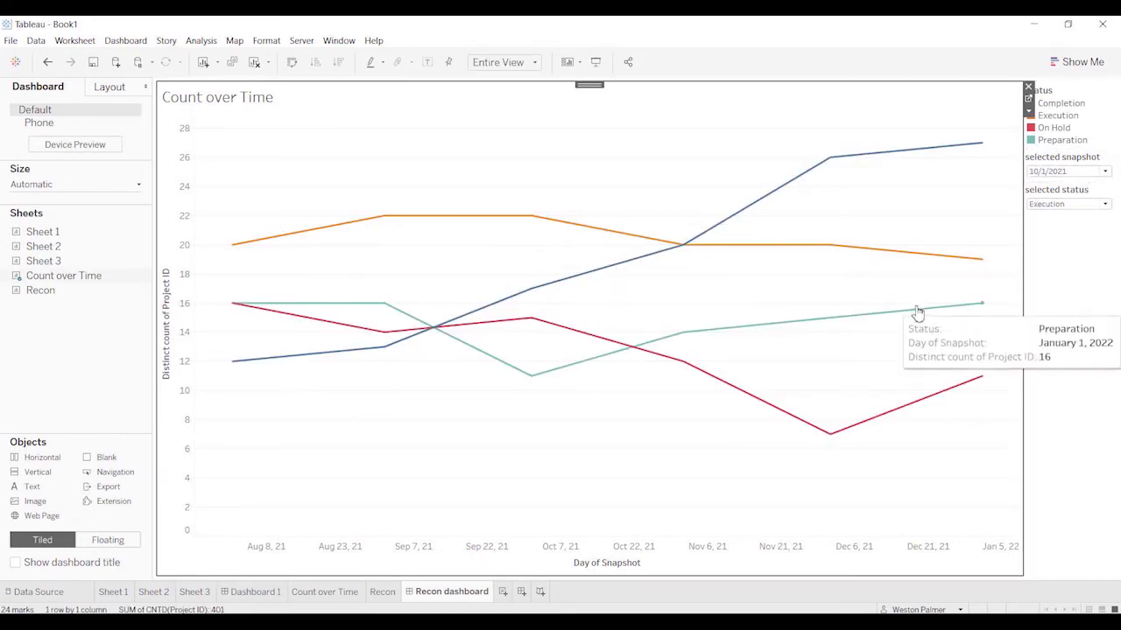
left_click(981, 305)
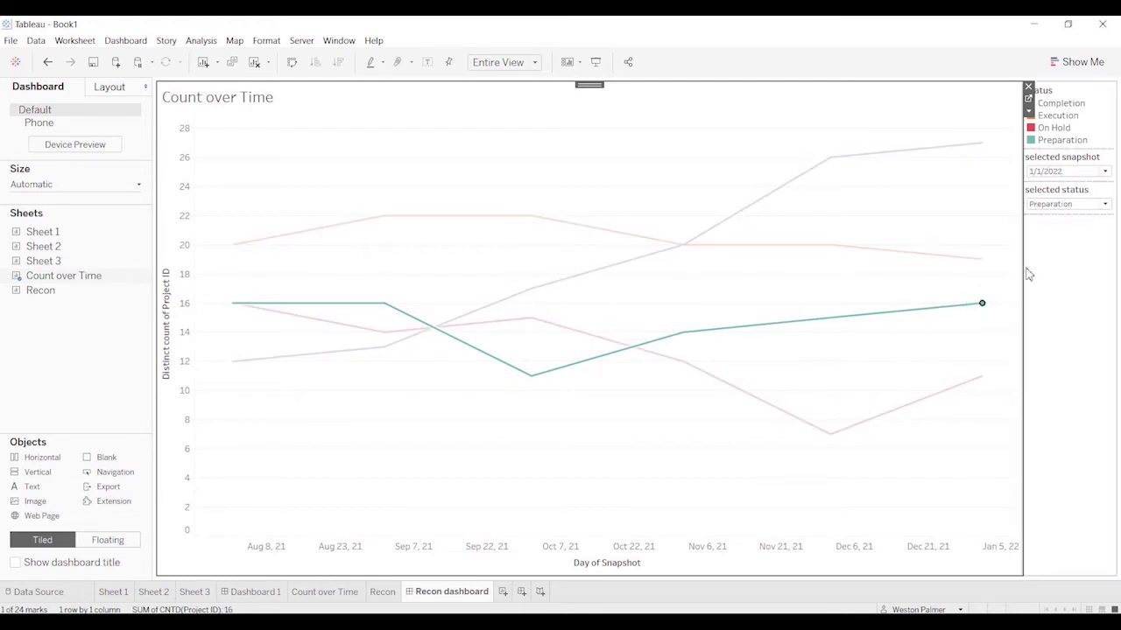
left_click(982, 304)
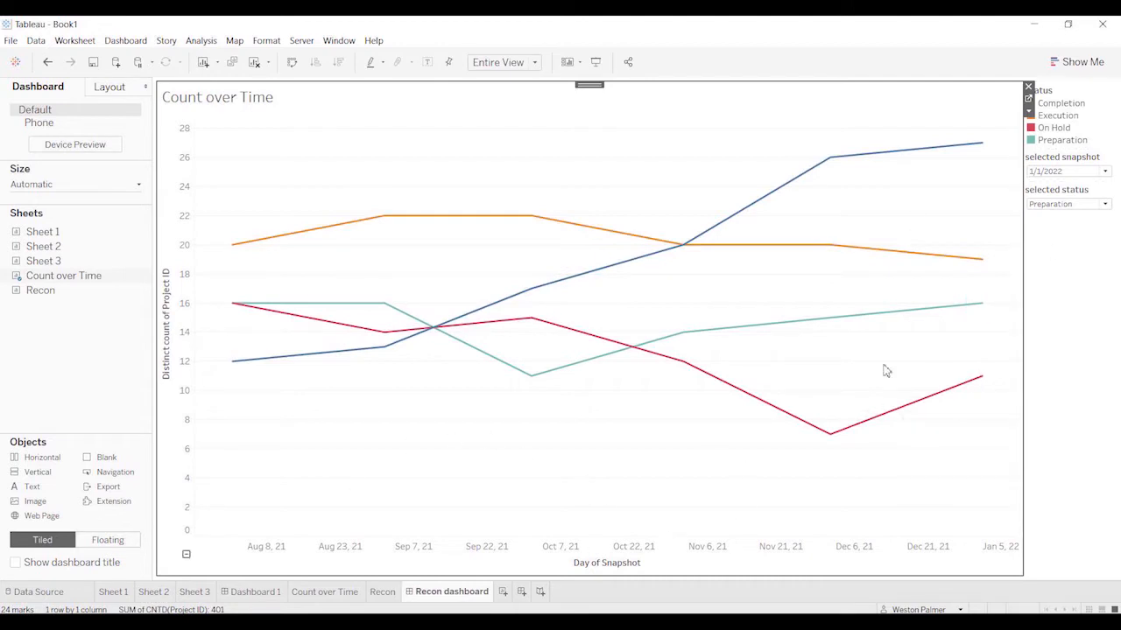
left_click(384, 592)
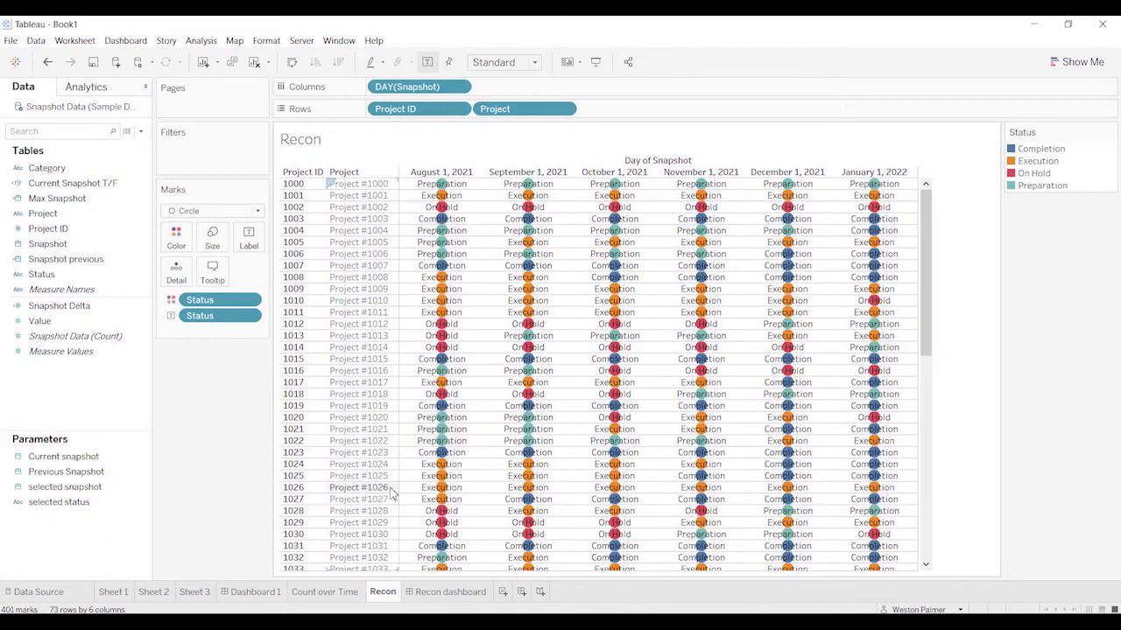
left_click(125, 471)
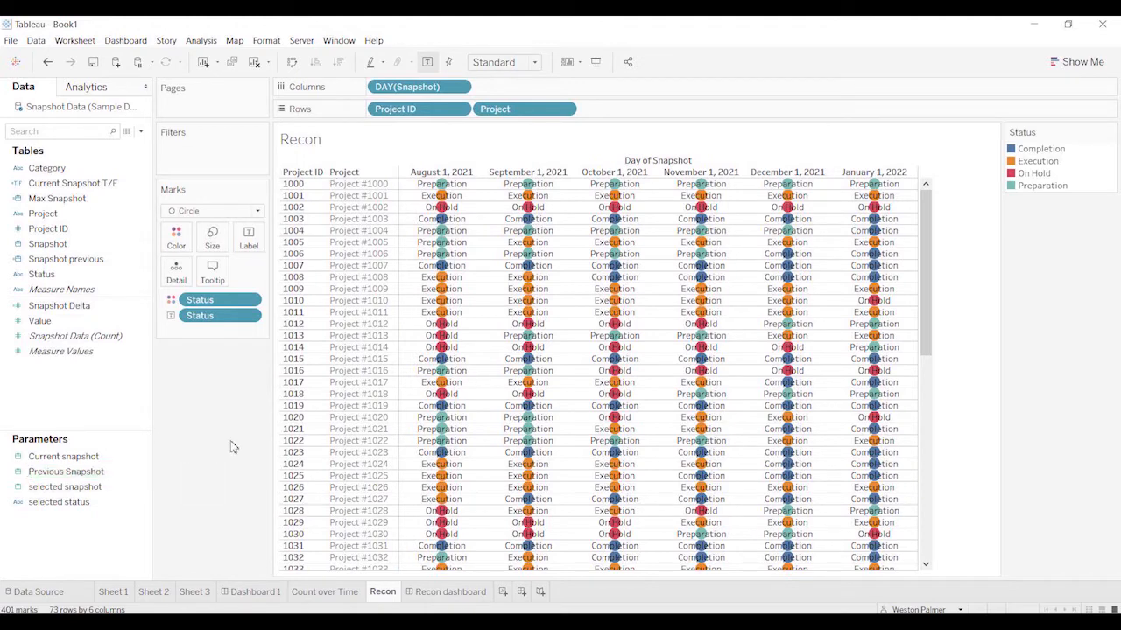
mouse_move(467, 290)
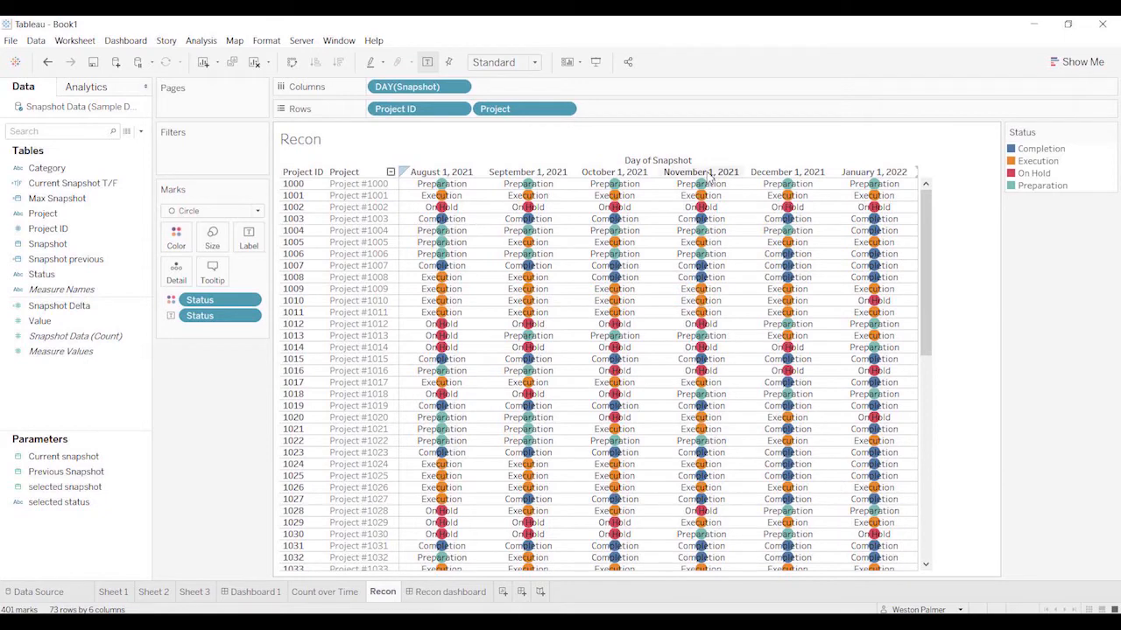
left_click(83, 488)
mouse_move(628, 191)
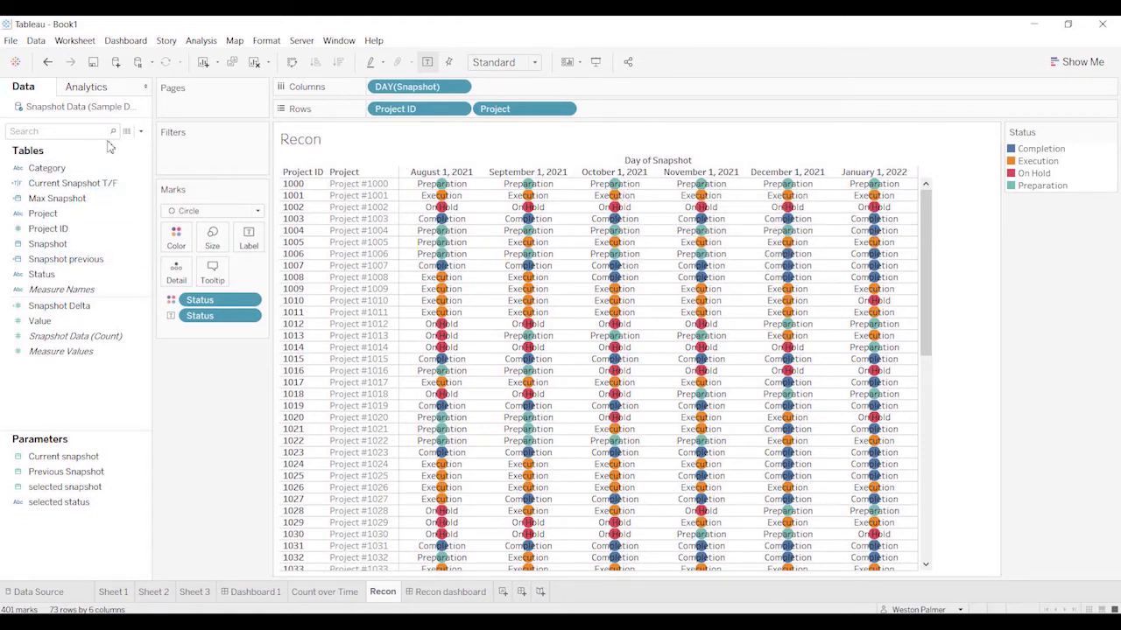
Step: Start a new calculated field named Recon Prev Snapshot
left_click(141, 131)
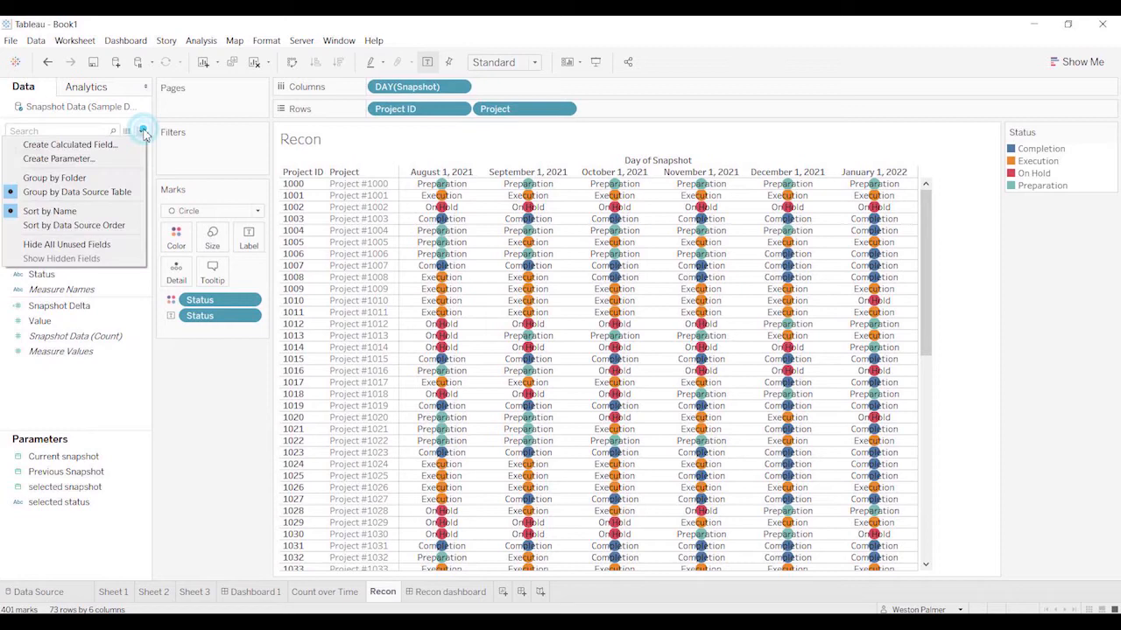
left_click(102, 150)
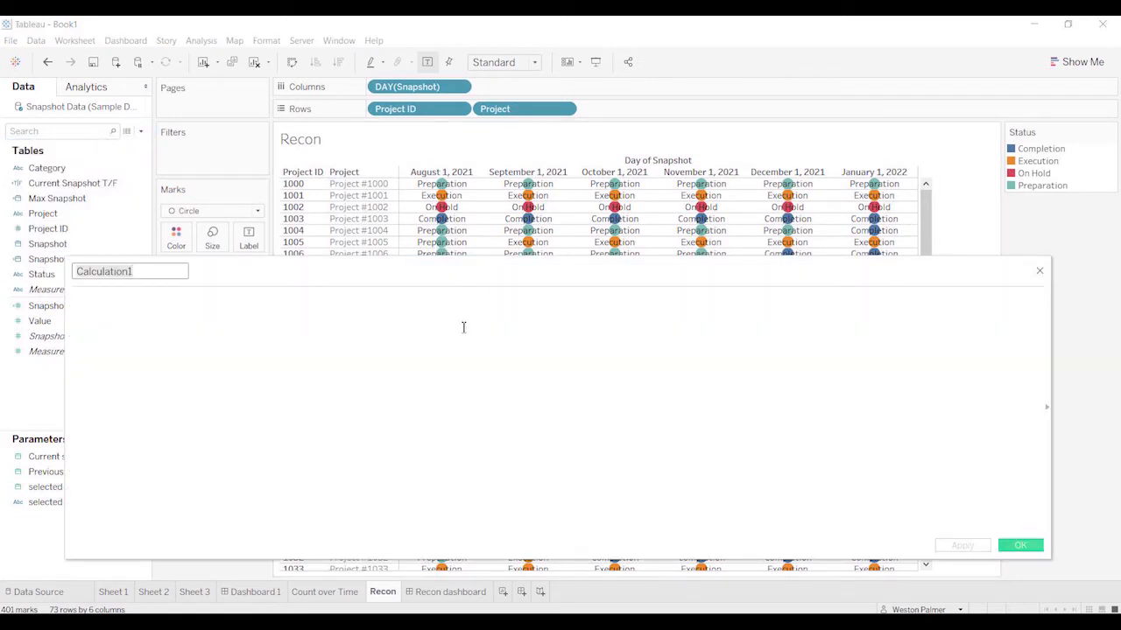
type("Recon prev Snapshot")
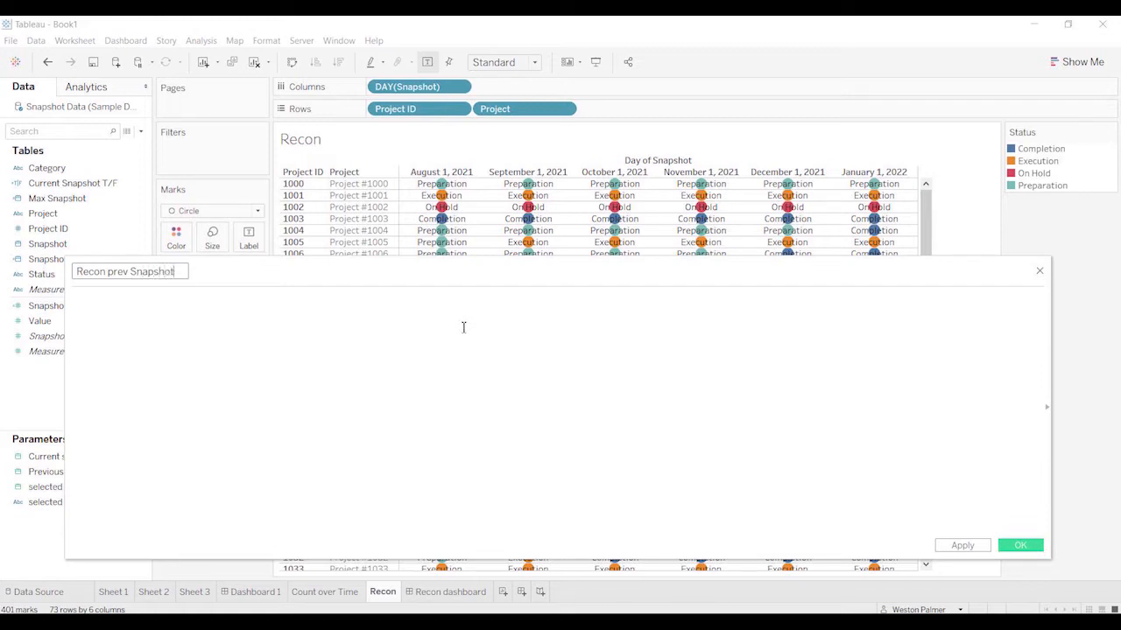
left_click(110, 273)
key("Delete")
type("P")
Step: Enter {max(if [Snapshot]<[selected snapshot] Then [Snapshot] end)} as the formula and save it
left_click(147, 331)
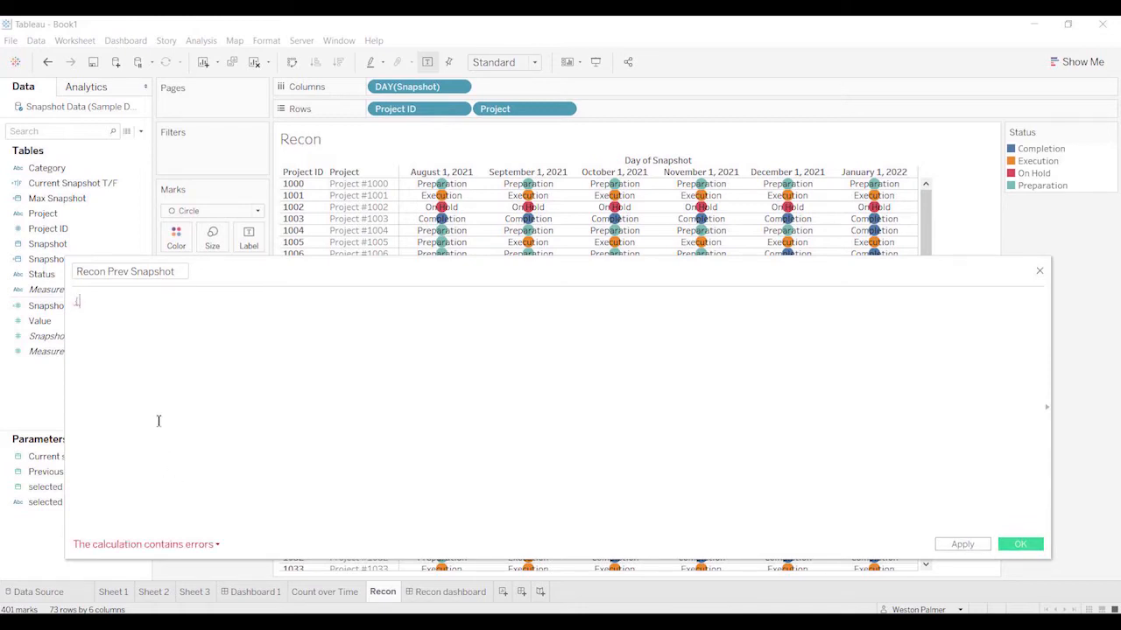
type("{m")
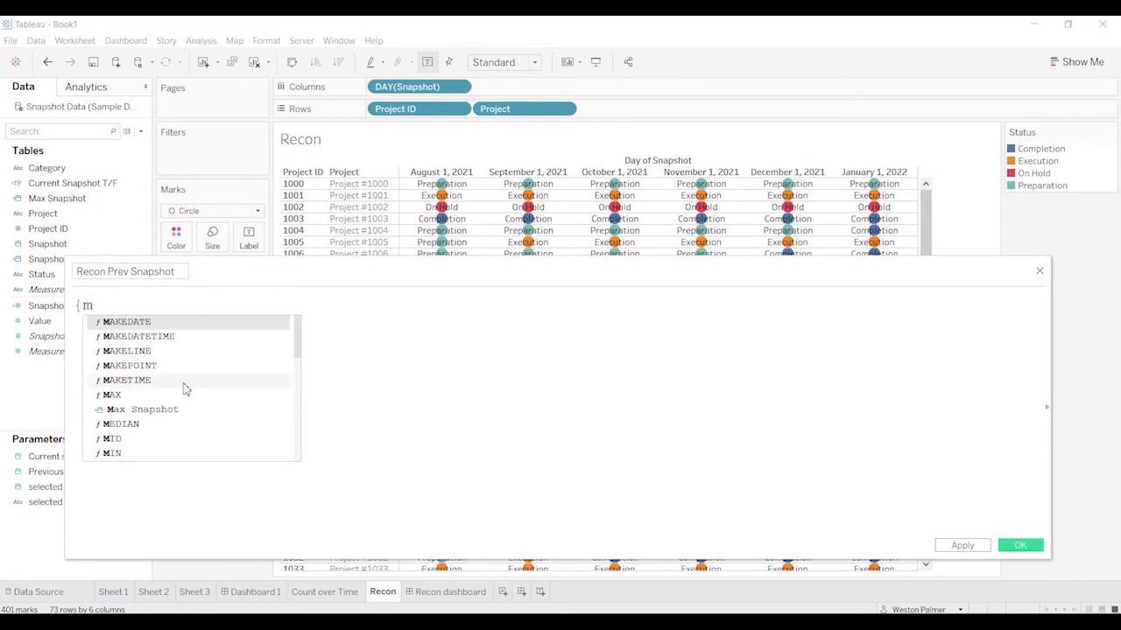
type("ax")
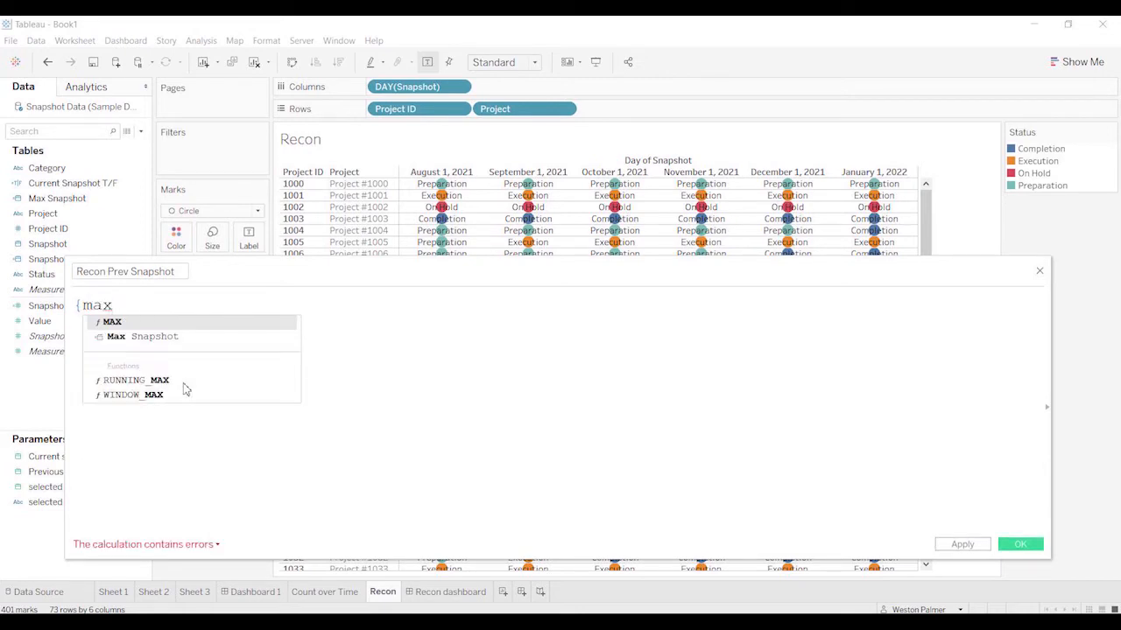
type("(")
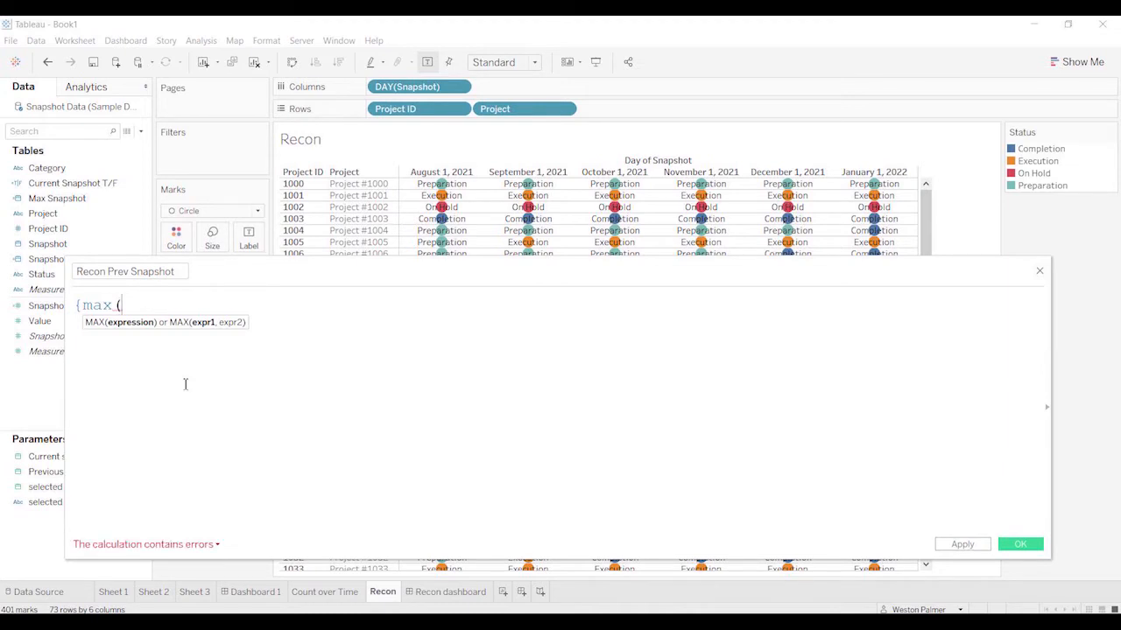
type("if sn")
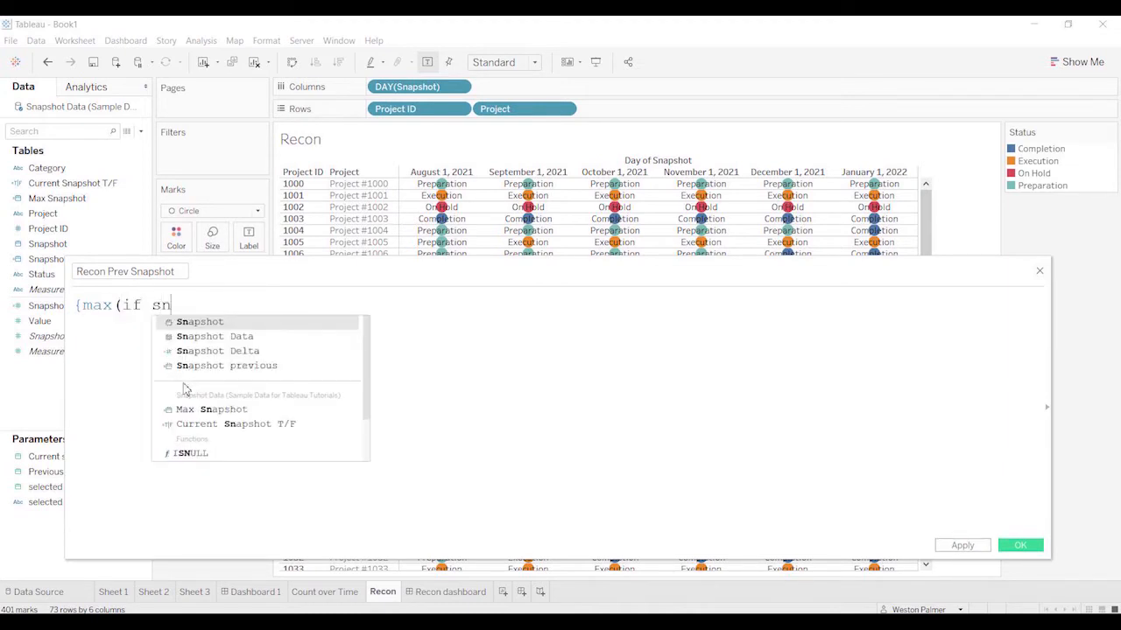
type("apshot")
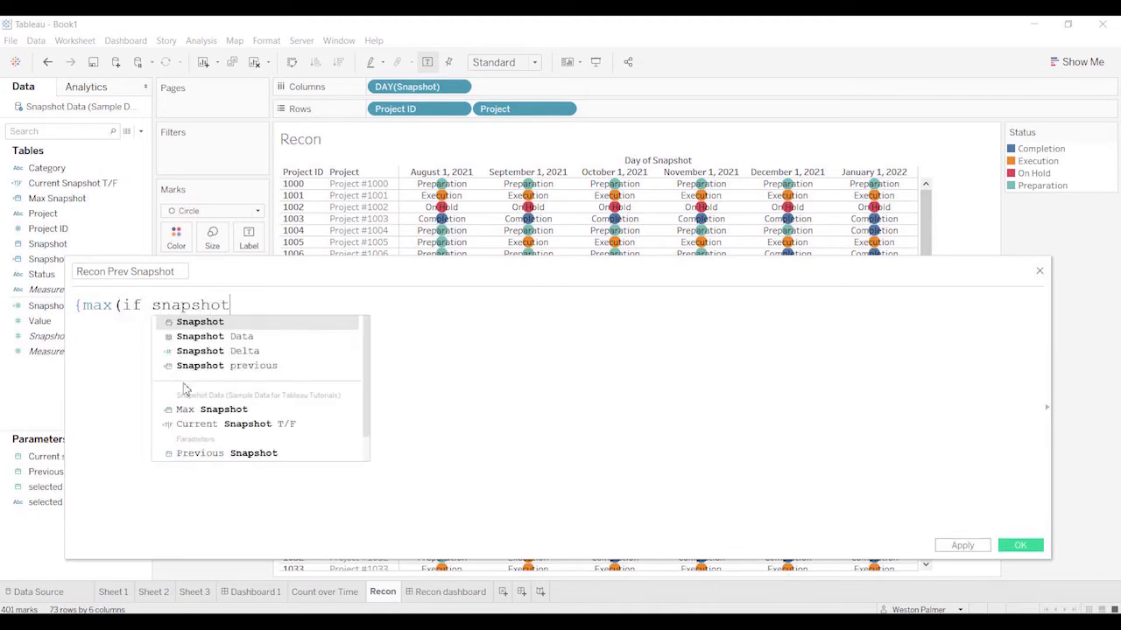
key("Return")
type("<")
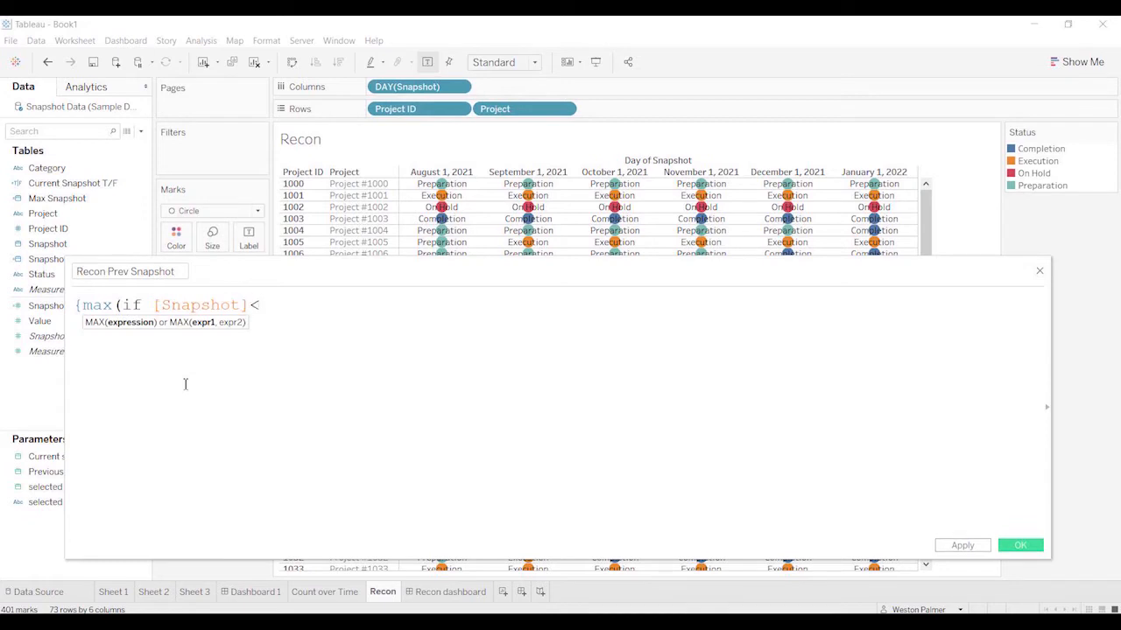
type("[sel")
key("Return")
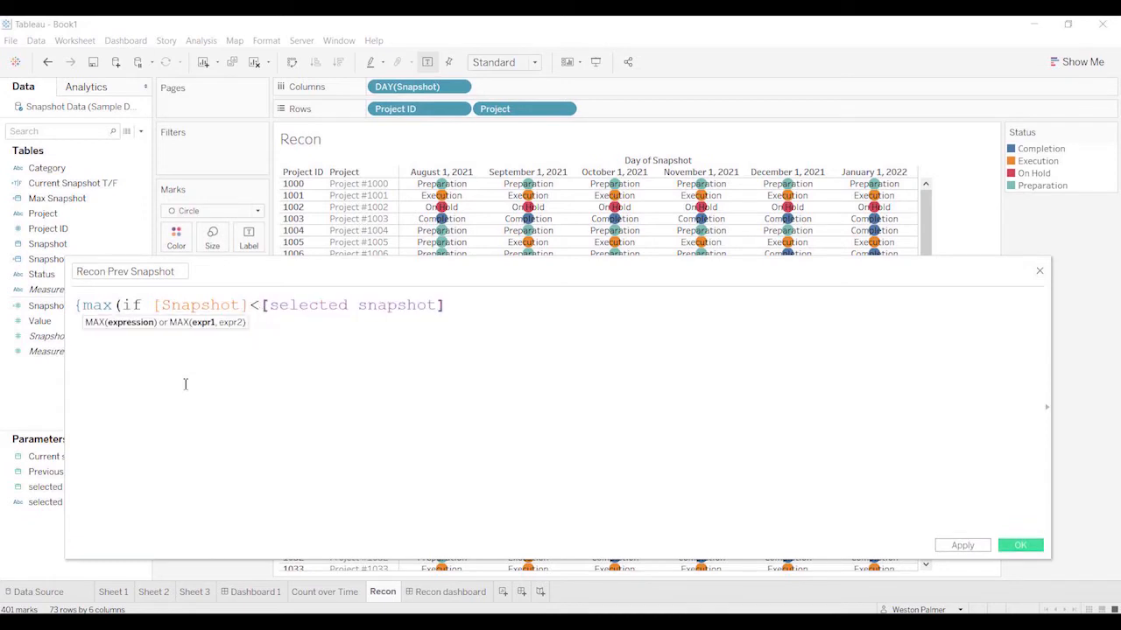
type("Th")
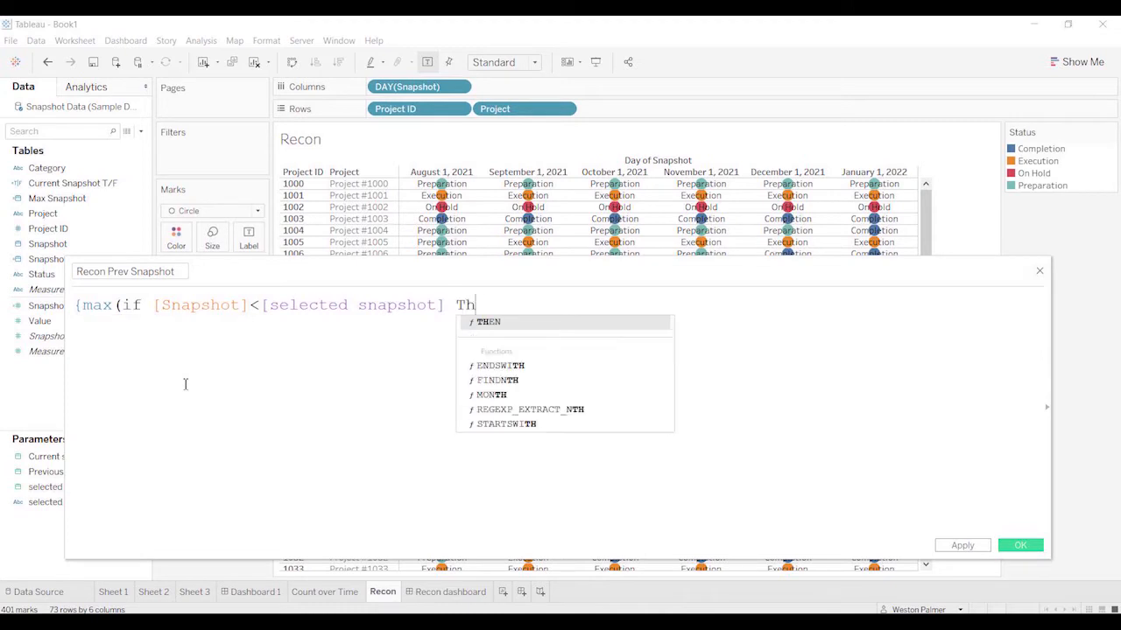
type("ensn")
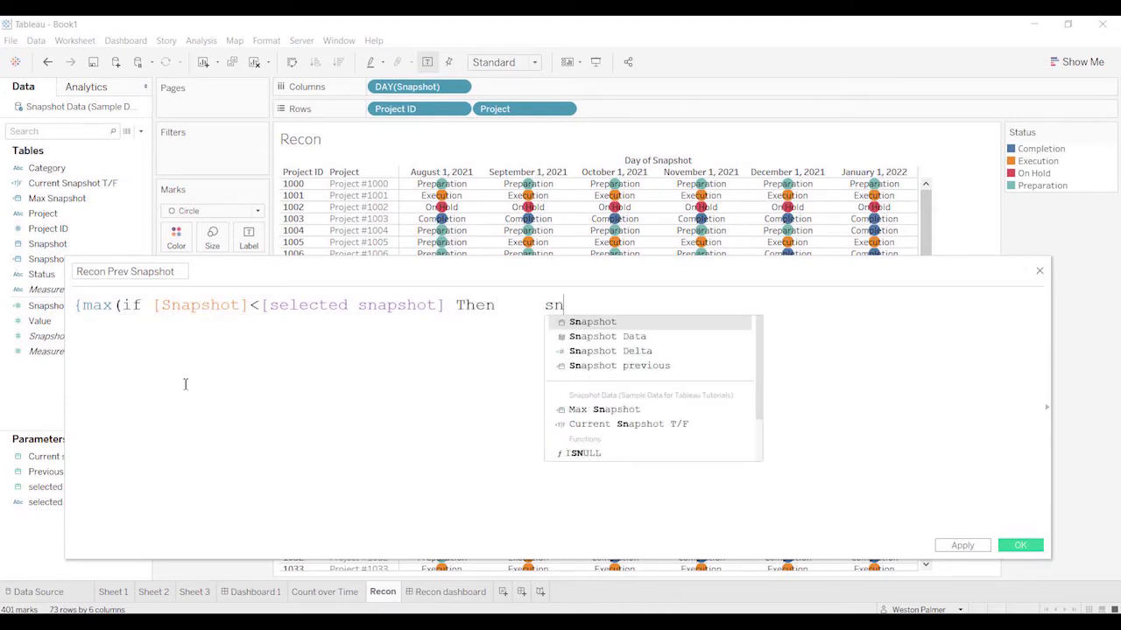
key("Return")
type("end")
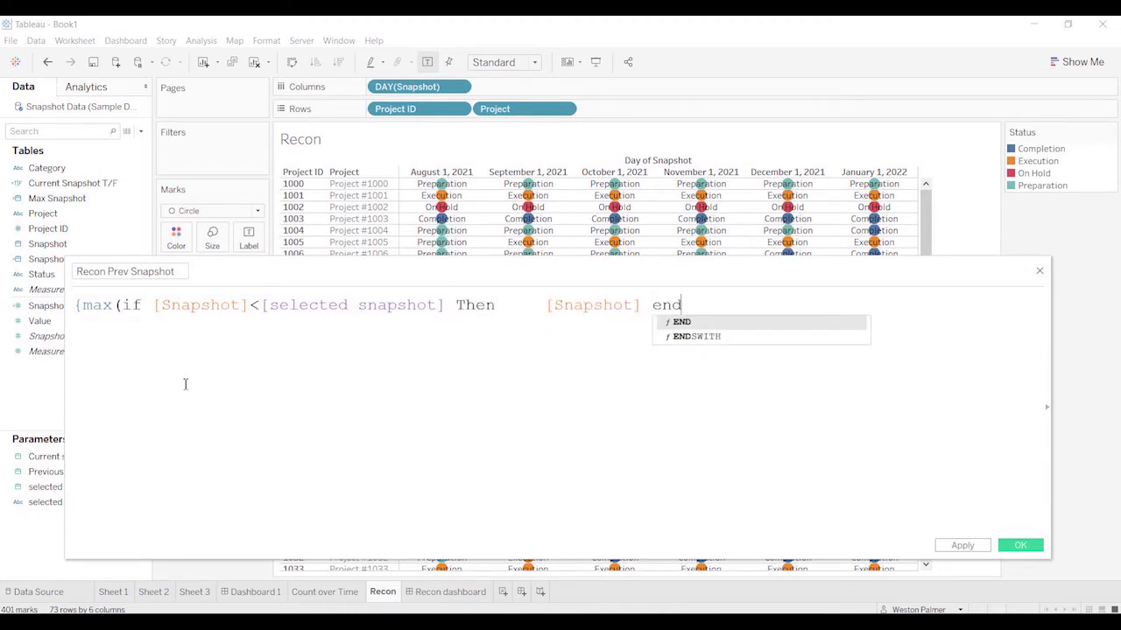
type(")")
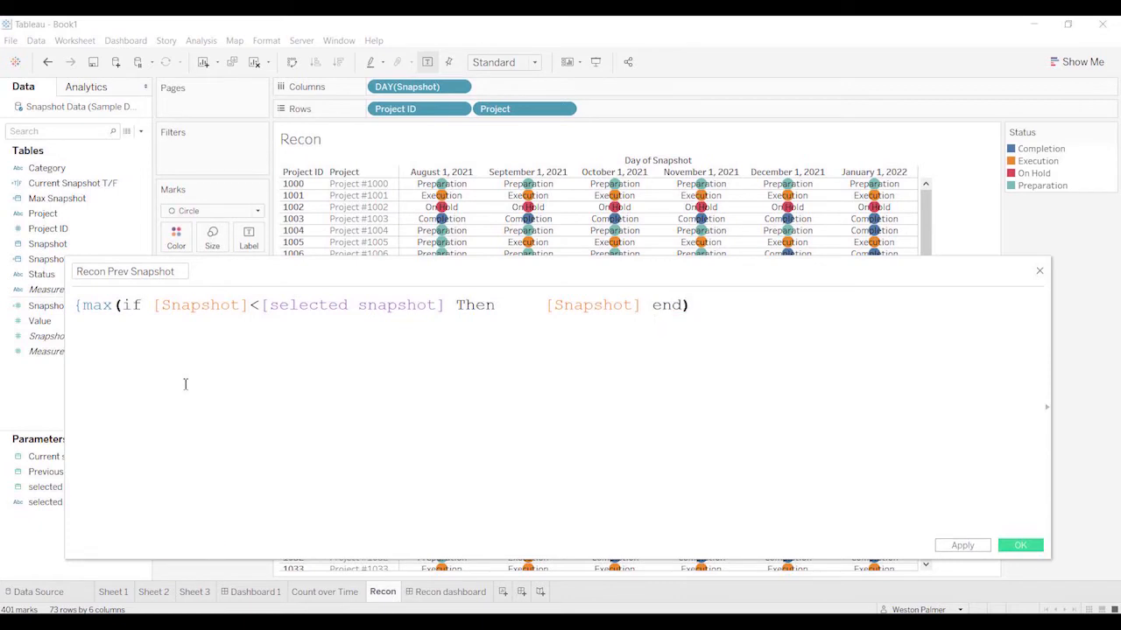
type("}")
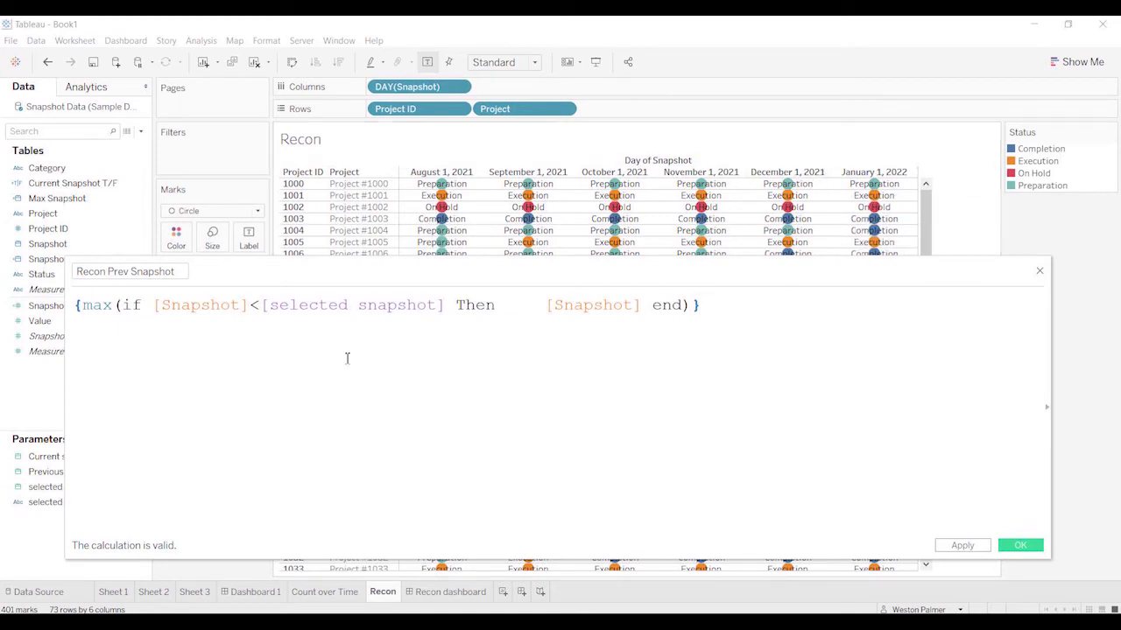
left_click(1013, 547)
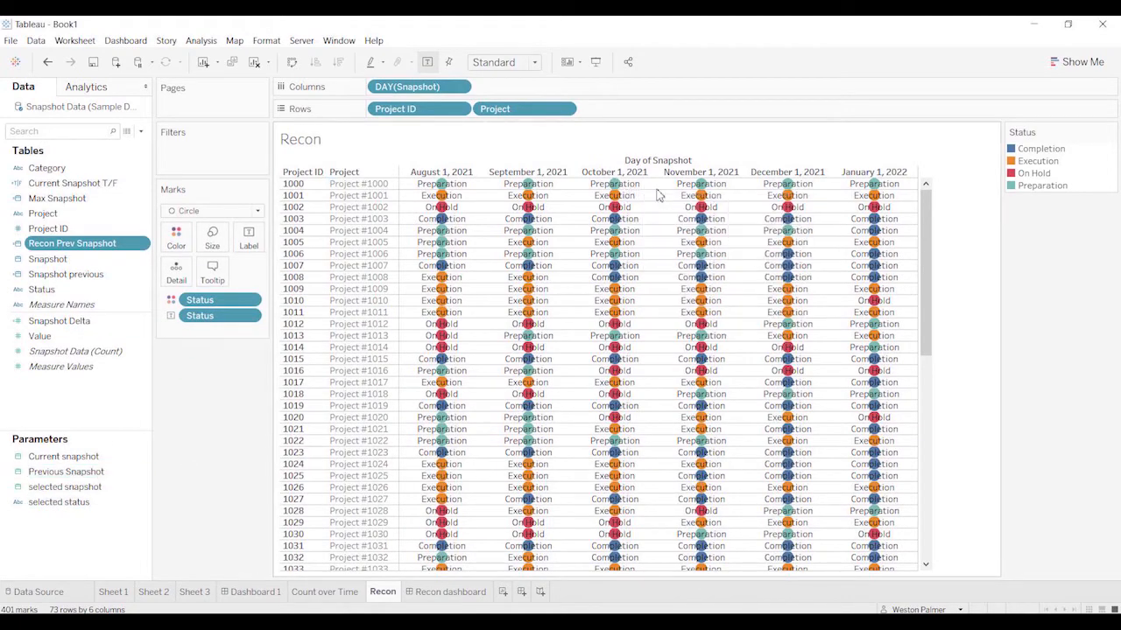
Step: Read Project #1000's status tooltips on the Recon view, then bring up the new-field options
mouse_move(701, 191)
mouse_move(614, 186)
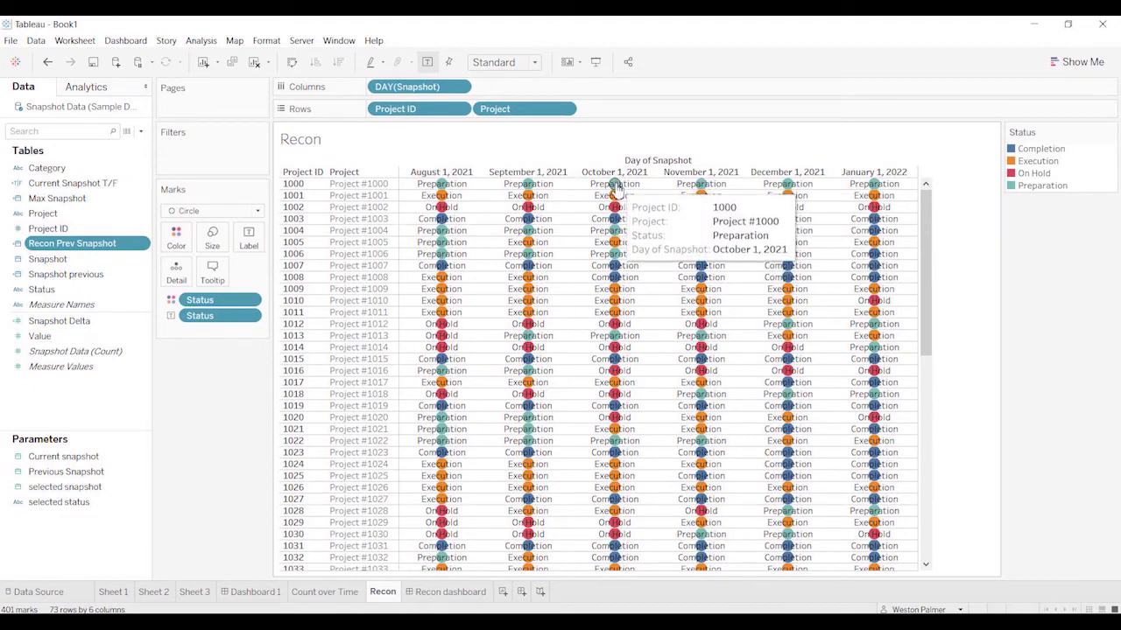
left_click(141, 131)
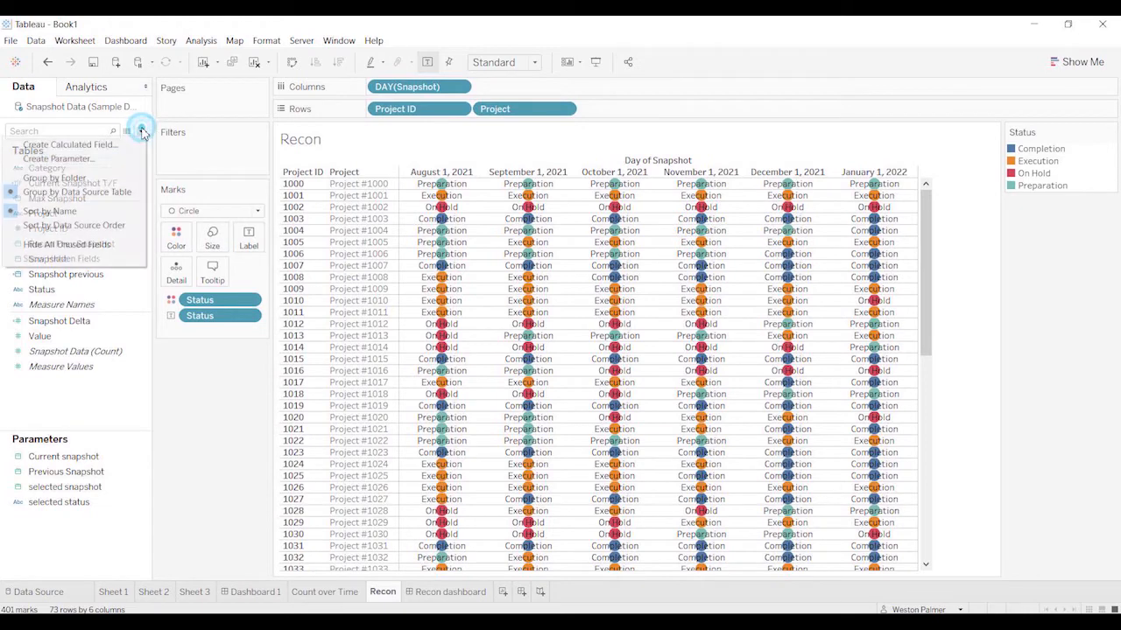
Step: Start a new calculated field named Recon Current Status
left_click(101, 145)
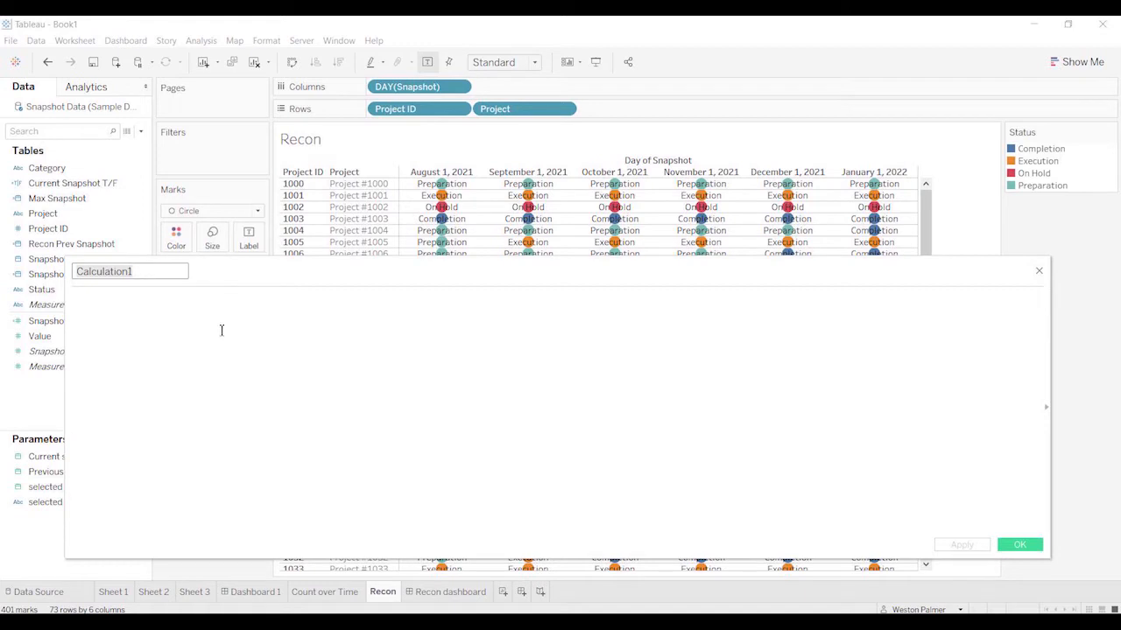
type("Recon c")
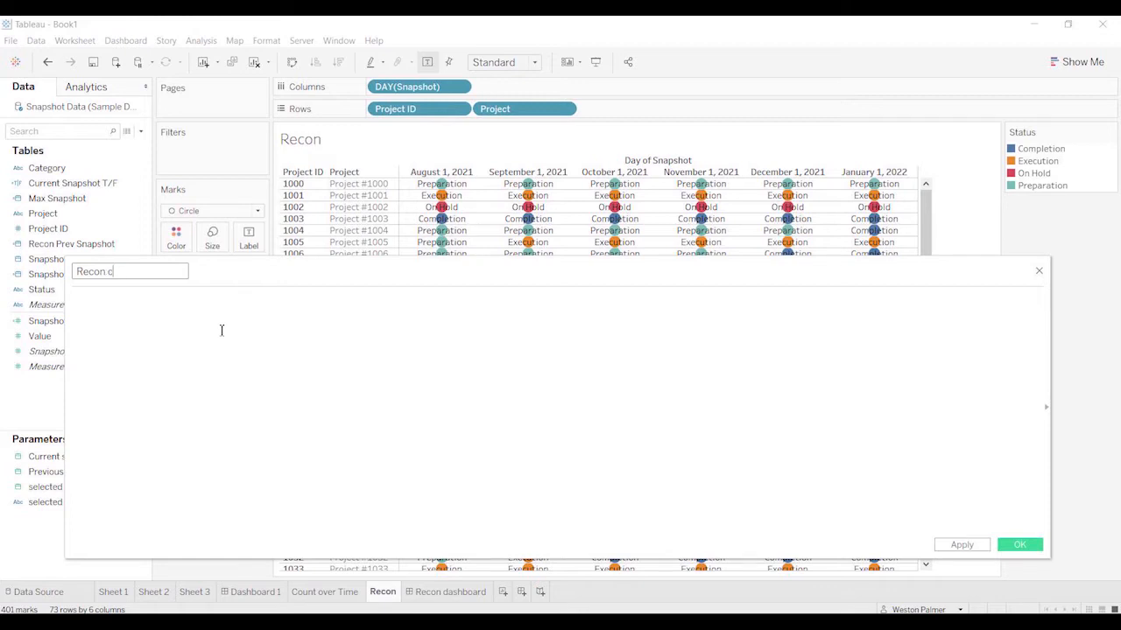
key("BackSpace")
key("BackSpace")
type("en")
type("t st")
type("S")
type("ta")
Step: Enter the formula {FIXED : MAX(IF [Snapshot]=[selected snapshot] THEN [Status] END)} and save it
left_click(116, 314)
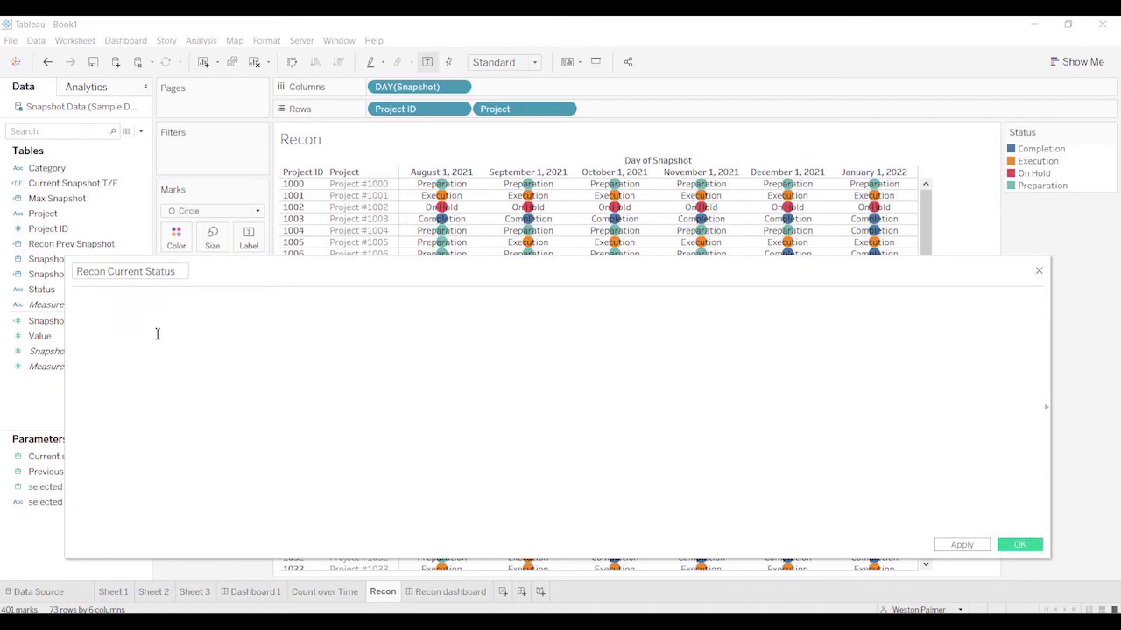
type("{")
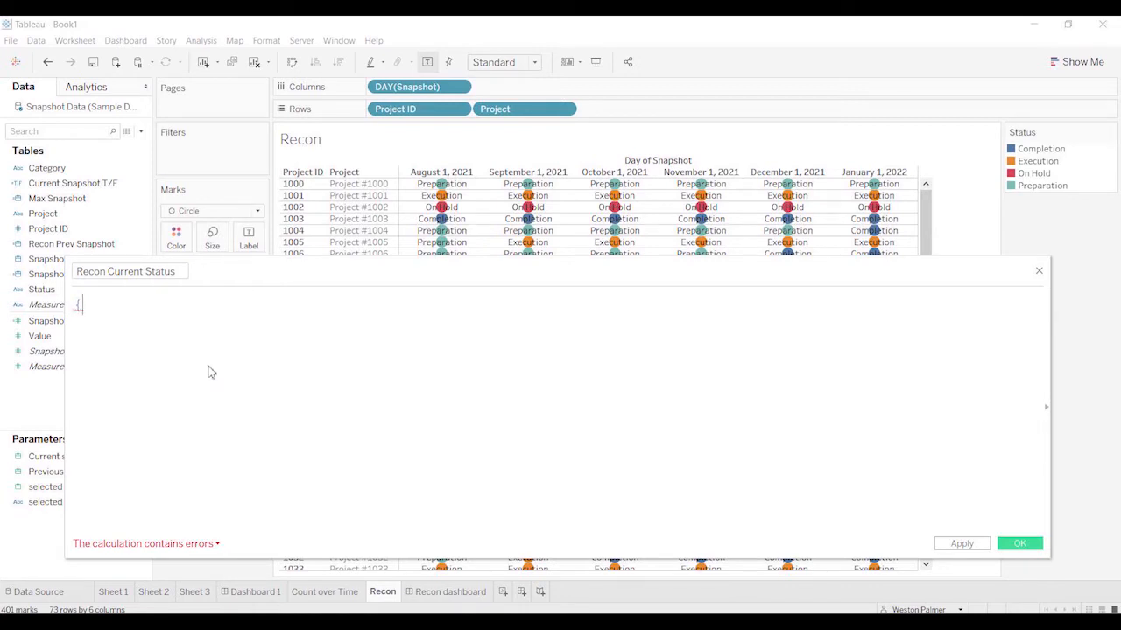
type("ma")
key("BackSpace")
key("BackSpace")
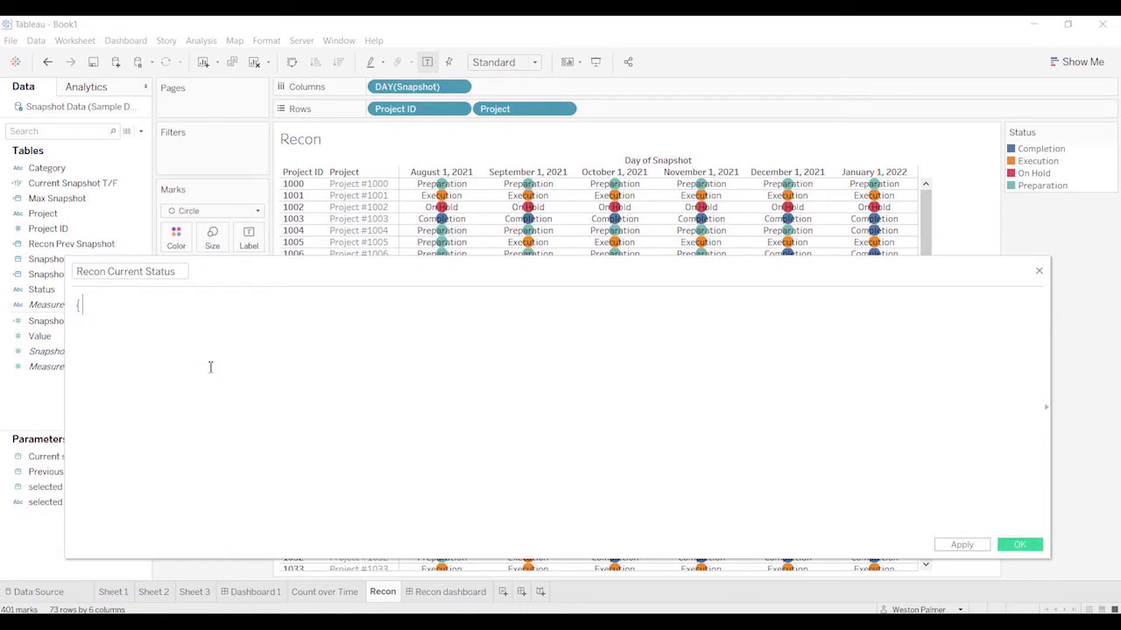
type("FIXED  :mx")
key("BackSpace")
type("ax")
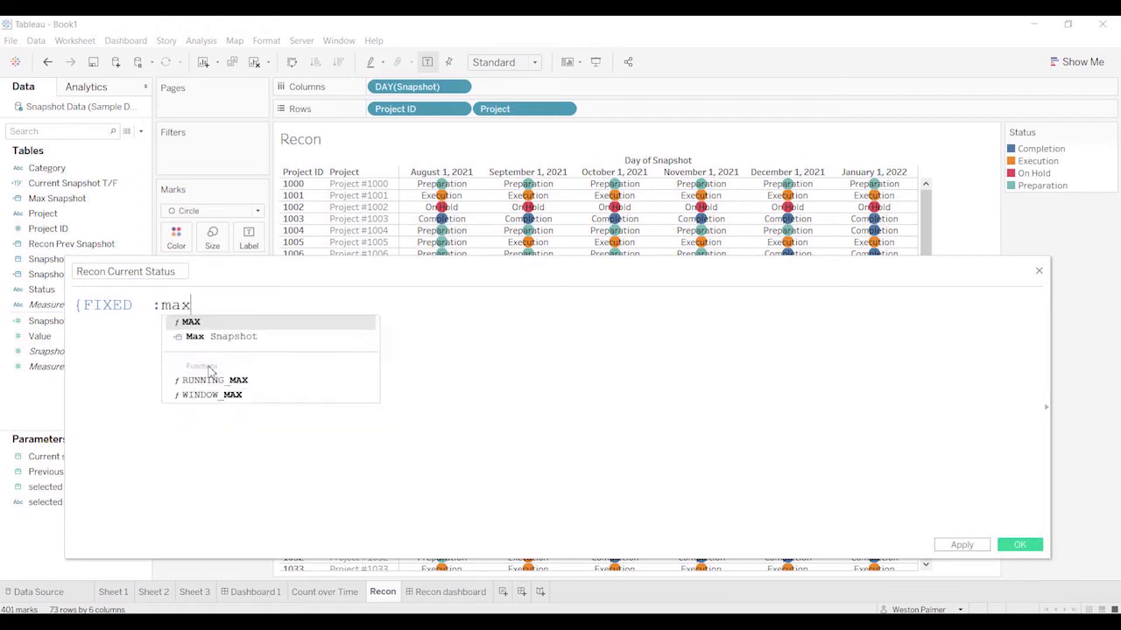
type("(")
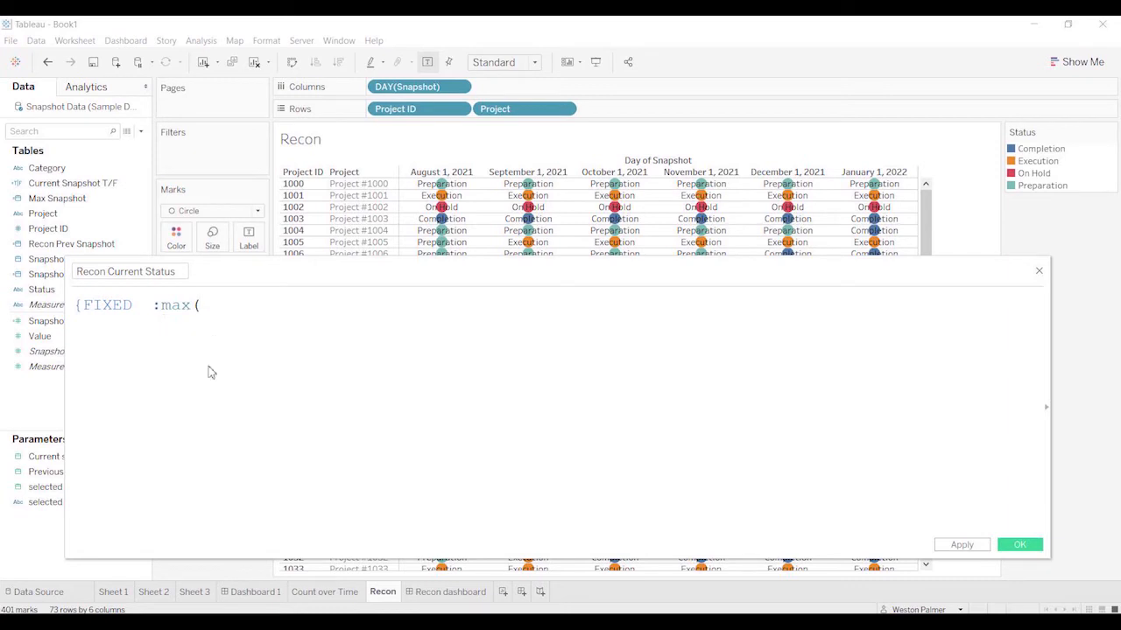
type("if sn")
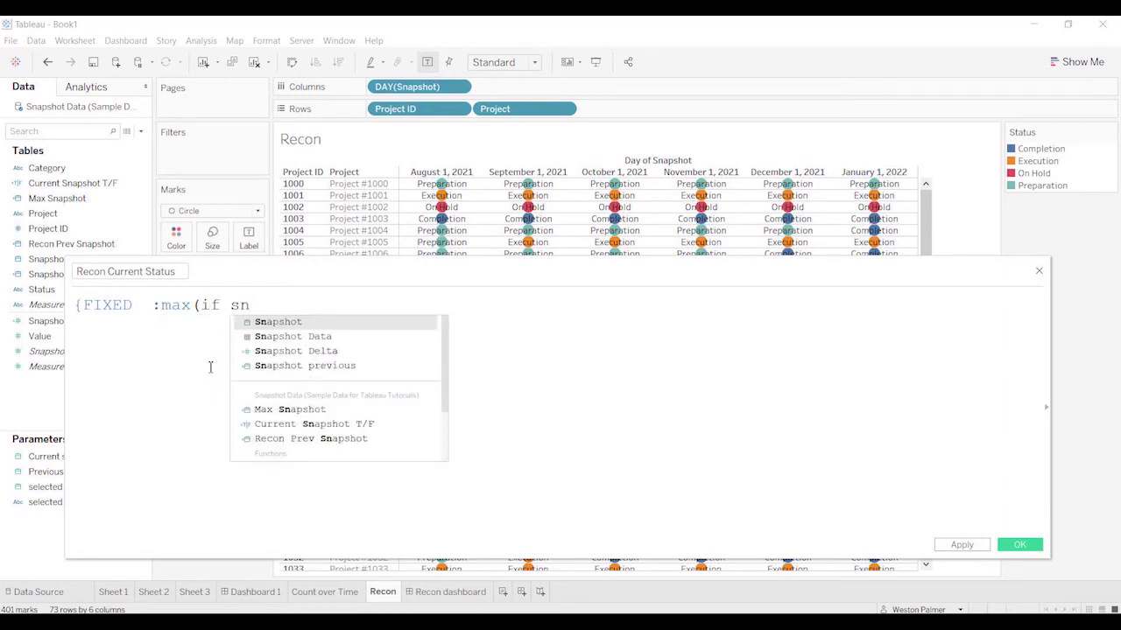
key("Return")
type("=")
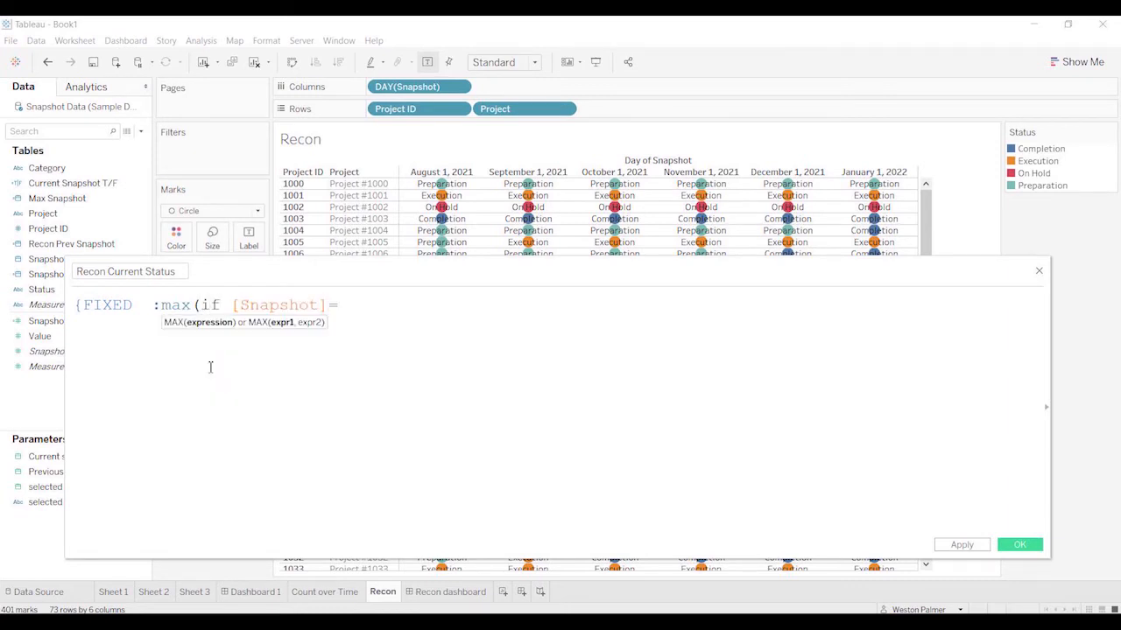
type("sel")
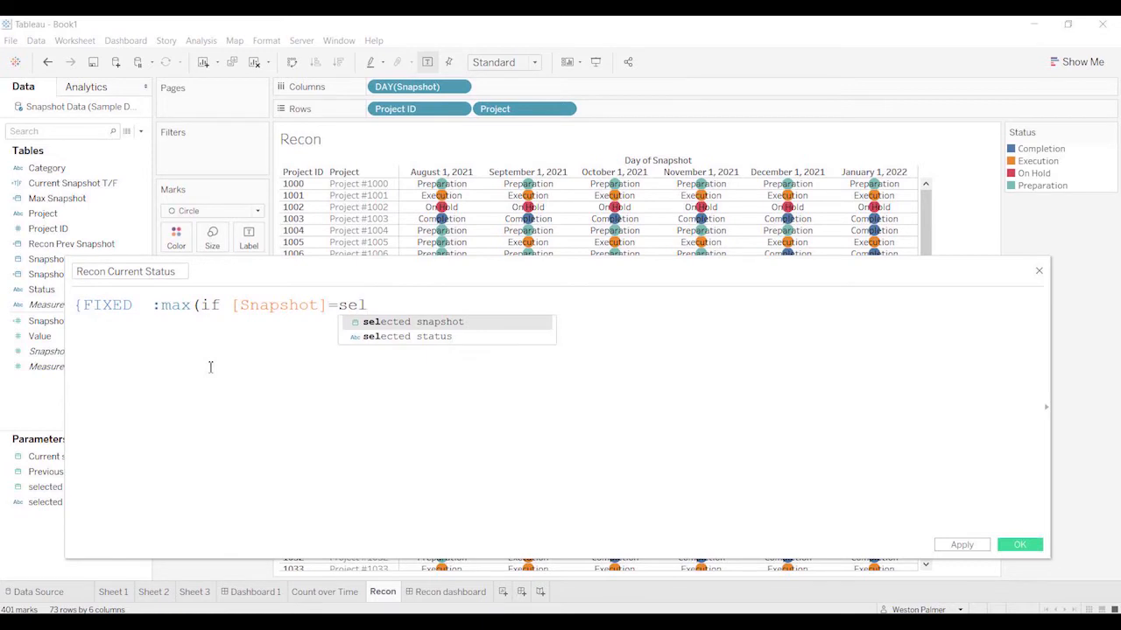
key("Return")
type("the")
key("Return")
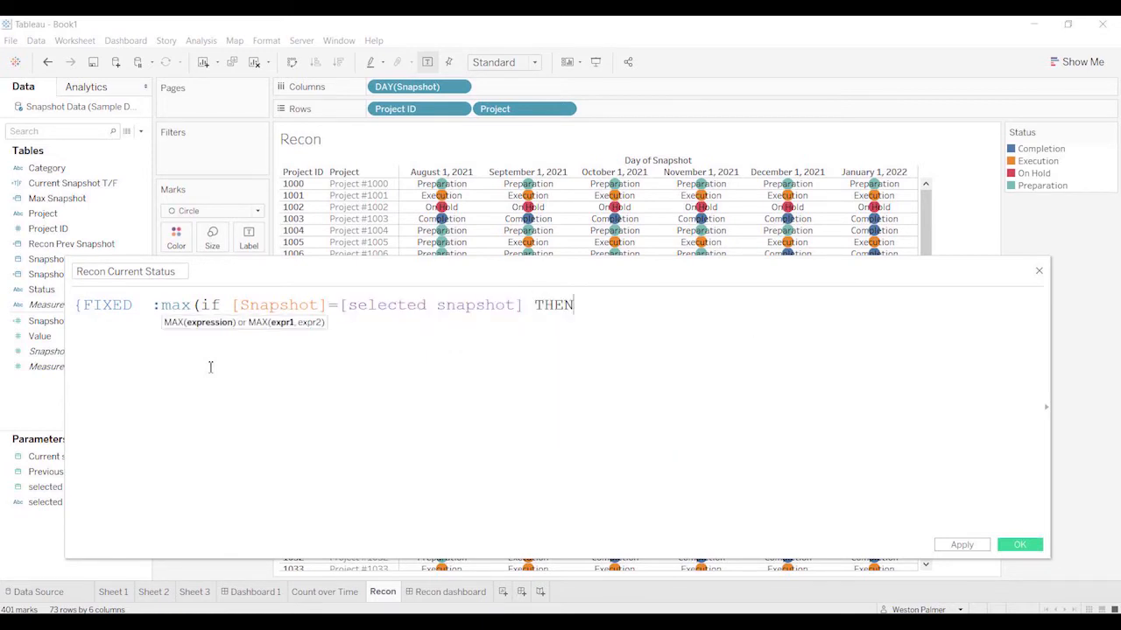
type("stat")
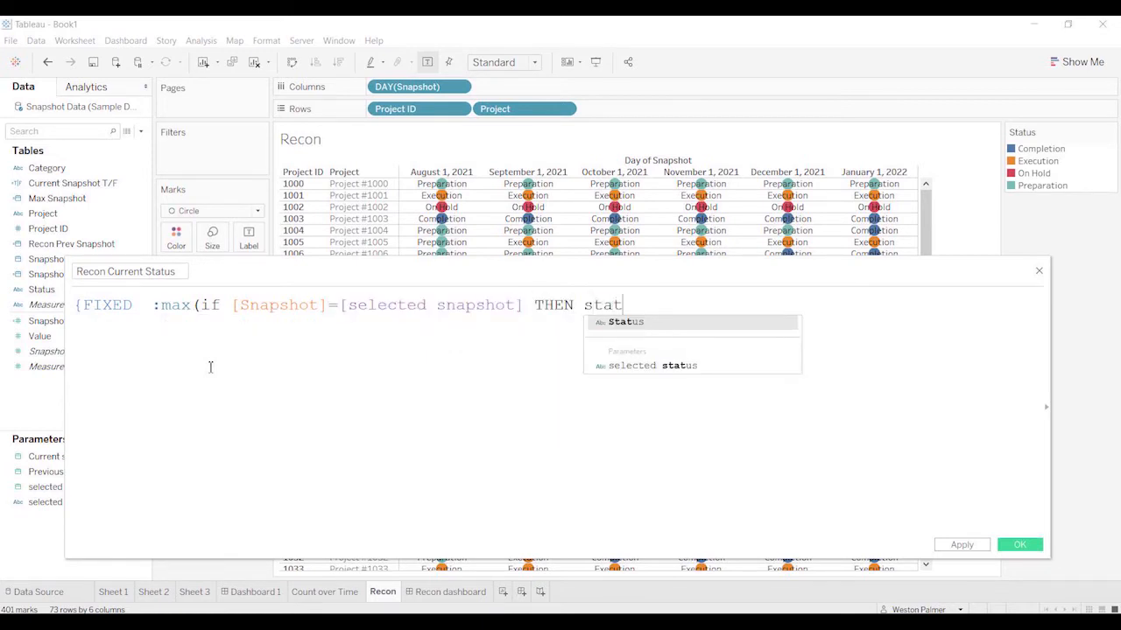
key("Return")
type("end")
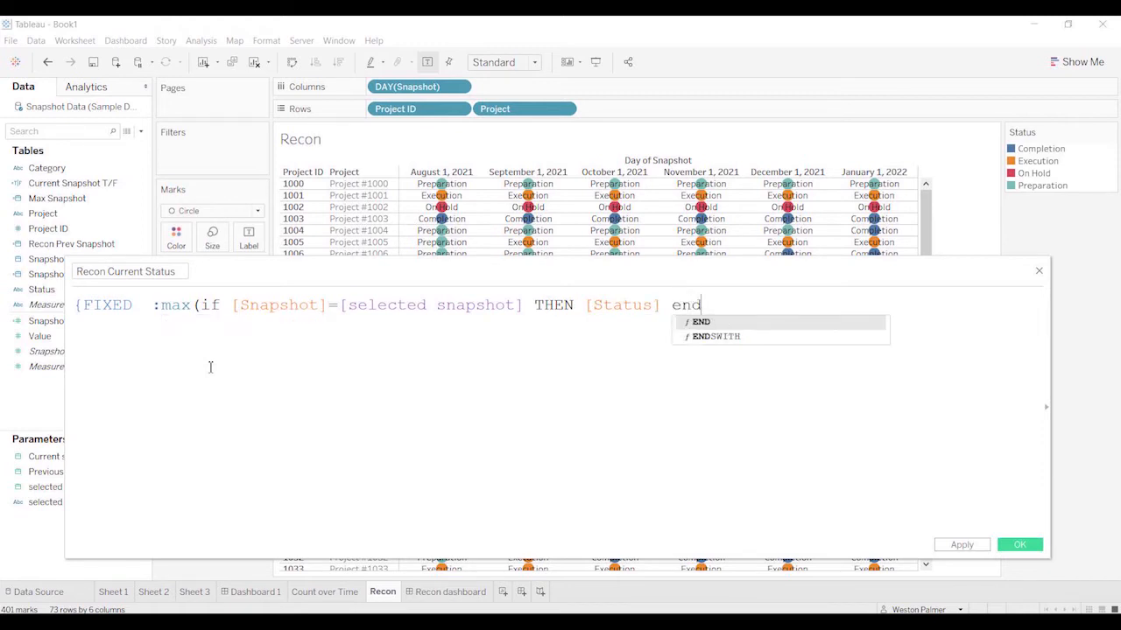
type(")}")
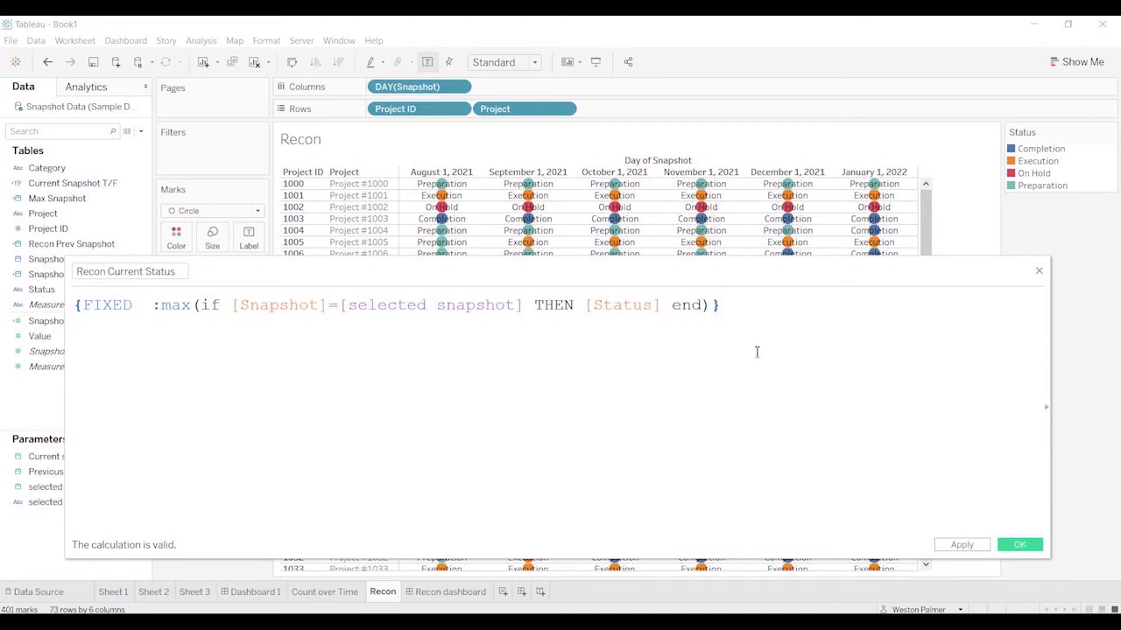
left_click(1013, 545)
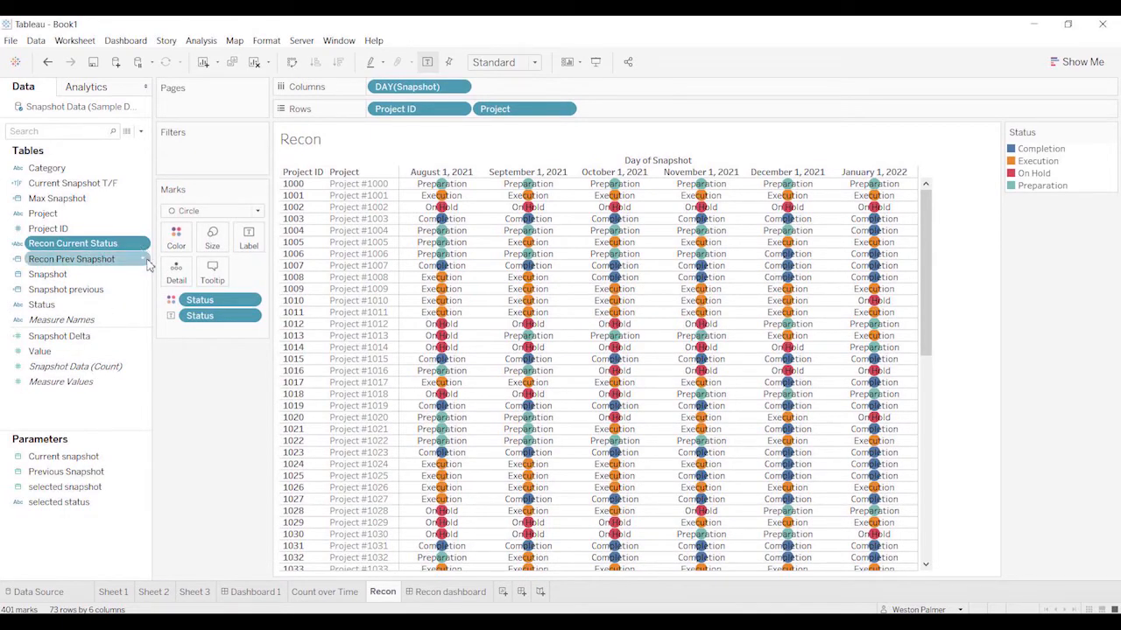
Step: Duplicate Recon Current Status and open the copy for editing
left_click(145, 245)
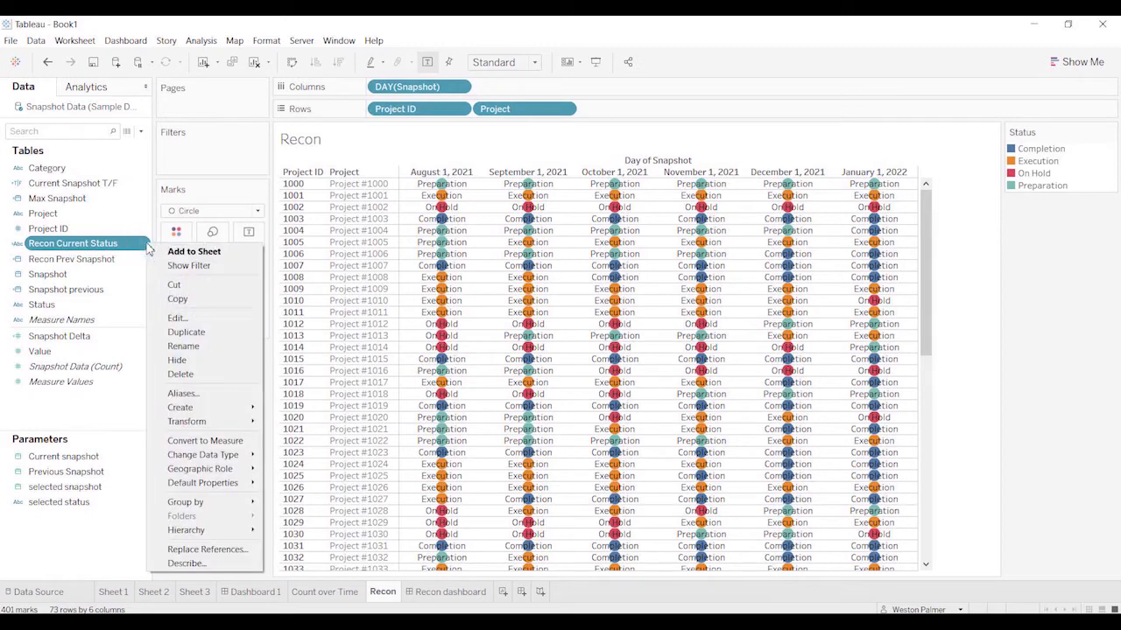
left_click(184, 332)
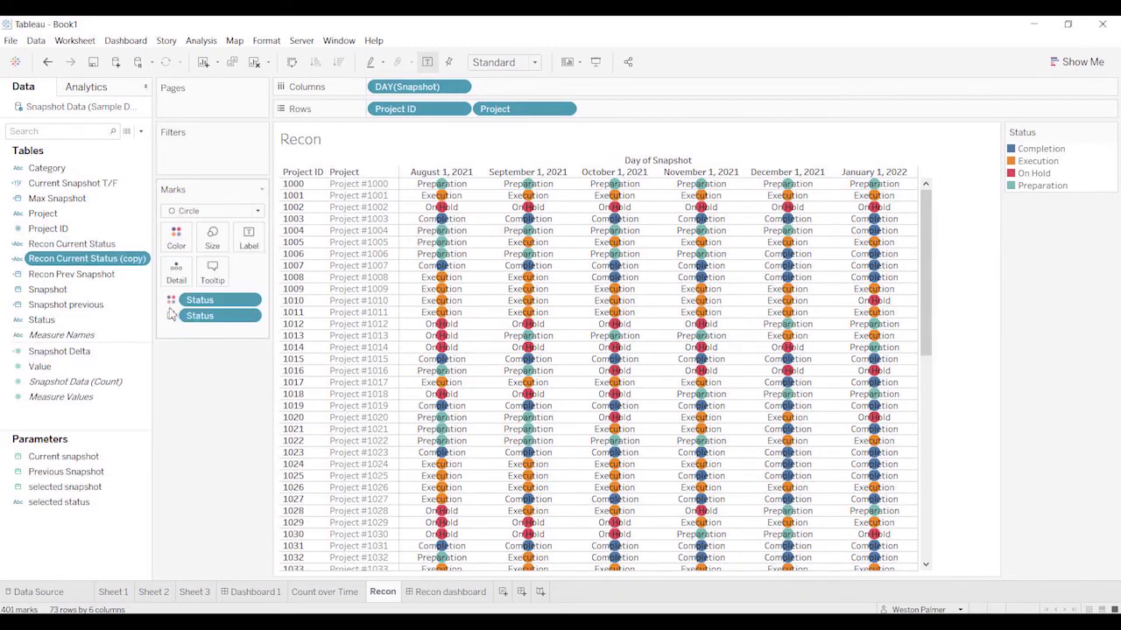
left_click(143, 259)
left_click(175, 328)
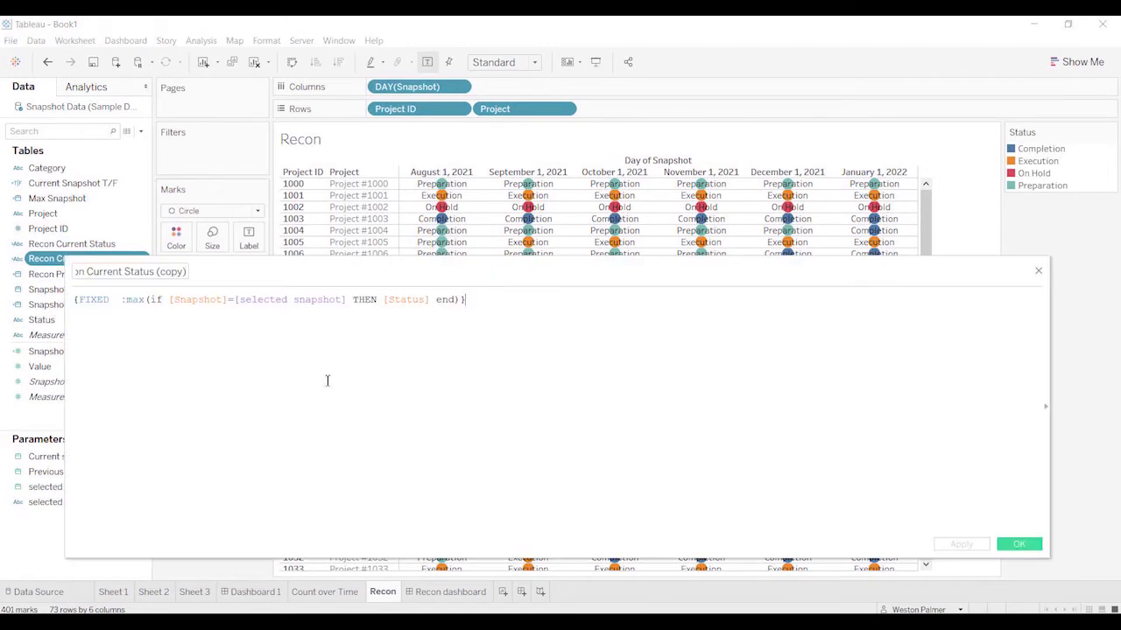
Step: Rename the copied calculation to Recon Prev Status, dropping Current and the (copy) suffix
left_click(117, 274)
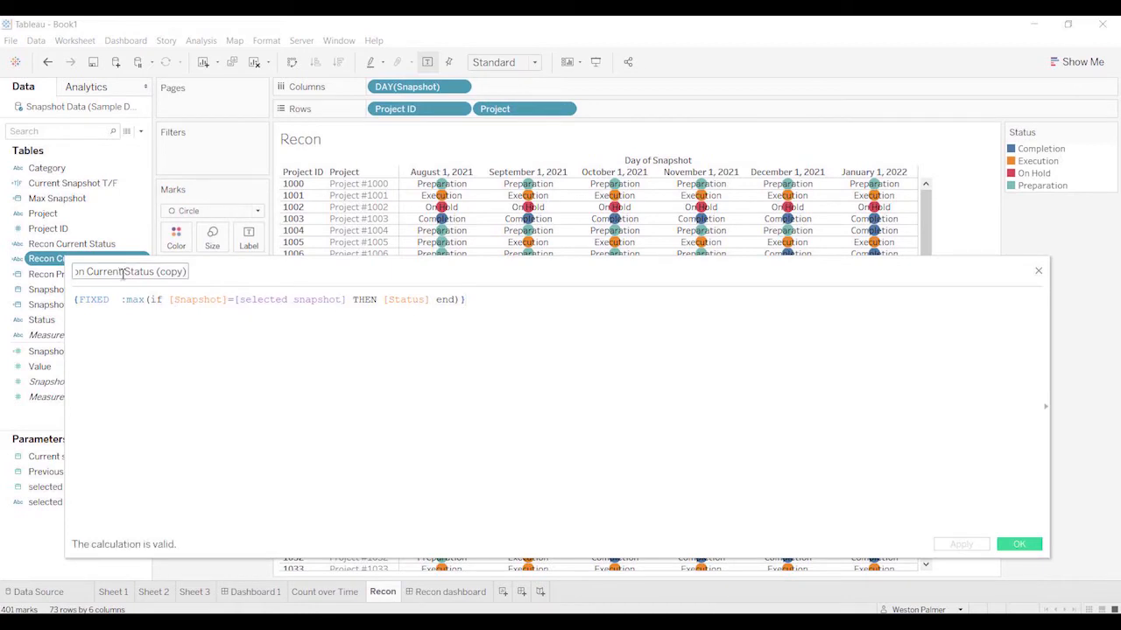
left_click_drag(120, 273, 86, 273)
key("BackSpace")
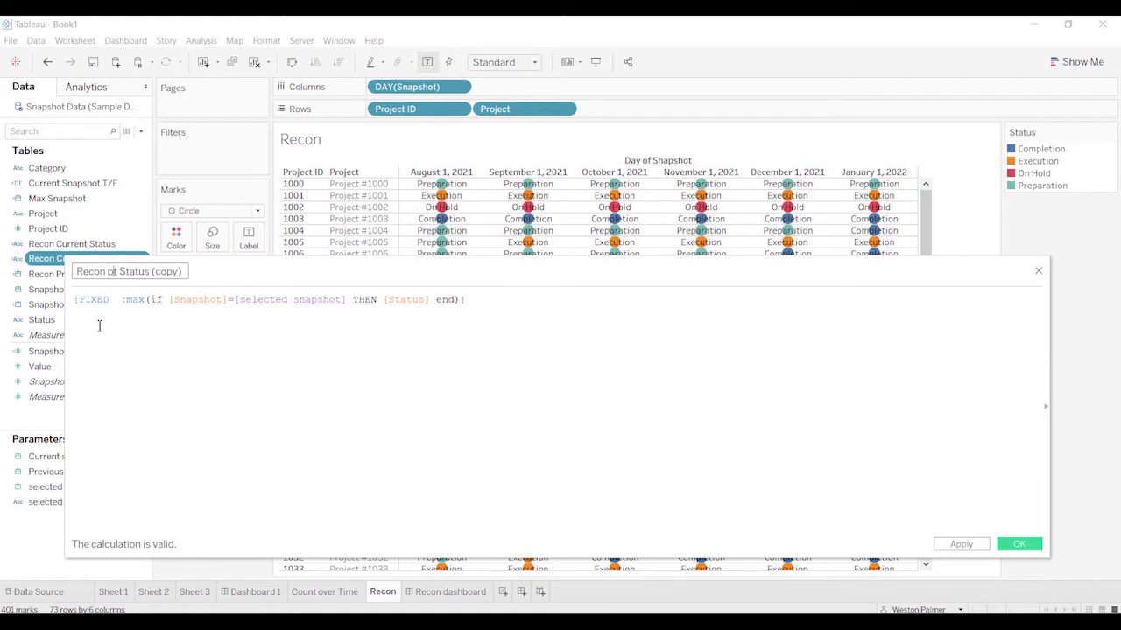
type("p")
key("BackSpace")
key("BackSpace")
type("P")
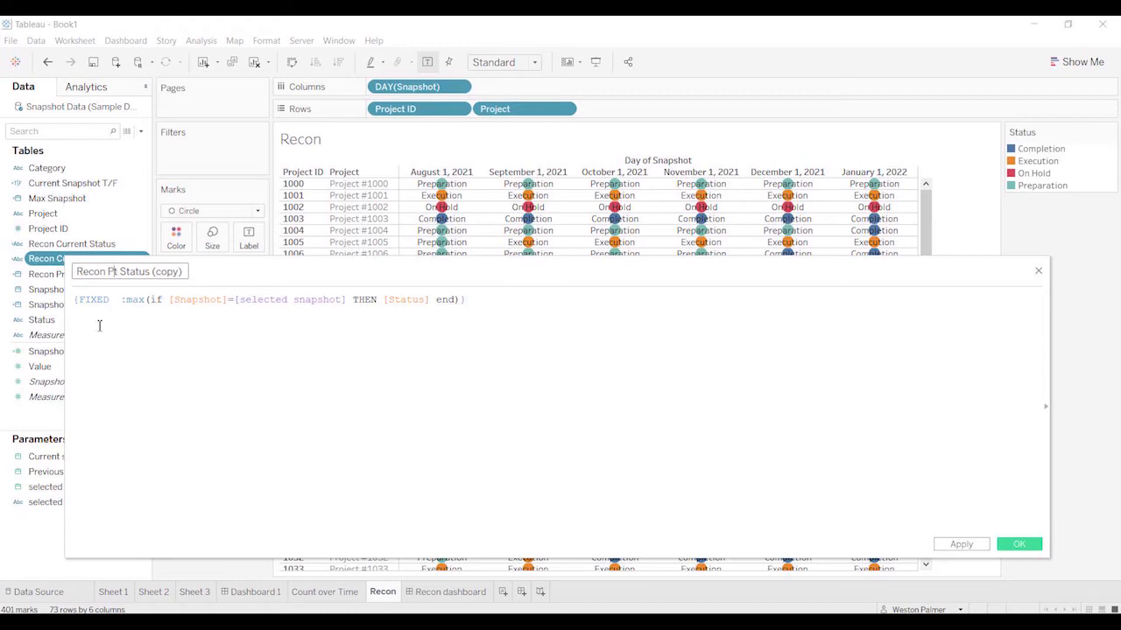
type("rev")
key("BackSpace")
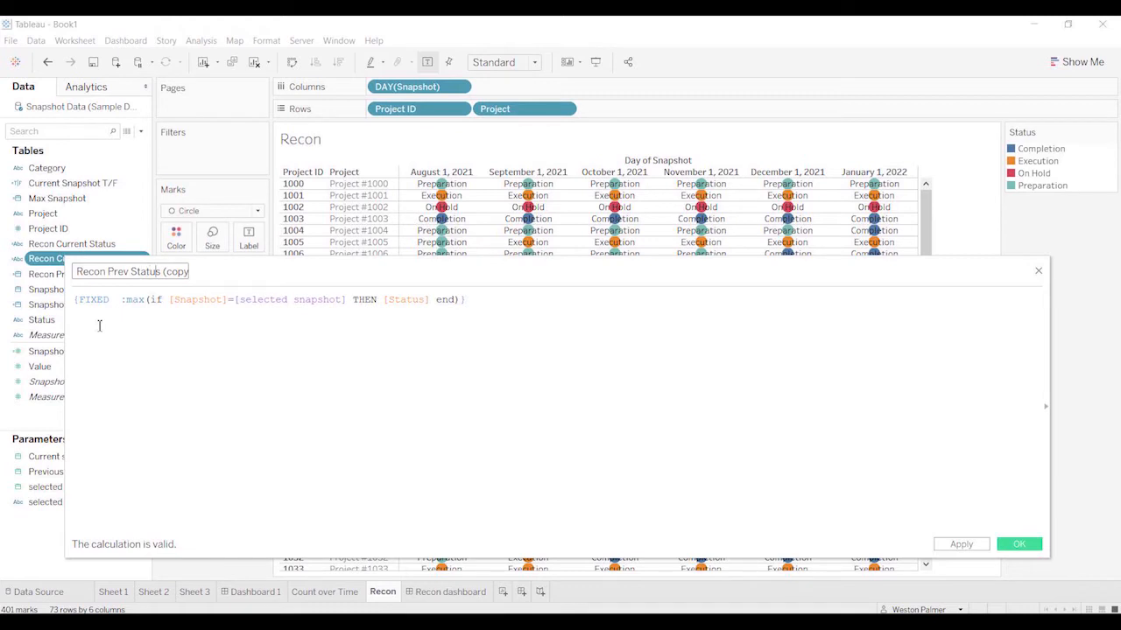
key("Delete")
key("Delete")
key("Delete")
key("Delete")
key("Delete")
key("Delete")
key("Delete")
left_click(482, 296)
scroll(454, 324, "up", 4)
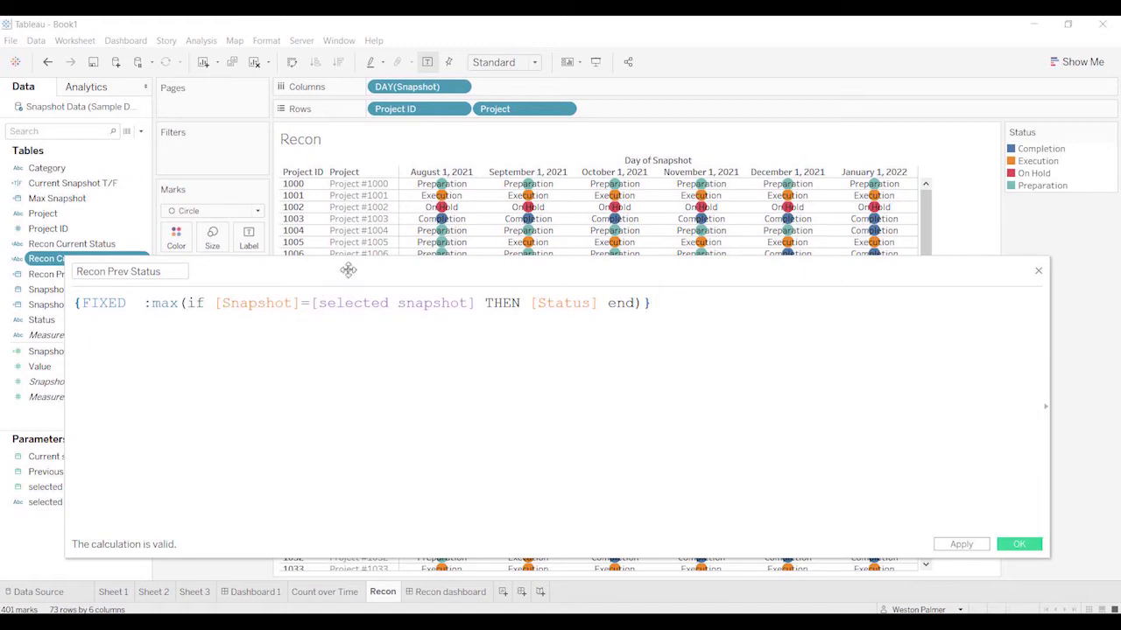
Step: Replace [selected snapshot] with [Recon Prev Snapshot] in the formula and put END on a new line
left_click_drag(345, 268, 468, 239)
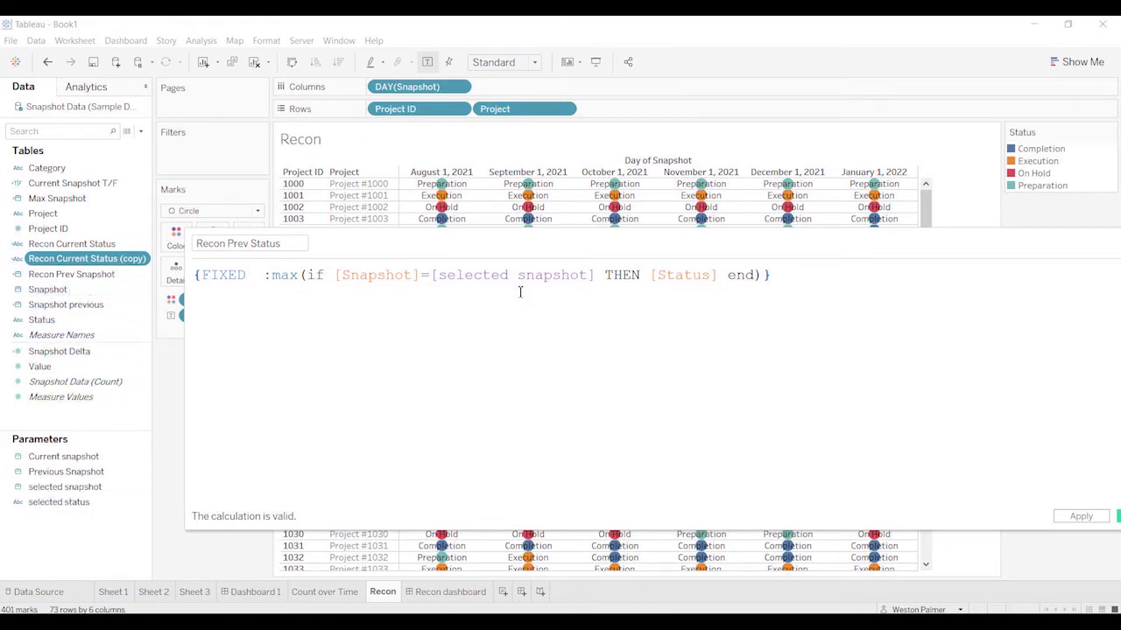
left_click_drag(437, 275, 590, 275)
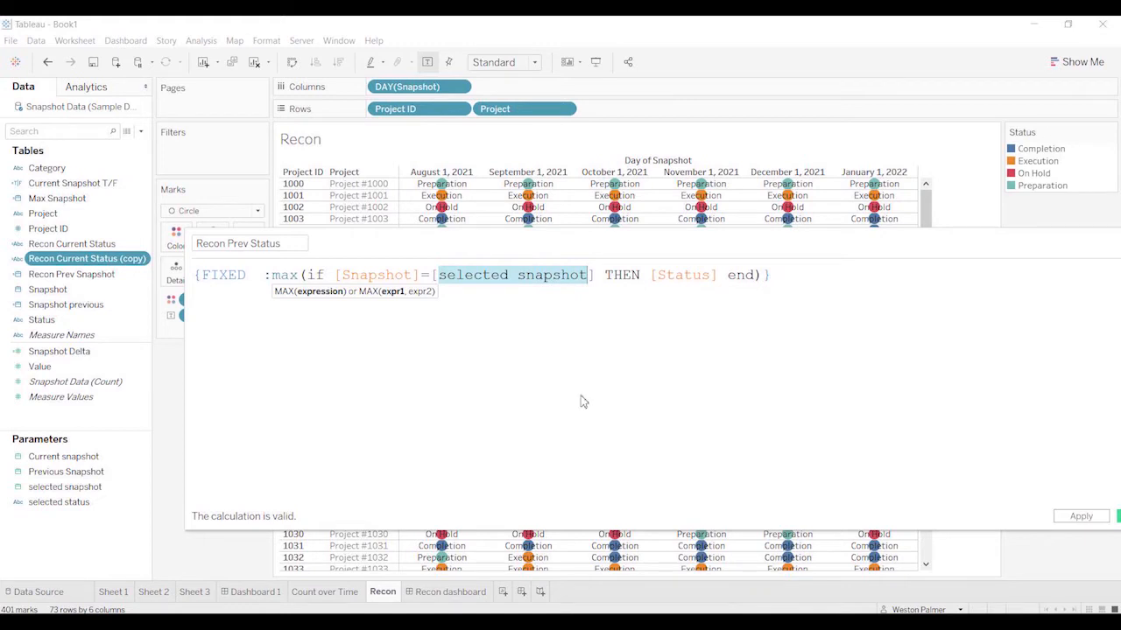
type("Re")
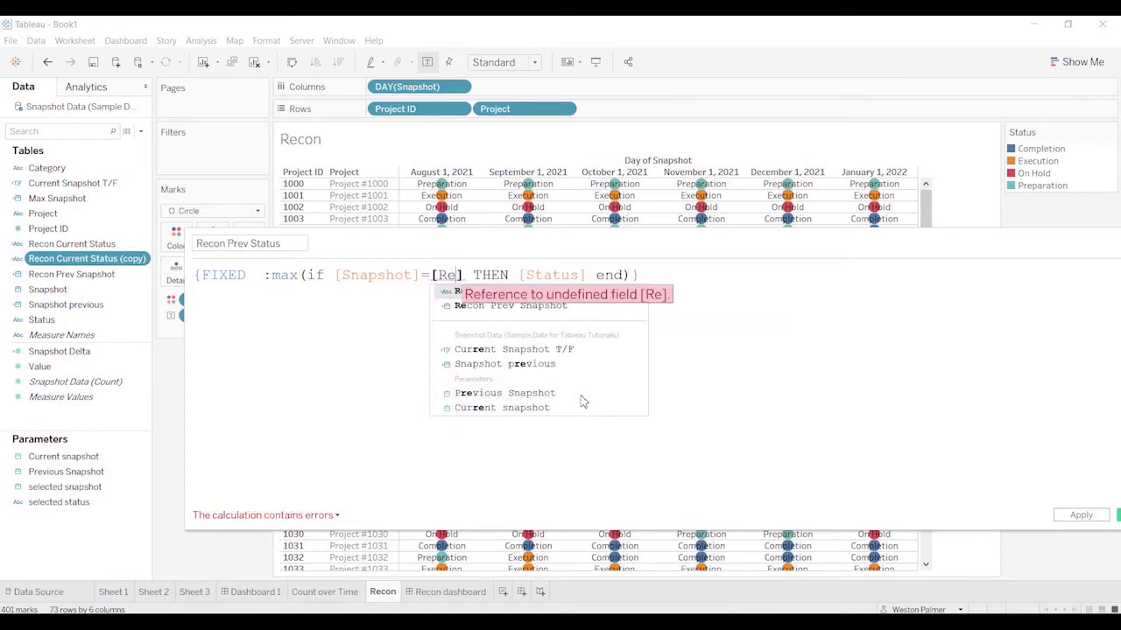
key("Down")
key("Return")
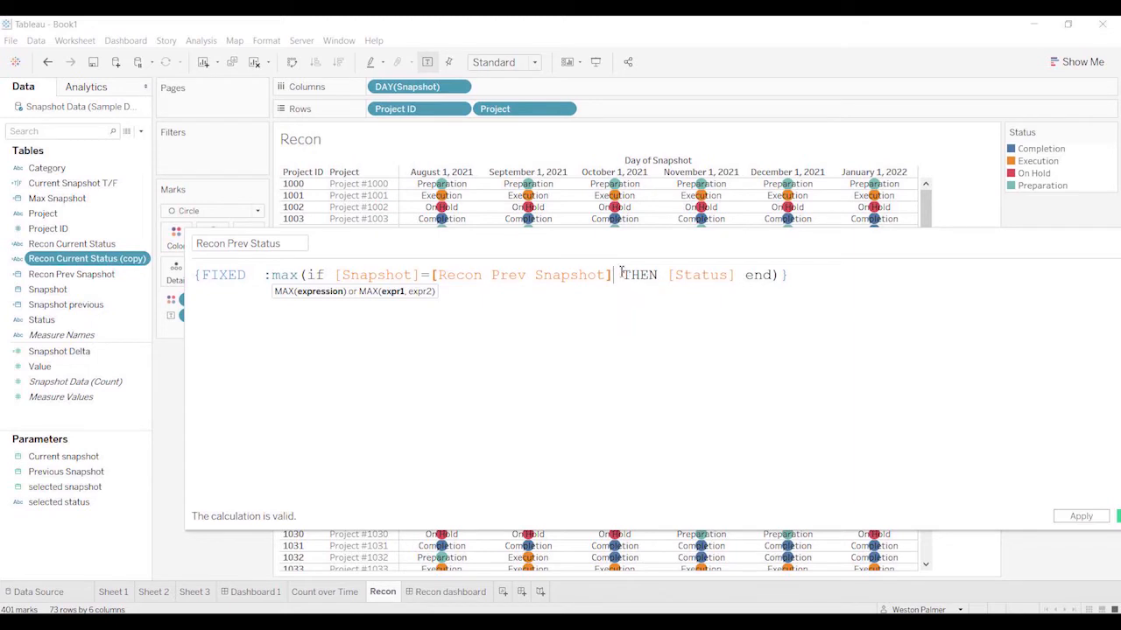
left_click(744, 276)
key("Return")
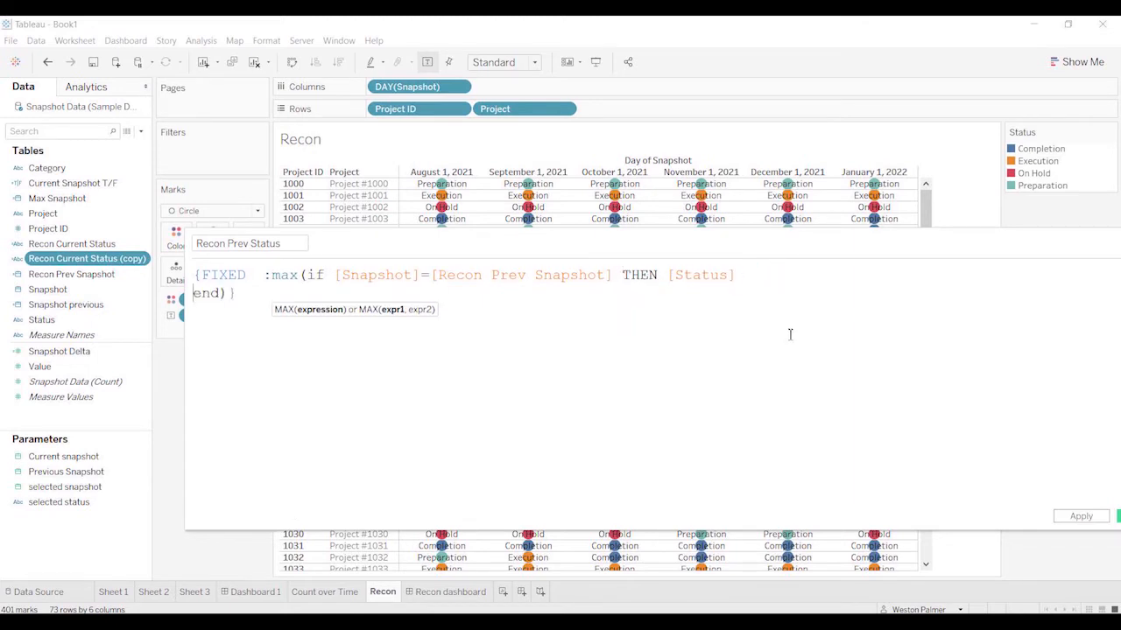
Step: Add an ELSEIF ISNULL([Recon Prev Snapshot]) branch to the Recon Prev Status formula
type("els")
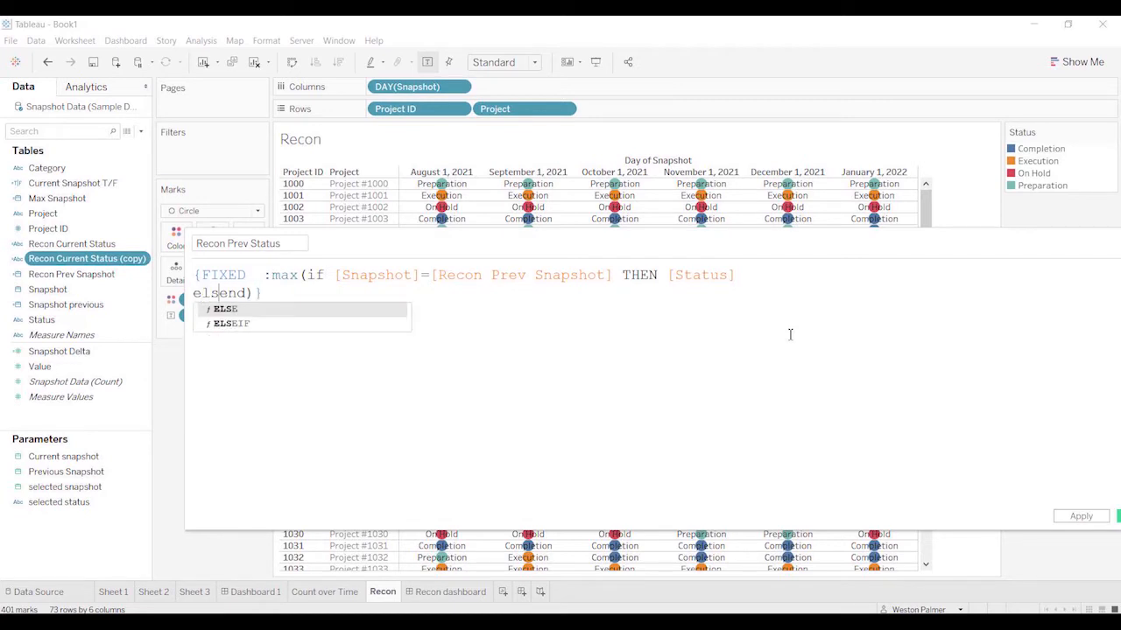
type("e")
key("Down")
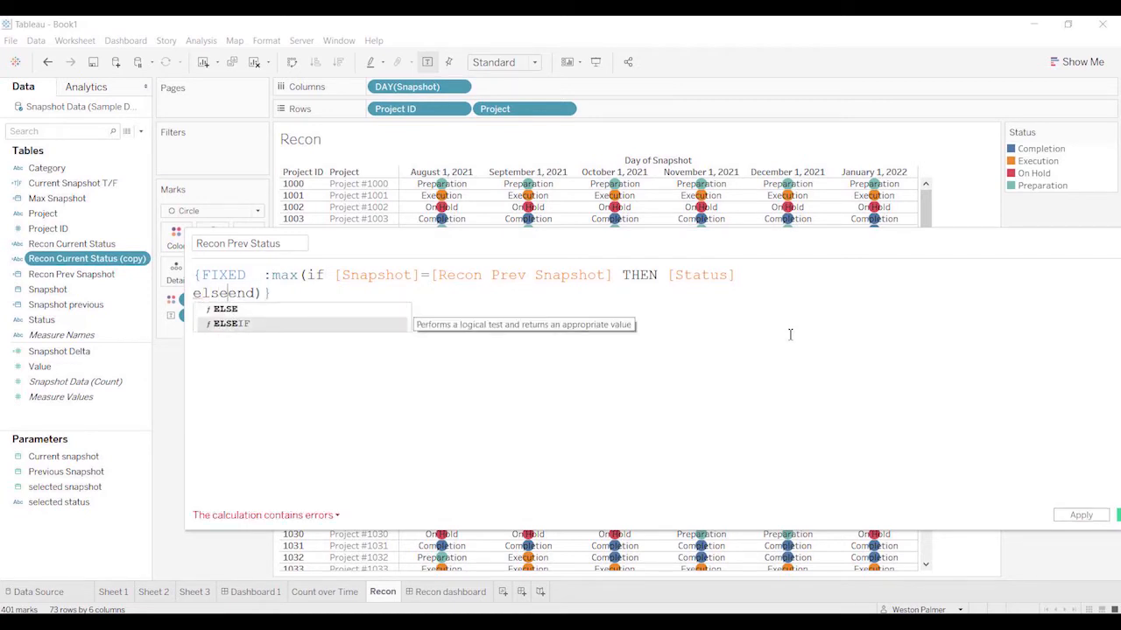
key("Return")
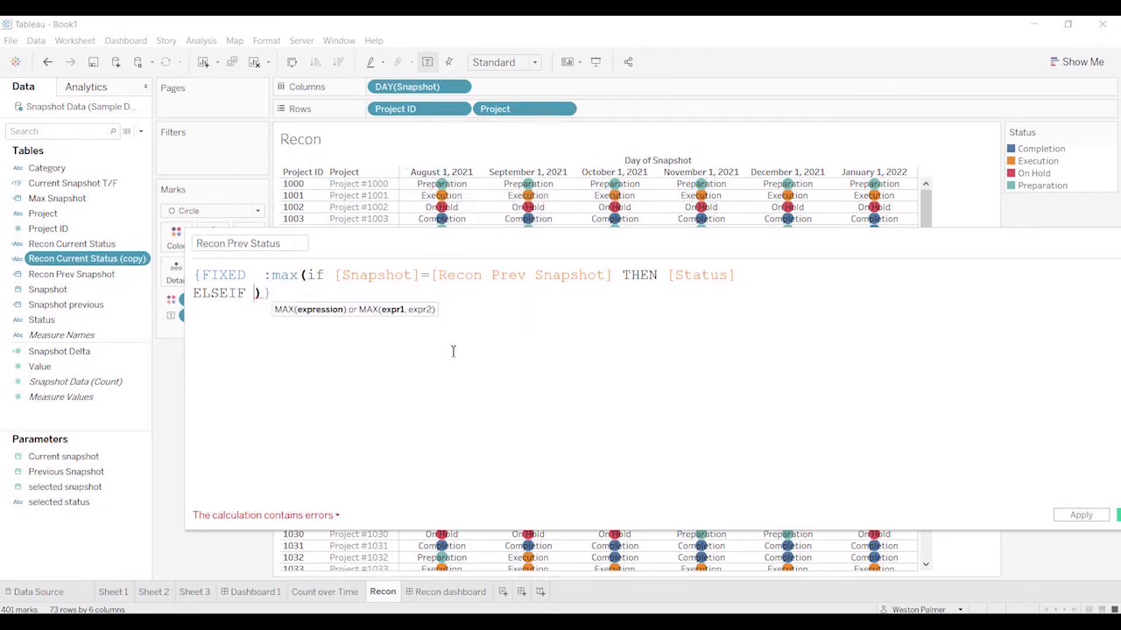
type("rec")
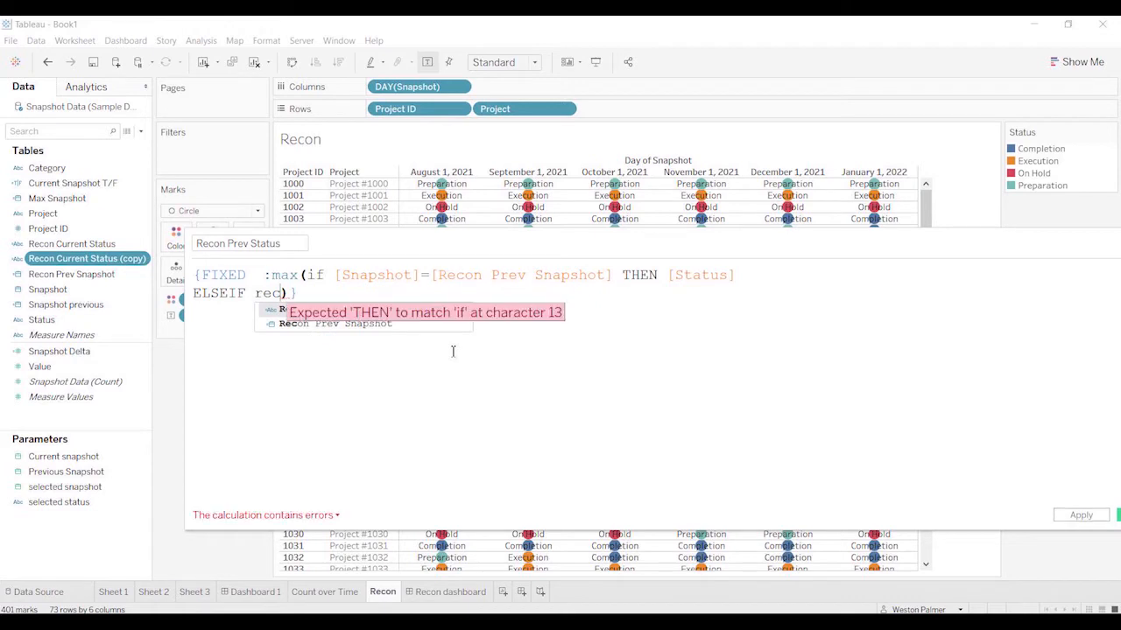
key("Down")
key("Return")
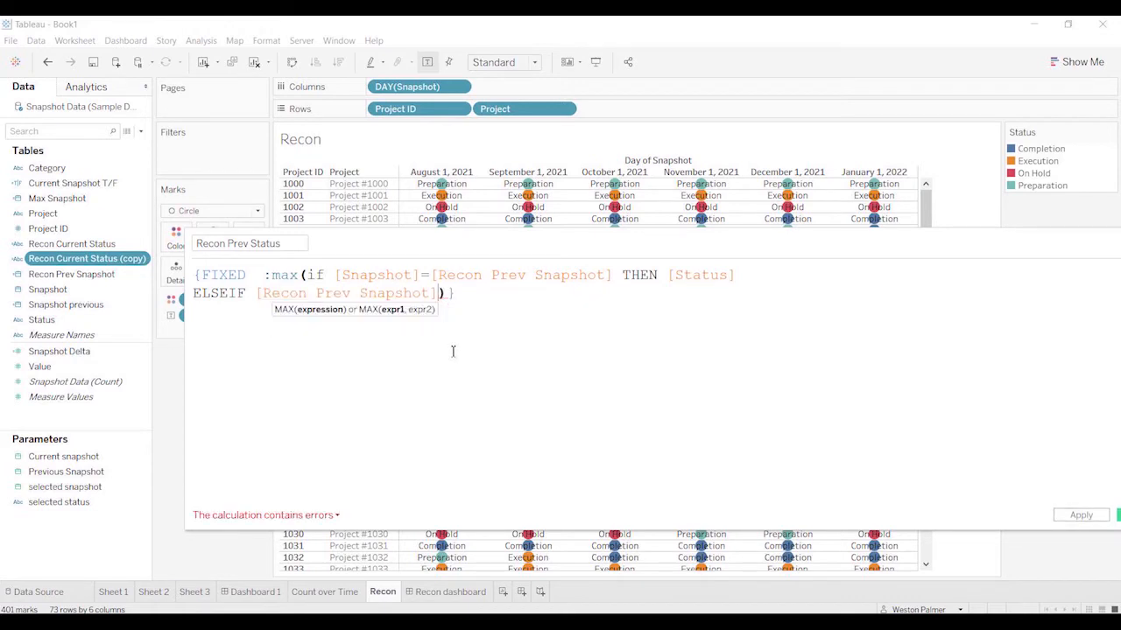
left_click(257, 293)
type("isnull")
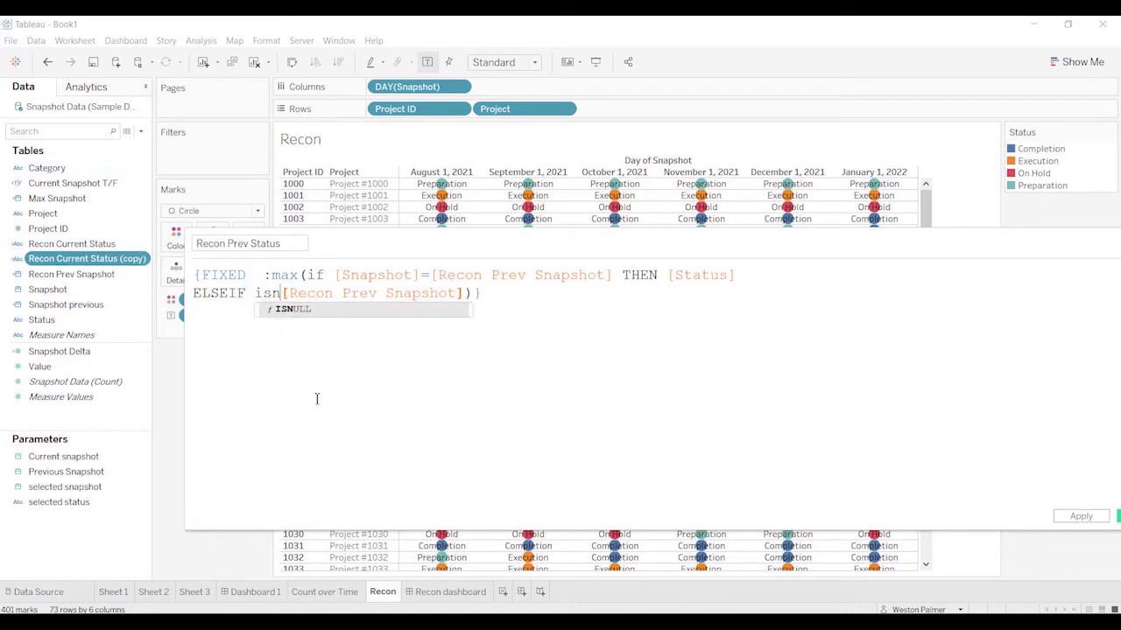
key("Return")
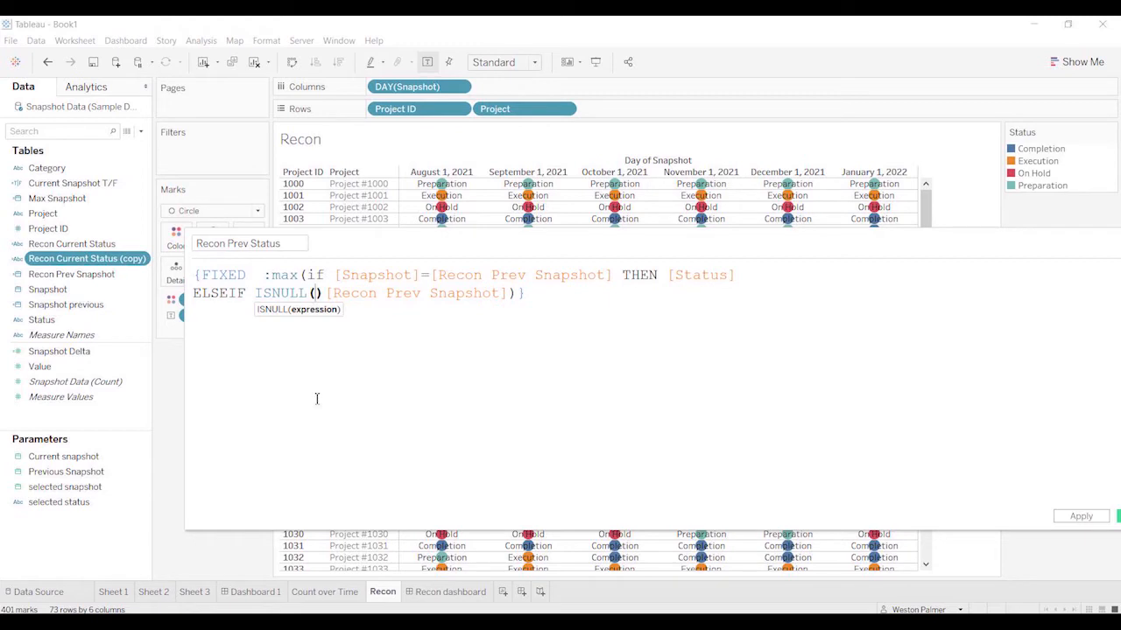
key("Delete")
key("Delete")
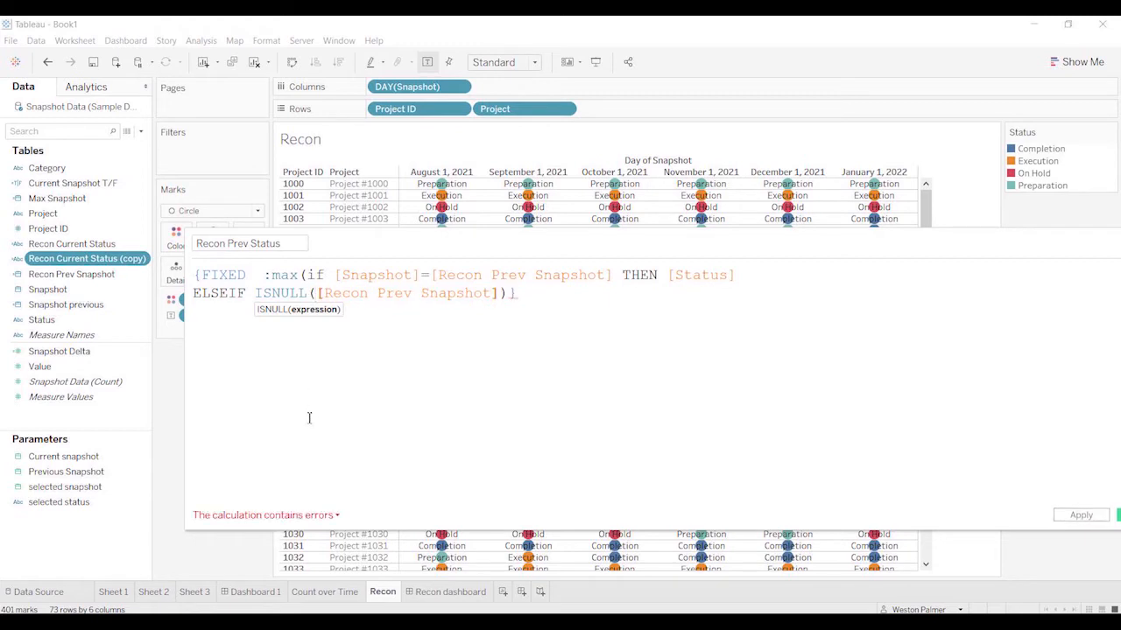
left_click(506, 294)
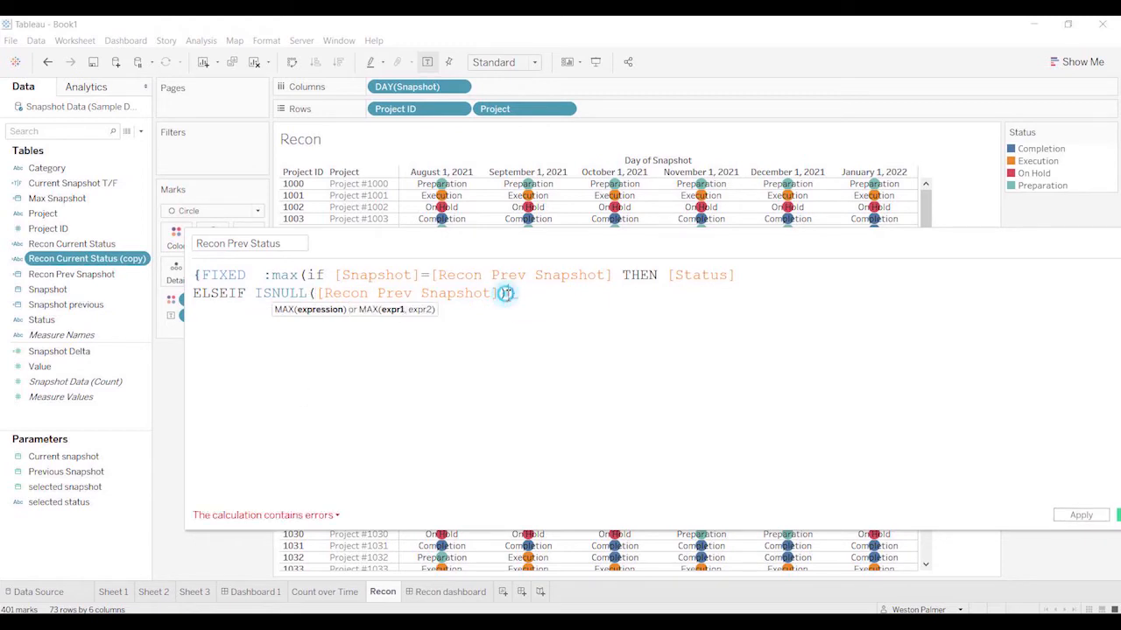
Step: Complete the branch with THEN "New" END, fix the parentheses, and save the calculation
type("THEN ")
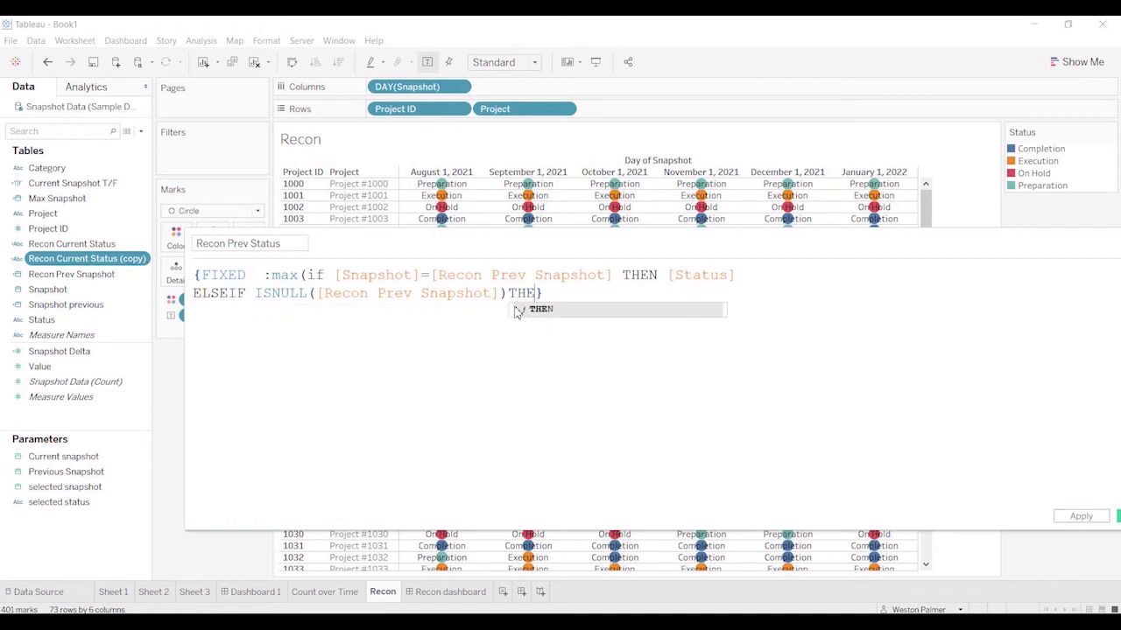
type("'")
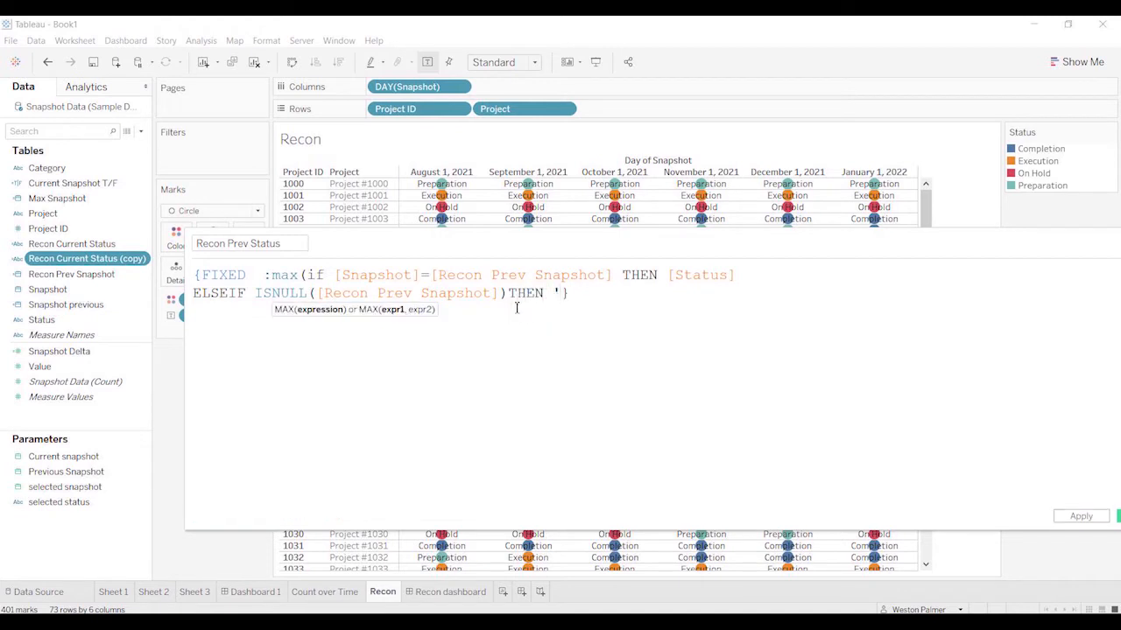
type("ne")
key("BackSpace")
key("BackSpace")
key("BackSpace")
type("\"")
type("New")
type("\"")
type("0")
key("BackSpace")
type(")")
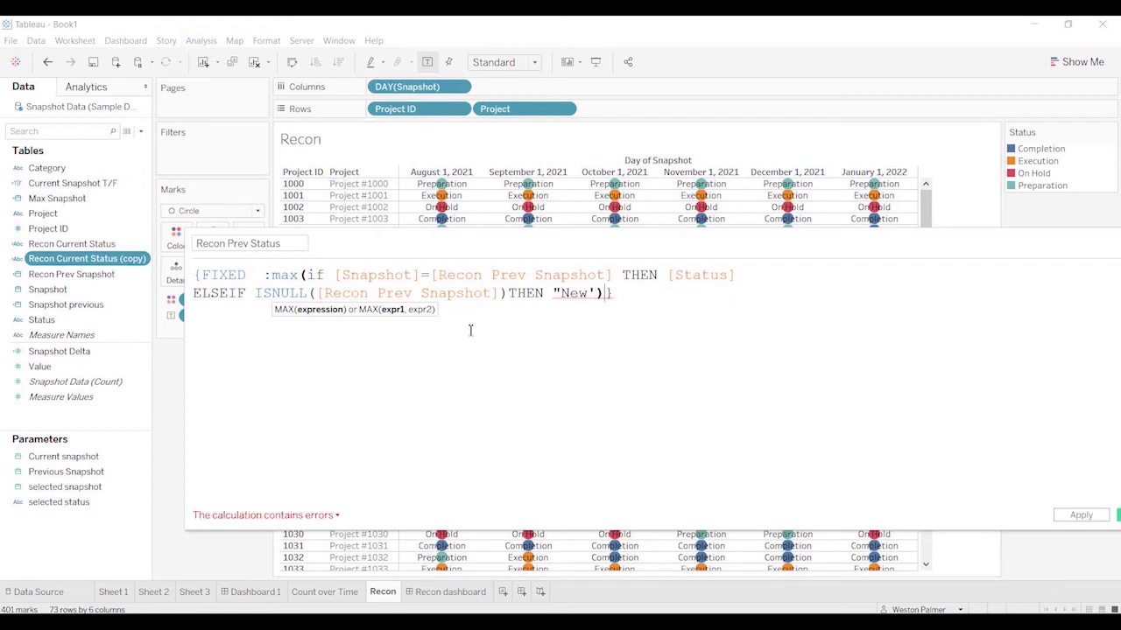
type("0")
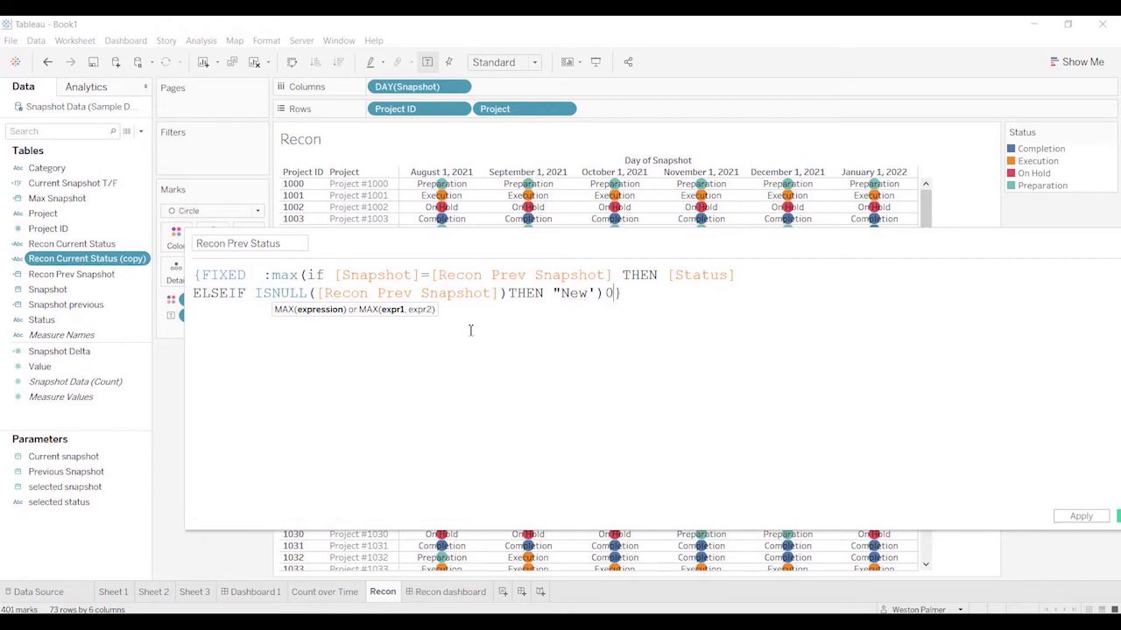
key("BackSpace")
type(")")
left_click(594, 293)
key("BackSpace")
type("\"END")
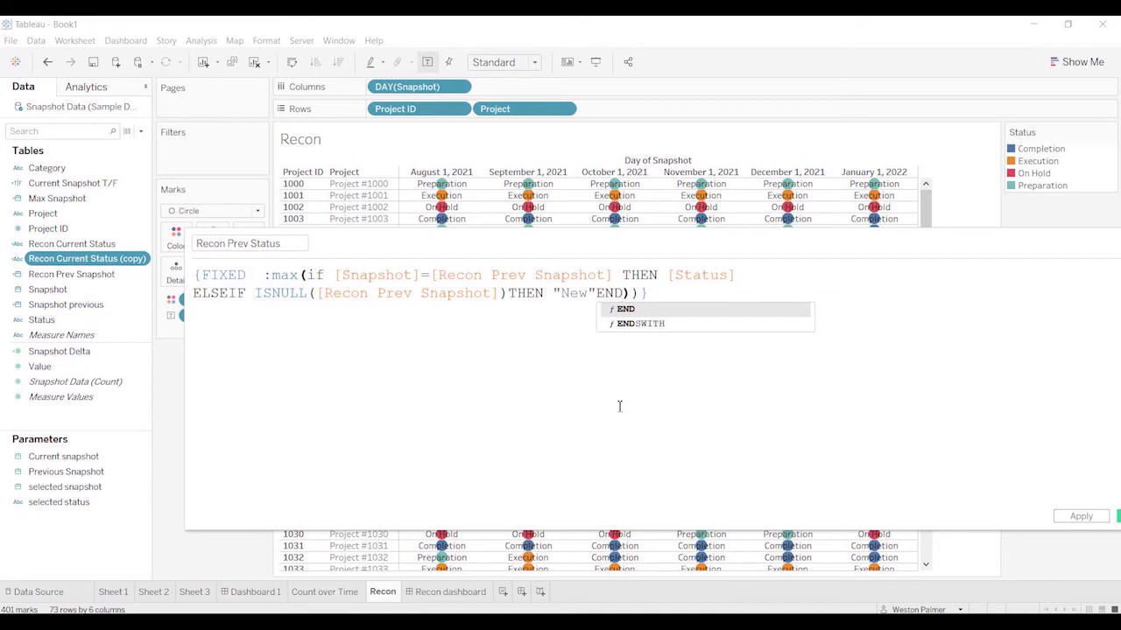
left_click(618, 405)
left_click(626, 291)
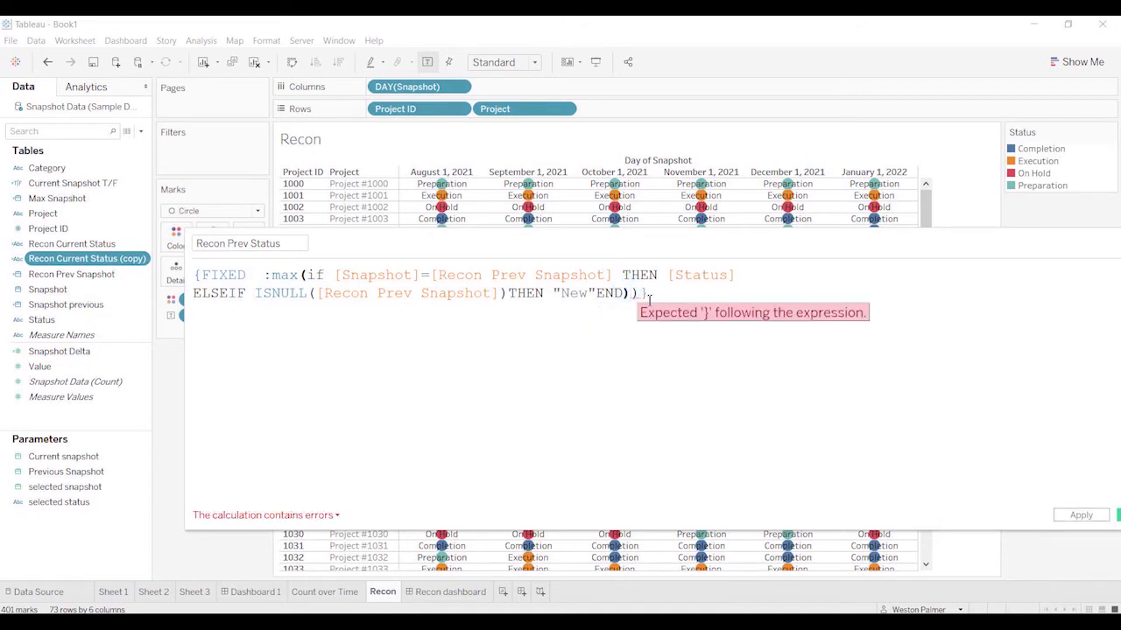
key("Delete")
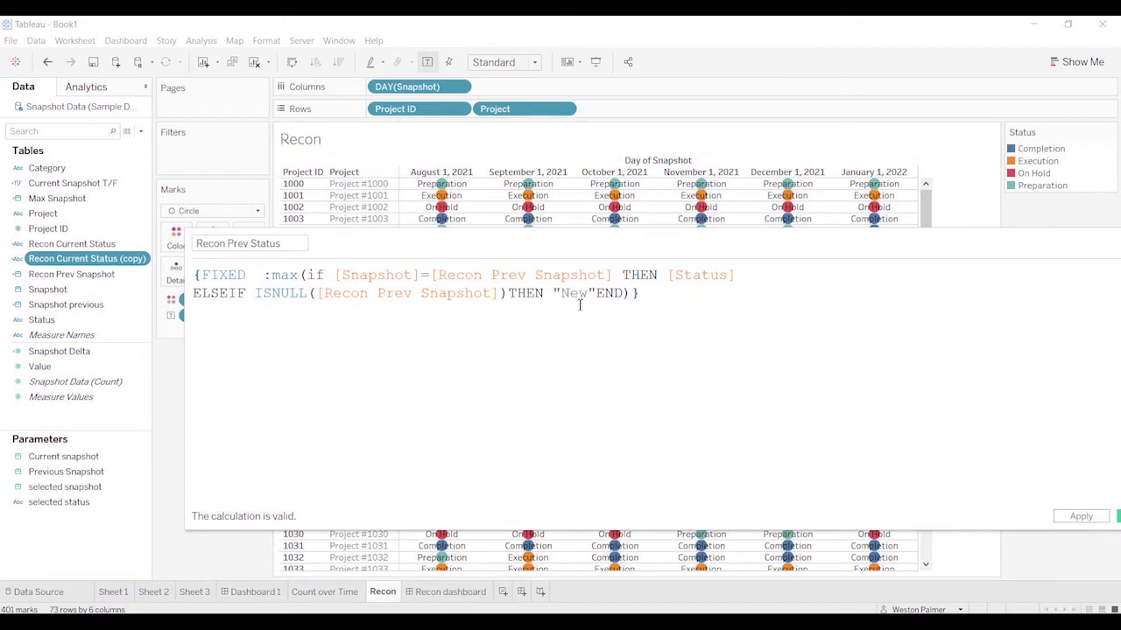
left_click(1117, 518)
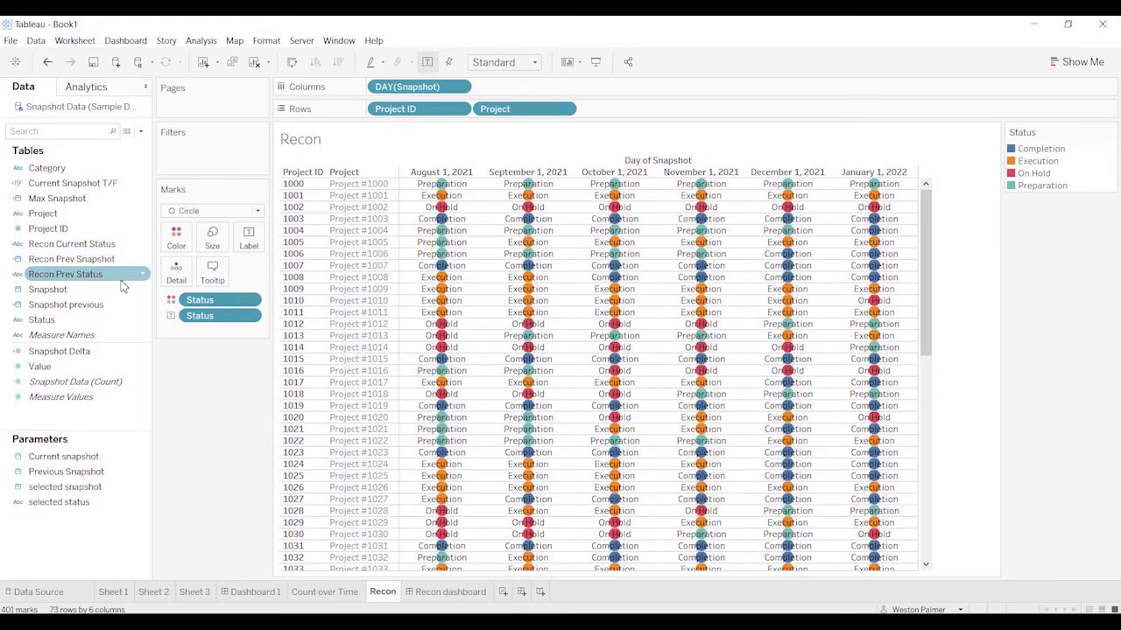
Step: Start a new calculated field named Recon selected status
left_click(141, 133)
left_click(123, 143)
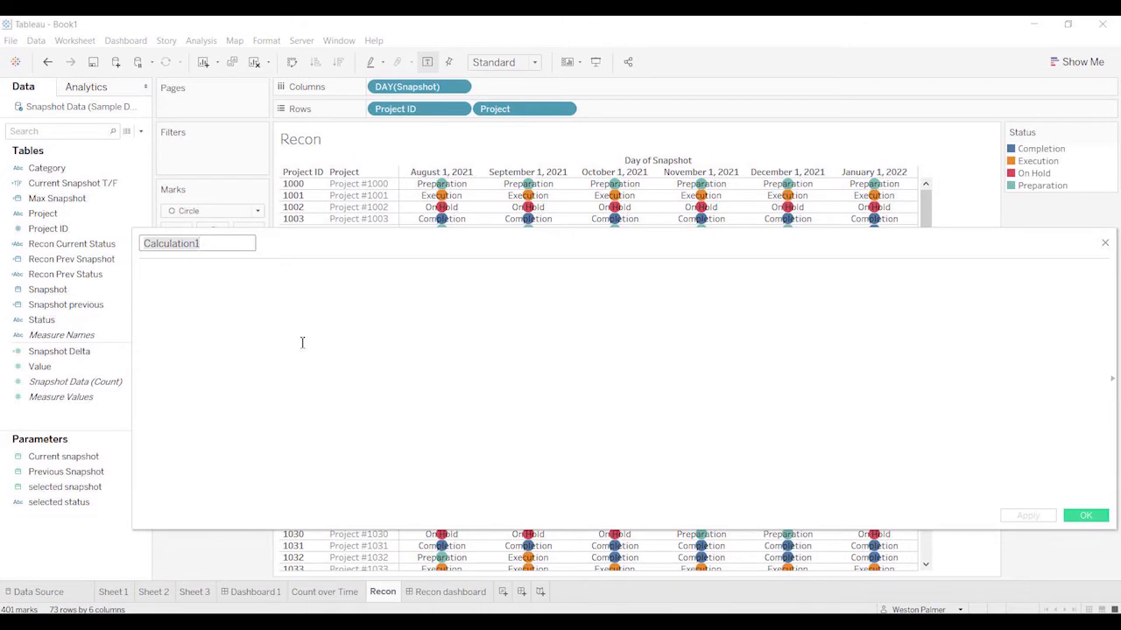
type("selected")
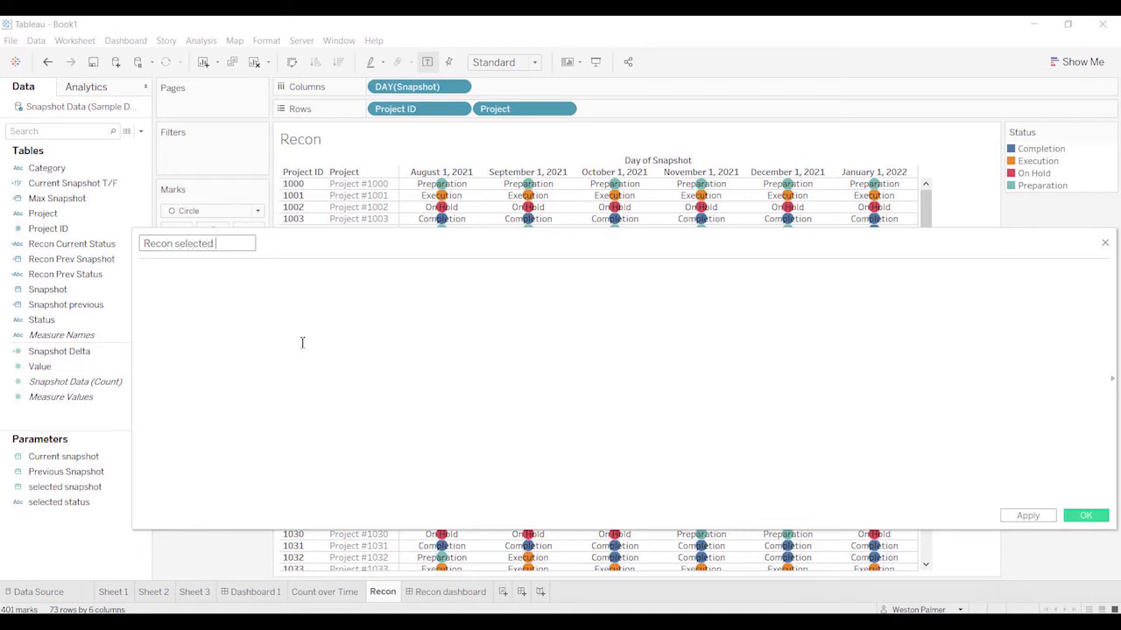
type("econ selected status")
Step: Enter IF [Recon Current Status]=[selected status] OR [Recon Prev Status]=[selected status] THEN TRUE ELSE FALSE, and save
left_click(263, 285)
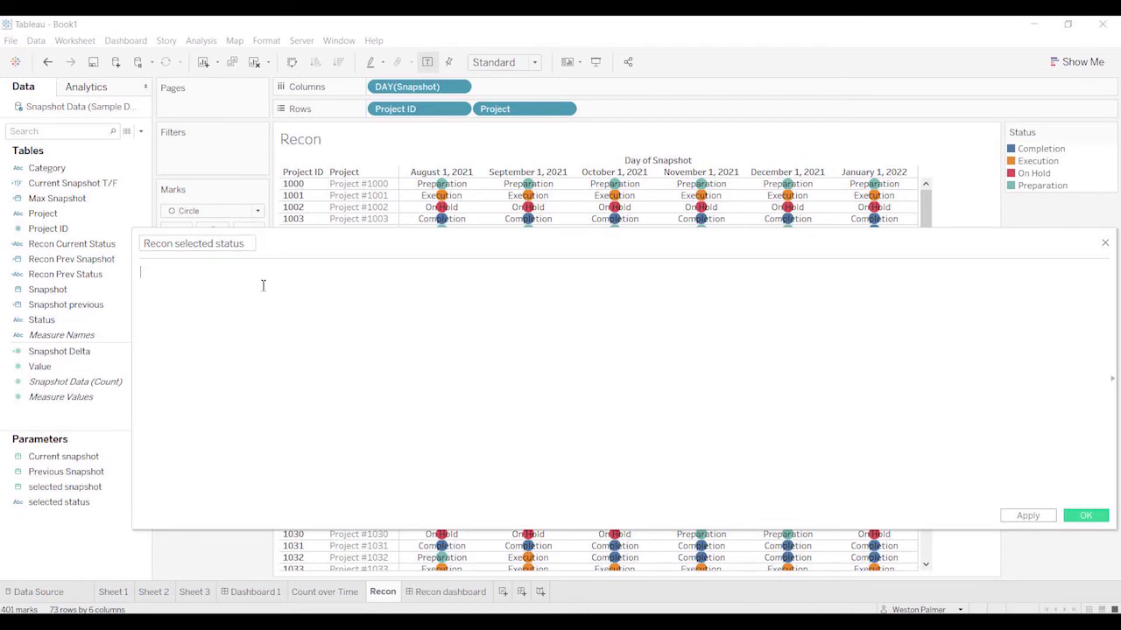
type("If")
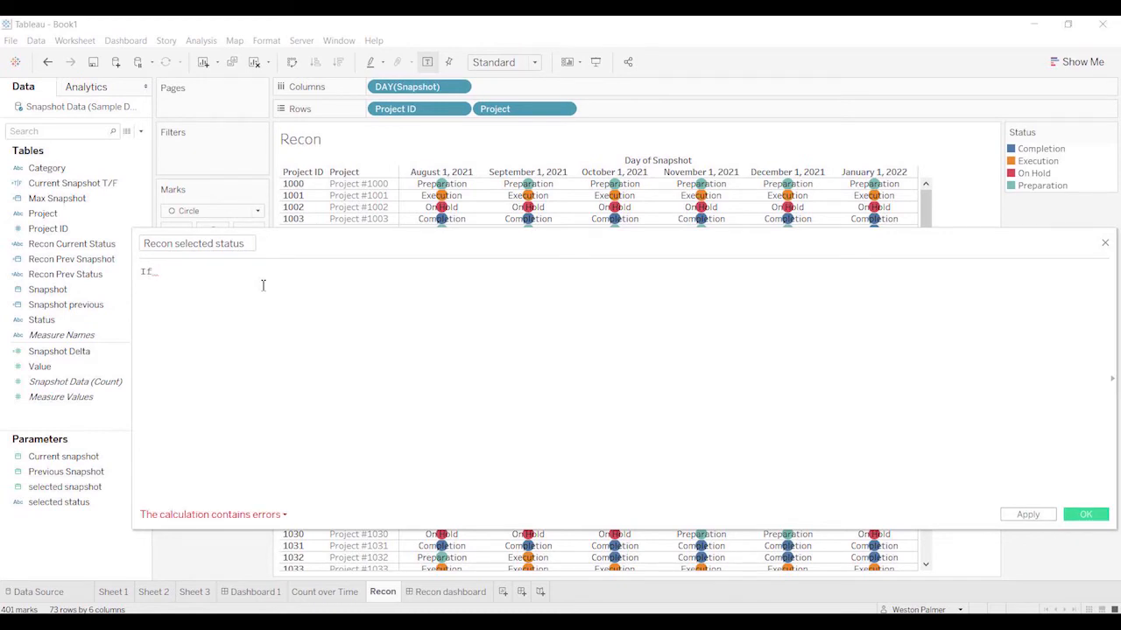
type("rec")
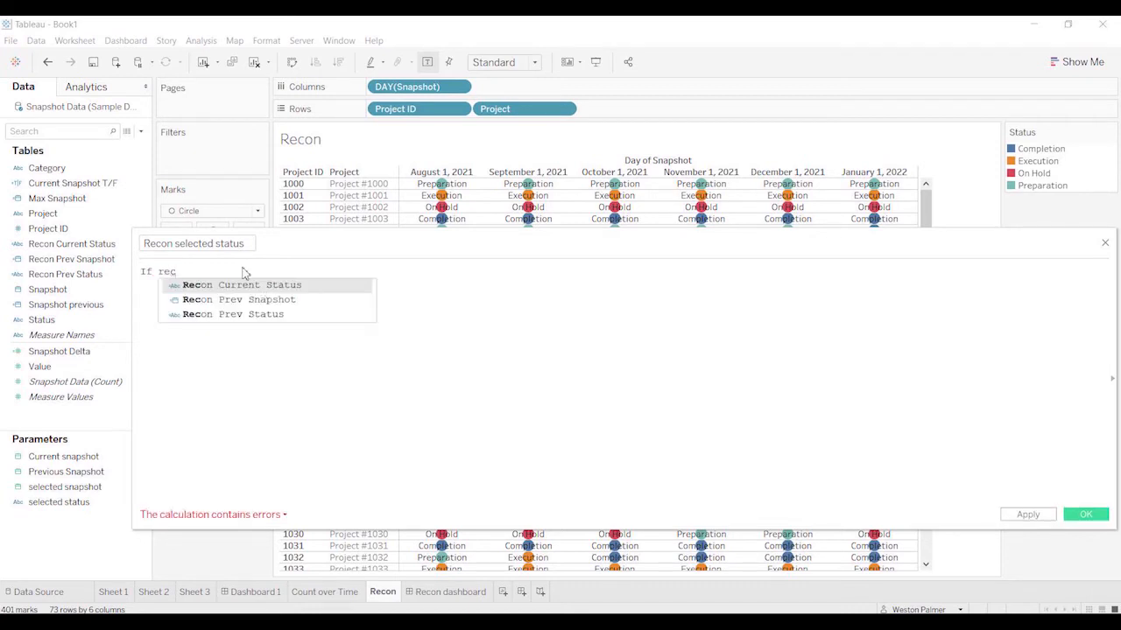
left_click(243, 286)
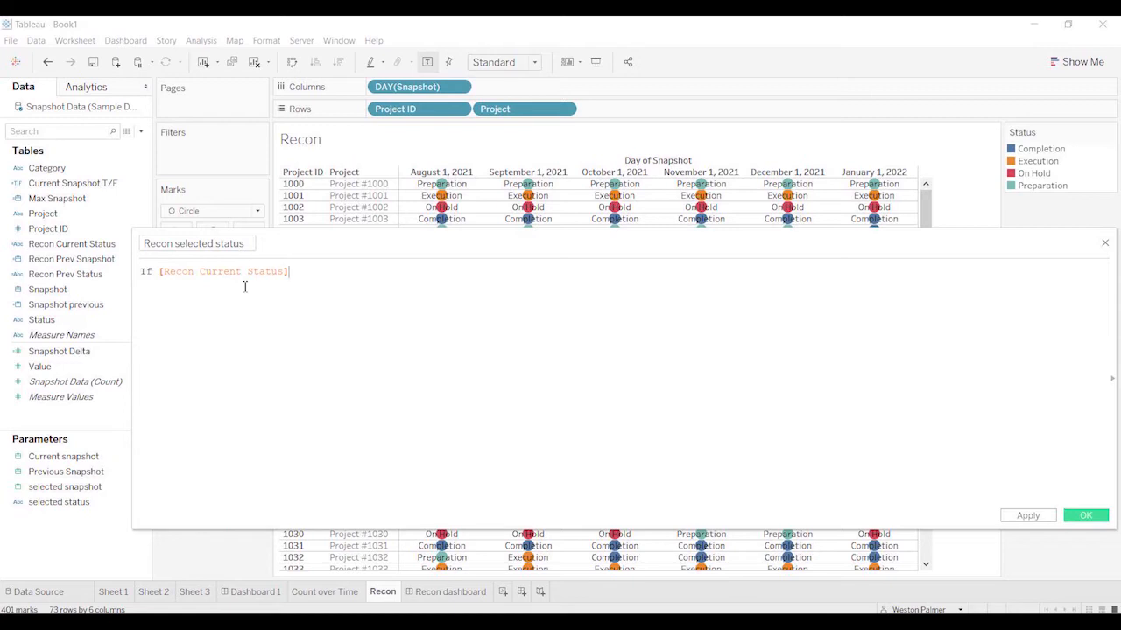
type("=s")
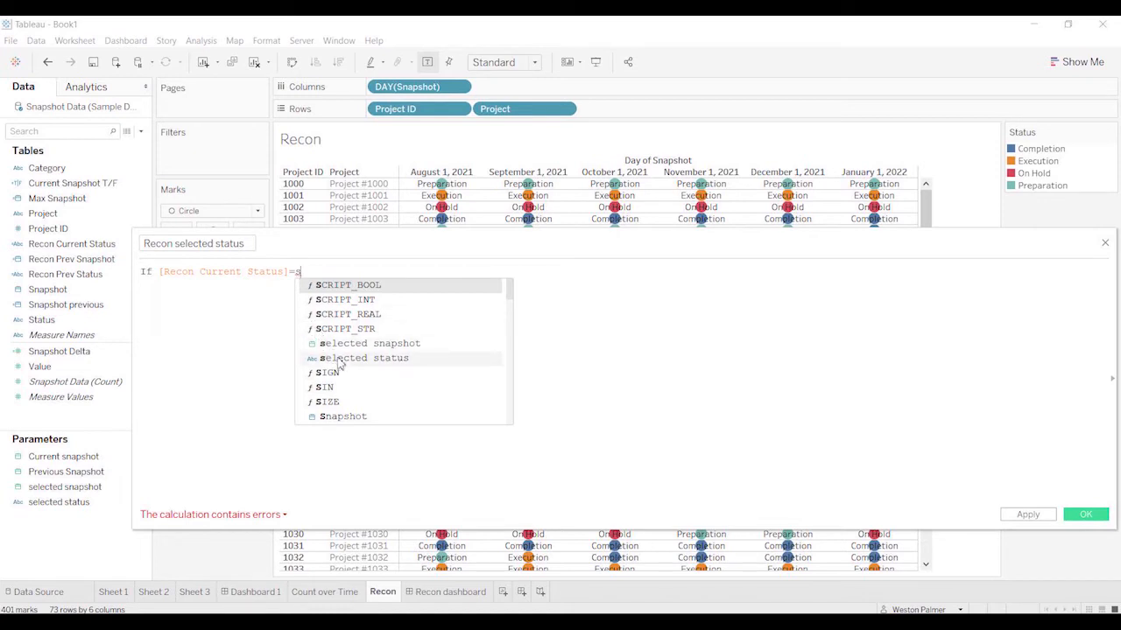
left_click(350, 358)
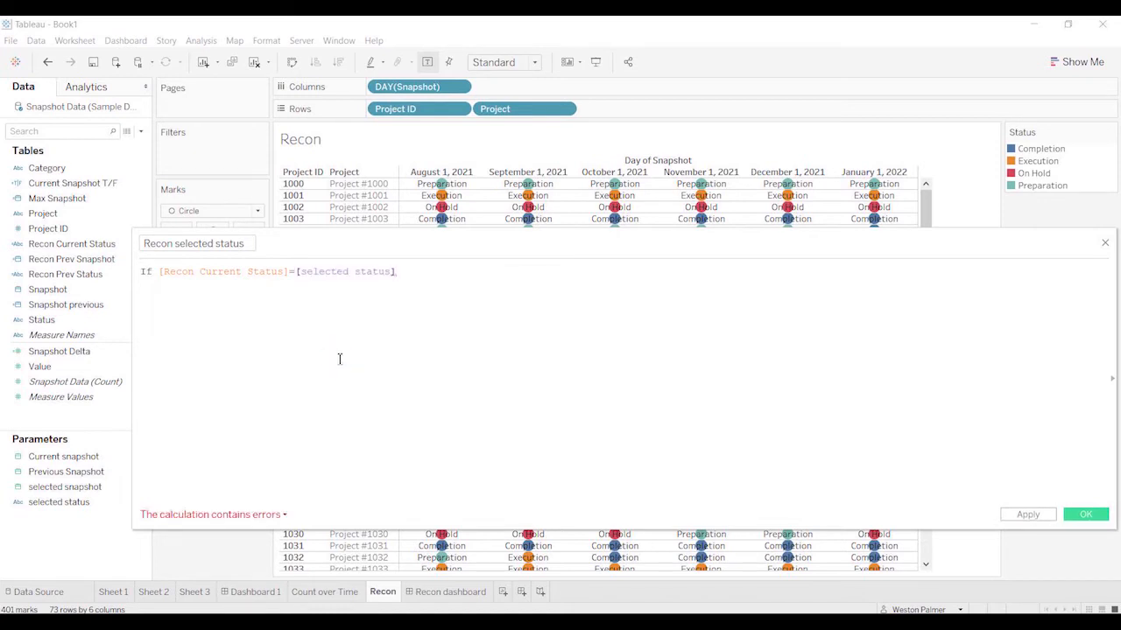
type("or")
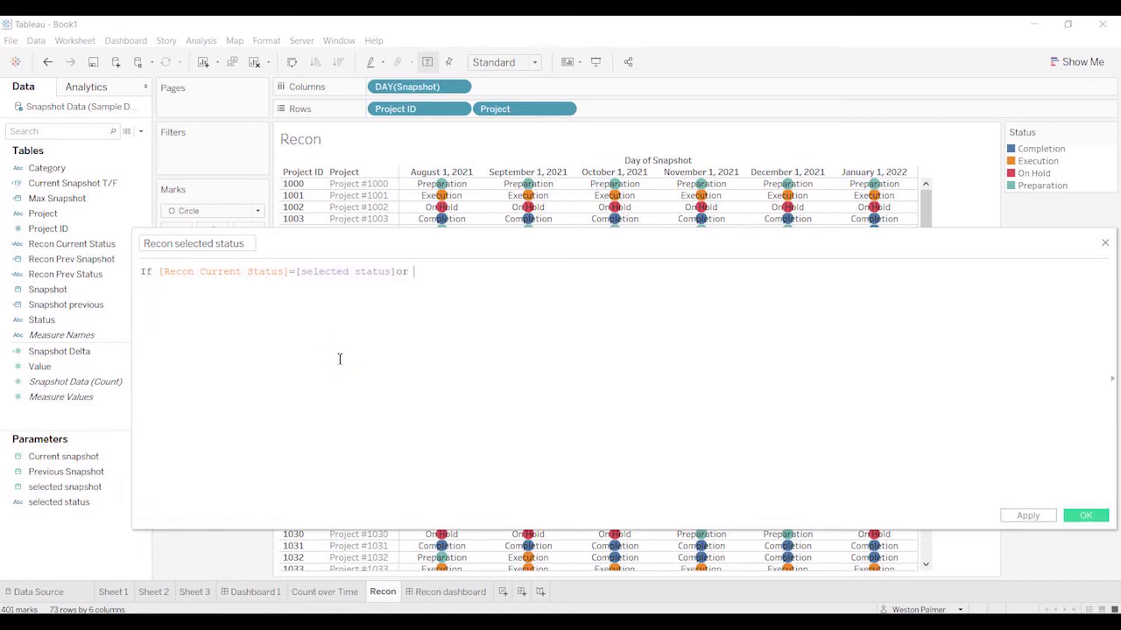
type(" rec")
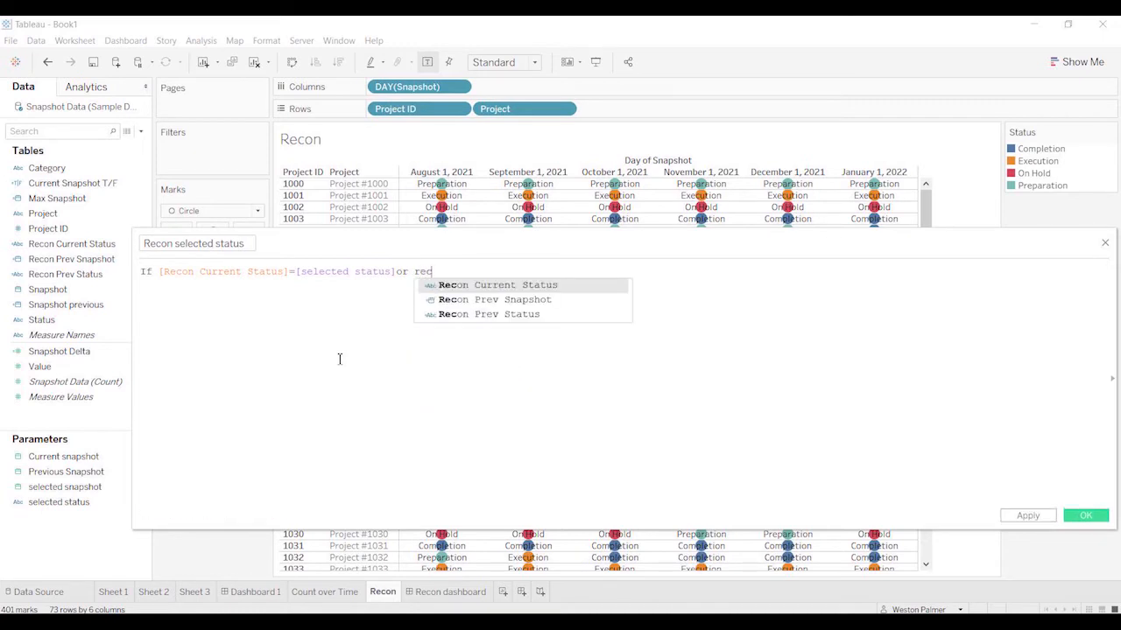
key("Down")
key("Down")
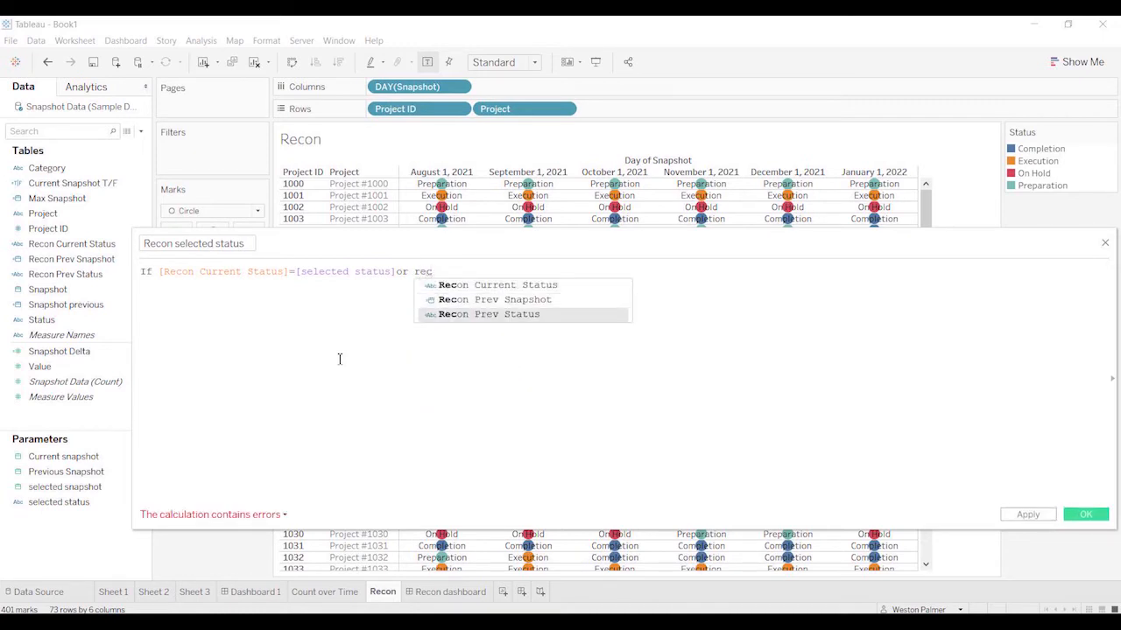
key("Return")
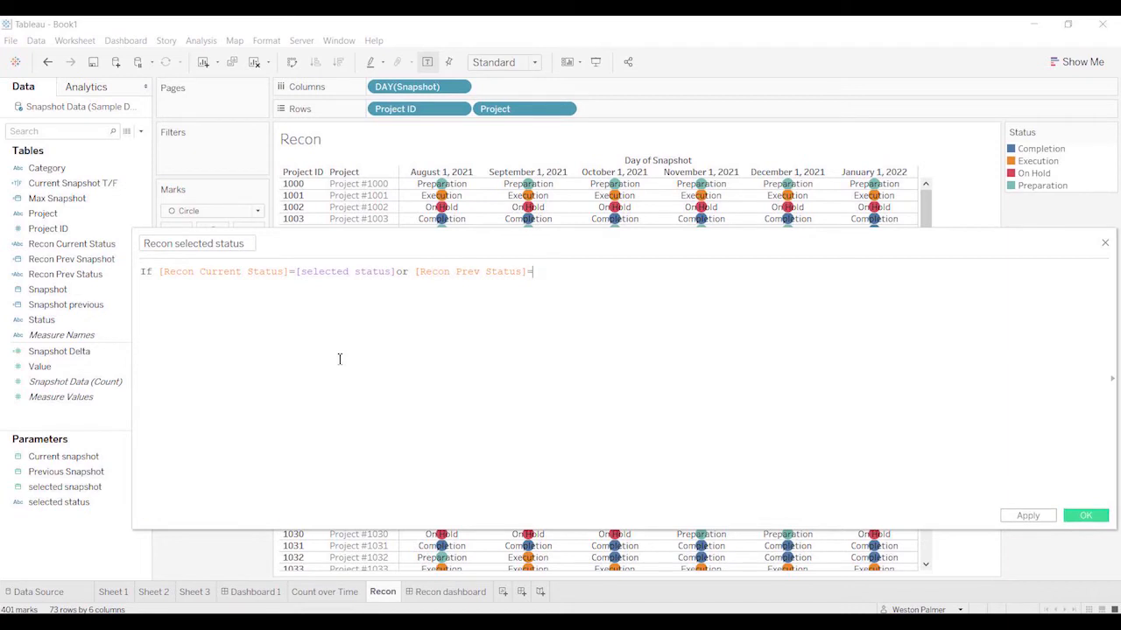
type("=se")
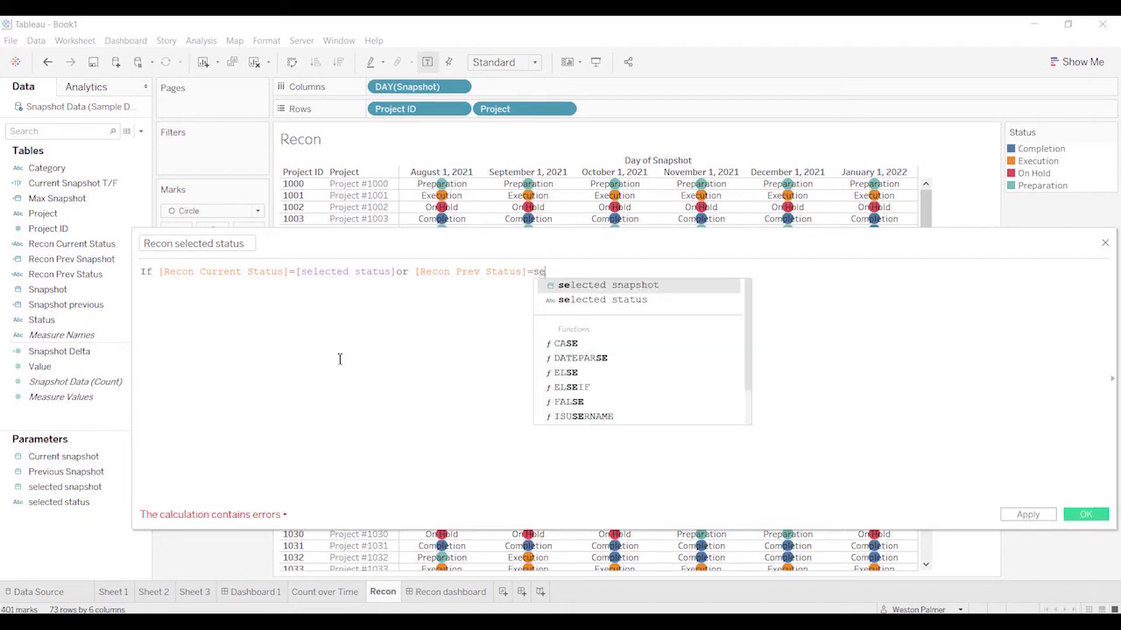
key("Down")
key("Return")
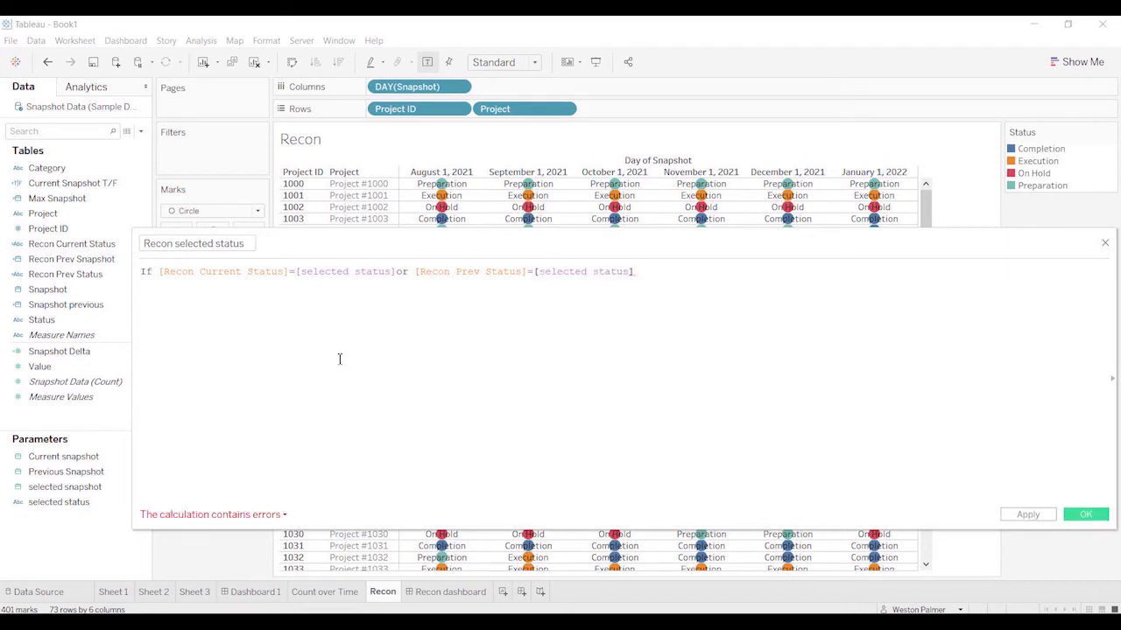
type("ThEn")
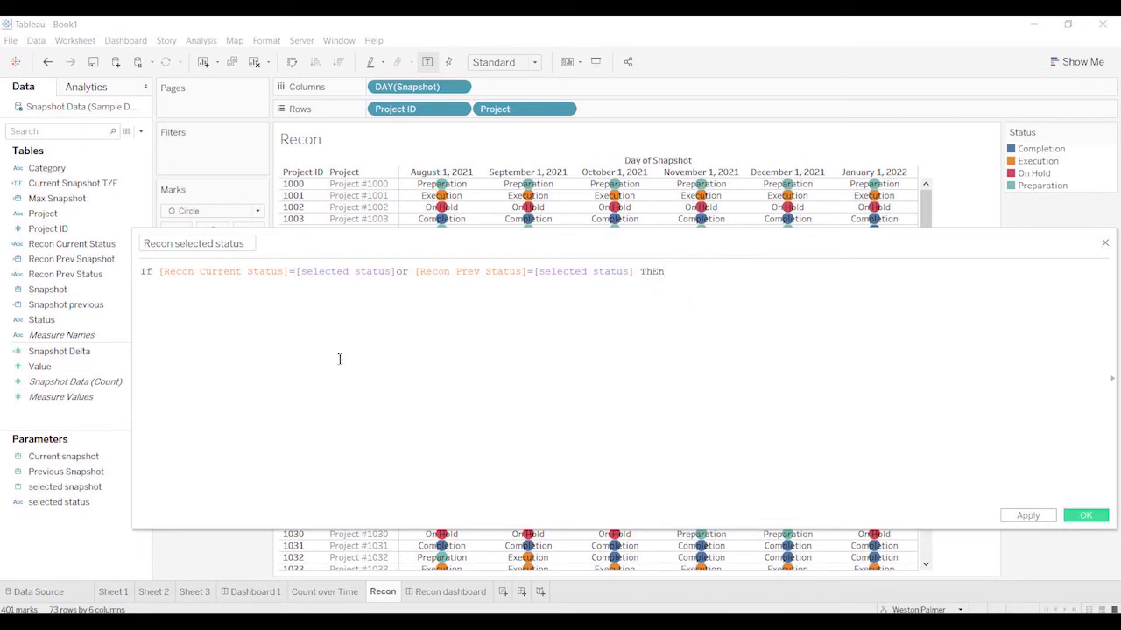
type(" TRUE")
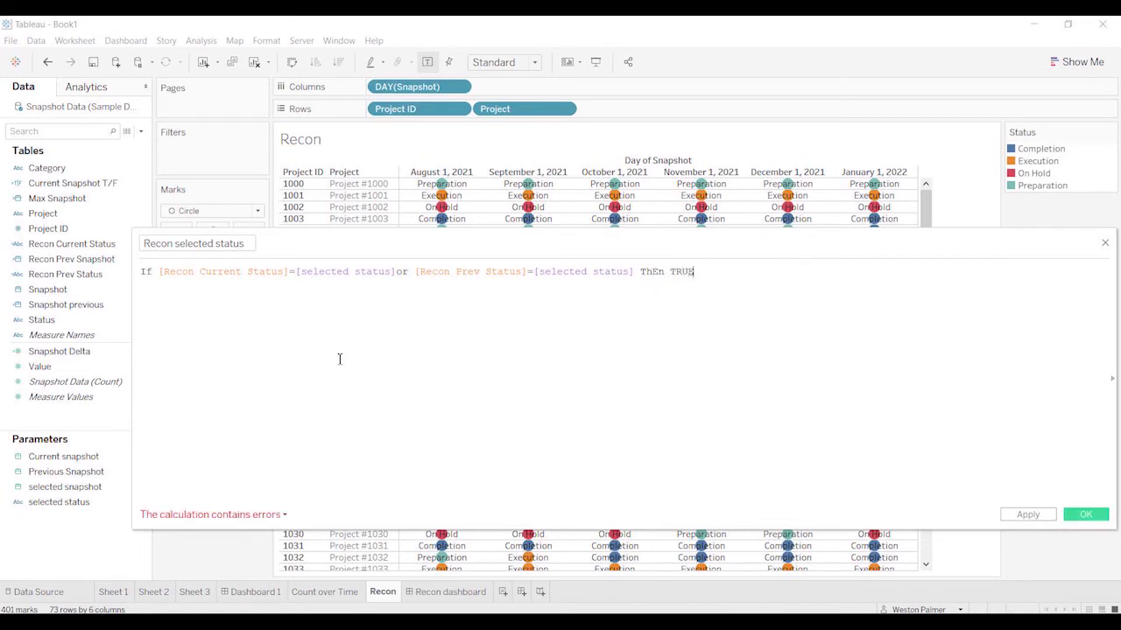
type(" ELSE")
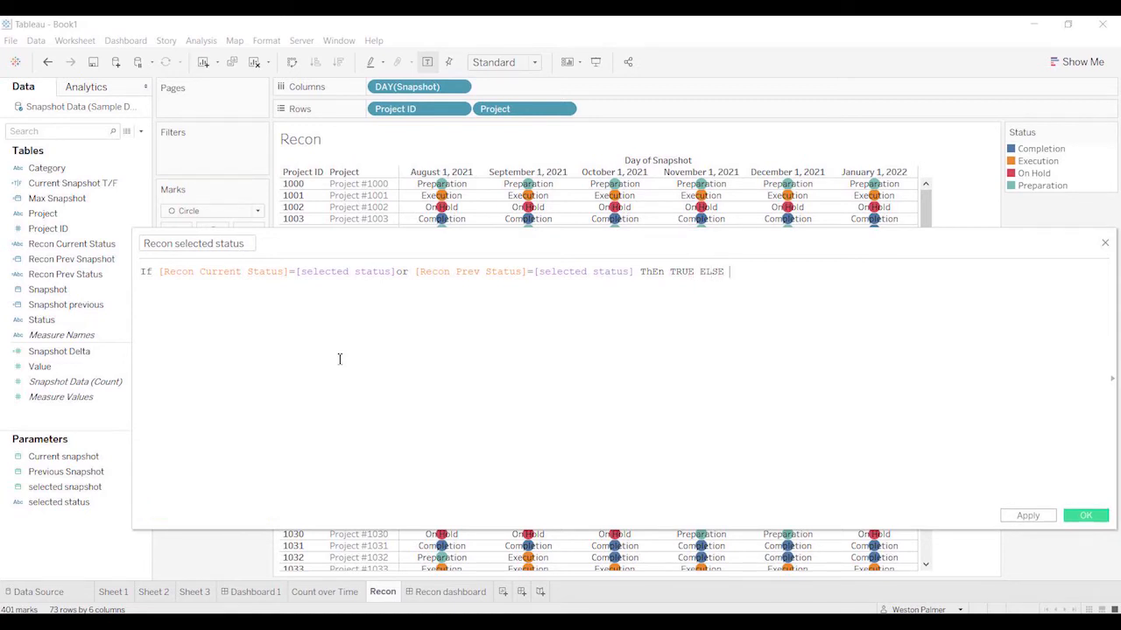
type(" FALSE End")
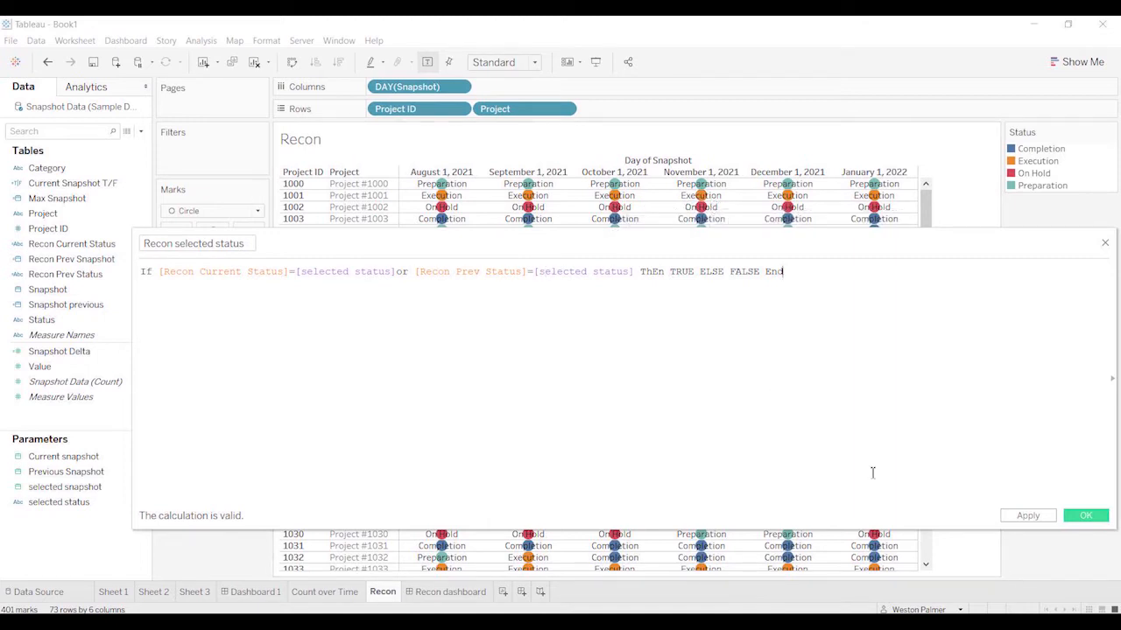
left_click(1084, 517)
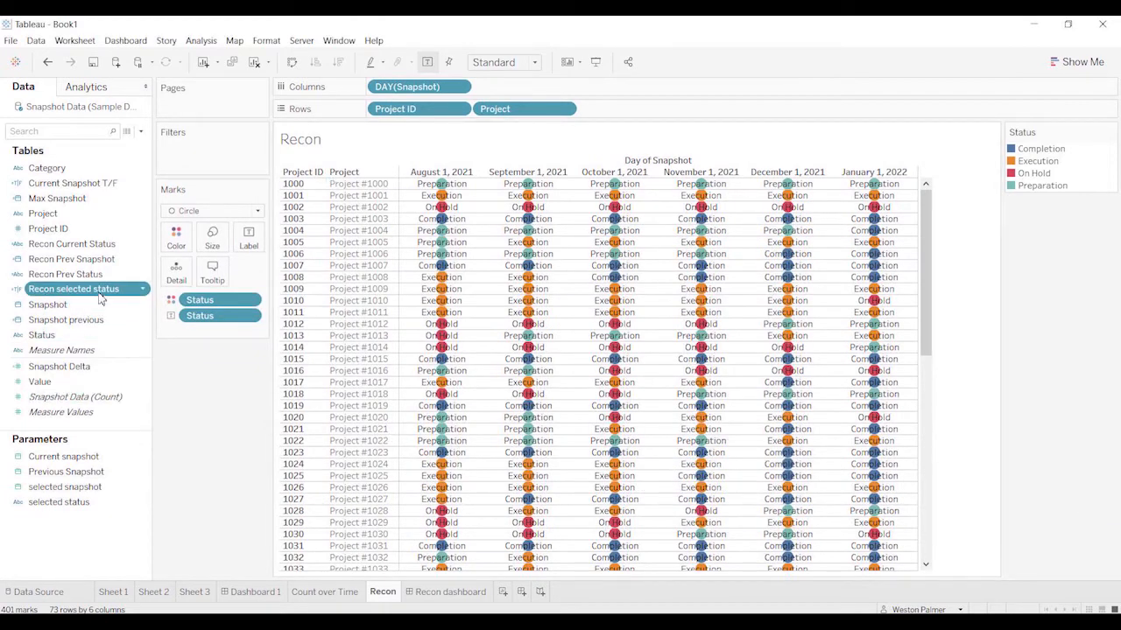
Step: Filter the Recon worksheet on Recon selected status, keeping only True
left_click_drag(94, 289, 207, 160)
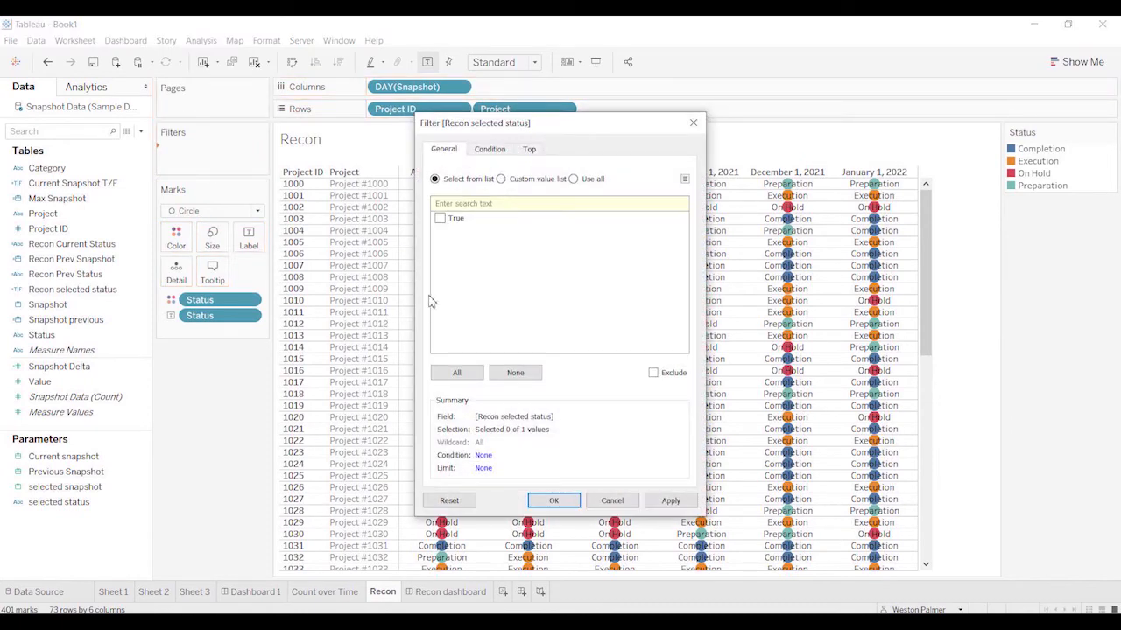
left_click(440, 221)
left_click(561, 504)
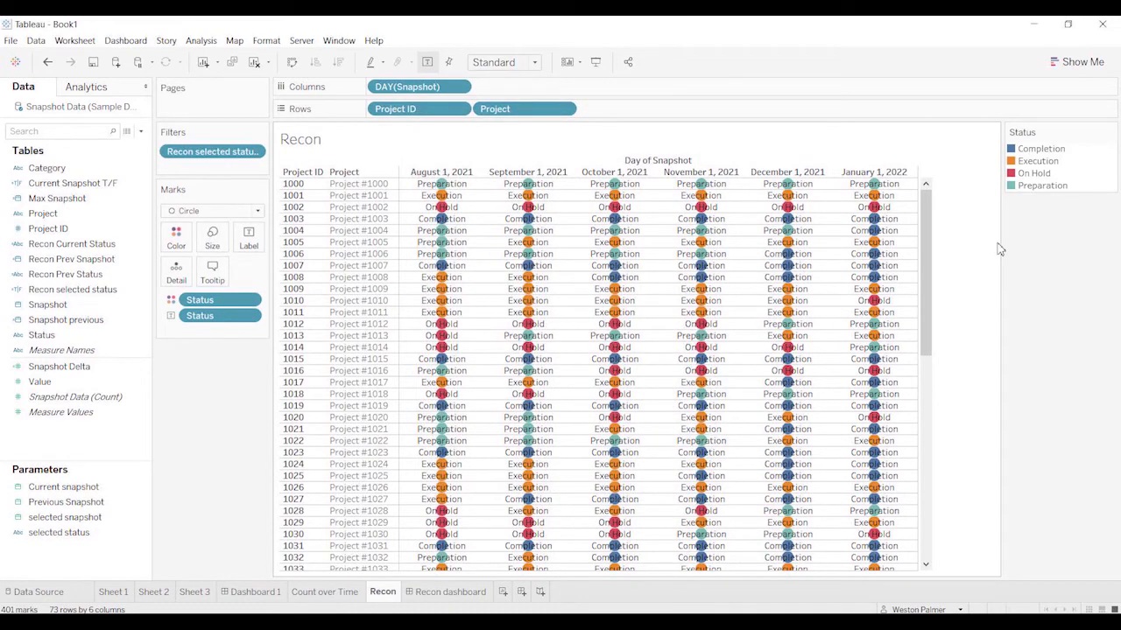
mouse_move(528, 201)
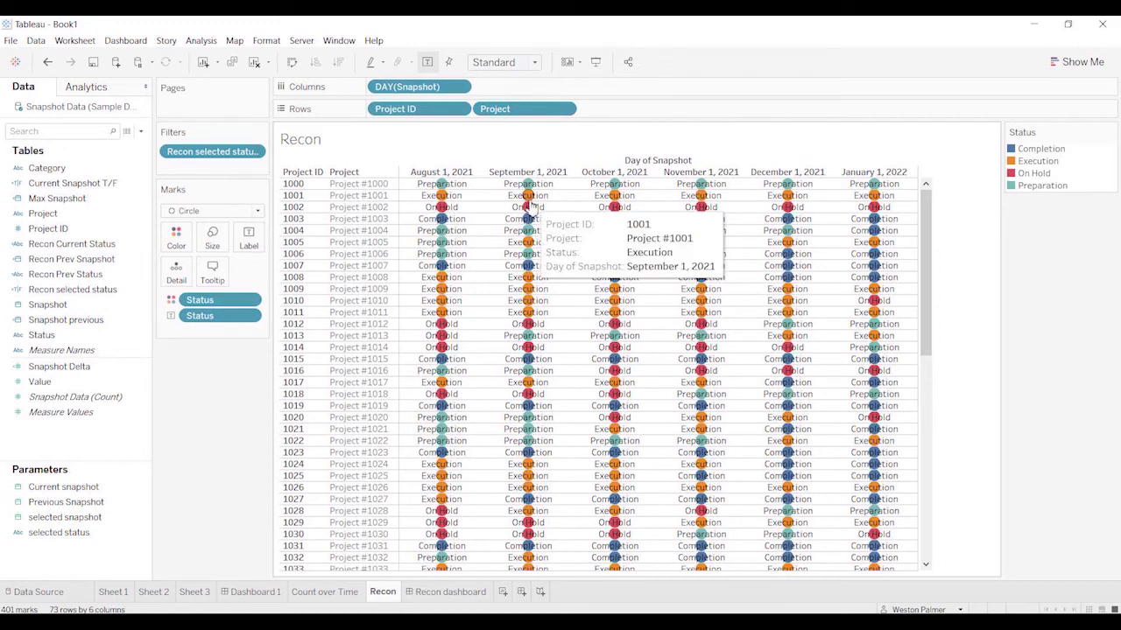
Step: Edit Recon Current Status to read {FIXED [Project ID]: MAX(...)} and save it
left_click(145, 246)
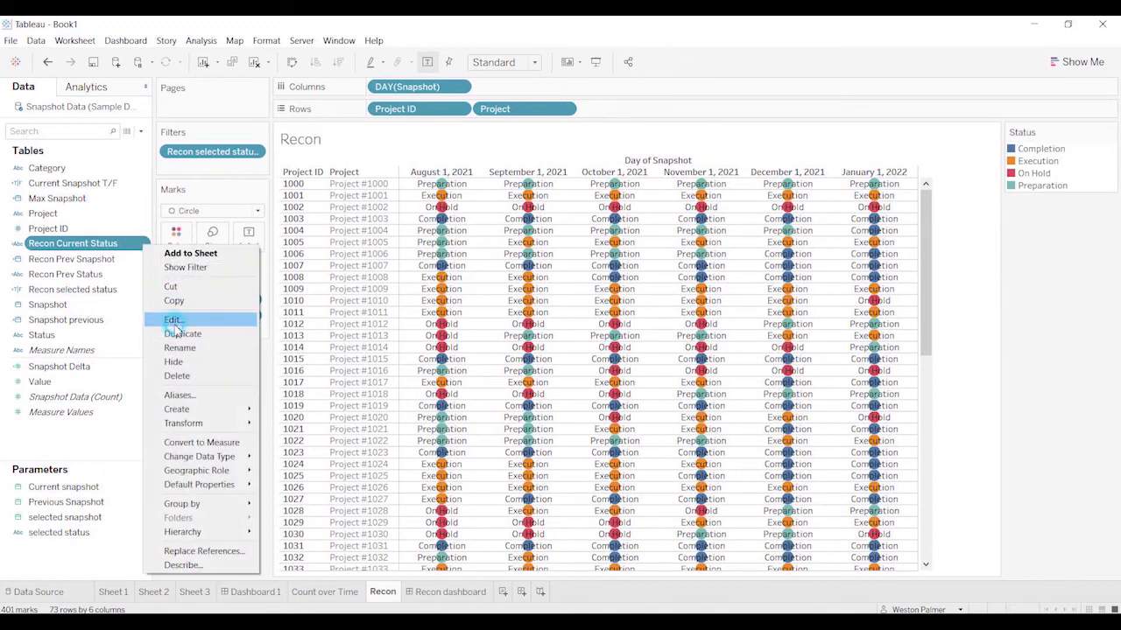
left_click(172, 320)
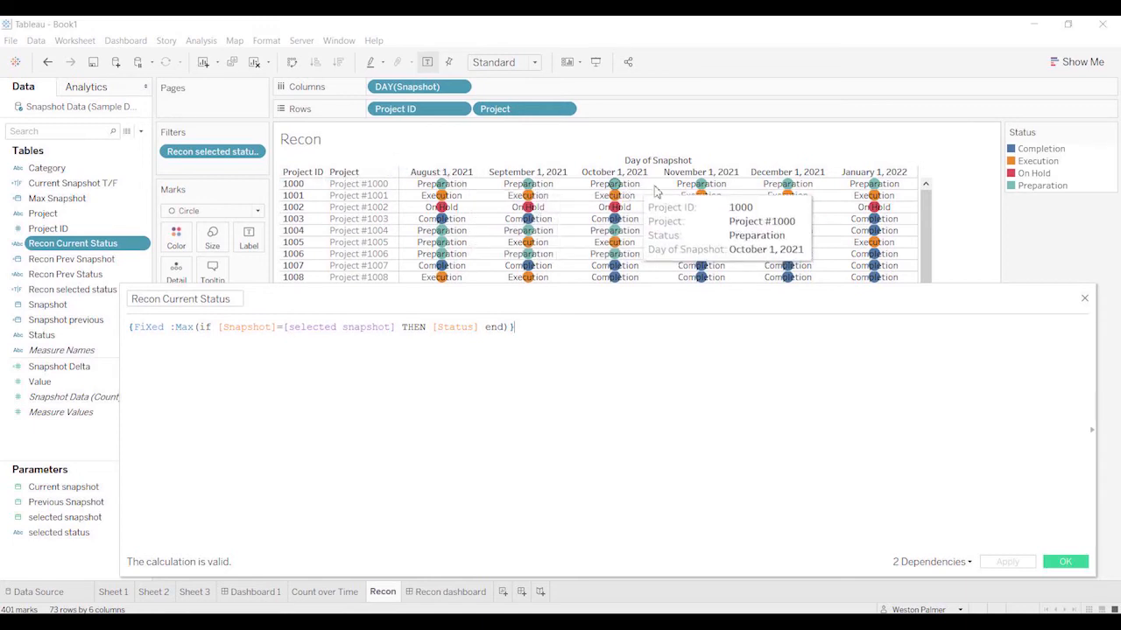
left_click(171, 328)
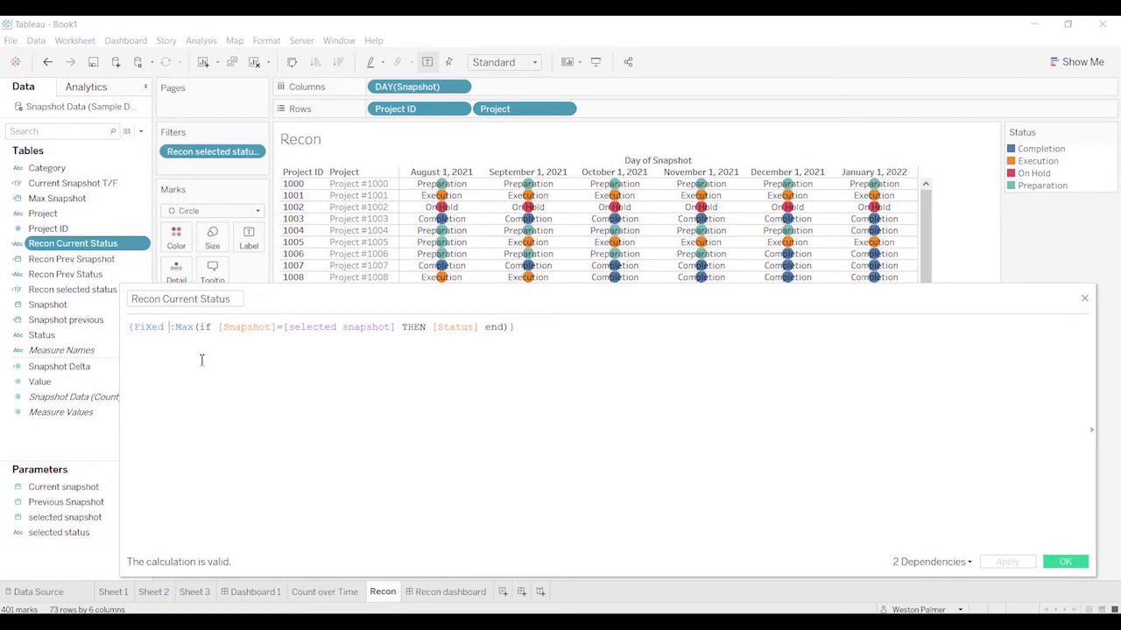
type("pro")
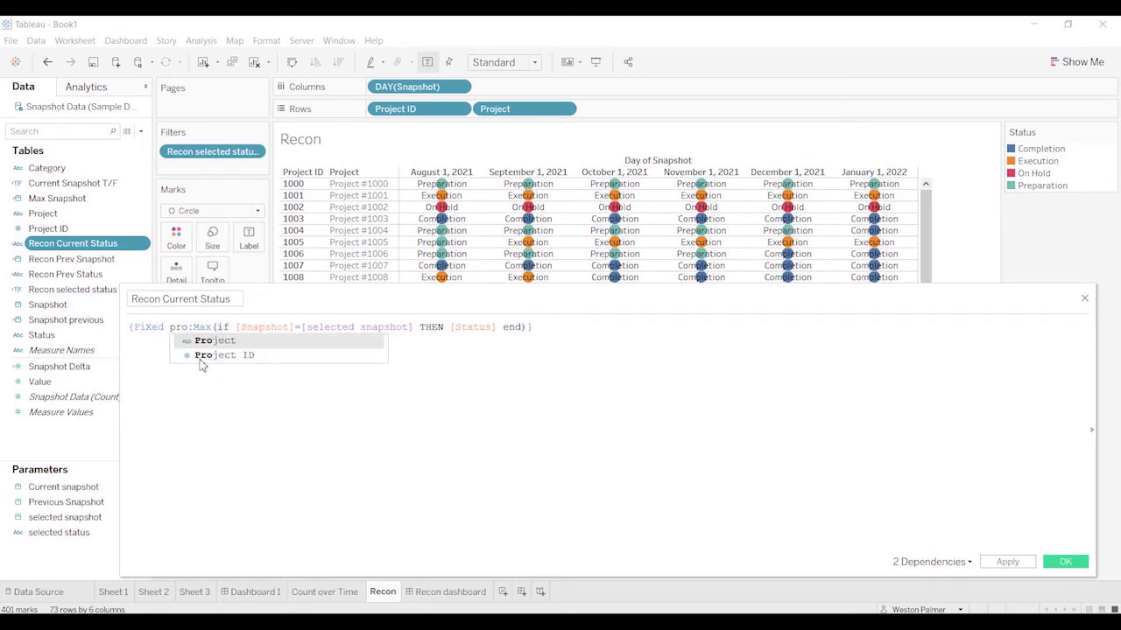
double_click(200, 356)
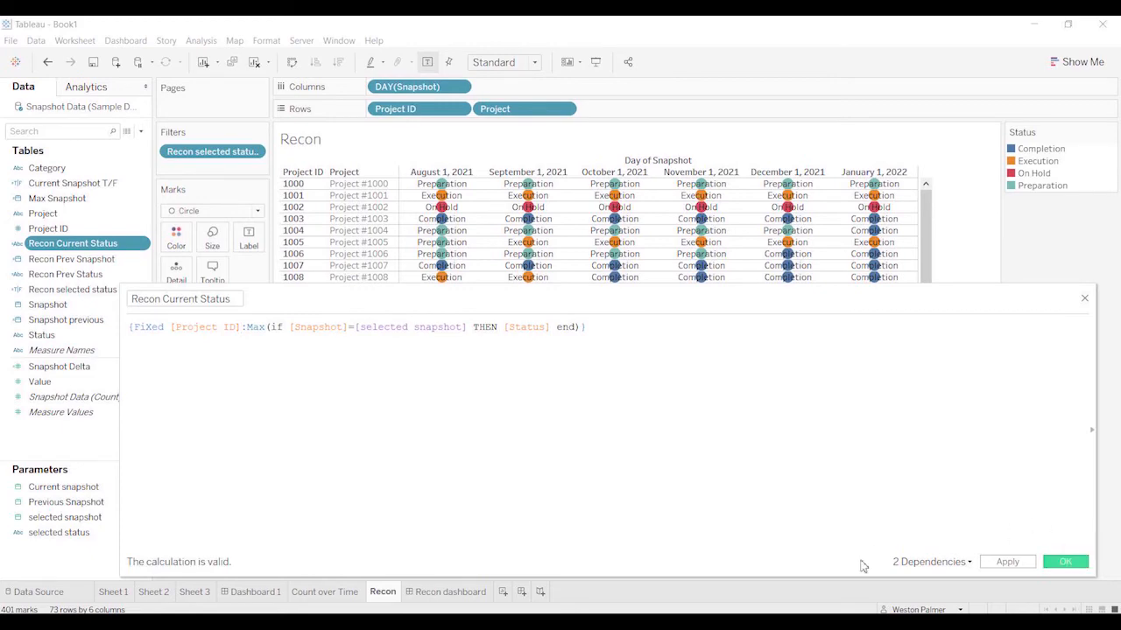
left_click(1075, 562)
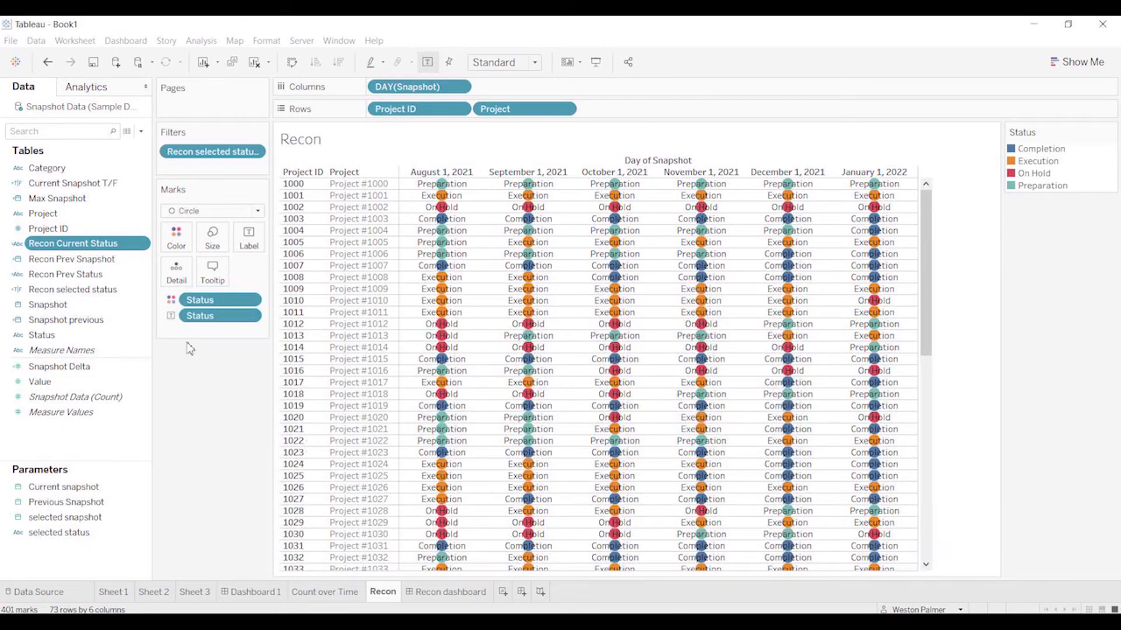
Step: Open the Recon Prev Status calculation in the editor
left_click(140, 275)
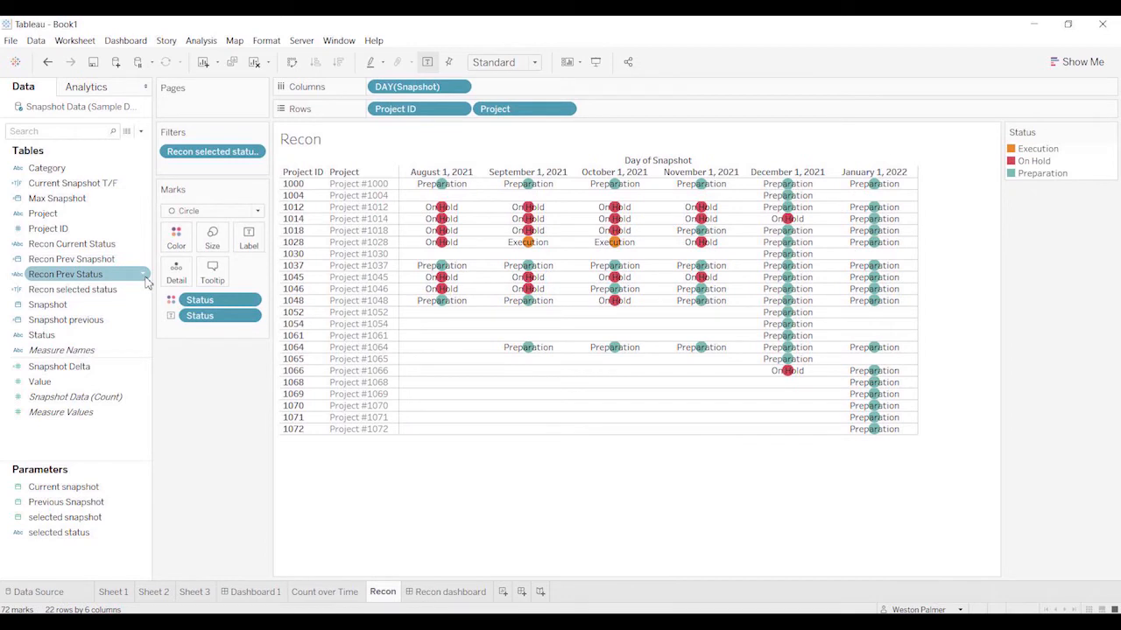
left_click(143, 275)
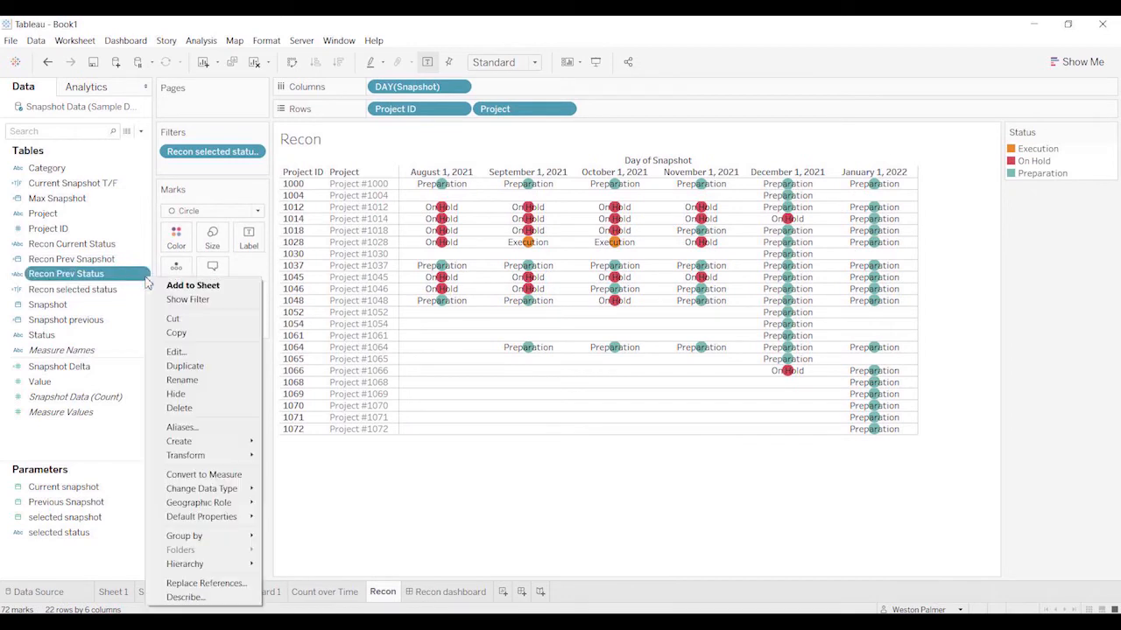
left_click(179, 351)
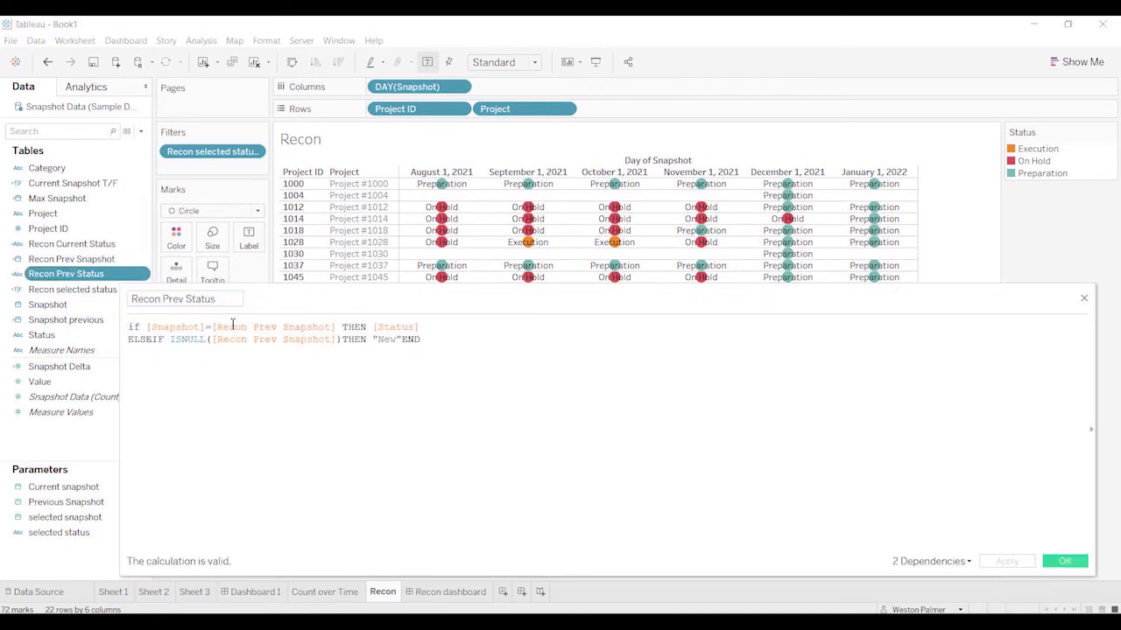
left_click(1086, 303)
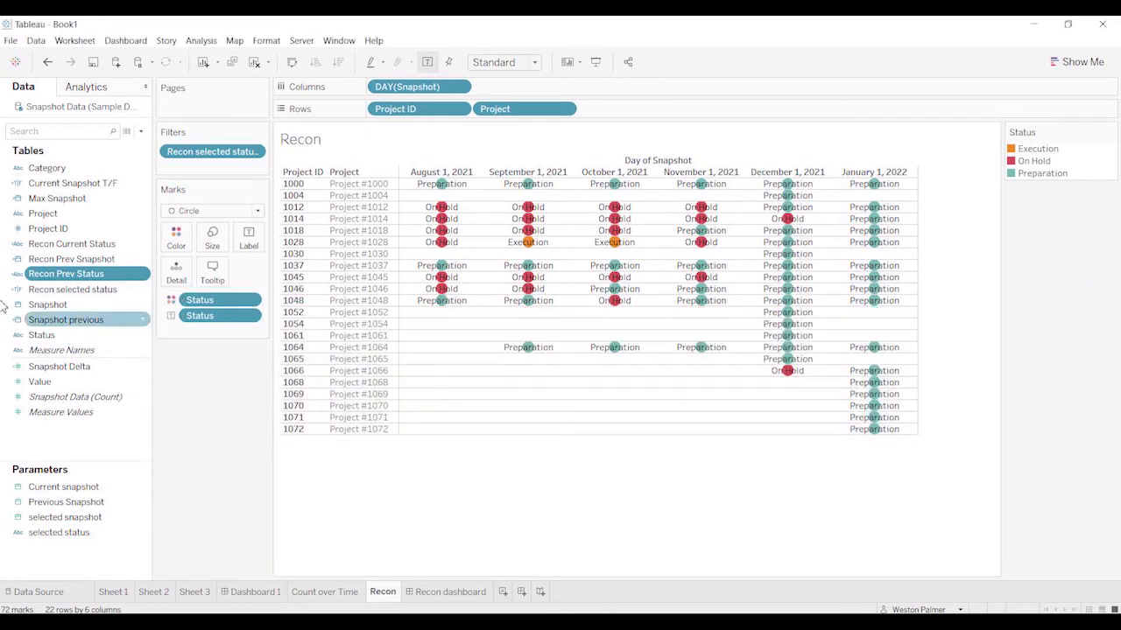
right_click(144, 274)
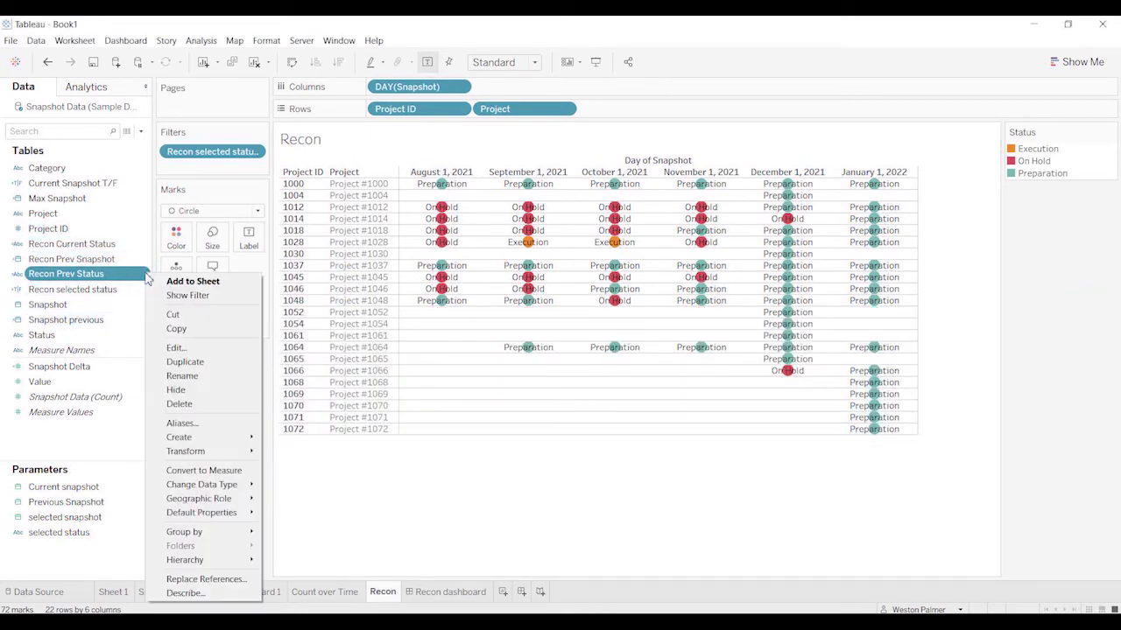
left_click(184, 347)
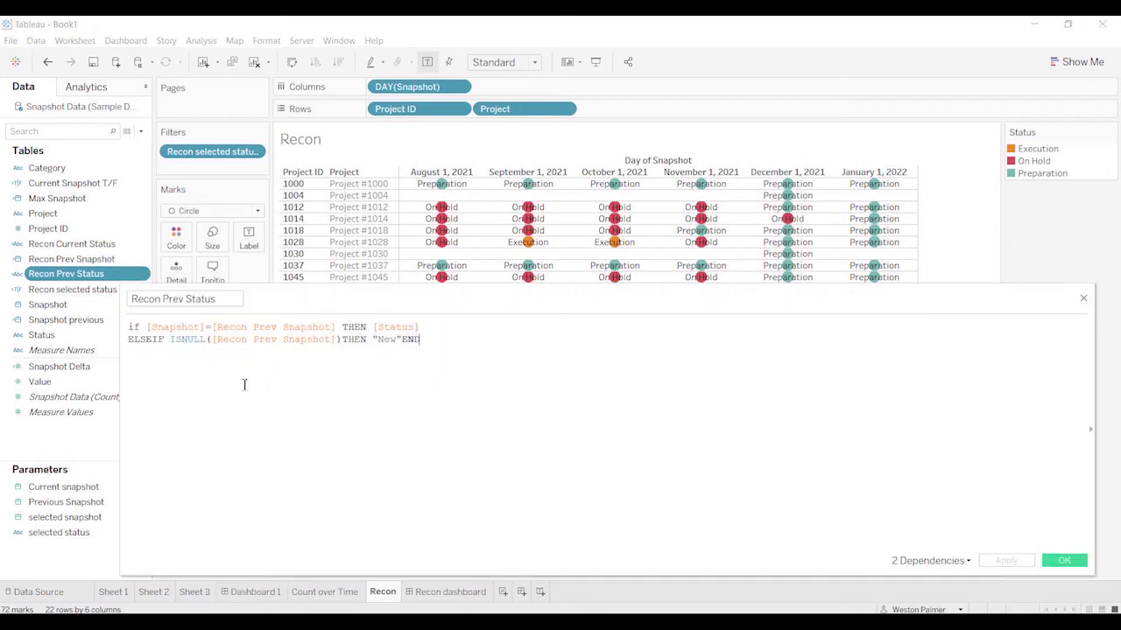
Step: Wrap the Recon Prev Status formula in {FIXED [Project ID]: MAX( ... )} and save it
left_click(131, 328)
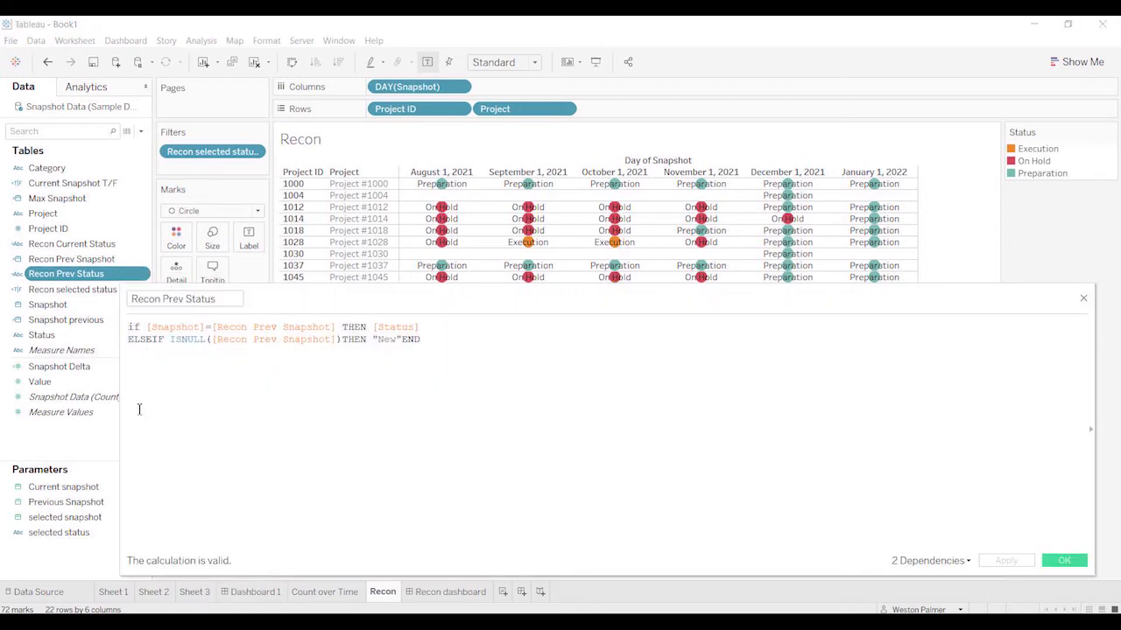
type("m")
key("BackSpace")
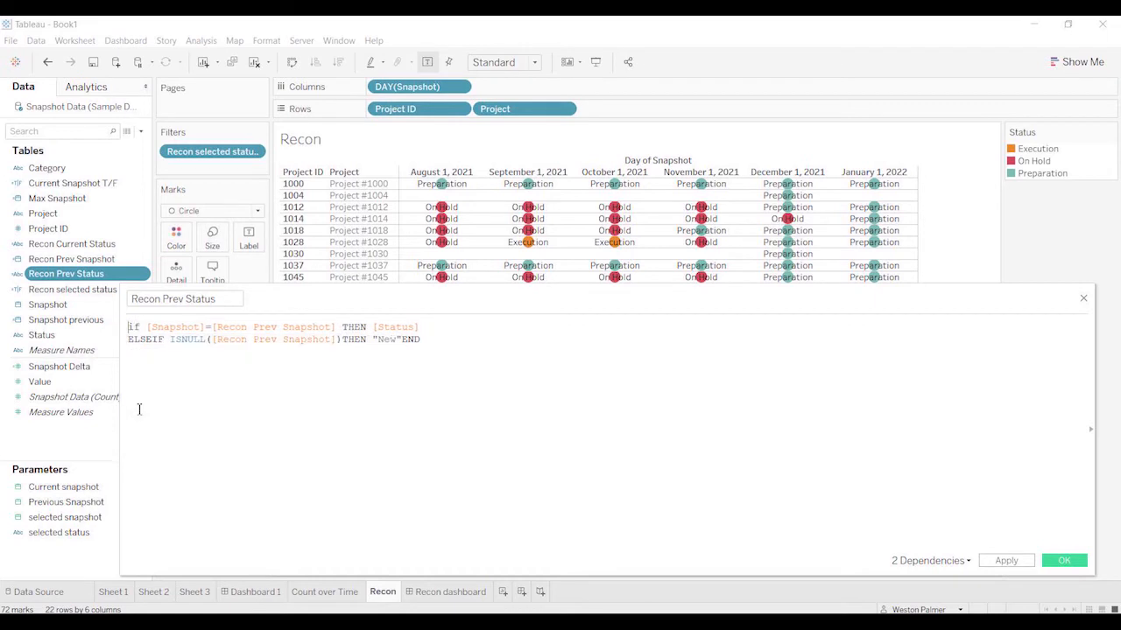
type("{FIxED ")
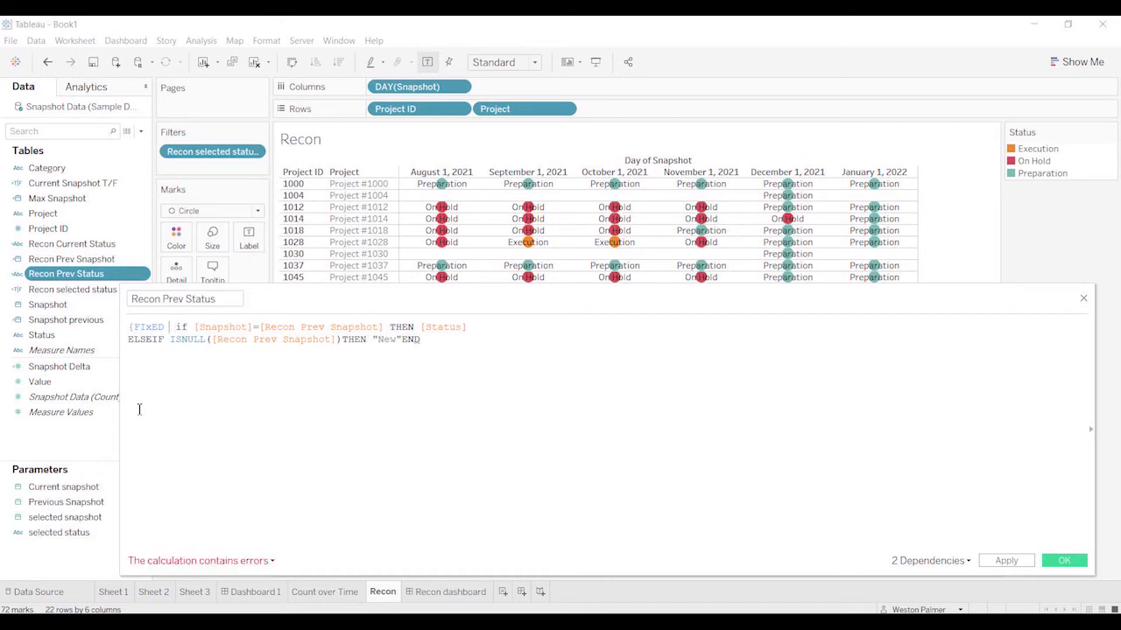
type(" pro")
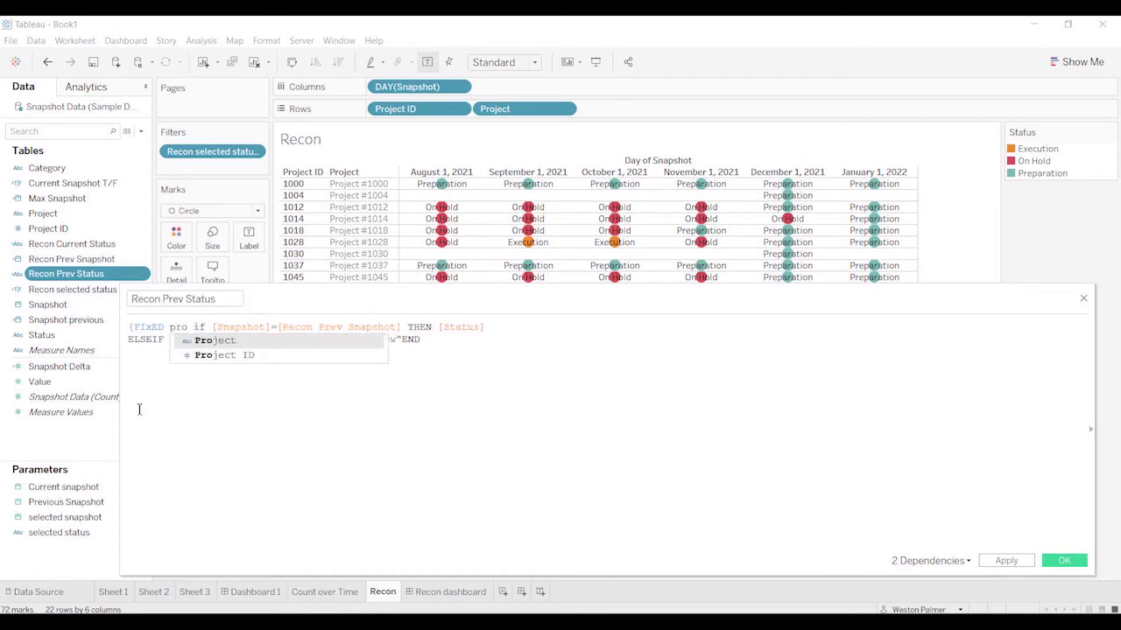
key("Down")
key("Return")
type(":mx")
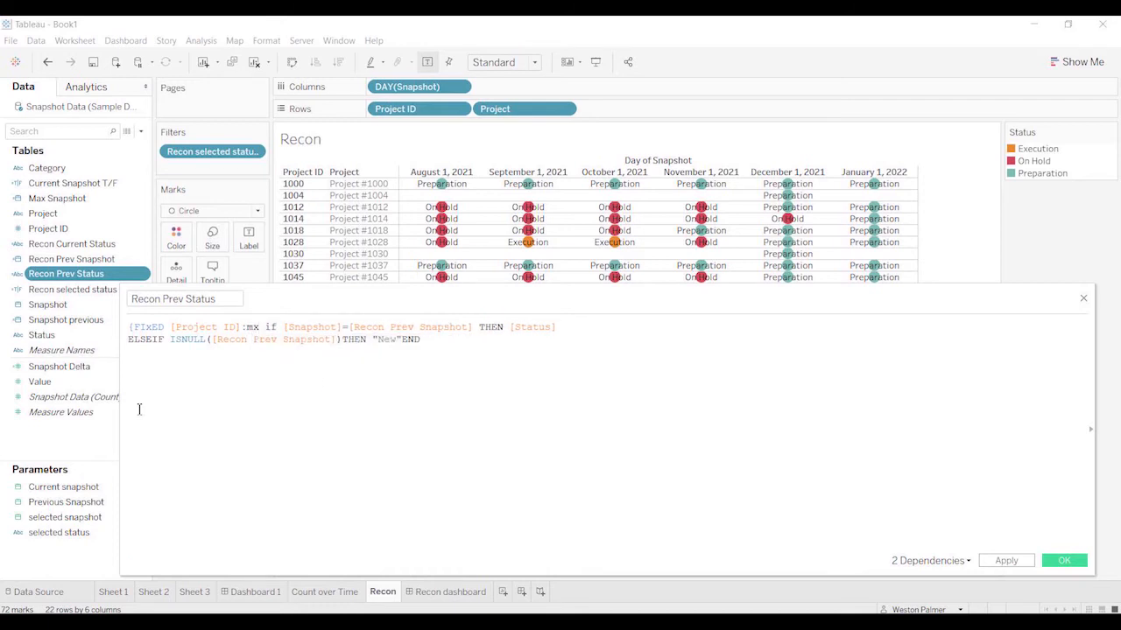
key("BackSpace")
type("ax")
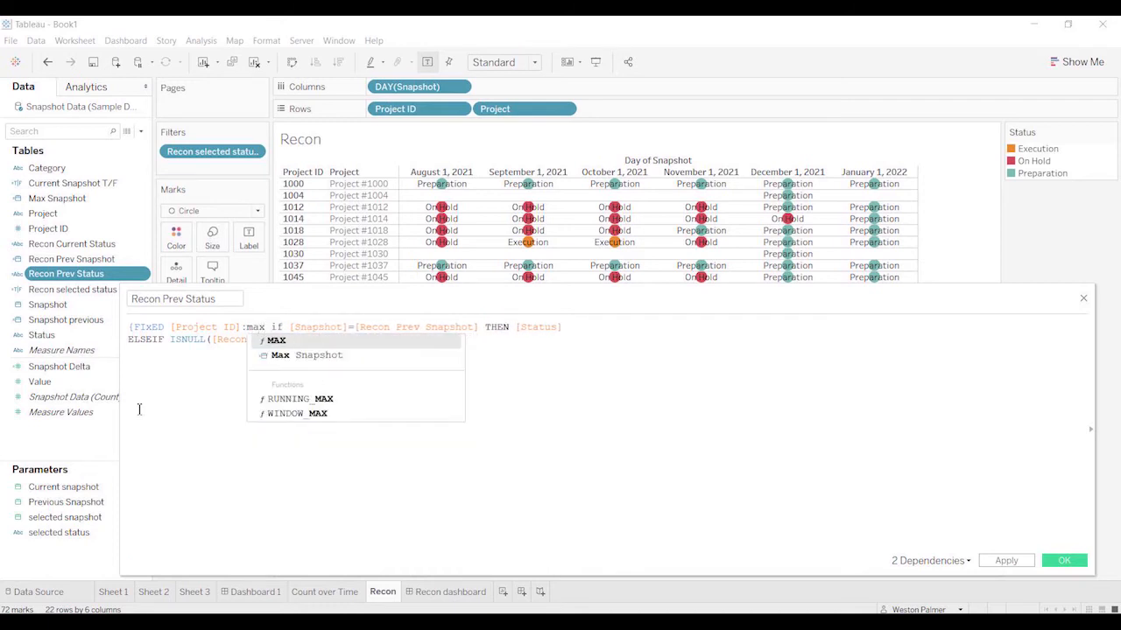
type("(")
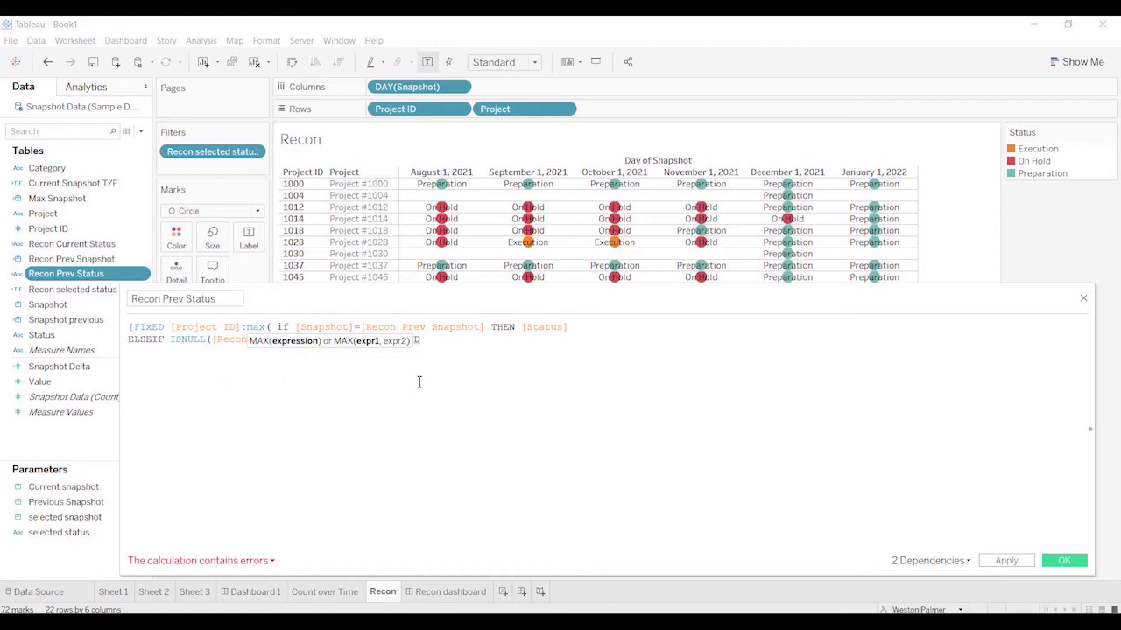
left_click(432, 340)
type(")")
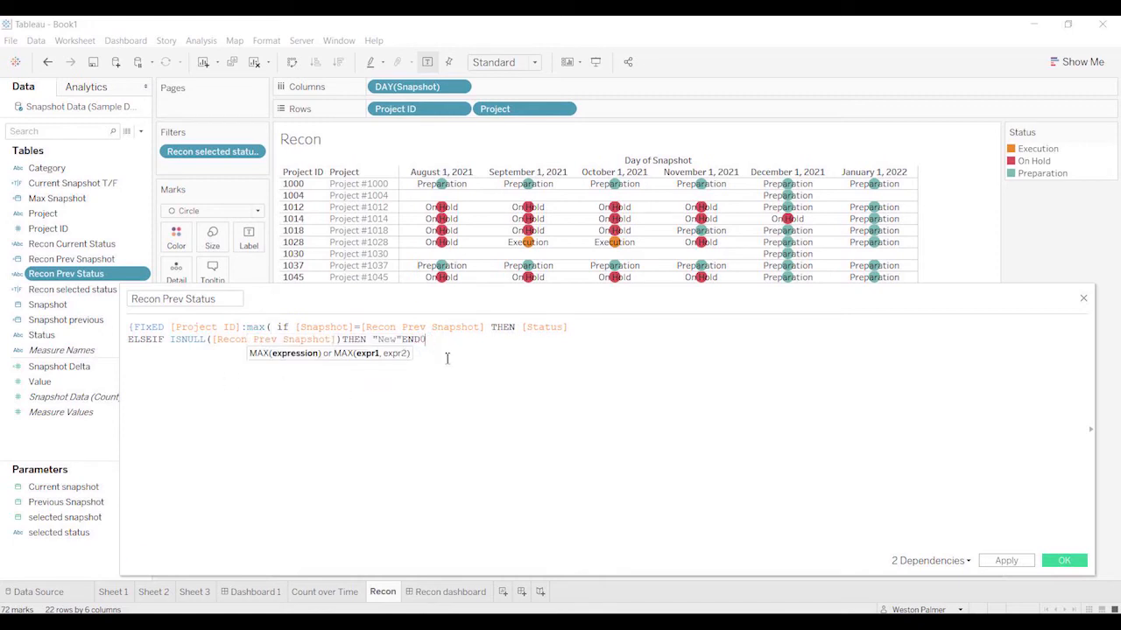
key("BackSpace")
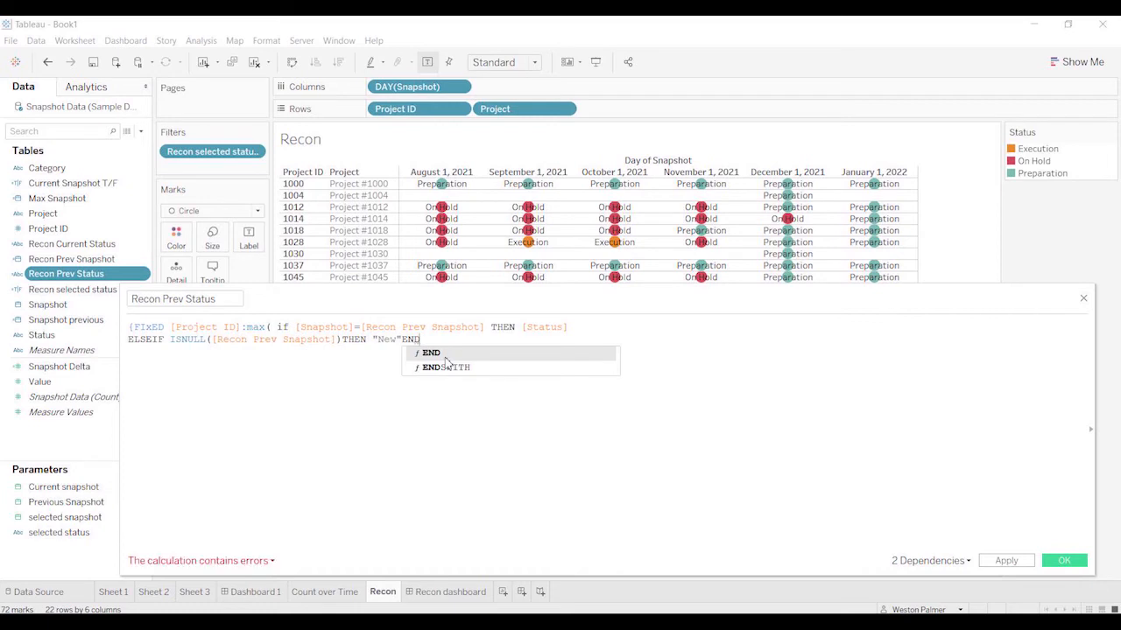
type(")")
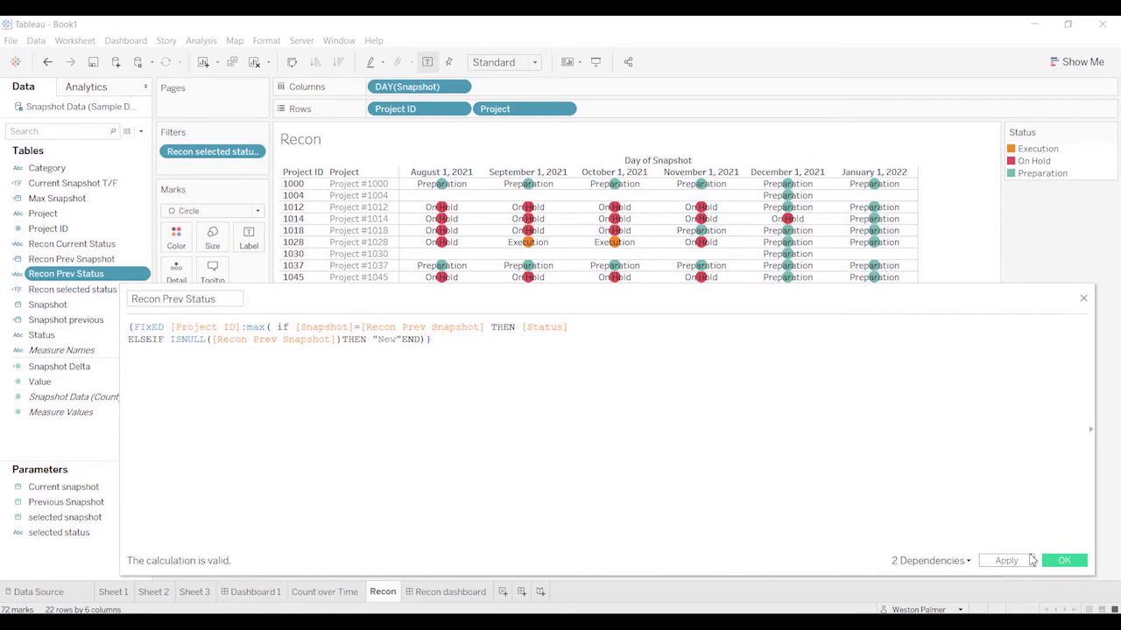
left_click(1065, 560)
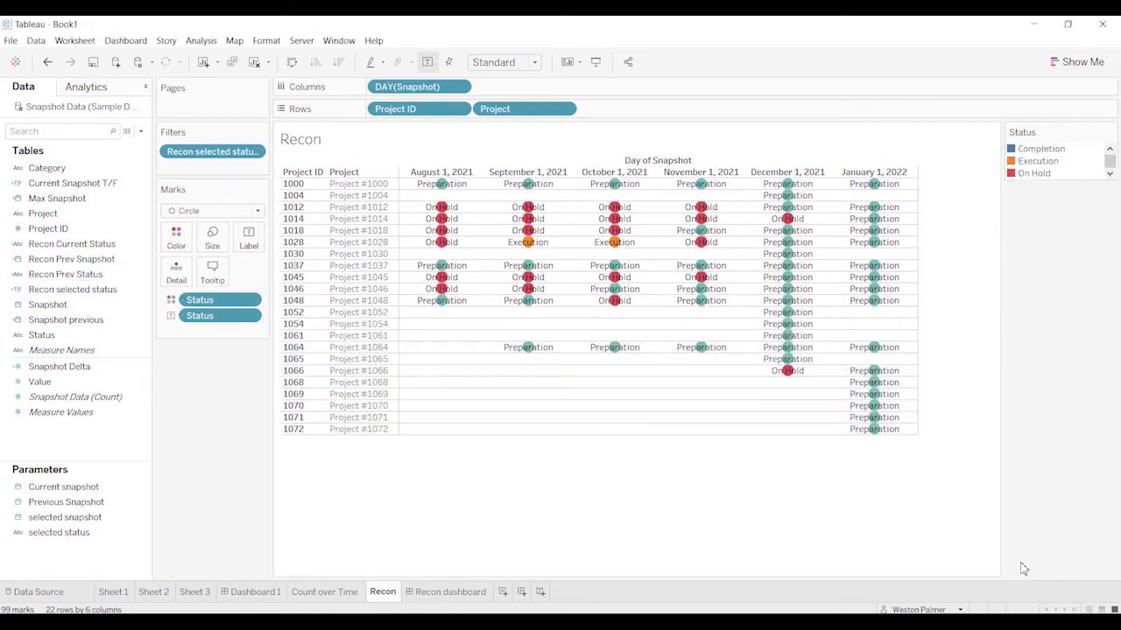
Step: Remove the Recon selected status filter and add Recon Current and Prev Status to the tooltips
left_click_drag(221, 167, 210, 396)
key("ctrl+z")
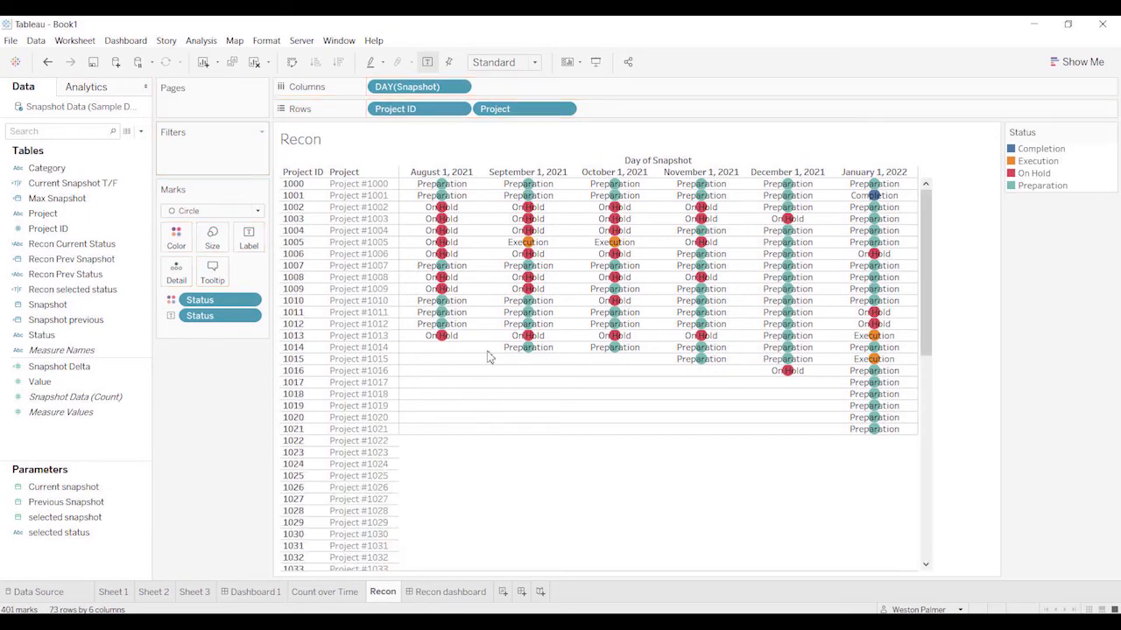
mouse_move(441, 188)
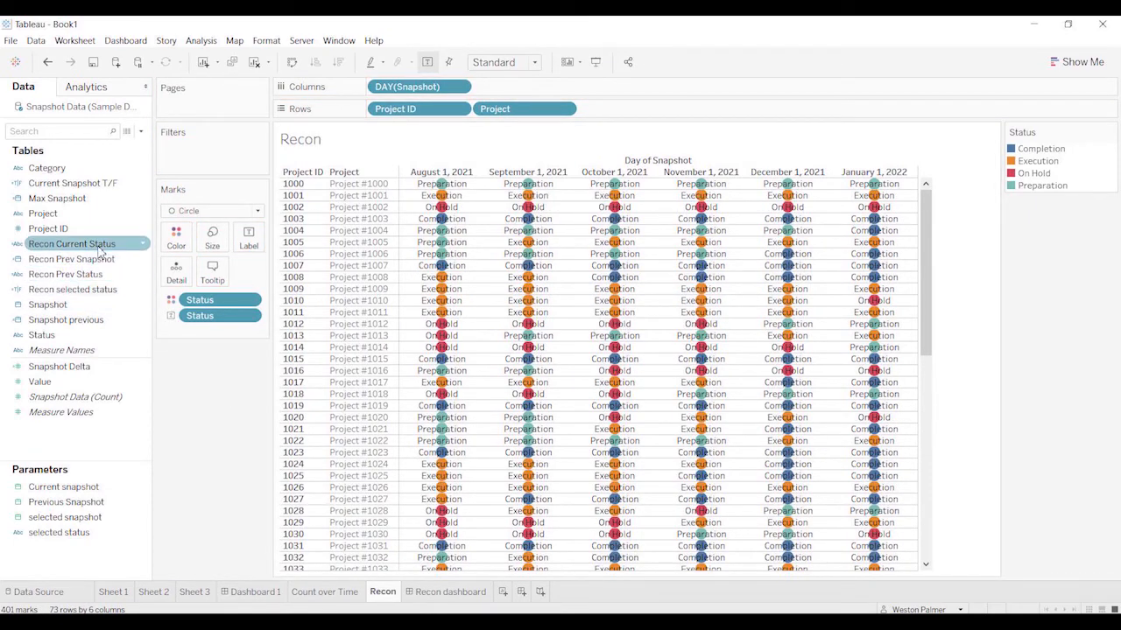
left_click_drag(99, 246, 232, 295)
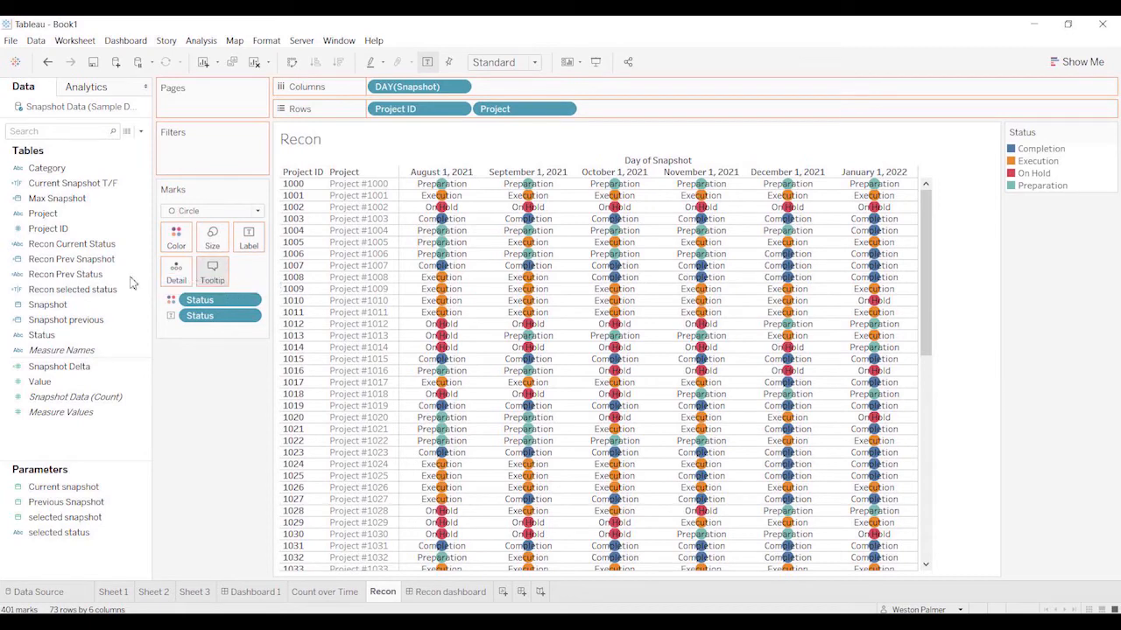
left_click_drag(66, 274, 205, 290)
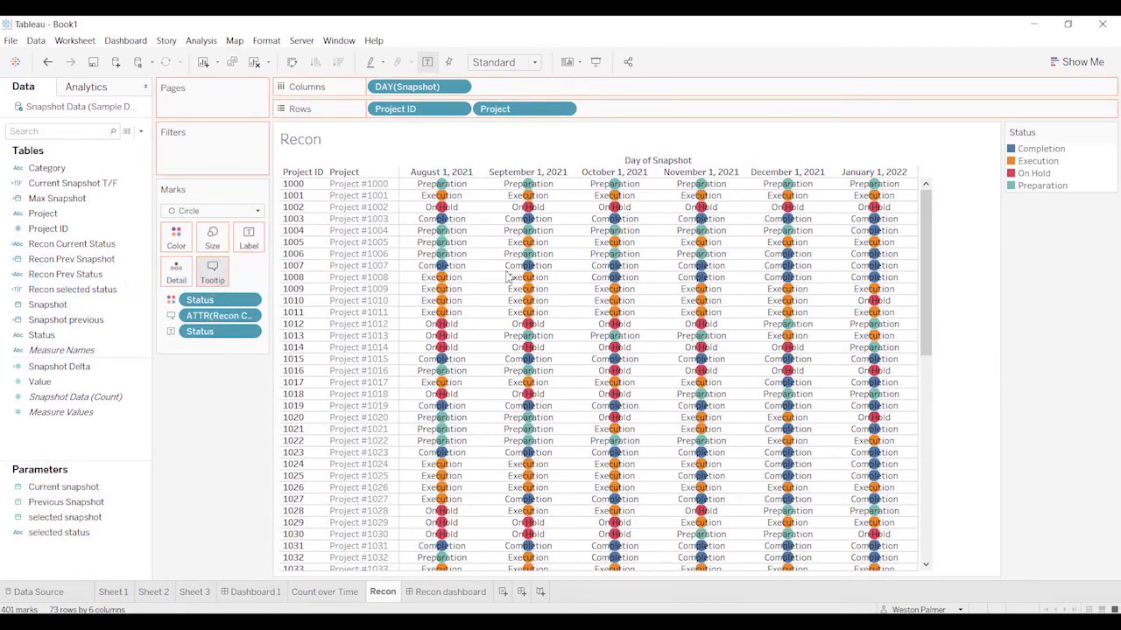
Step: Check mark tooltips, such as Project #1012 showing Preparation for both current and previous status
mouse_move(617, 192)
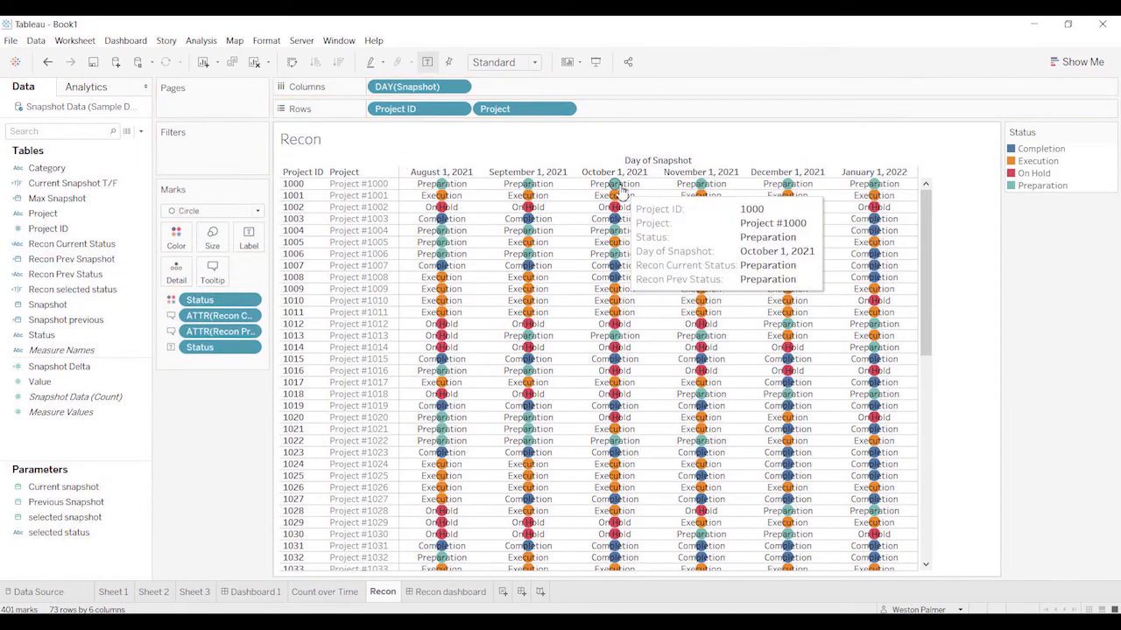
mouse_move(533, 187)
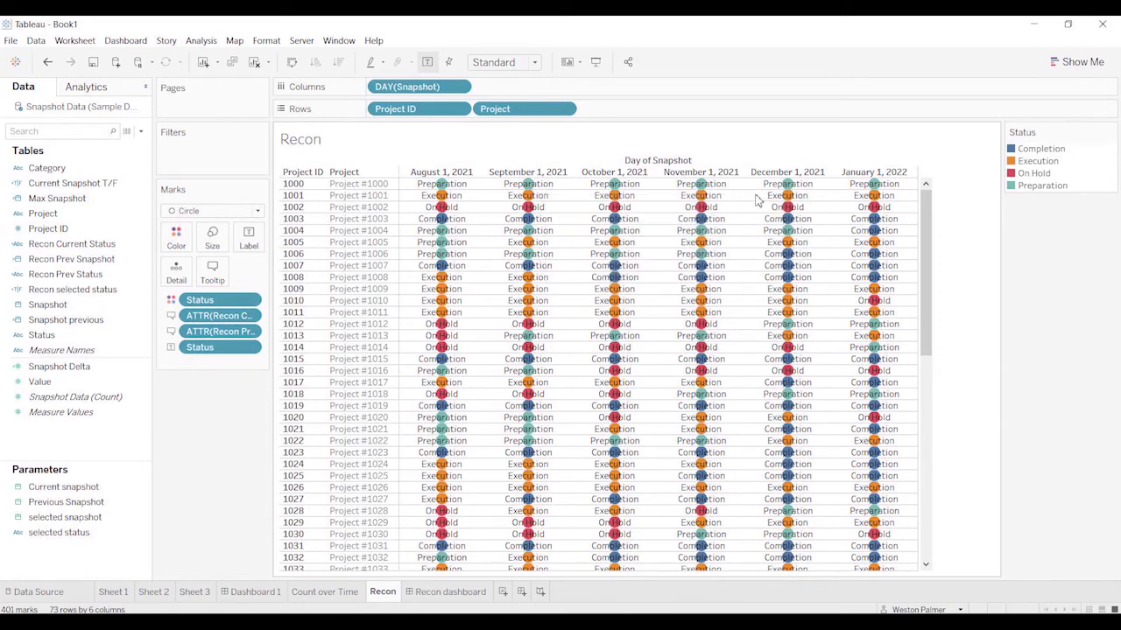
mouse_move(711, 200)
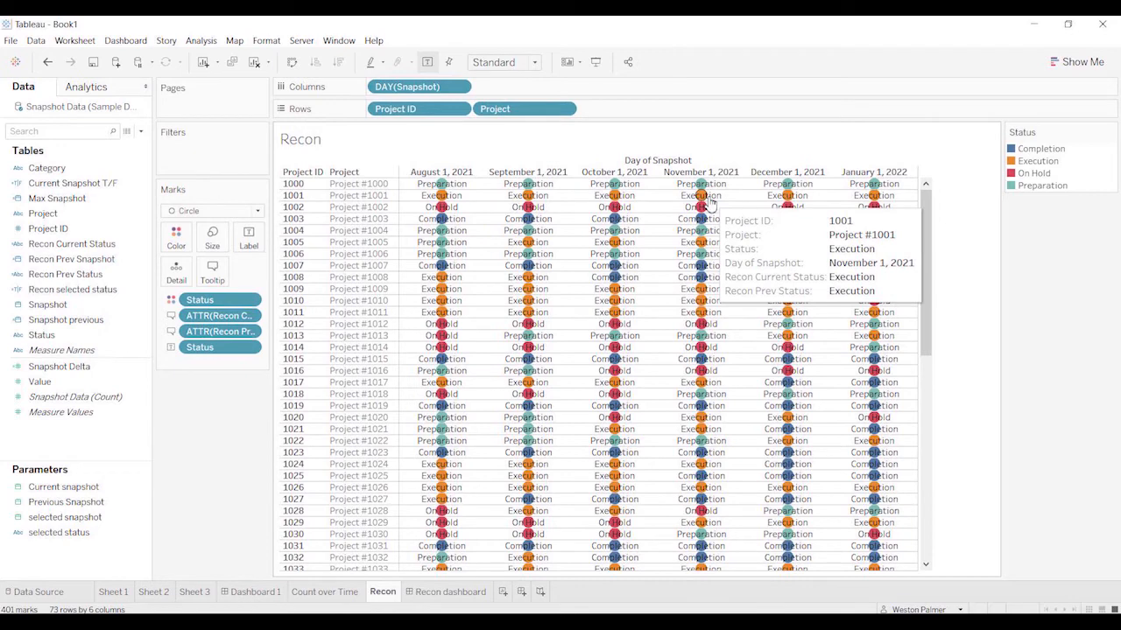
mouse_move(700, 324)
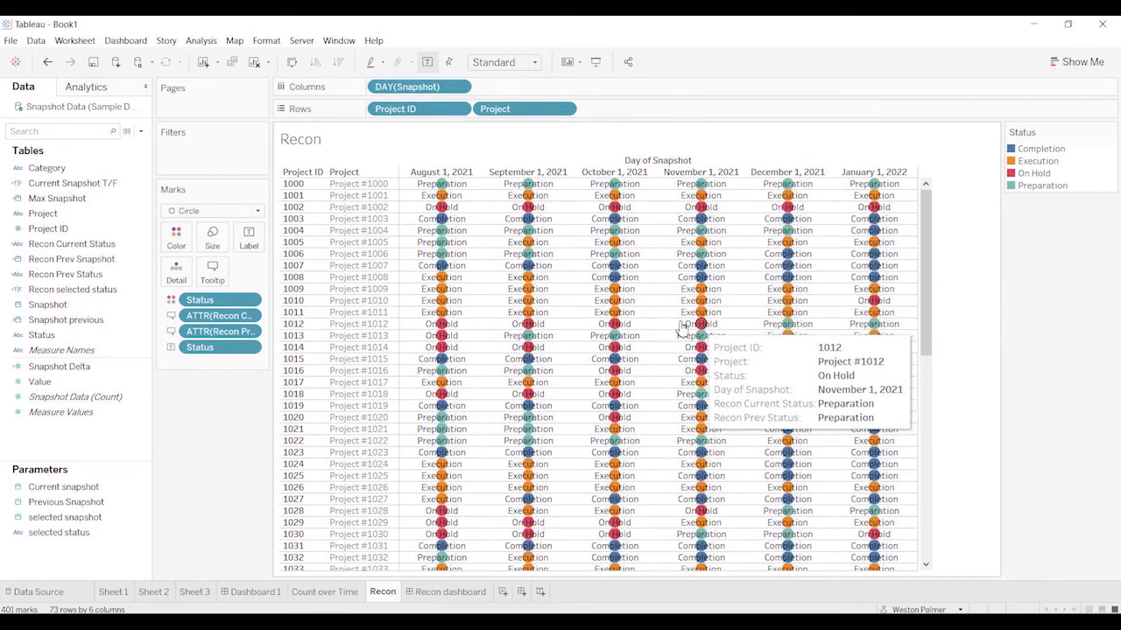
mouse_move(617, 325)
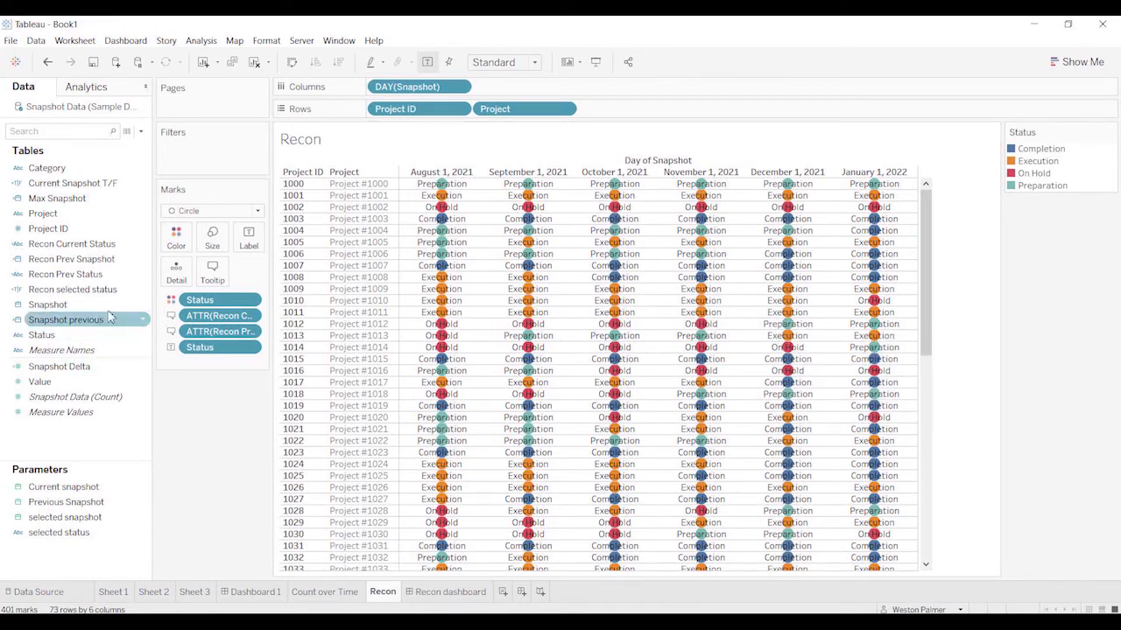
left_click(144, 295)
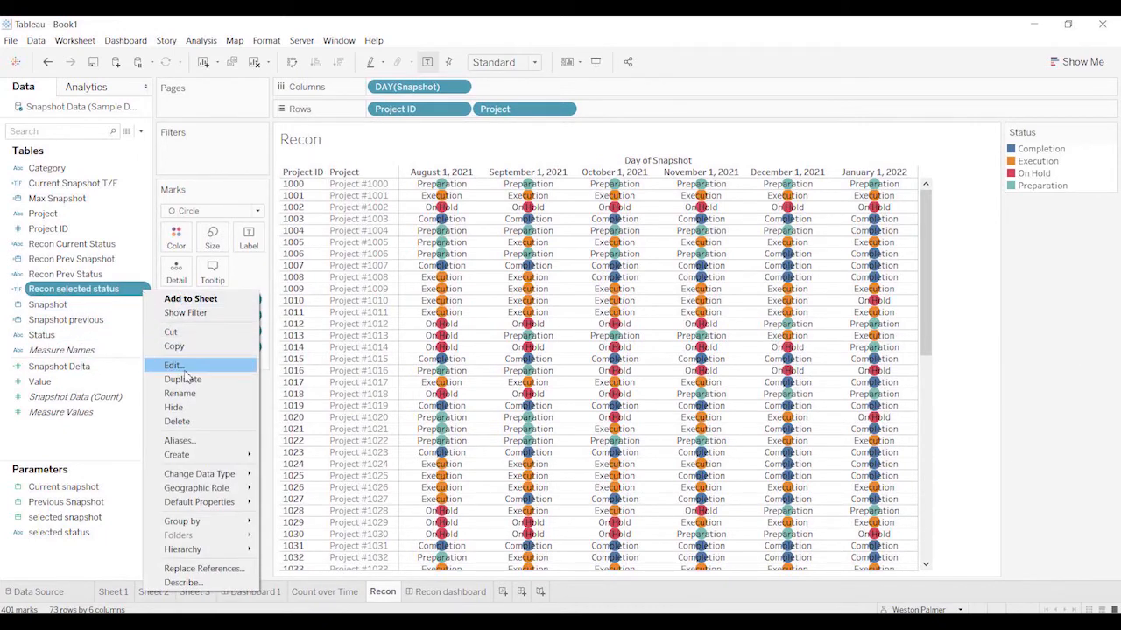
left_click(184, 372)
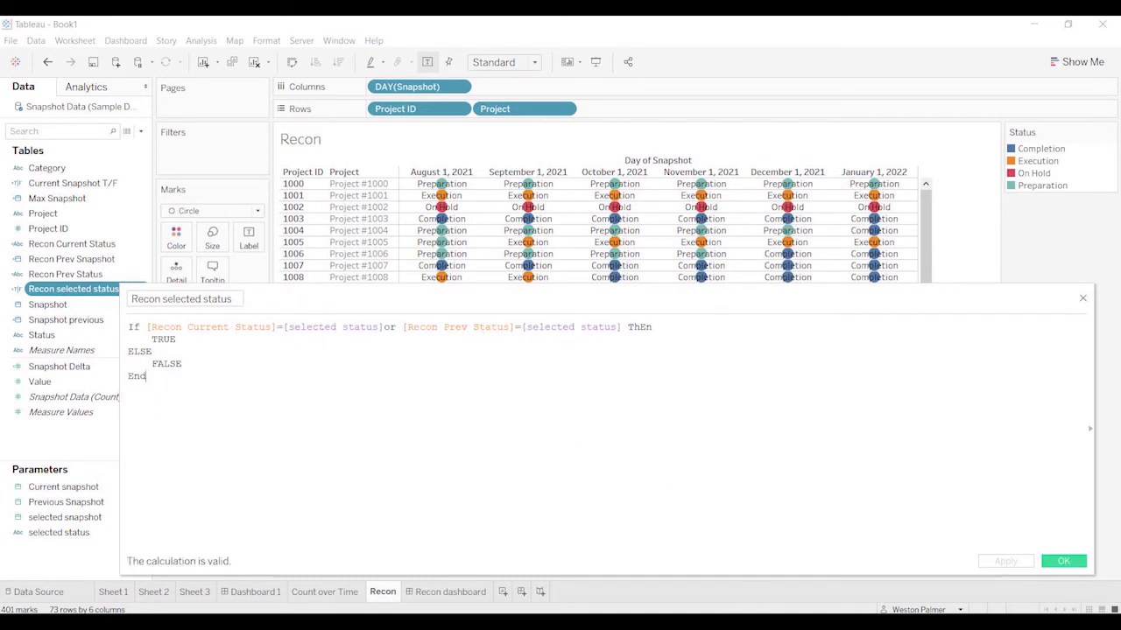
left_click(1063, 561)
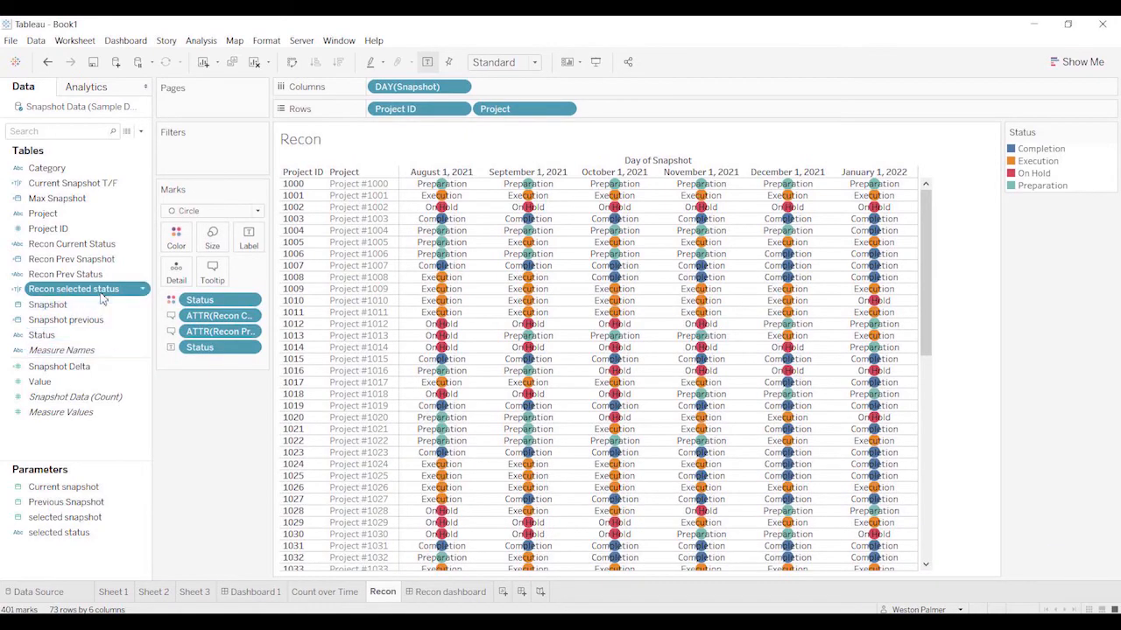
Step: Filter the Recon worksheet to Recon selected status True, leaving 22 project rows
left_click_drag(102, 290, 202, 157)
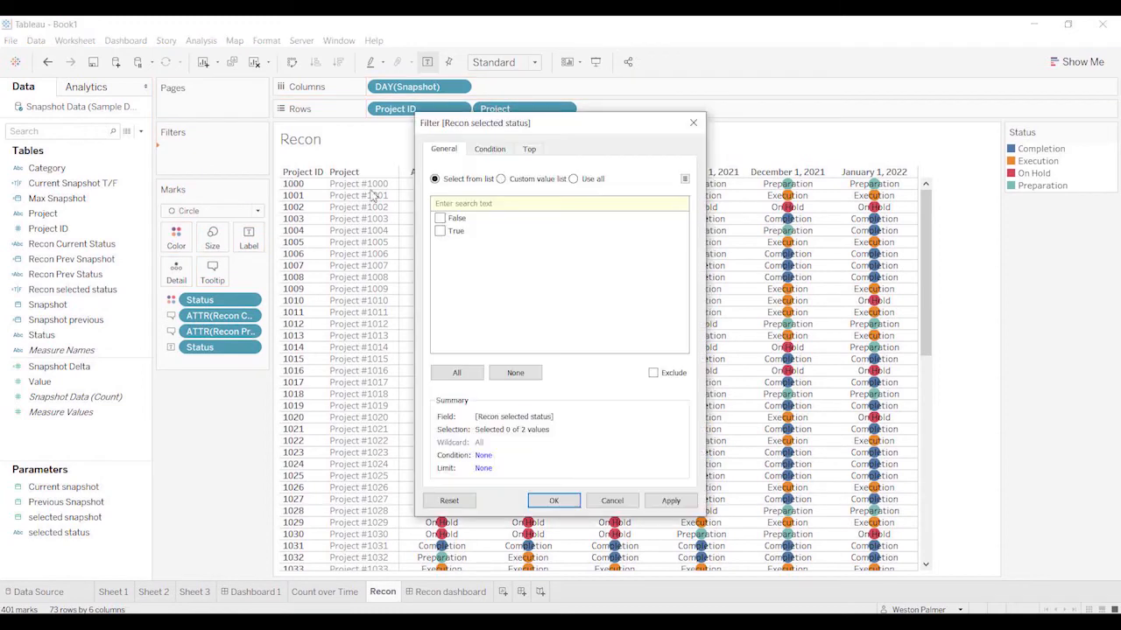
left_click(439, 231)
left_click(551, 500)
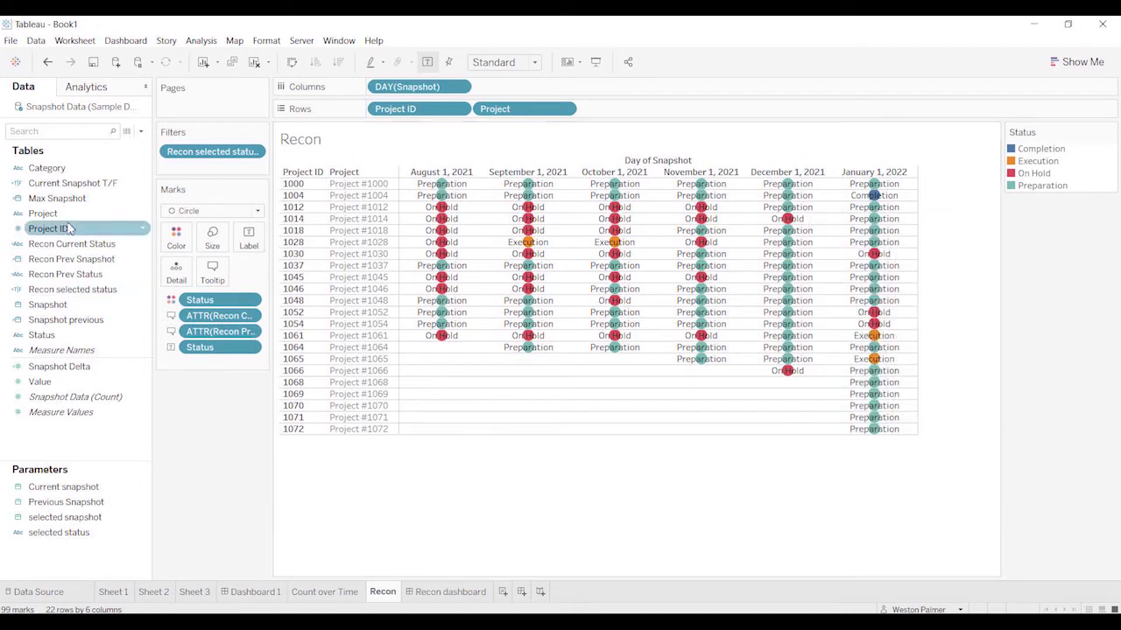
left_click(140, 131)
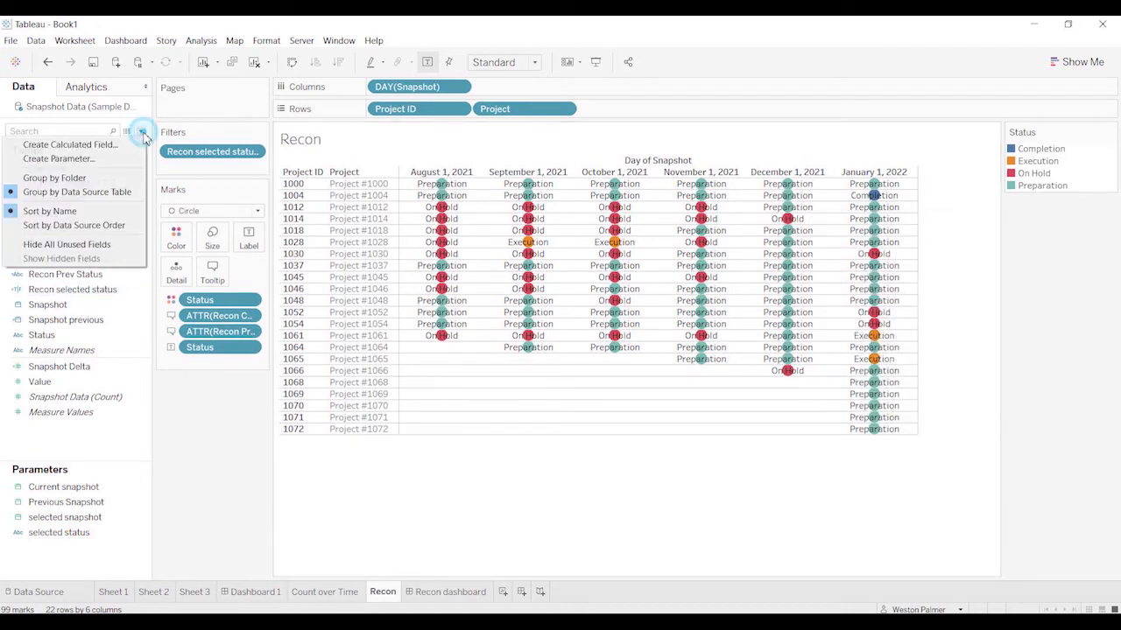
Step: Create a calculated field named 'Recon Status Change' and begin its formula with 'if rec'
left_click(111, 143)
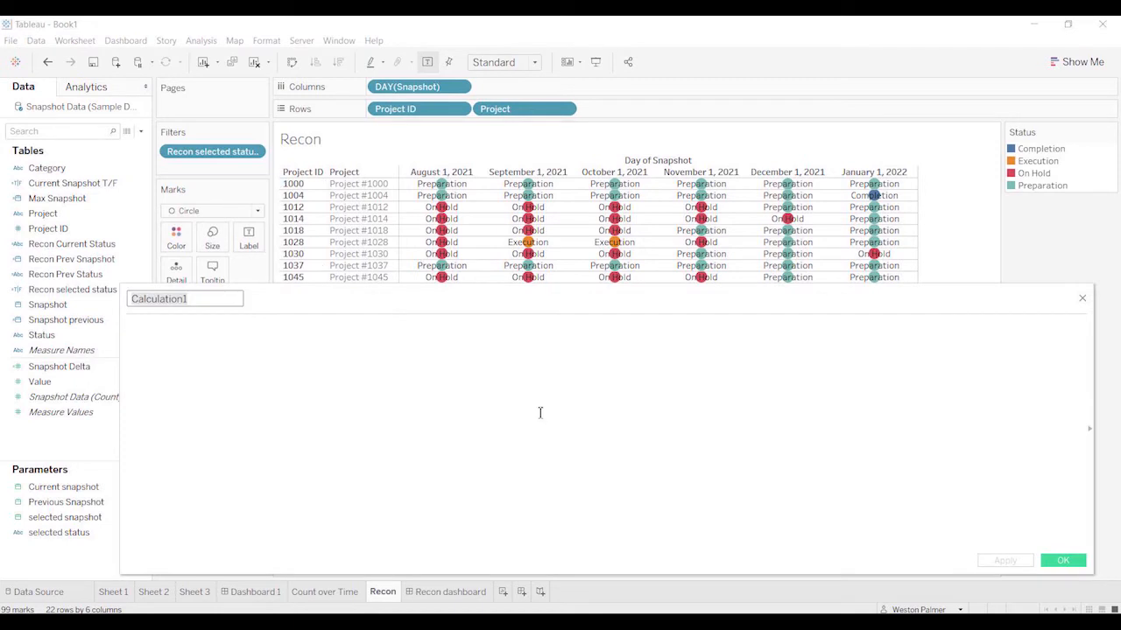
type("Recon")
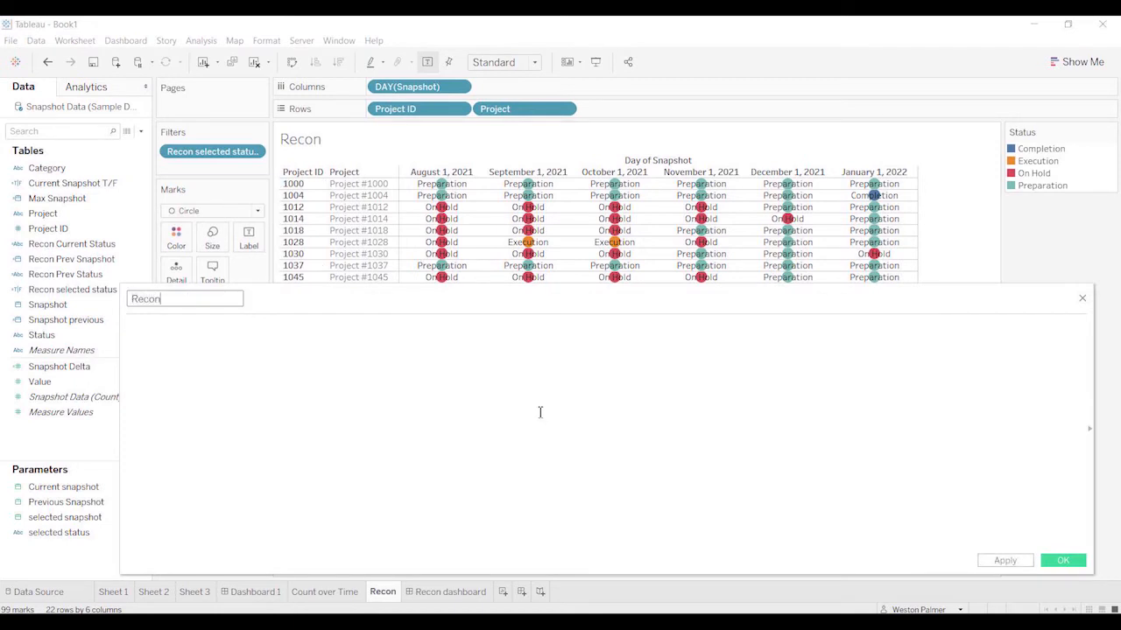
type(" statusChnge")
left_click(194, 299)
left_click(204, 300)
type("a")
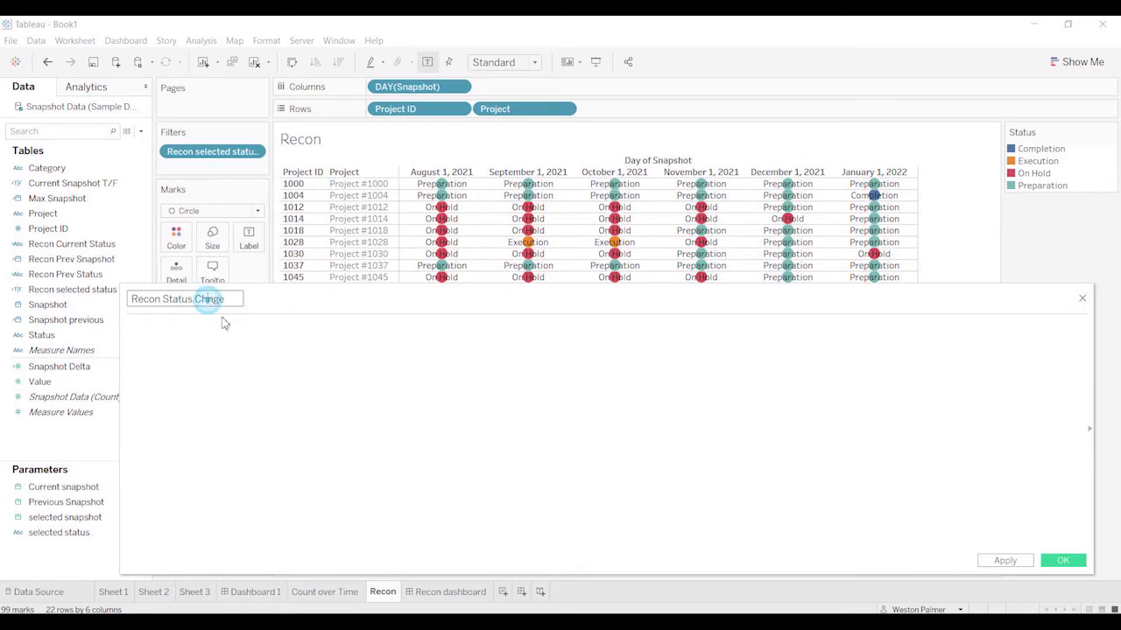
left_click(231, 353)
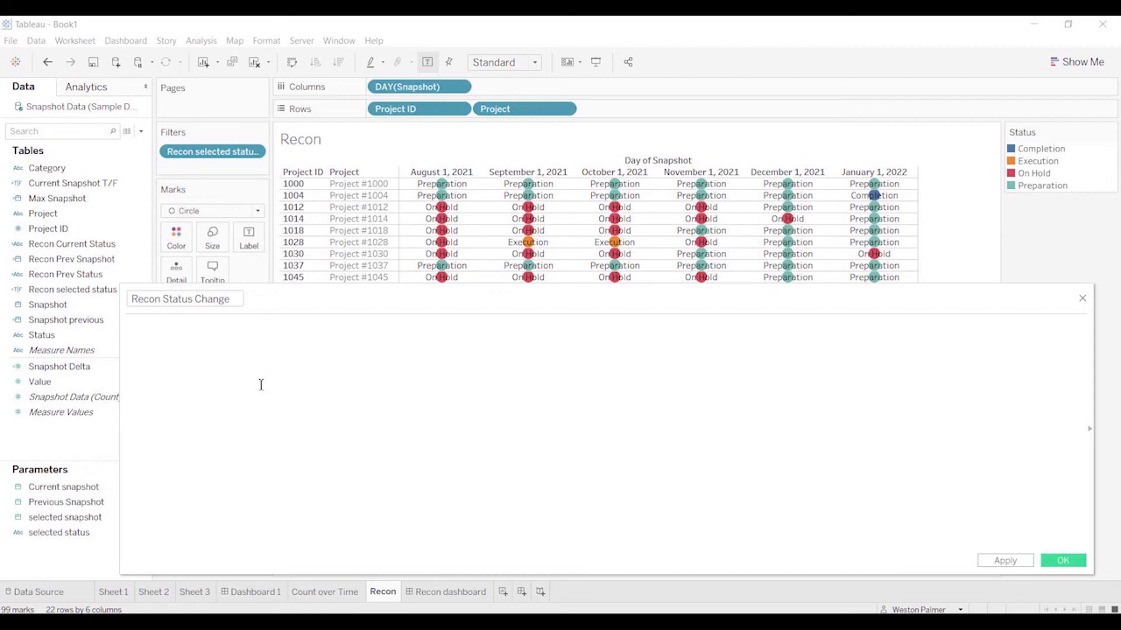
type("if rec")
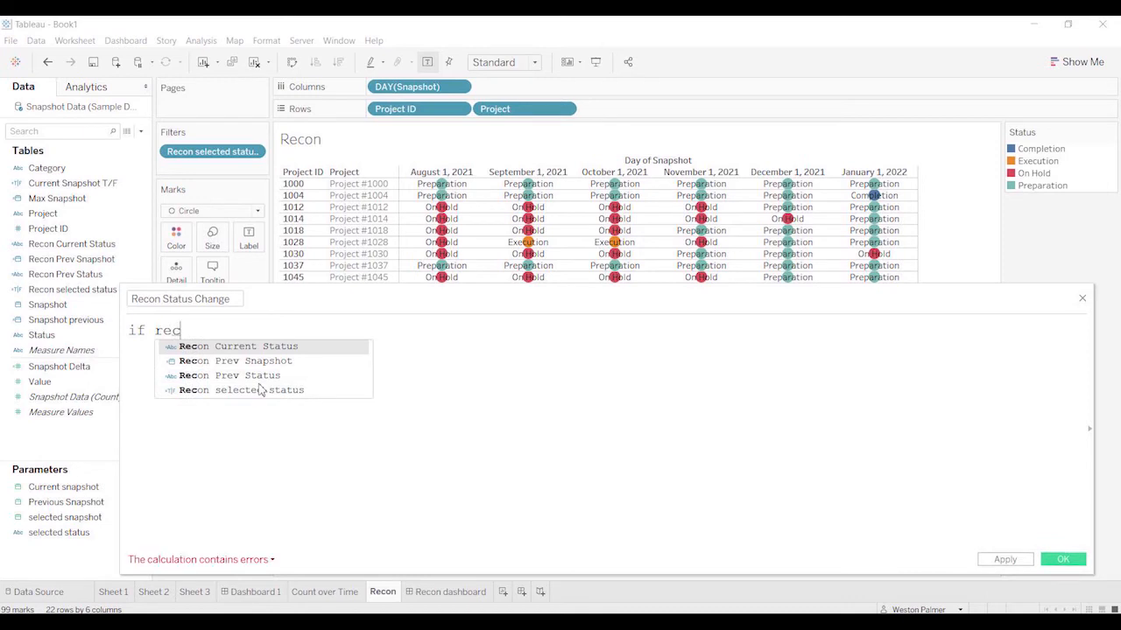
Step: Write IF [Recon Current Status] = [Recon Prev Snapshot] THEN "No Change" as the first condition
key("Return")
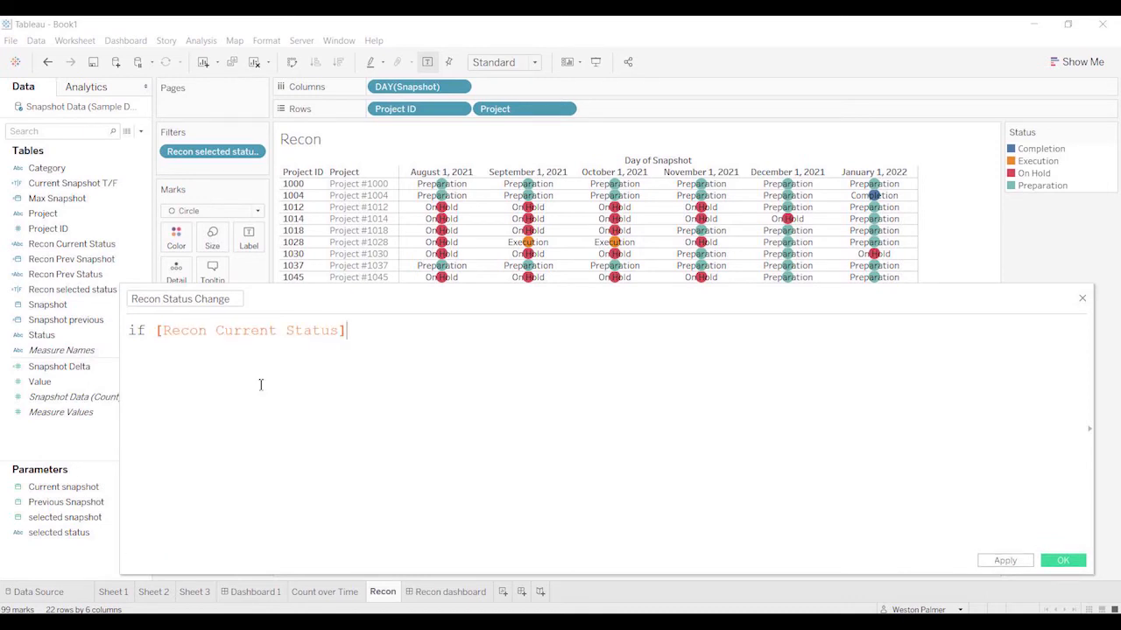
type("=reco")
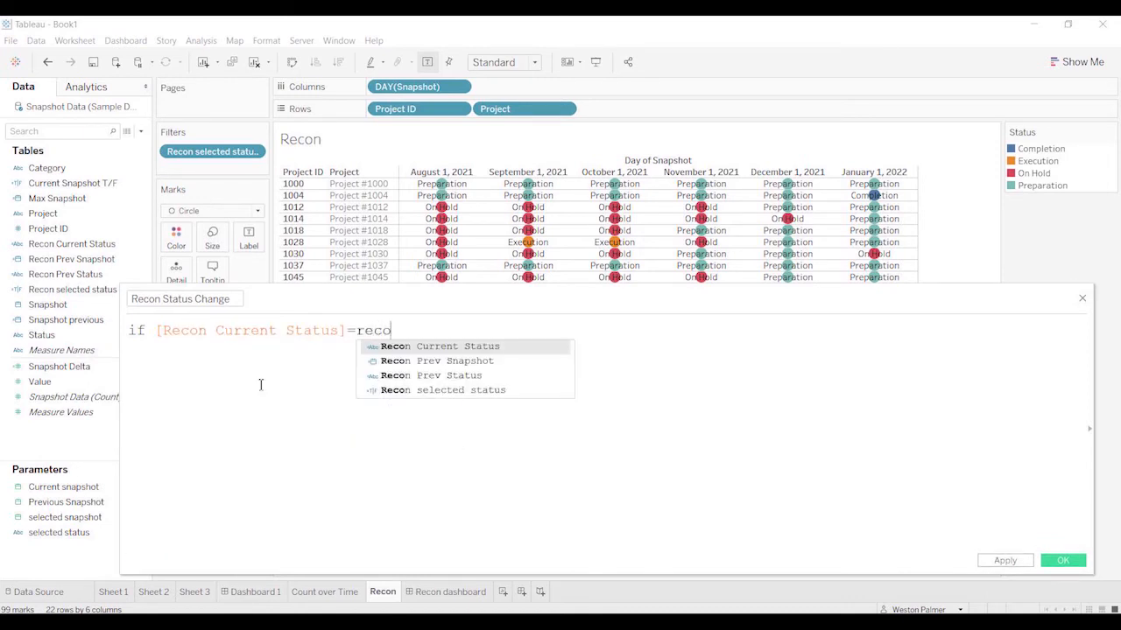
key("Down")
key("Return")
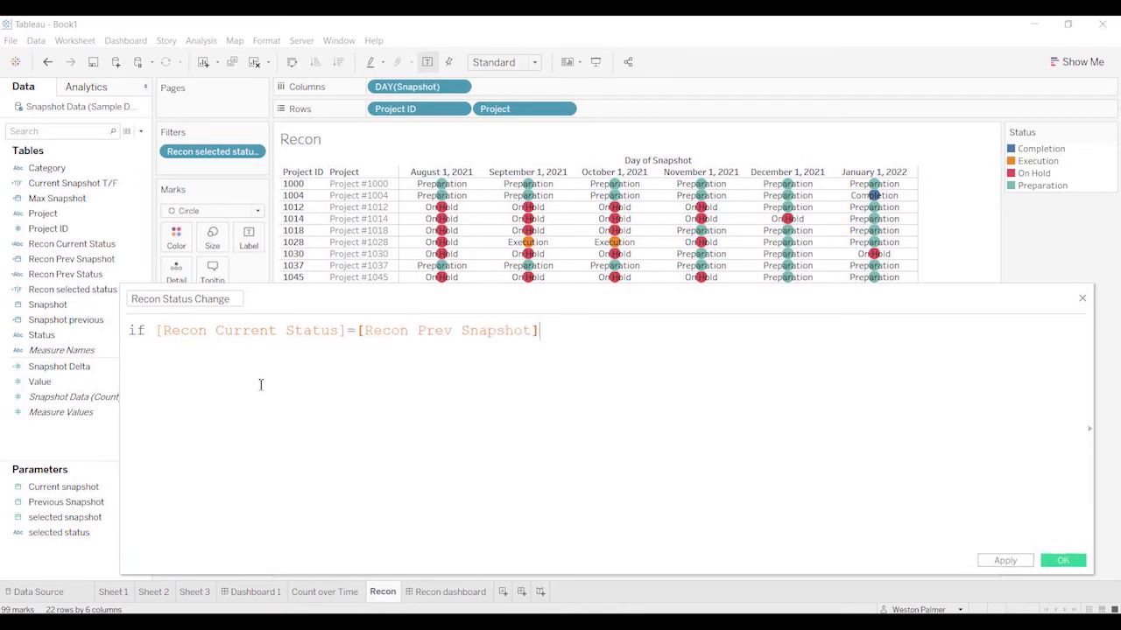
type("ten")
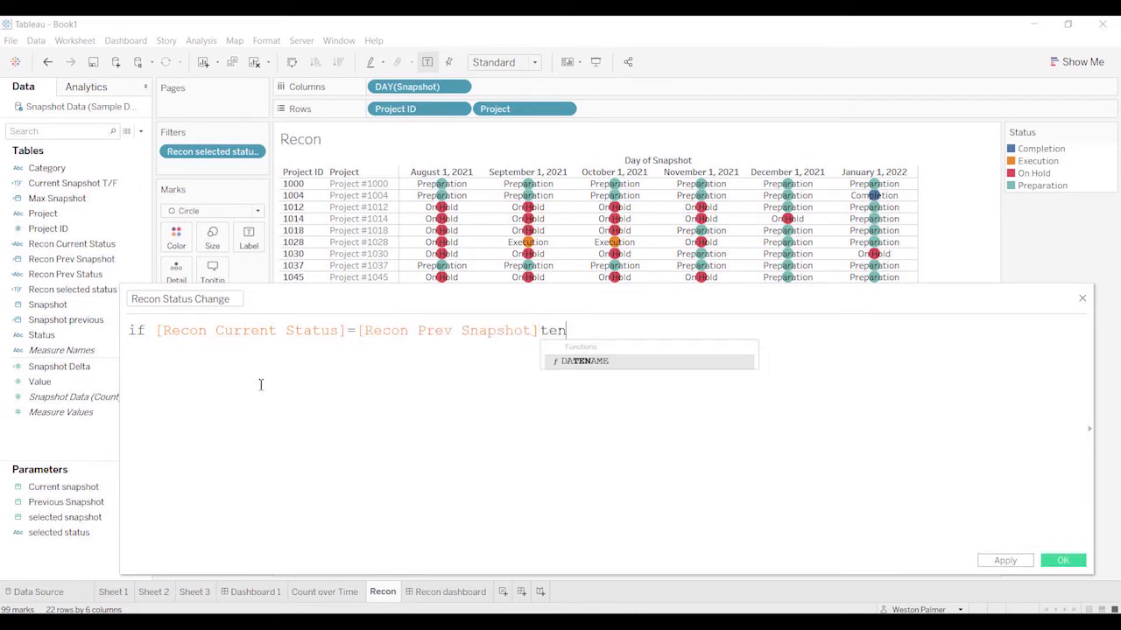
key("BackSpace")
key("BackSpace")
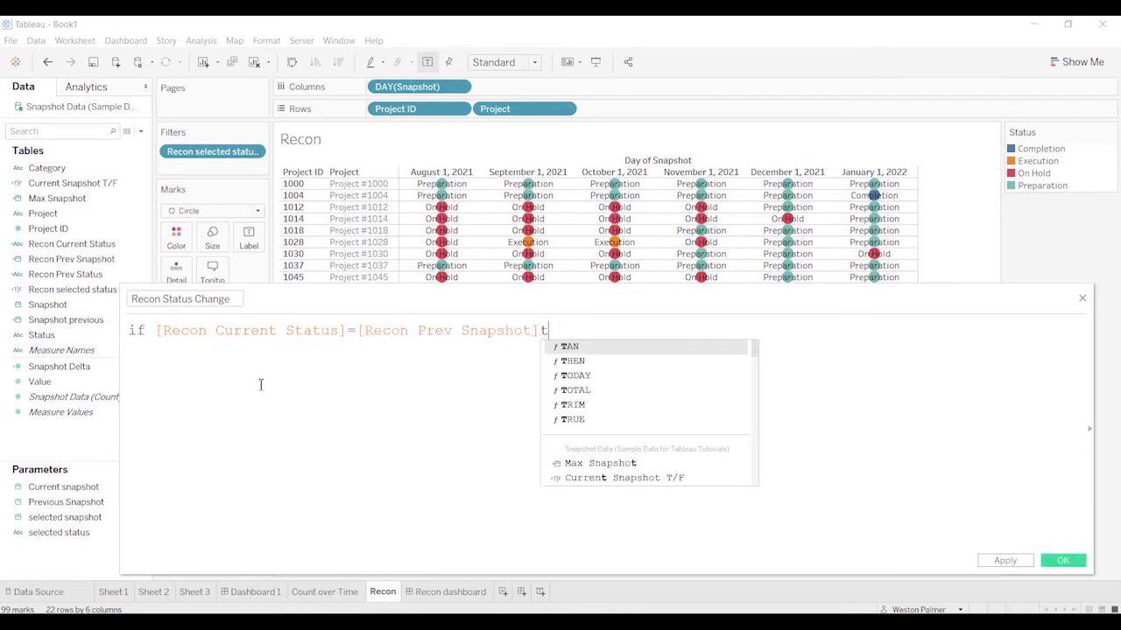
type("hen")
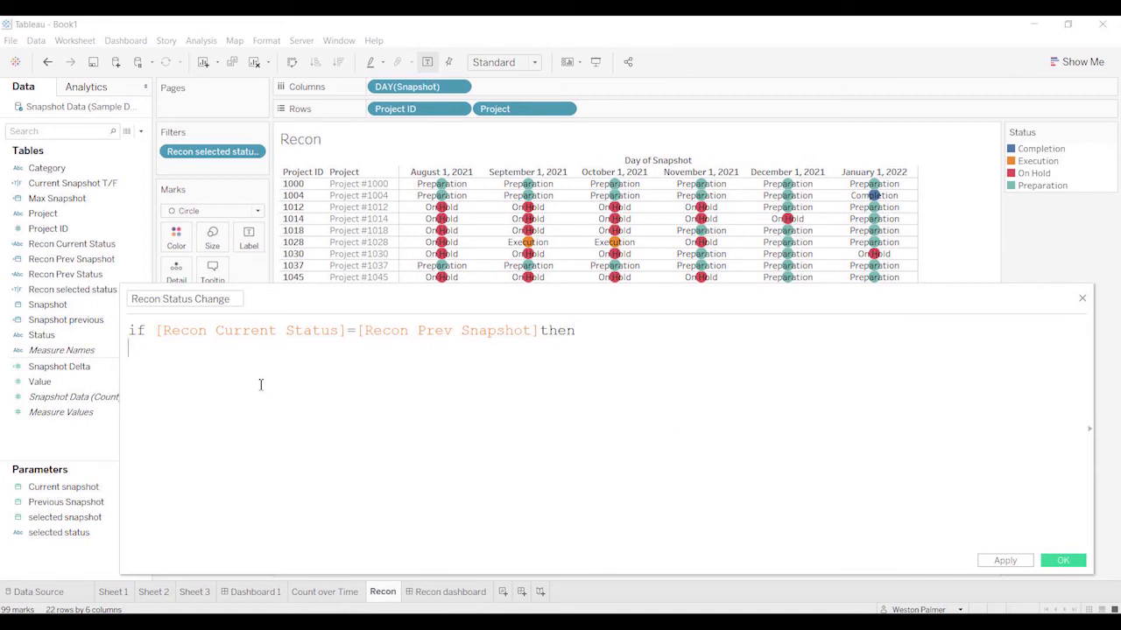
key("Return")
type("\"No Change\"")
Step: Add ELSEIF Recon Current Status = selected status AND Recon Prev Status <> selected status THEN
key("Return")
type("elseif ")
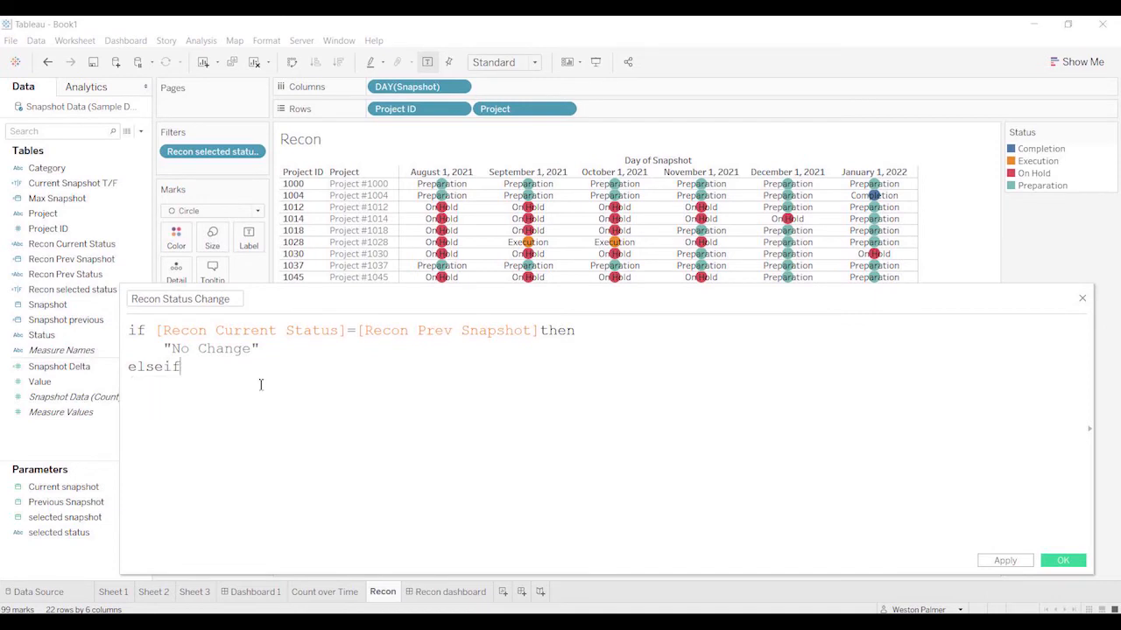
type("re")
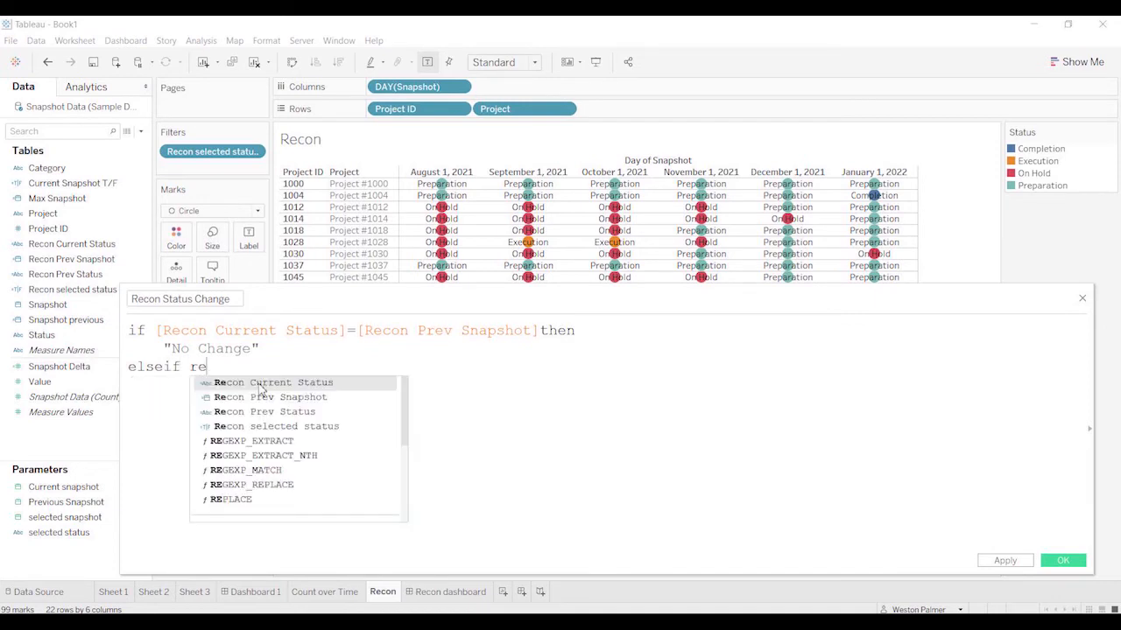
type("c")
key("Return")
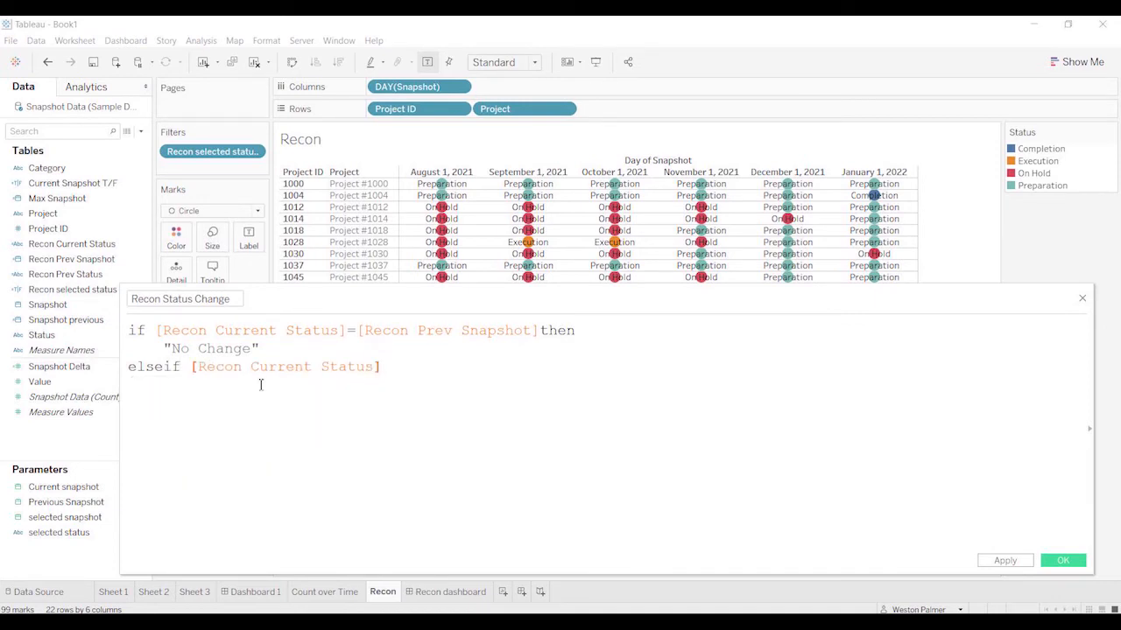
type("=")
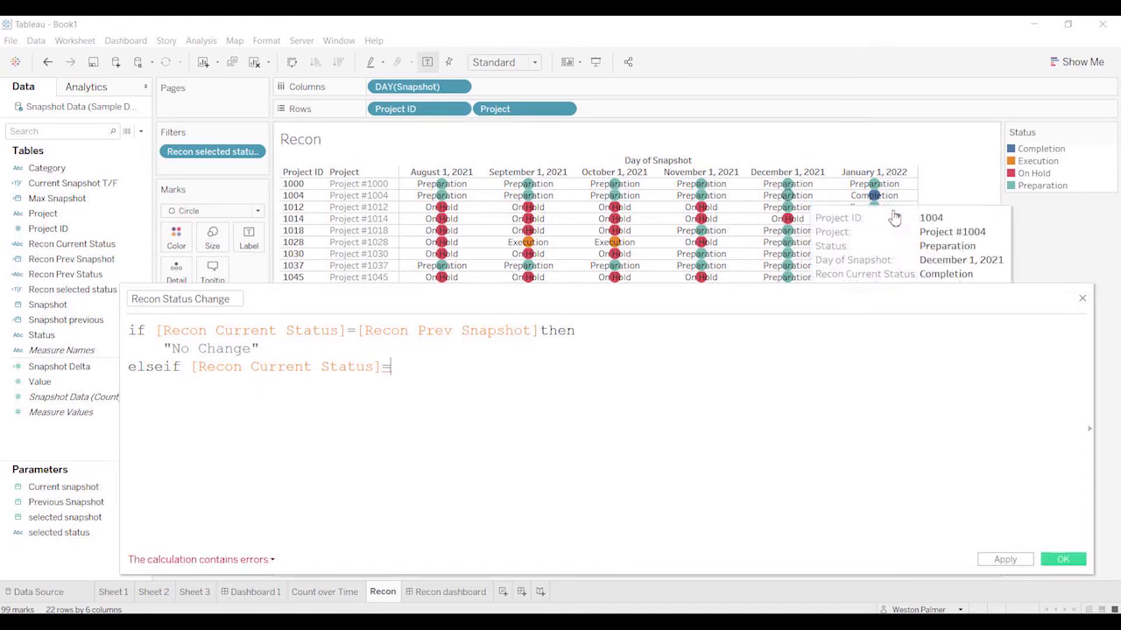
type("se")
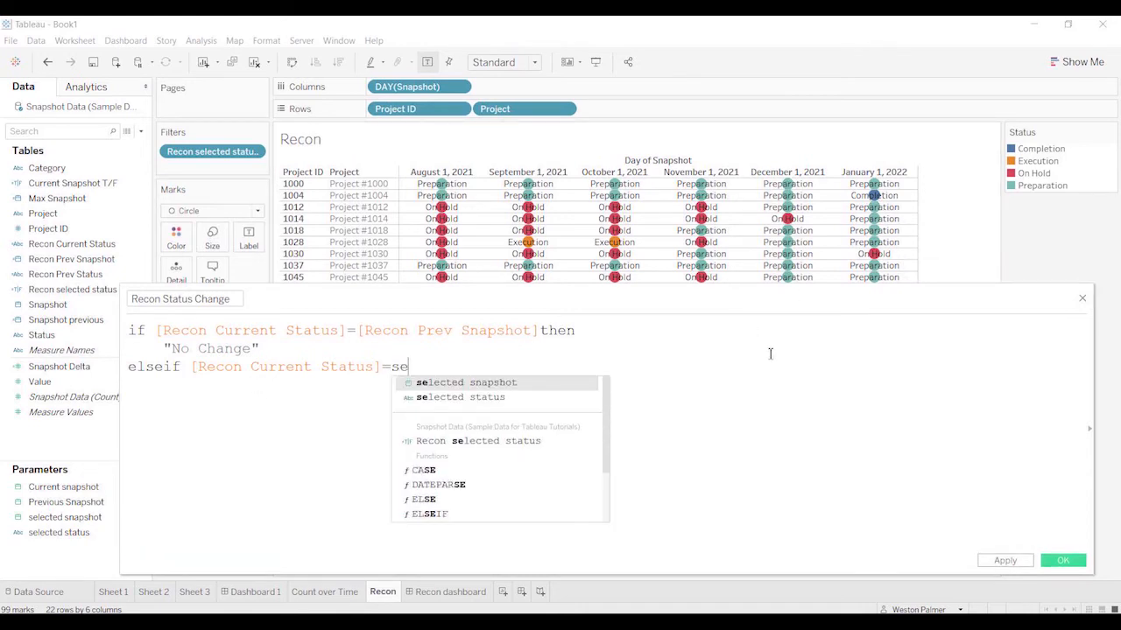
key("Down")
key("Return")
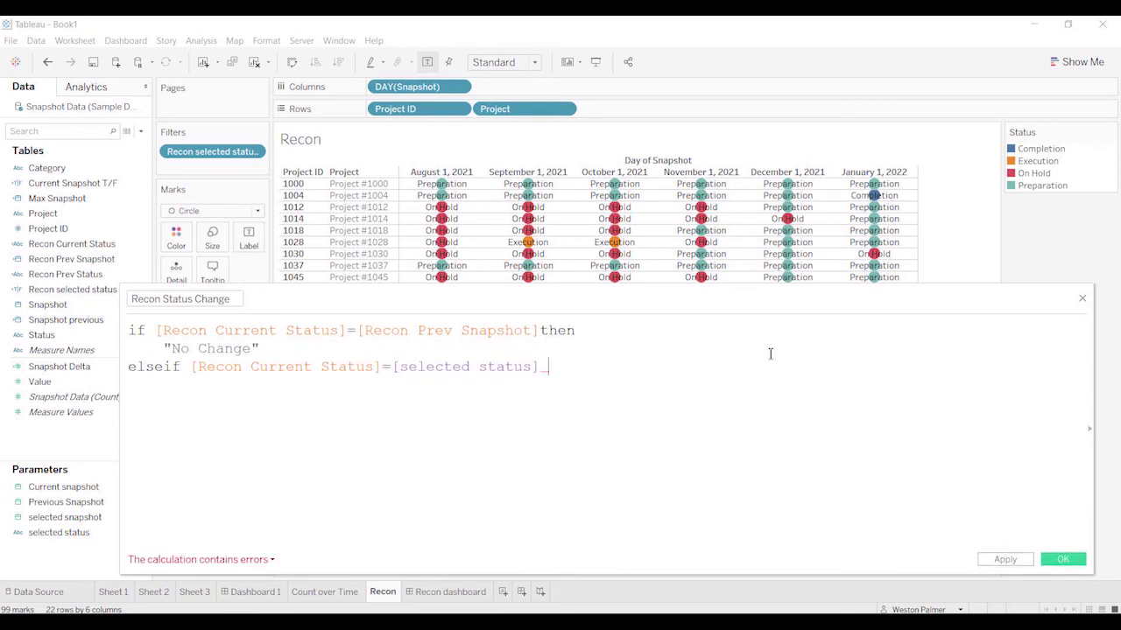
type("and")
type(" recon")
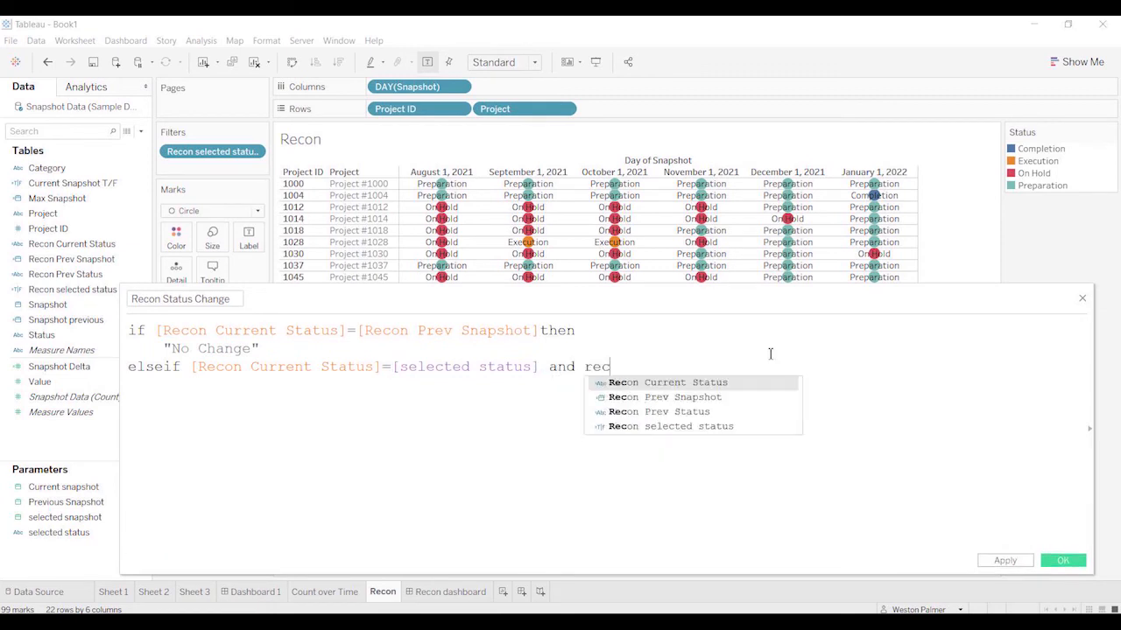
key("Down")
key("Down")
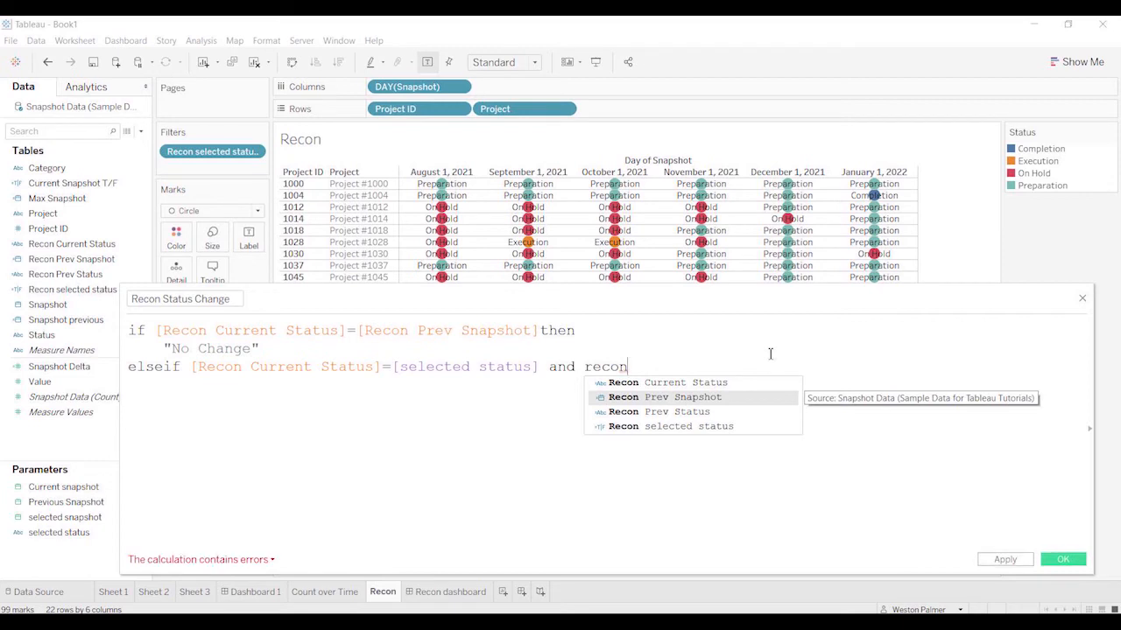
key("Return")
type("<>")
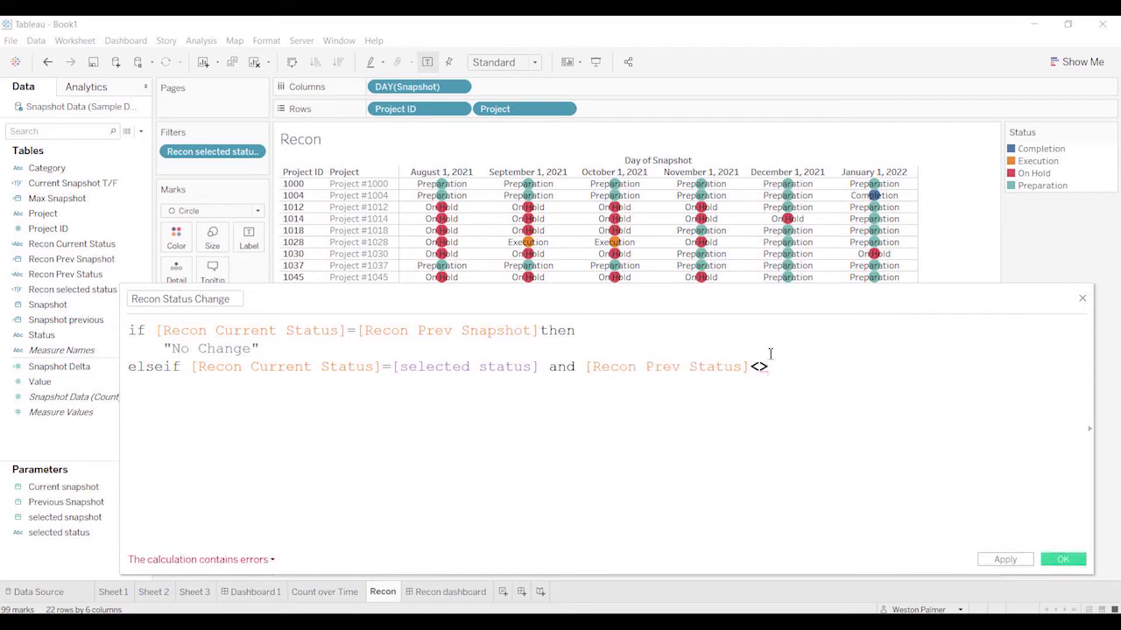
type("[se")
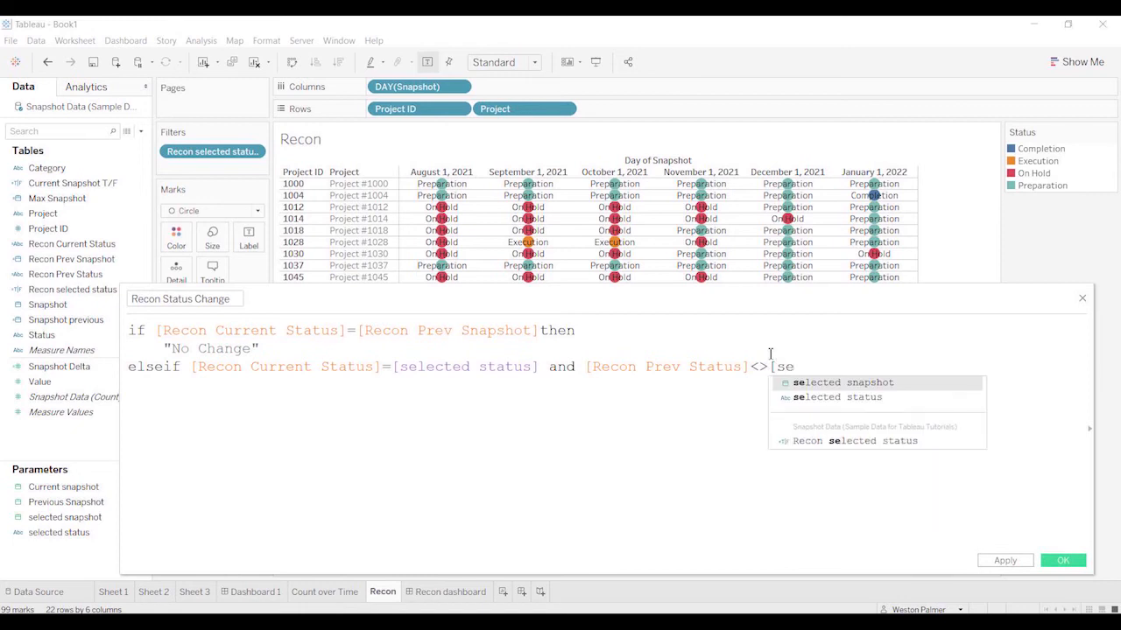
key("Escape")
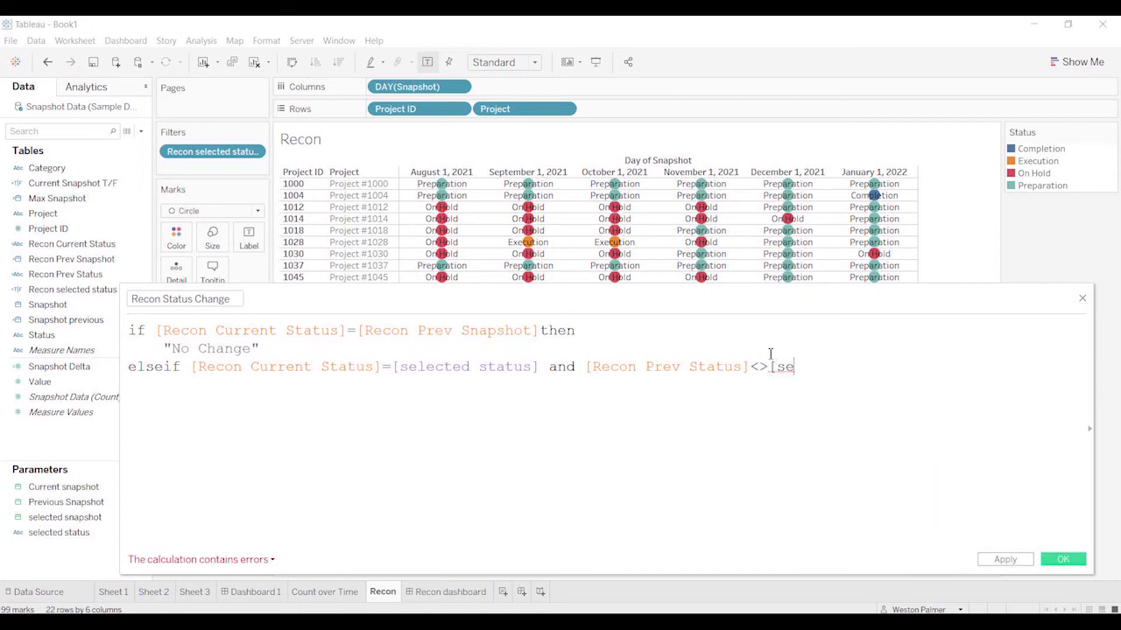
type("l")
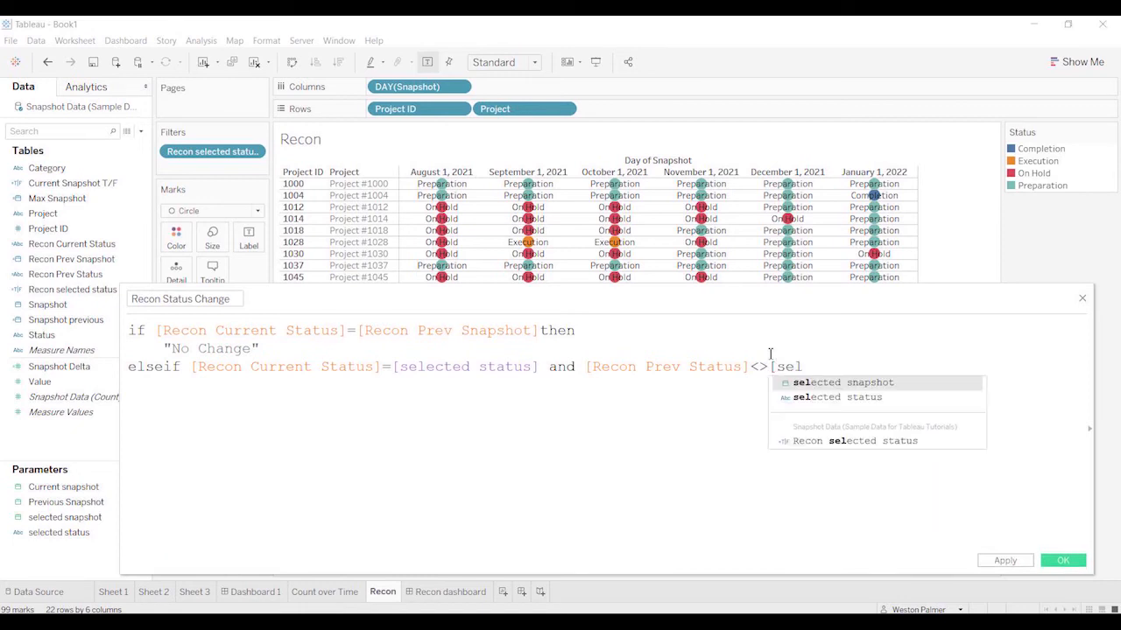
key("Down")
key("Return")
type("ThEn")
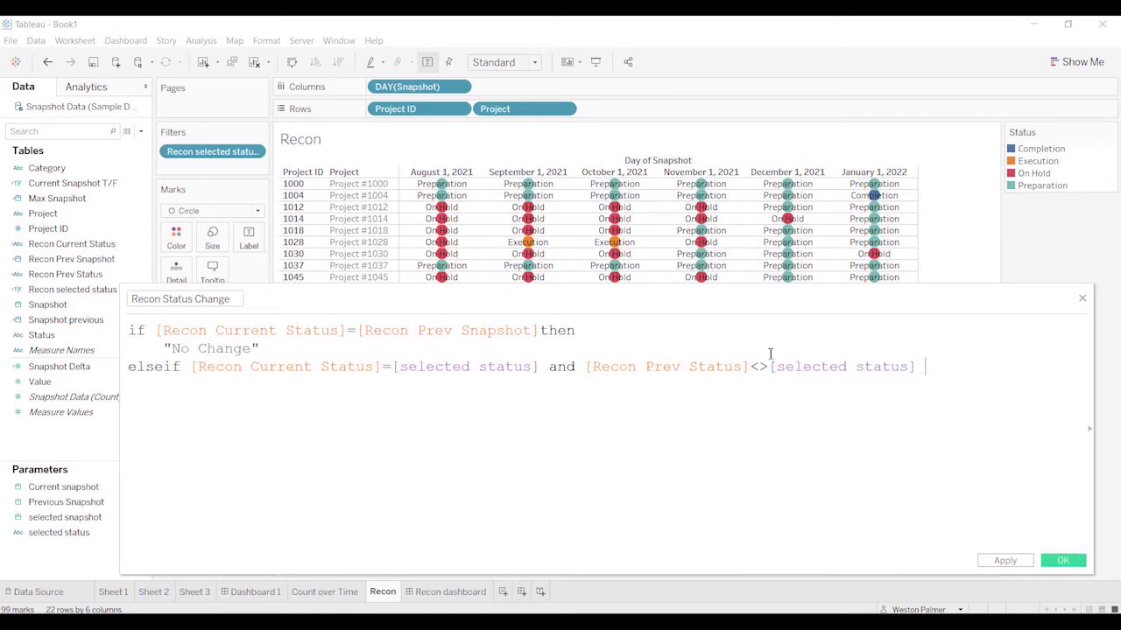
key("Return")
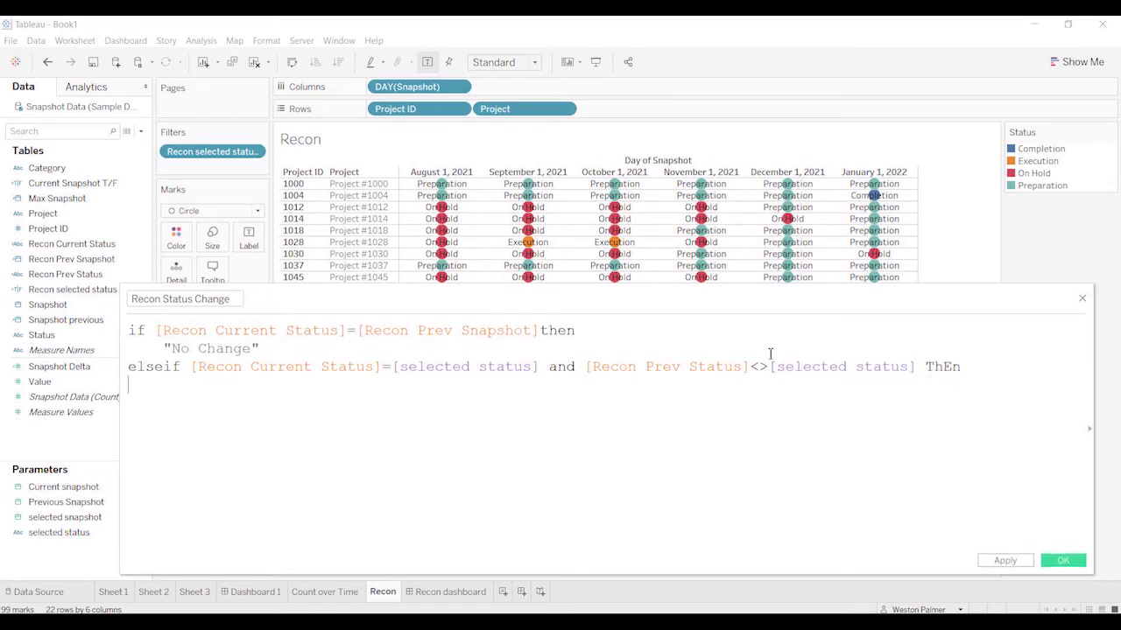
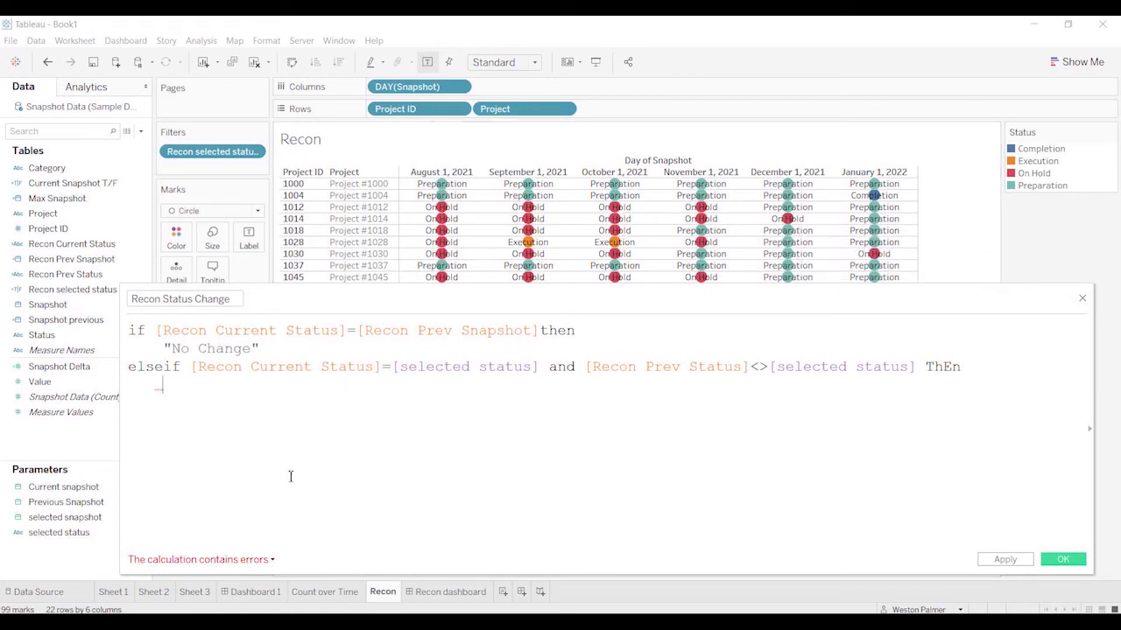
Step: Return "Added" for the first ELSEIF and paste a copy of that condition on a new line
type("\"Added\"")
left_click_drag(986, 368, 127, 368)
key("ctrl+c")
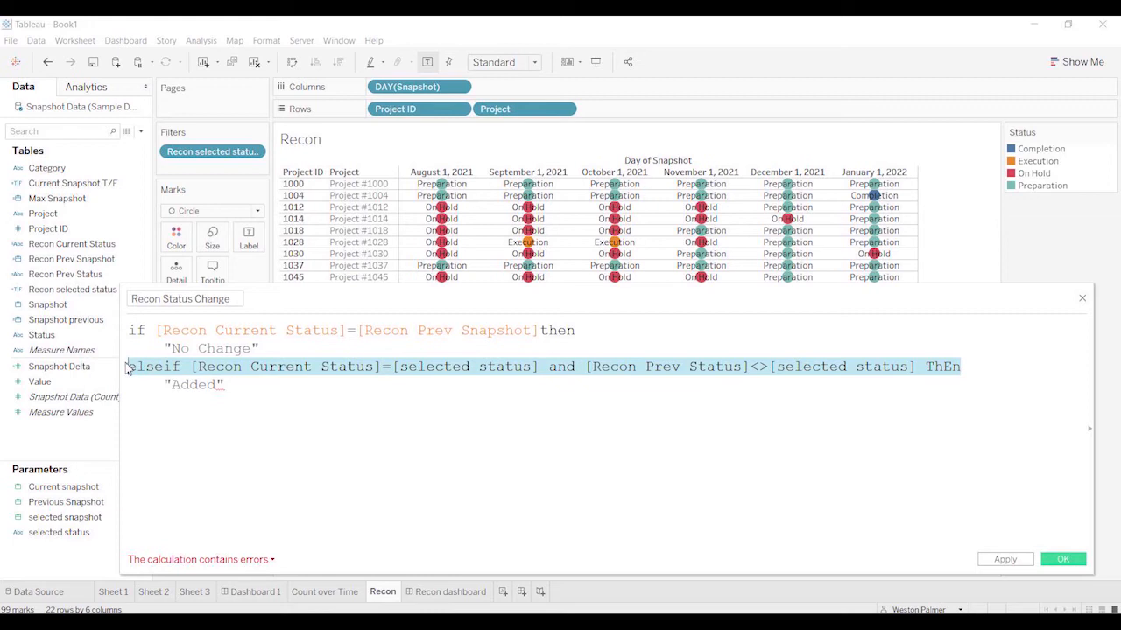
left_click(264, 383)
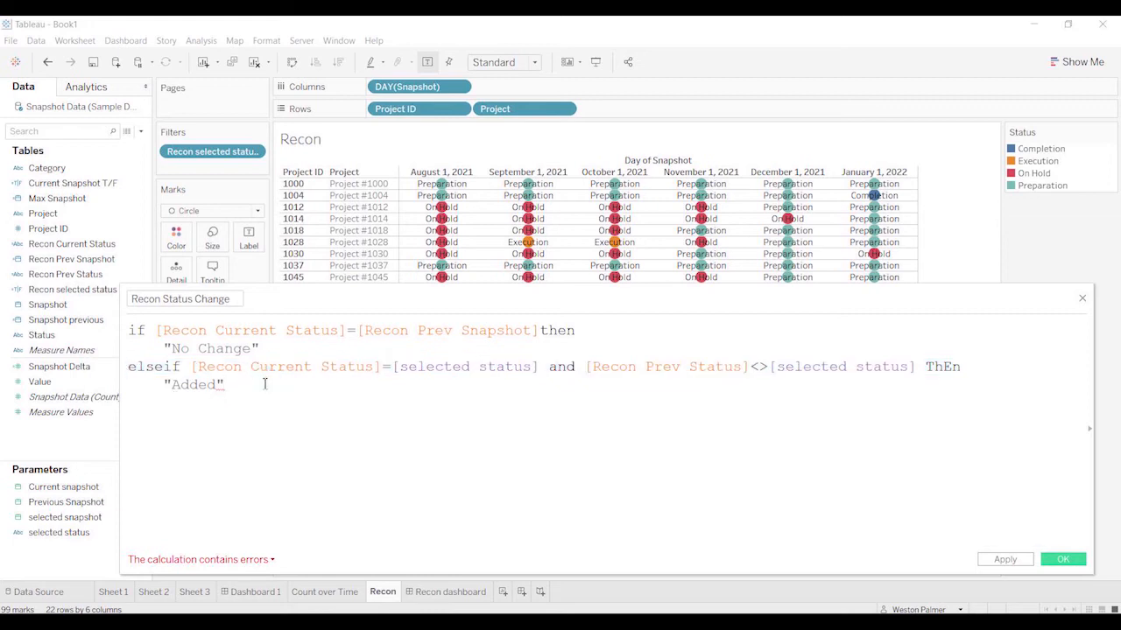
key("Return")
type("V")
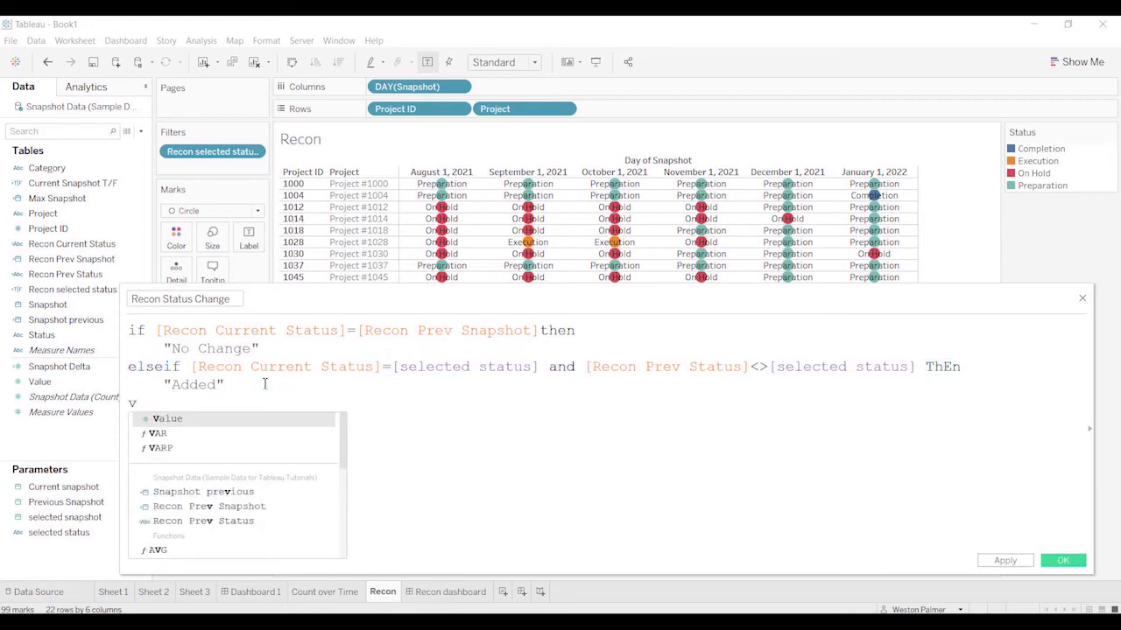
key("BackSpace")
key("ctrl+v")
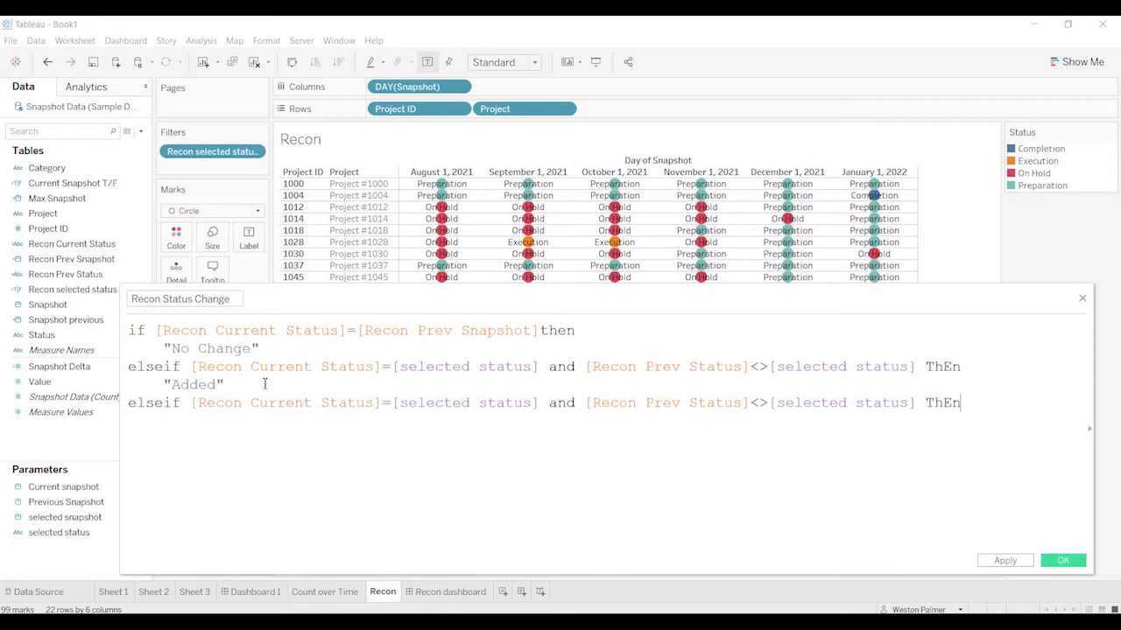
Step: Flip the copied condition's operators (= to <>, <> to =) and return "Dropped"
left_click(383, 401)
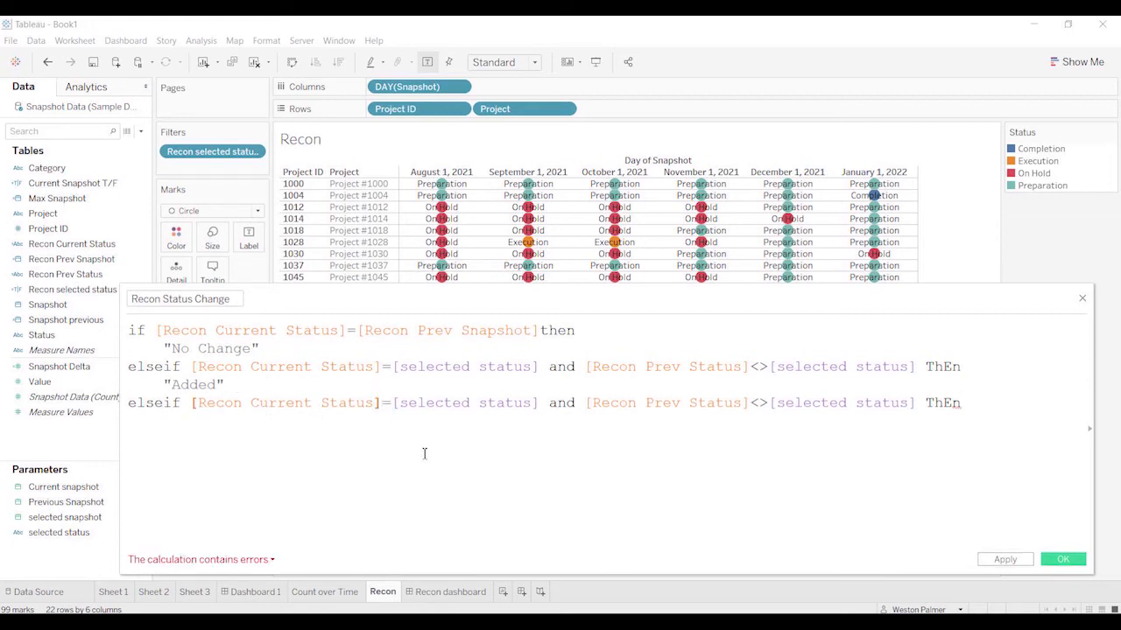
type("<>")
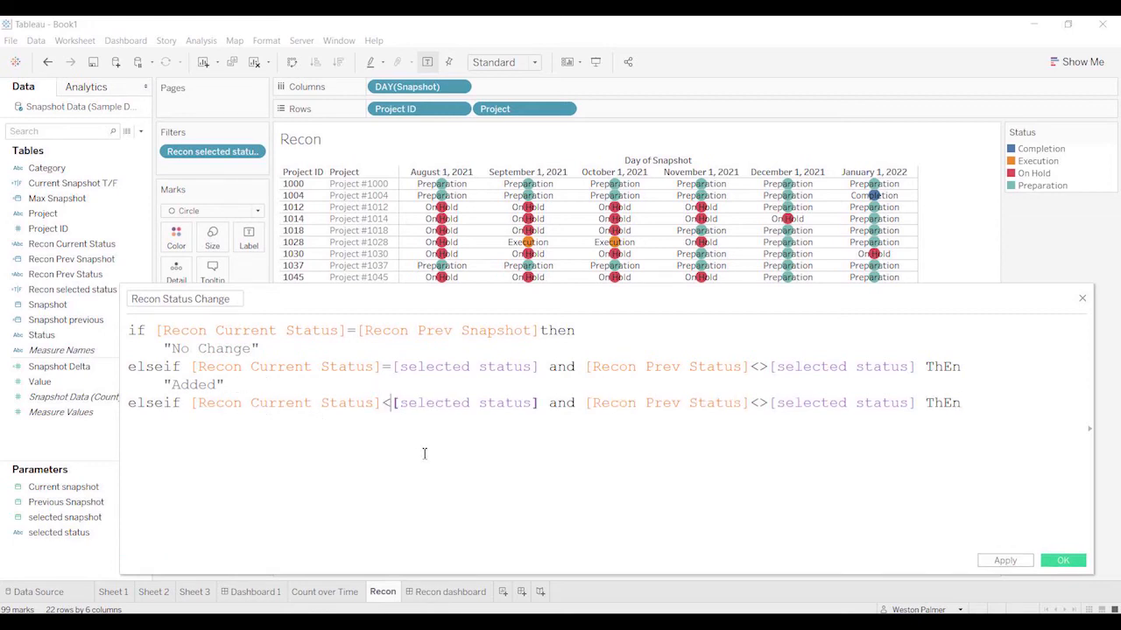
key("Delete")
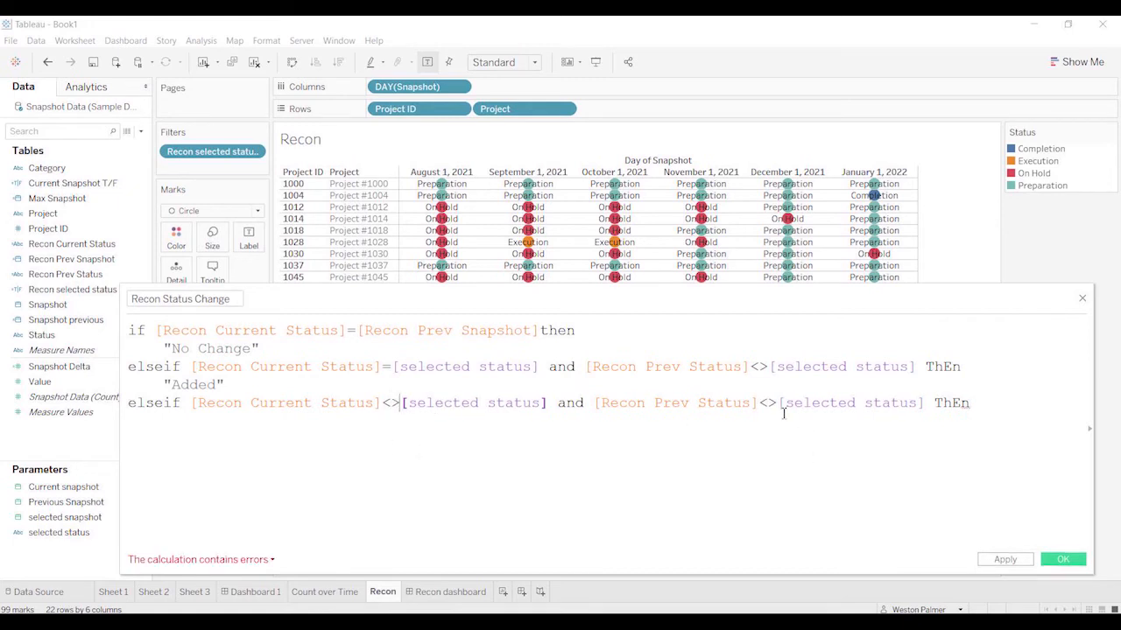
left_click(772, 403)
key("BackSpace")
key("BackSpace")
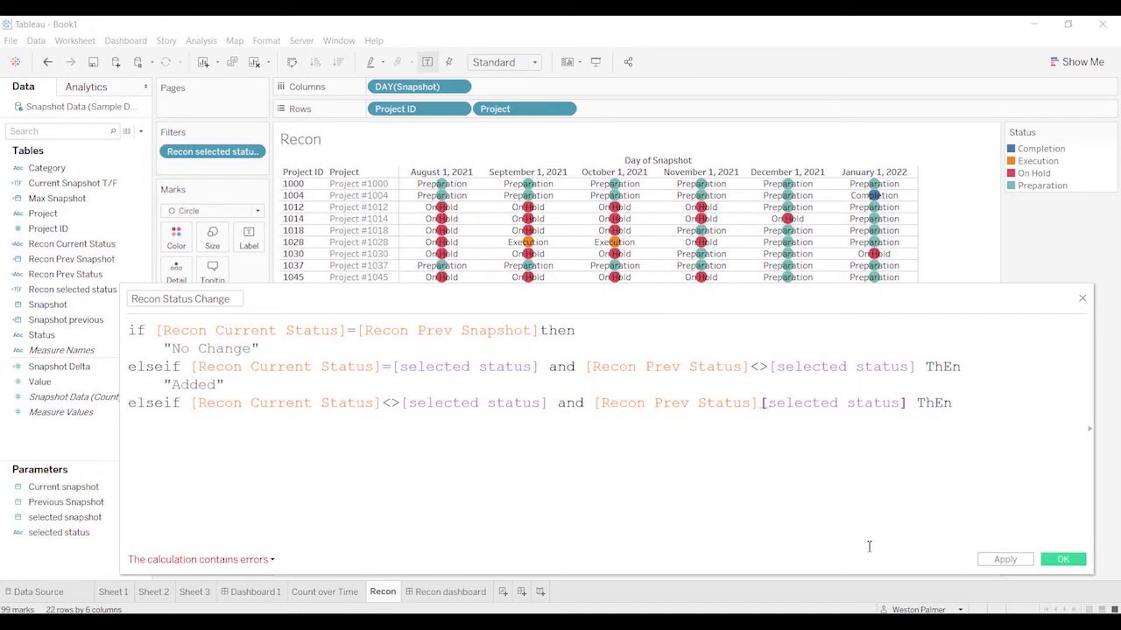
type("=")
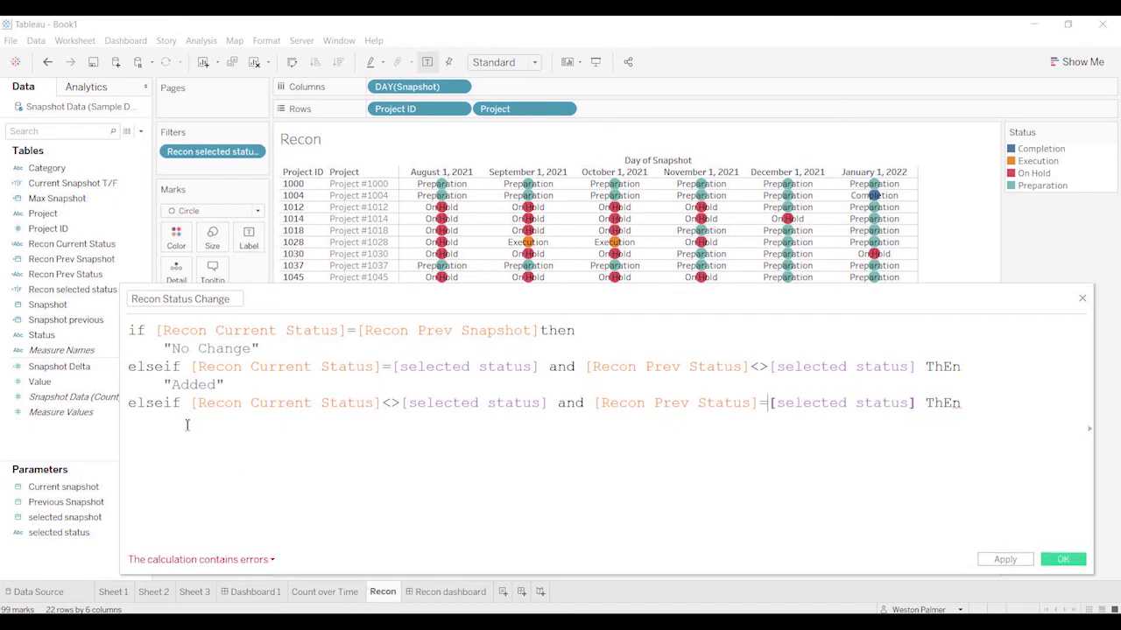
left_click(987, 408)
key("Return")
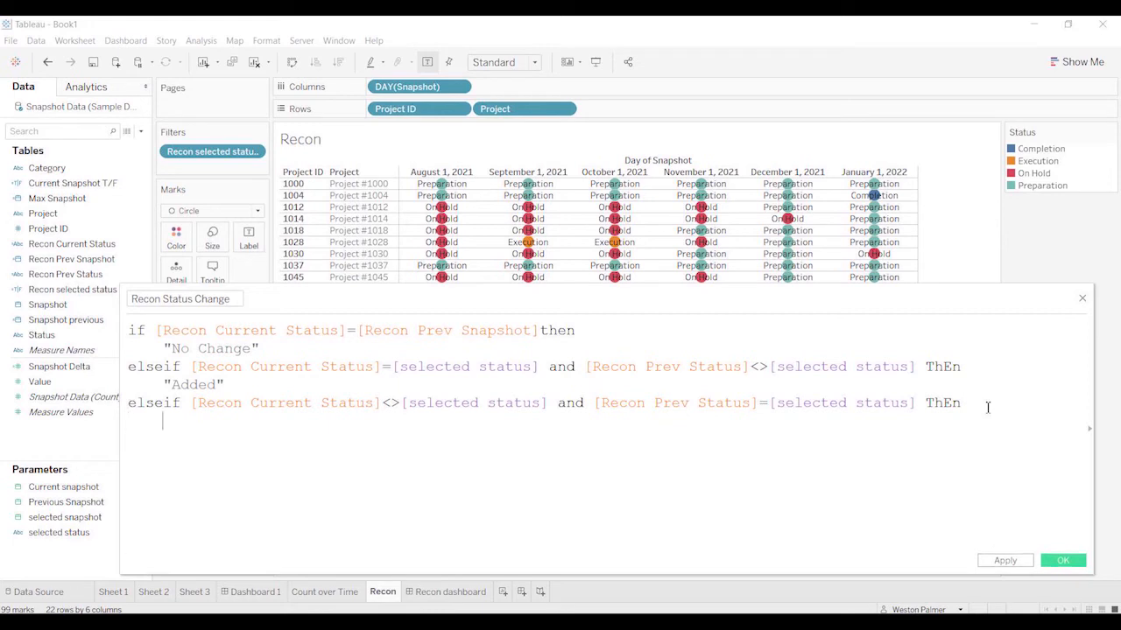
type("\"Dropped\"")
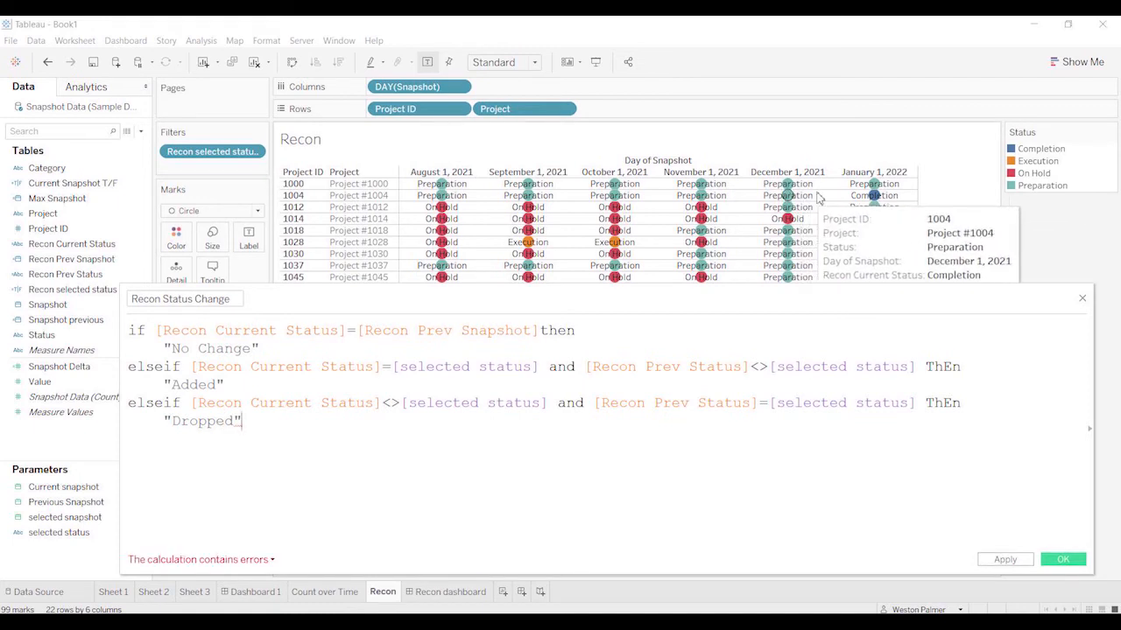
mouse_move(865, 204)
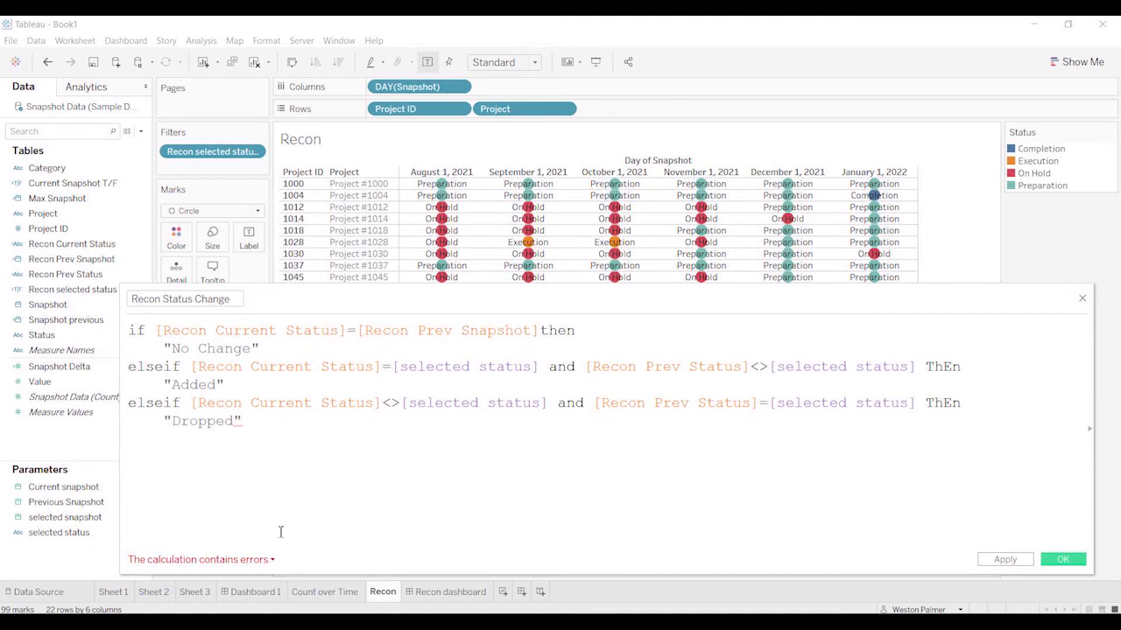
Step: Add an ELSEIF [Recon Prev Status] = "New" THEN "New" branch
key("Return")
type("el")
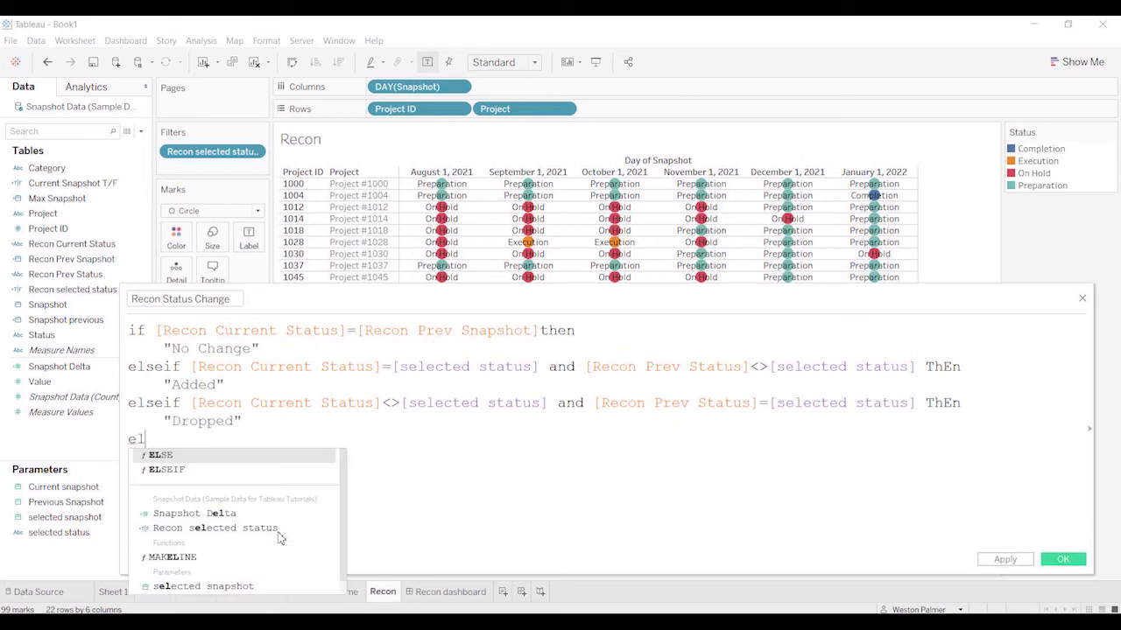
key("Down")
key("Return")
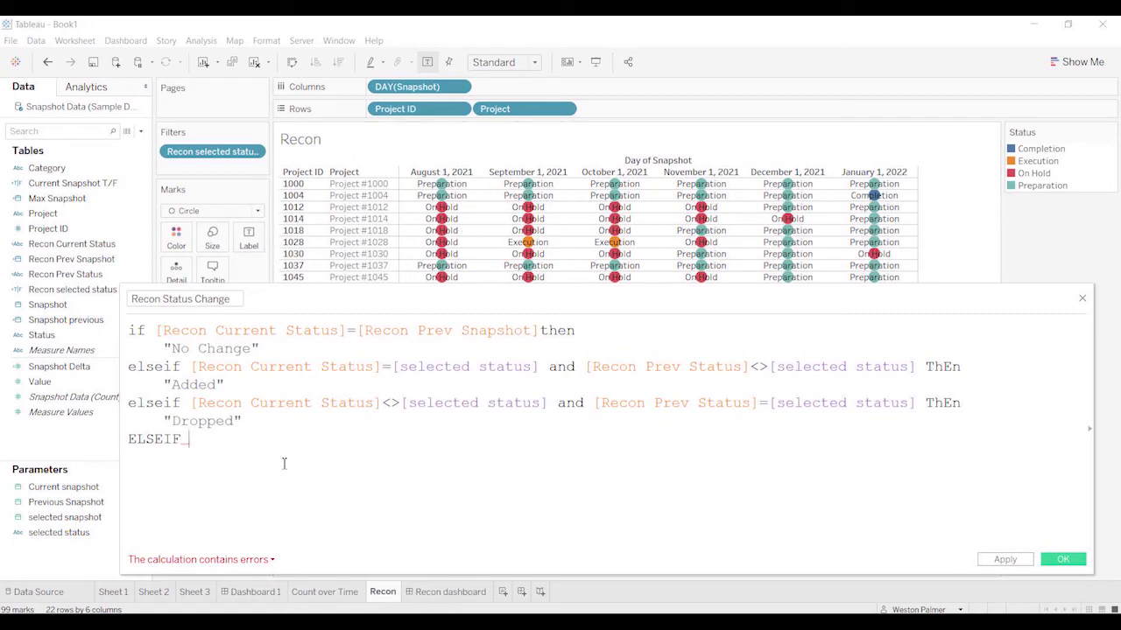
type("recon")
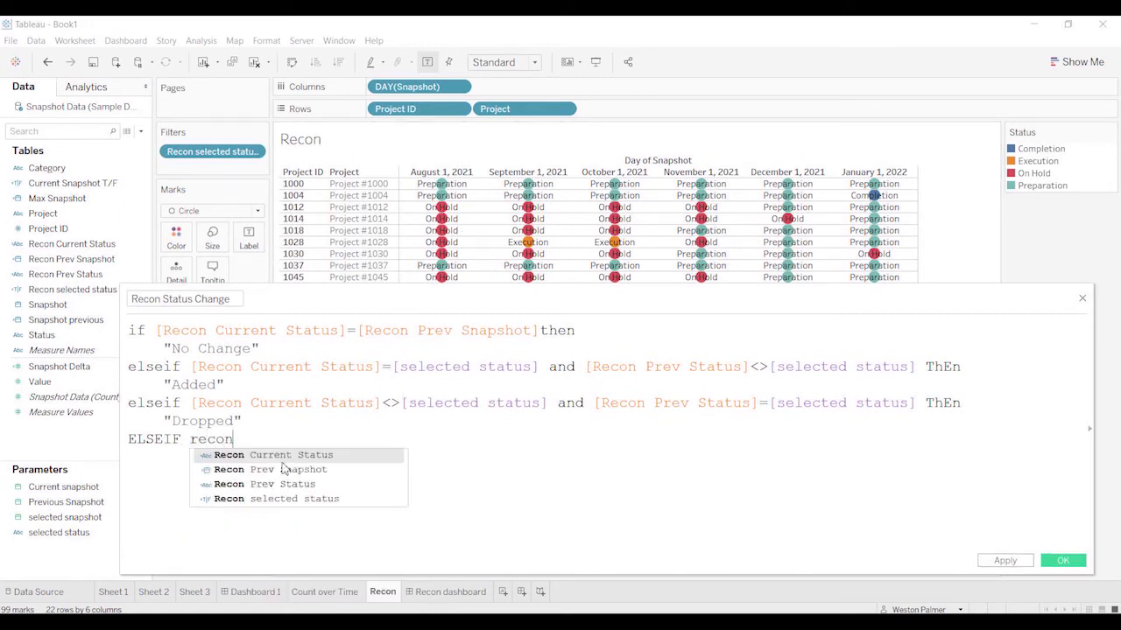
key("Down")
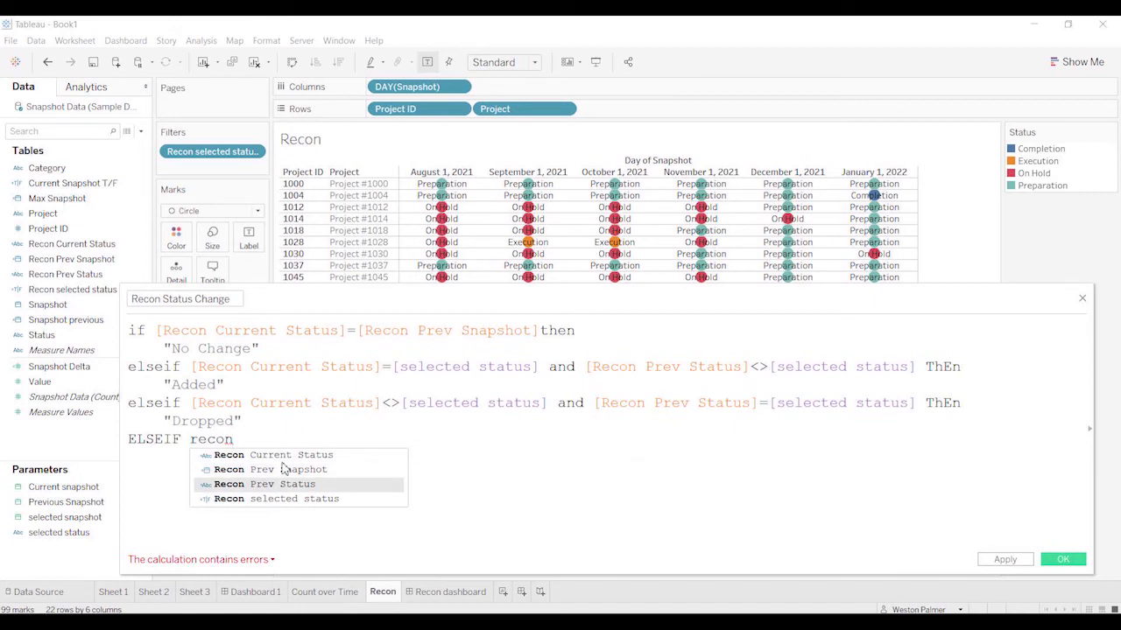
key("Return")
type("=")
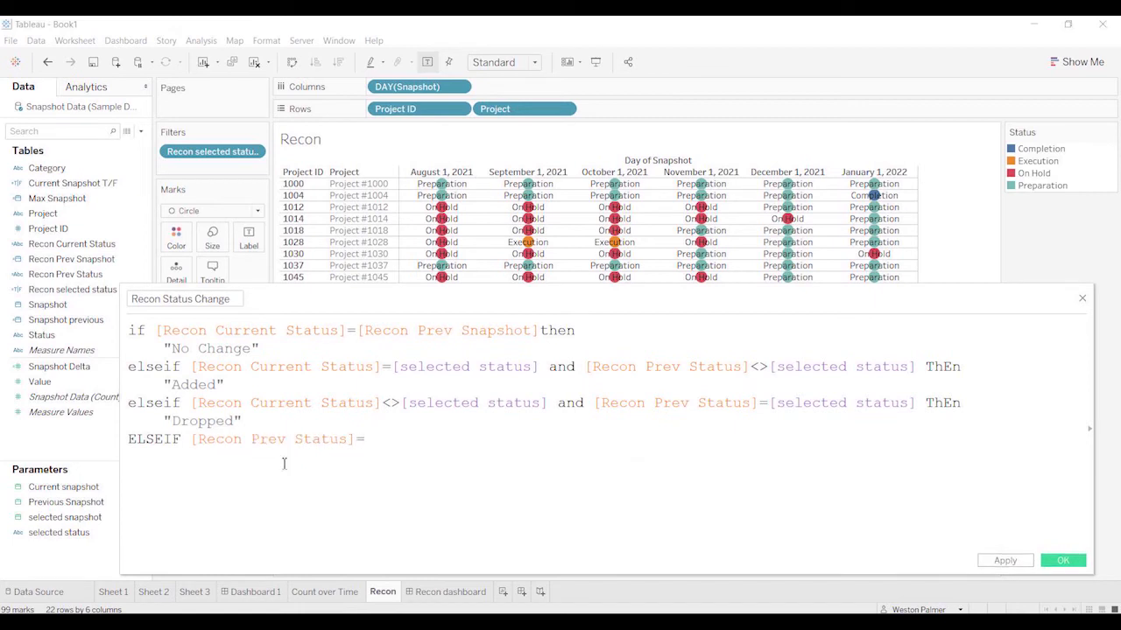
type("\"ne")
key("BackSpace")
key("BackSpace")
type("New\" the")
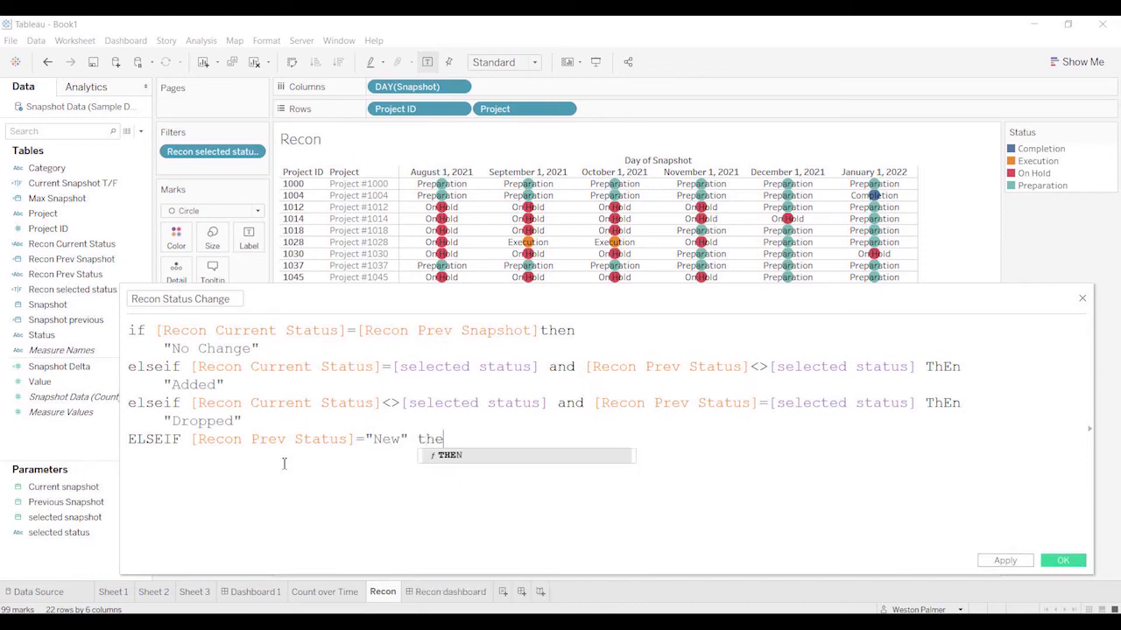
key("Return")
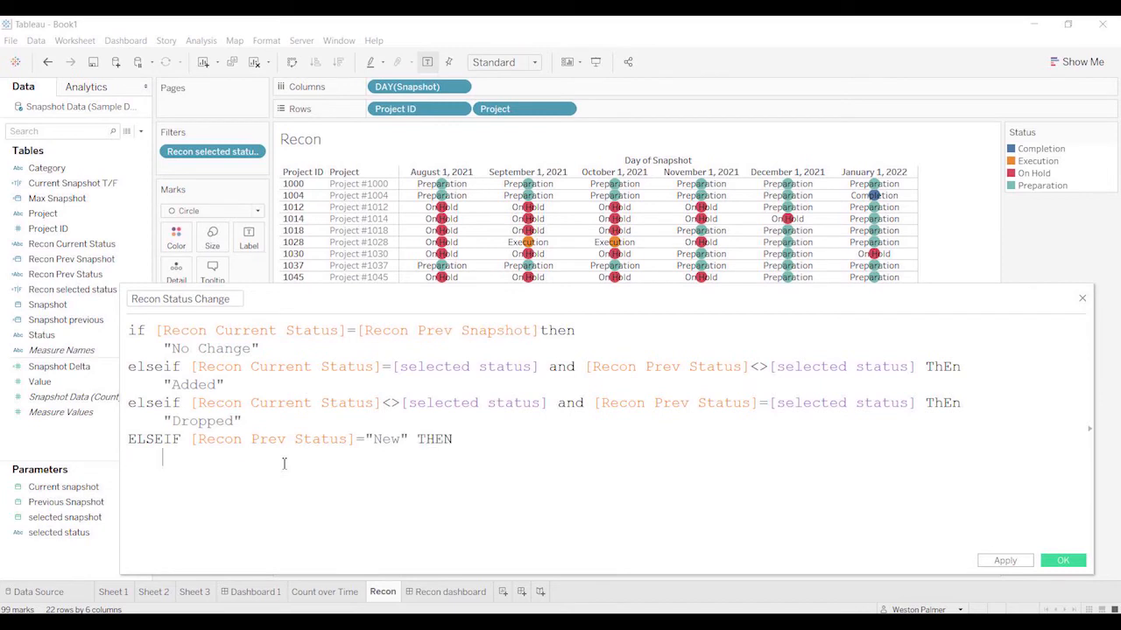
key("Return")
type("\"New\"")
Step: Close the formula with ELSE "No Change" and END
key("Return")
type("ELSE     \"No cng")
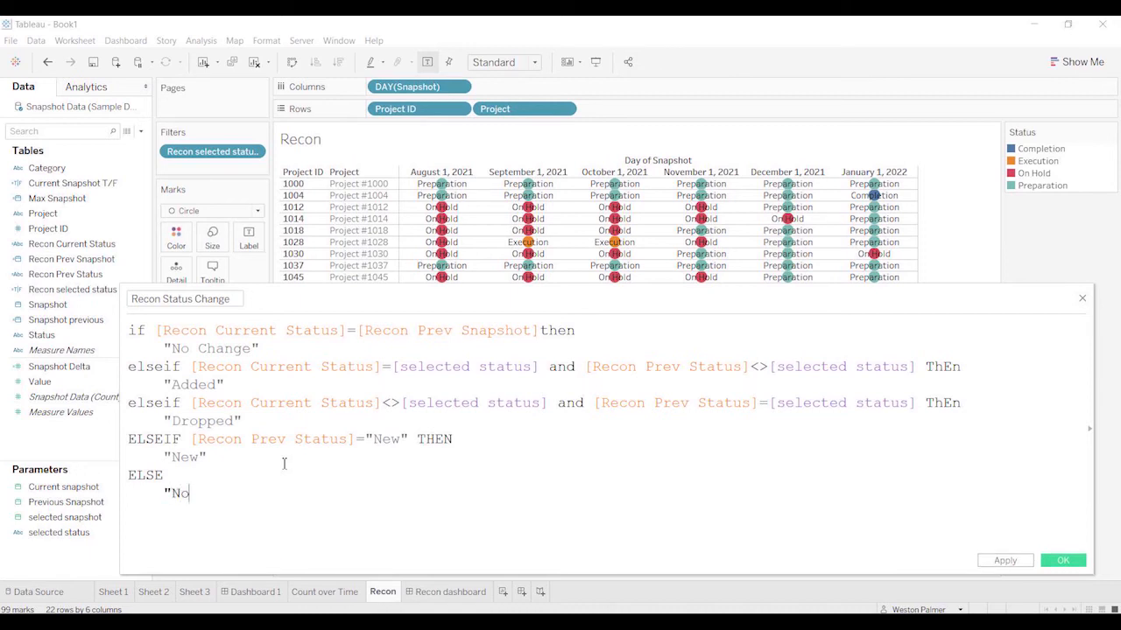
key("BackSpace")
key("BackSpace")
type("hnge")
key("BackSpace")
key("BackSpace")
key("BackSpace")
key("BackSpace")
key("BackSpace")
type("c")
key("BackSpace")
type("C")
type("hange")
type("\" ")
type("ed")
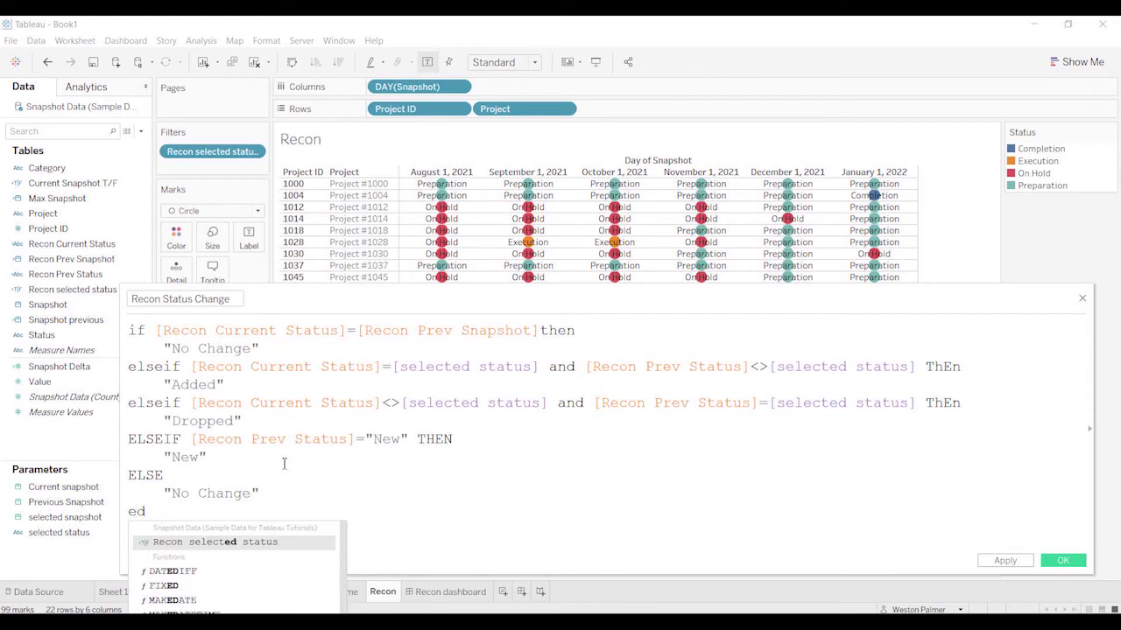
key("BackSpace")
type("nd")
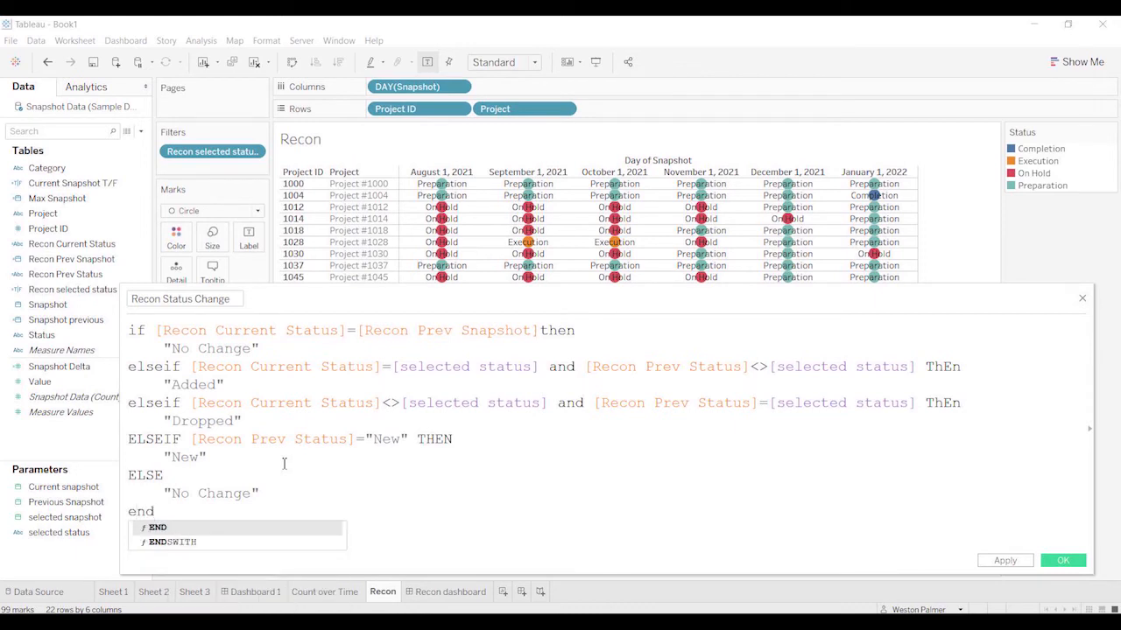
Step: Replace [Recon Prev Snapshot] with [Recon Prev Status] in the first IF condition so the formula validates
left_click(449, 548)
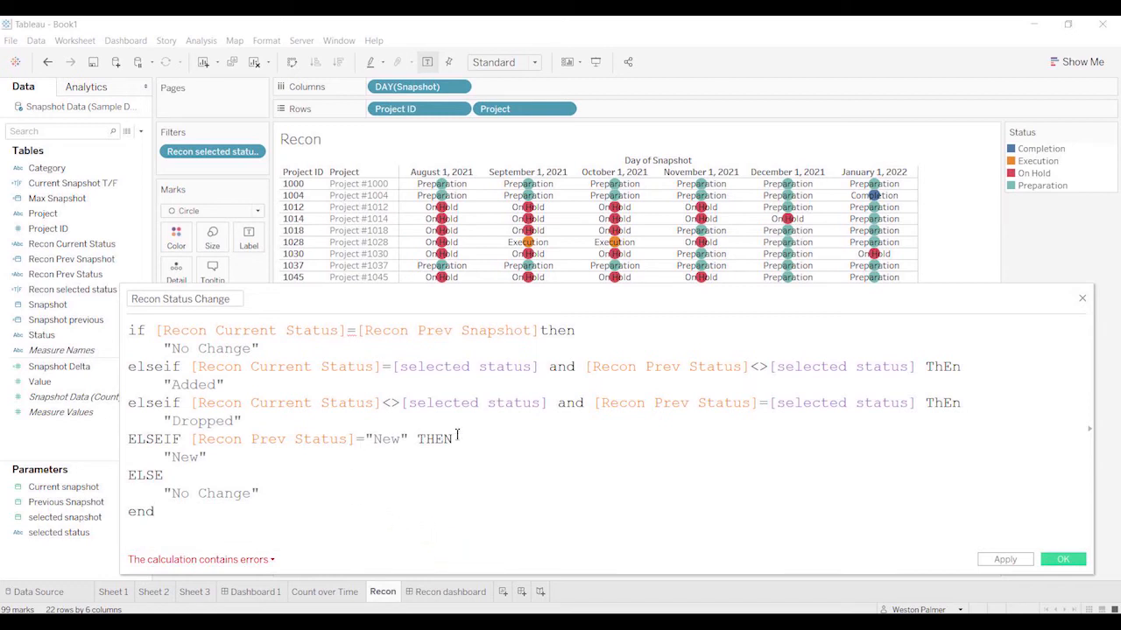
left_click(204, 562)
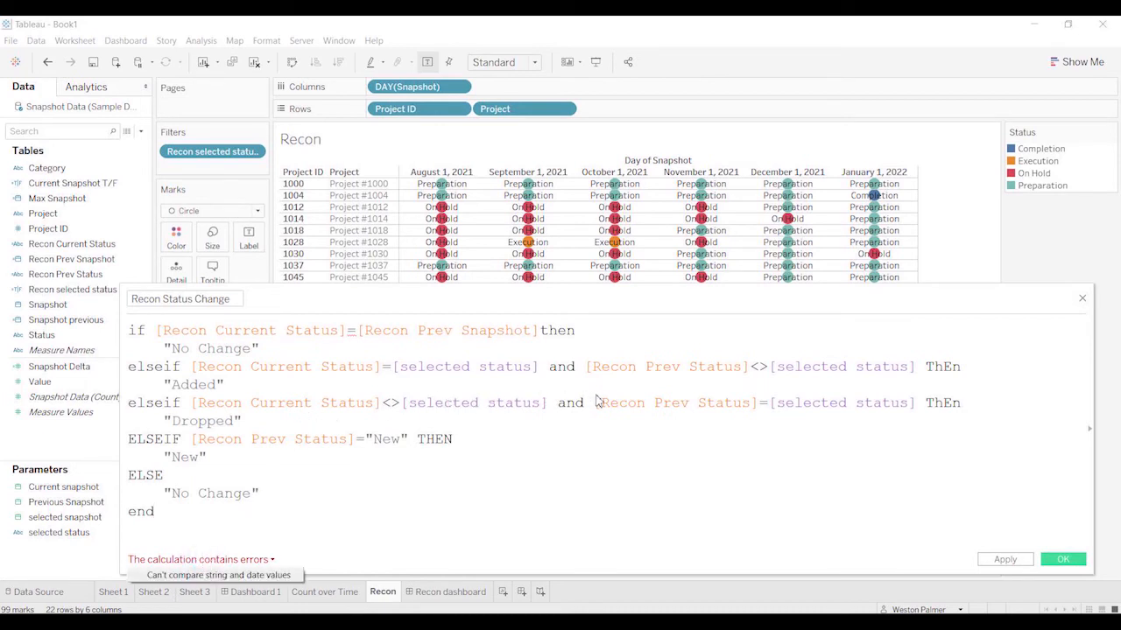
left_click(416, 330)
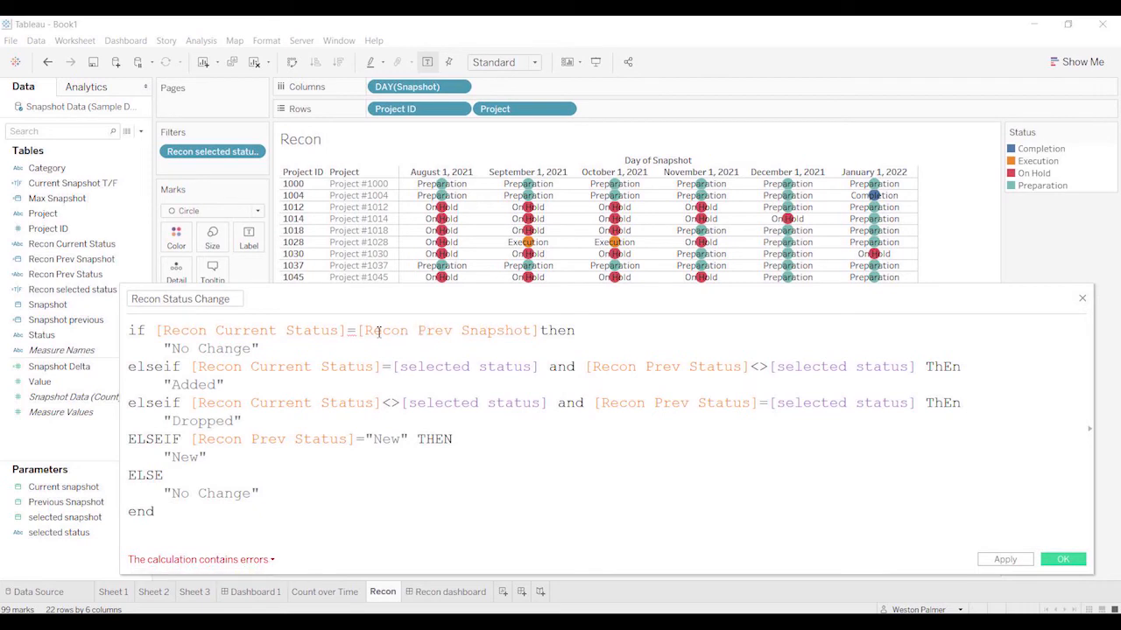
left_click(417, 330)
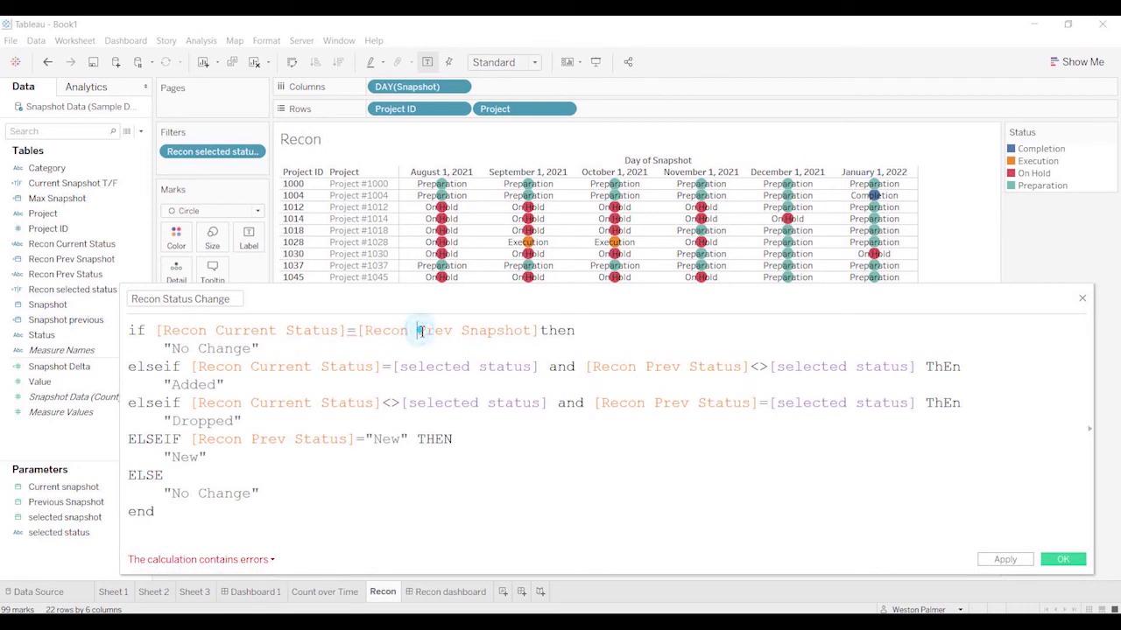
left_click_drag(461, 330, 536, 332)
type("st")
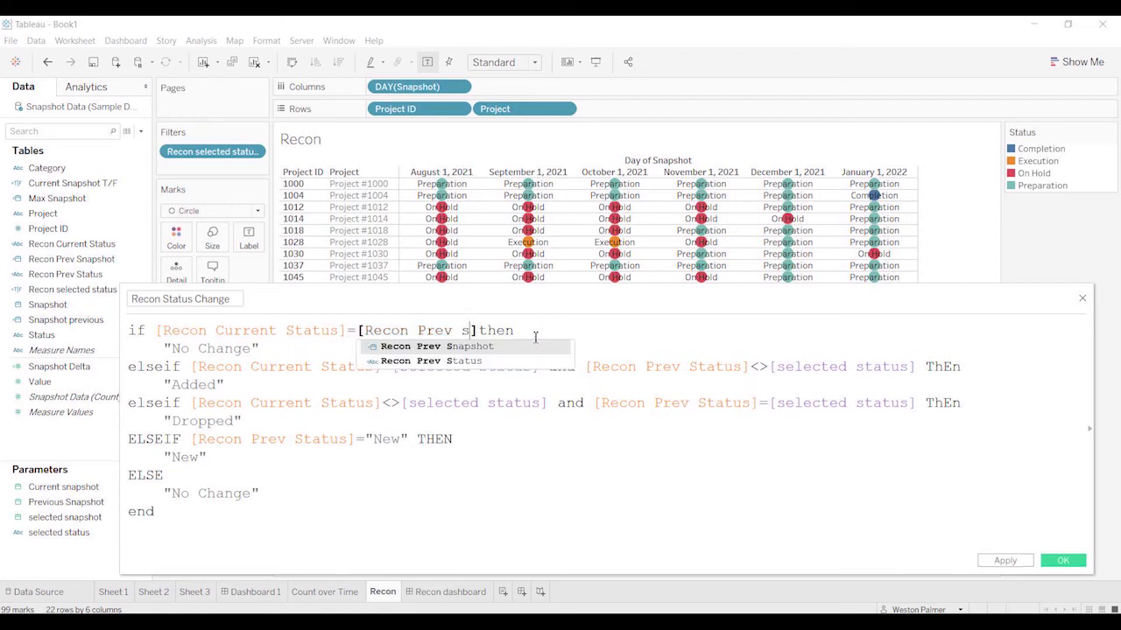
key("Return")
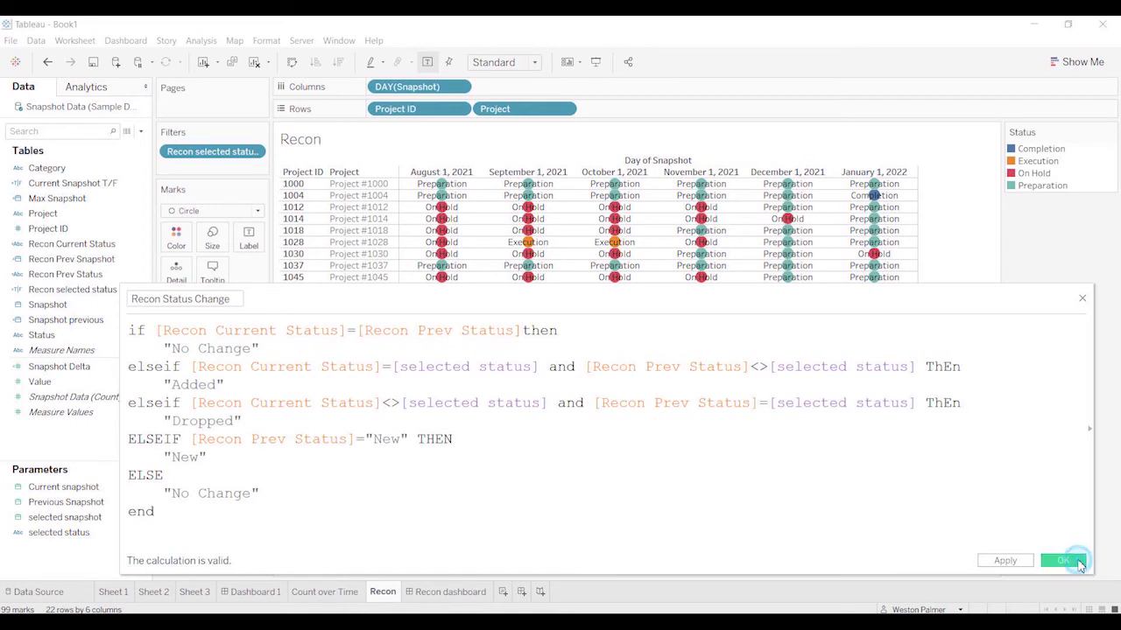
left_click(1073, 561)
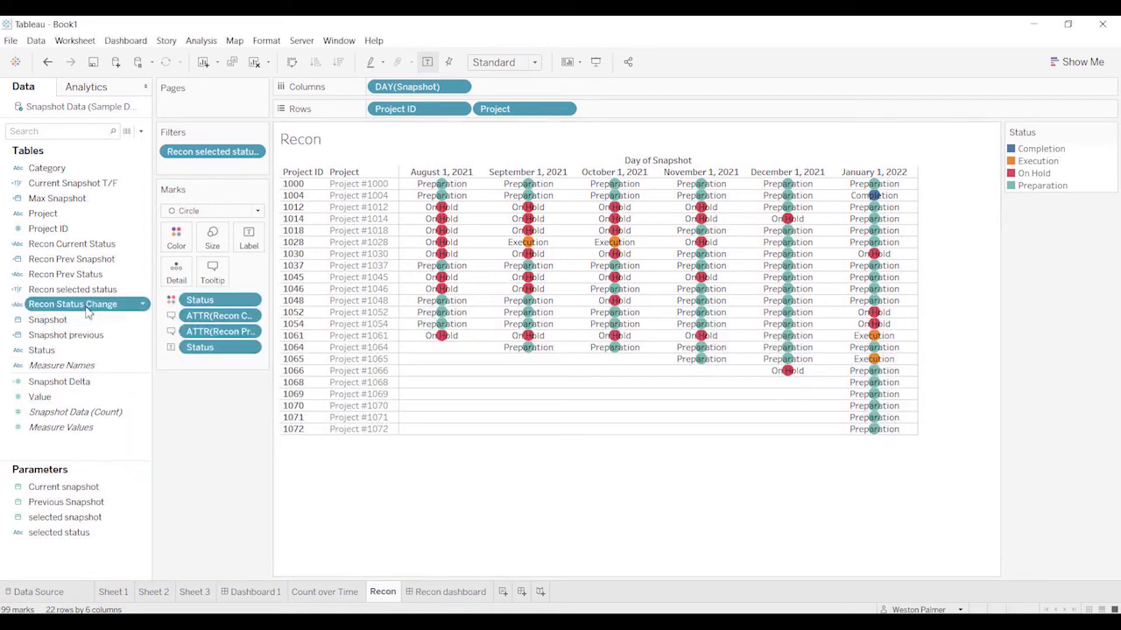
left_click_drag(92, 306, 648, 109)
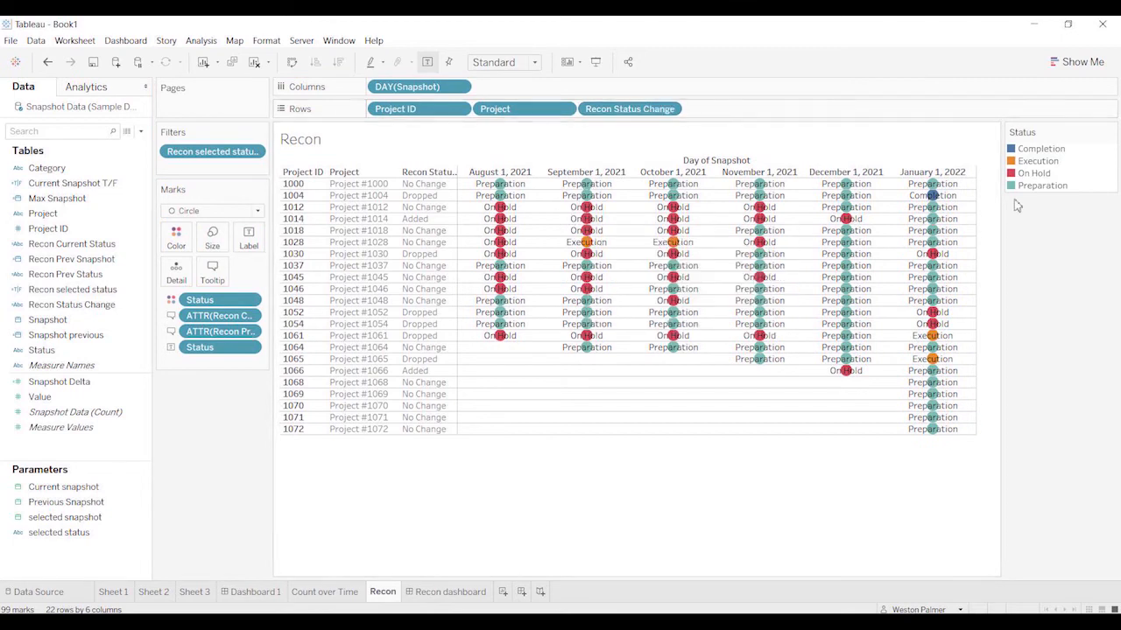
mouse_move(959, 203)
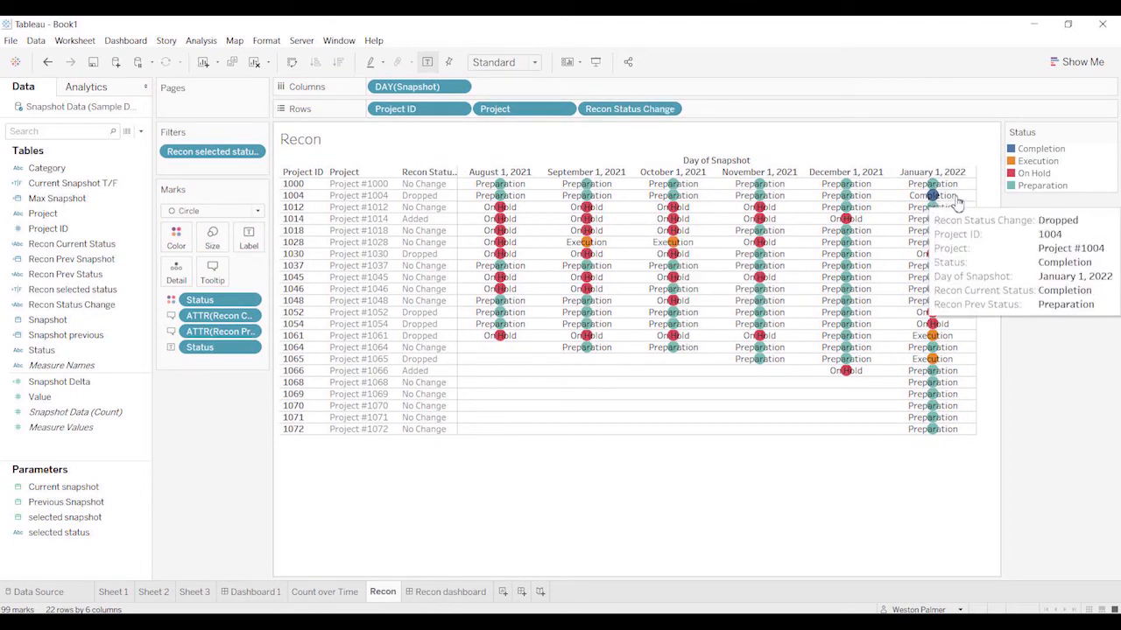
mouse_move(949, 224)
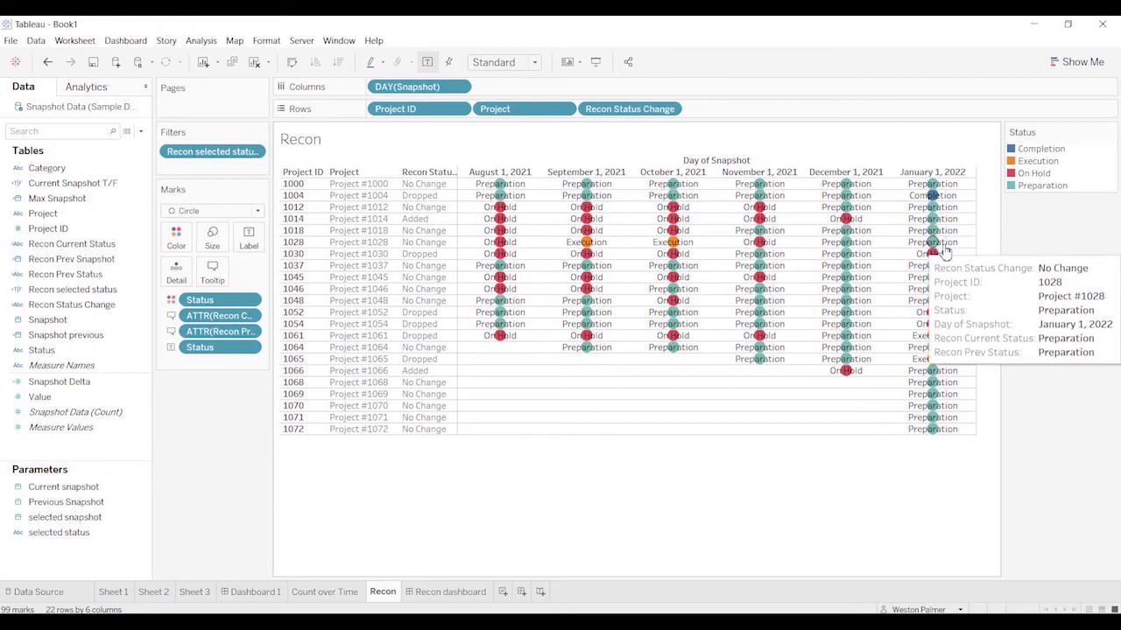
mouse_move(942, 253)
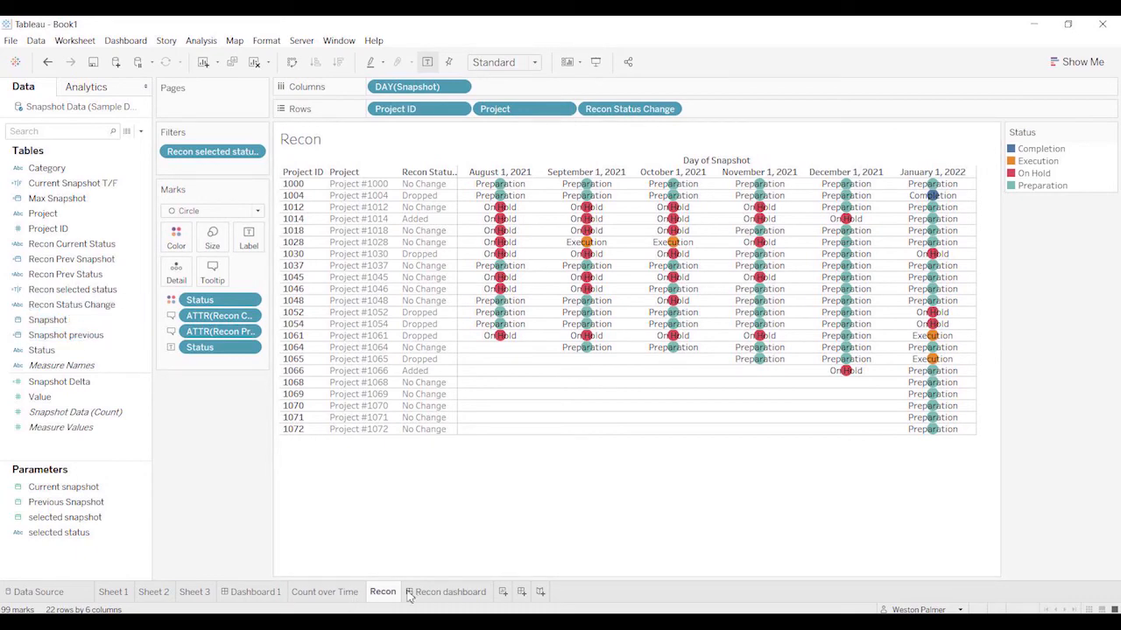
Step: On the Recon dashboard, select On Hold at the 8/1/2021 snapshot, then return to the Recon sheet
left_click(447, 592)
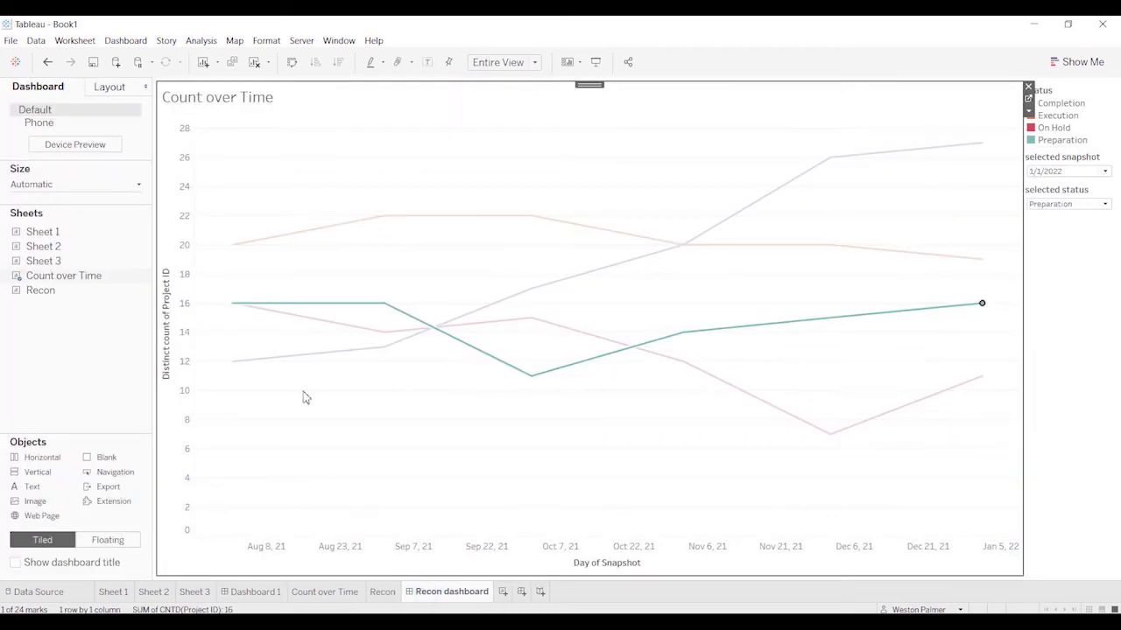
left_click(232, 305)
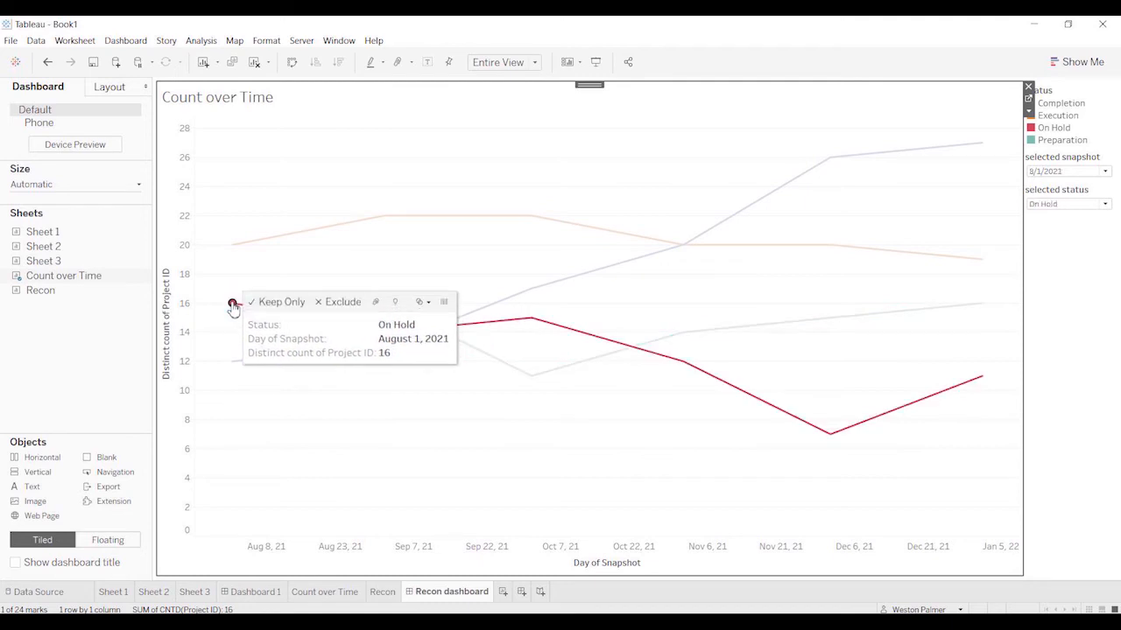
left_click(385, 594)
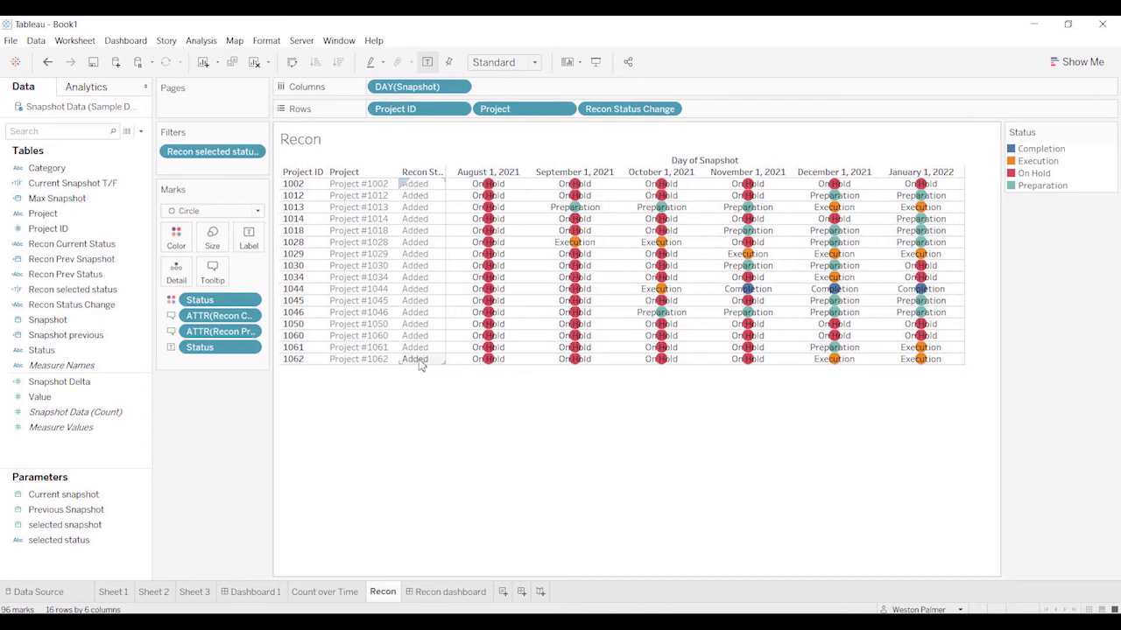
Step: Show the selected snapshot parameter control on the Recon sheet
left_click(145, 526)
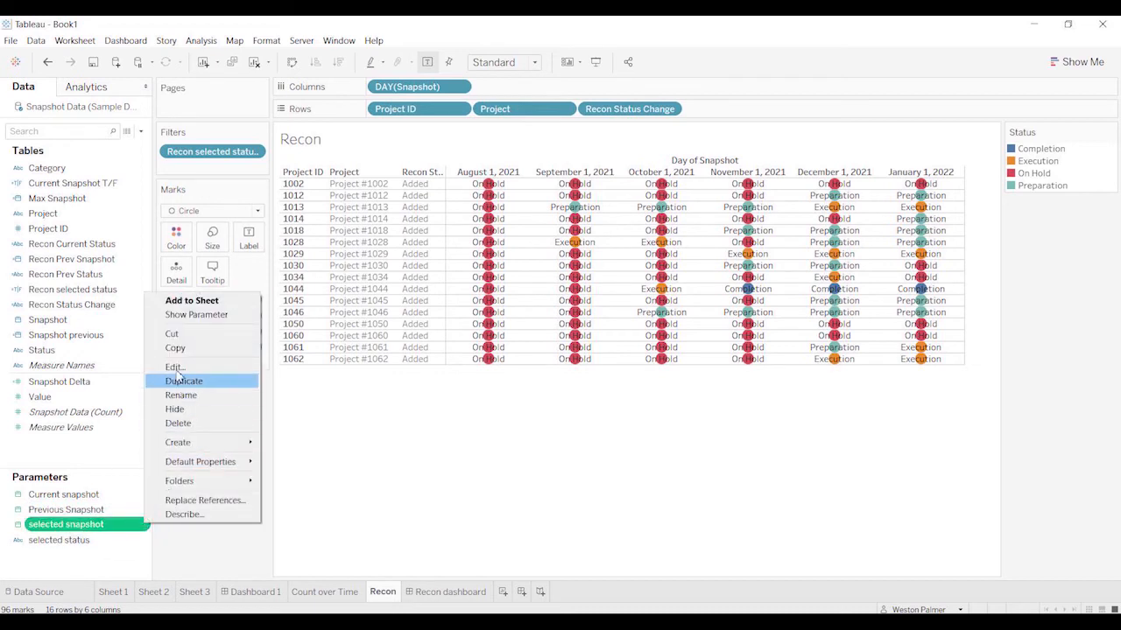
left_click(196, 315)
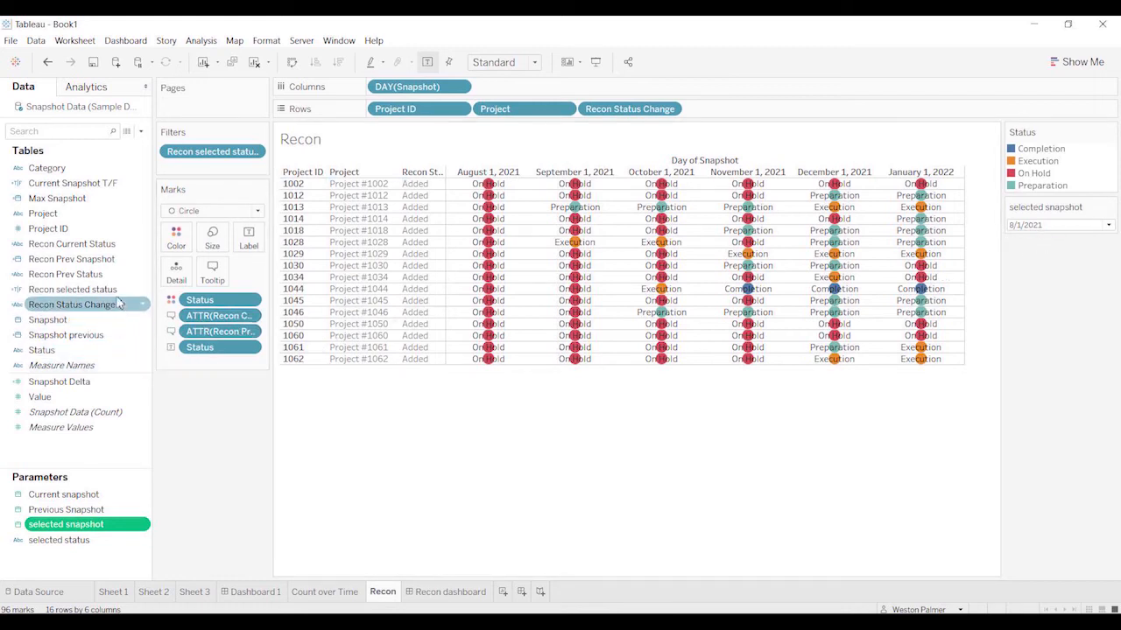
mouse_move(491, 271)
Step: Open the Recon Status Change calculation for editing and move the editor down
right_click(149, 306)
left_click(177, 378)
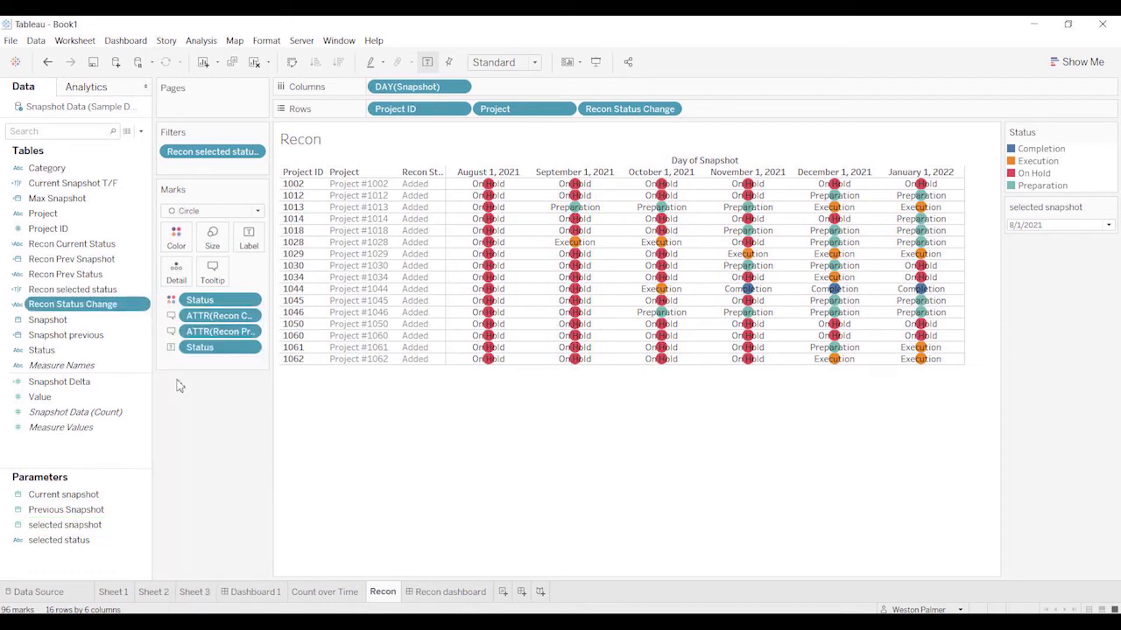
left_click_drag(336, 306, 341, 345)
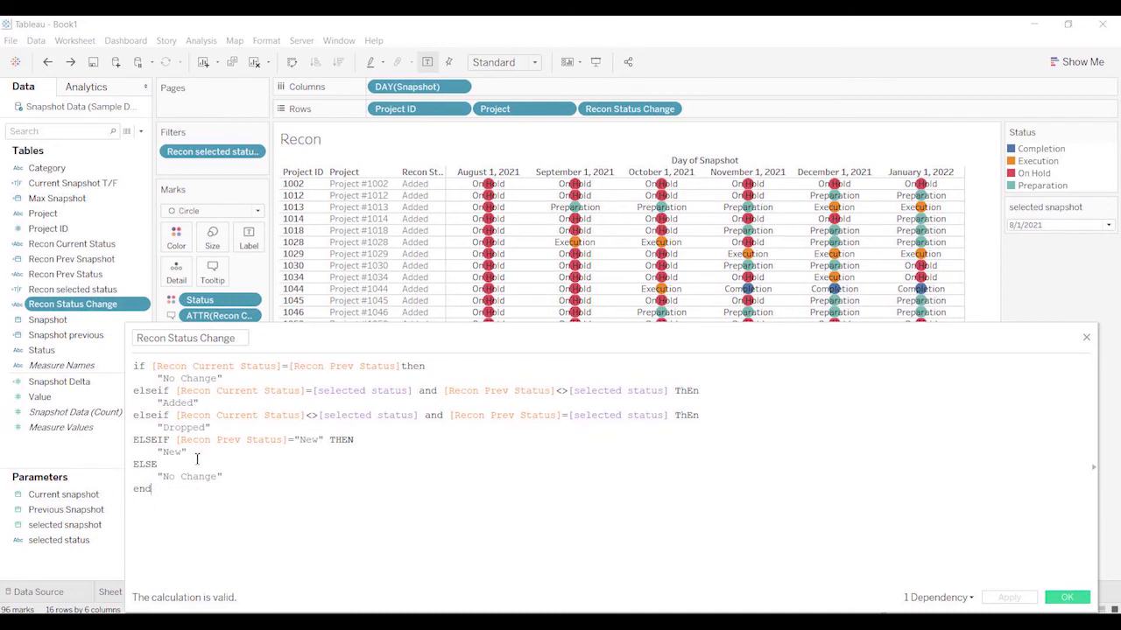
Step: Move the Prev Status = "New" branch right after No Change, delete the duplicate, and save
left_click_drag(198, 457, 222, 395)
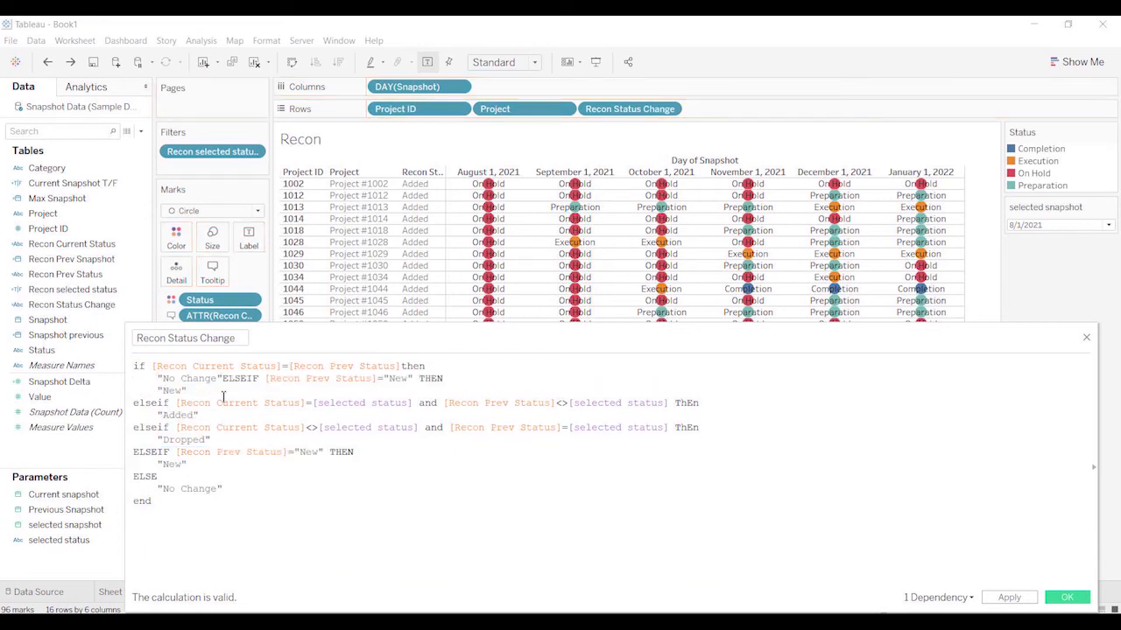
left_click(222, 381)
key("Return")
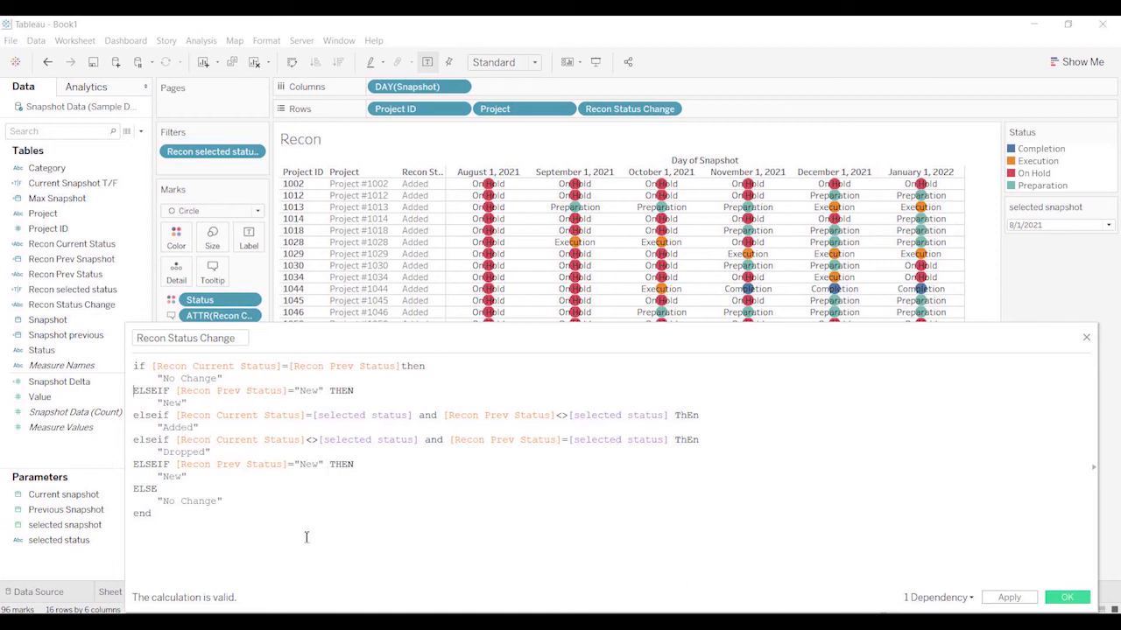
left_click_drag(207, 479, 104, 470)
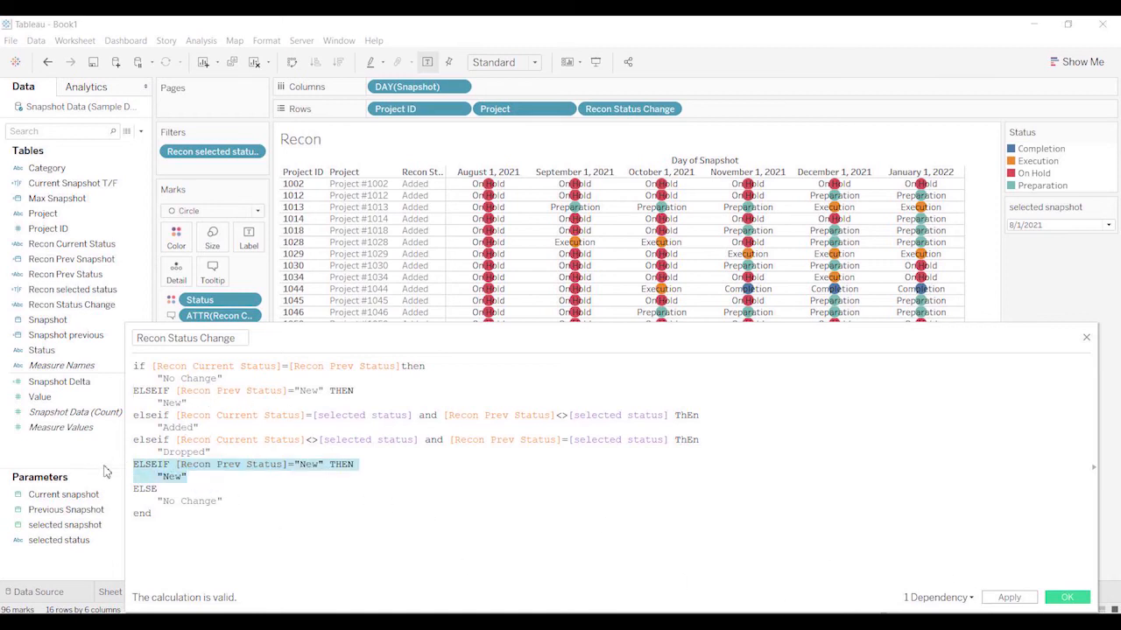
key("BackSpace")
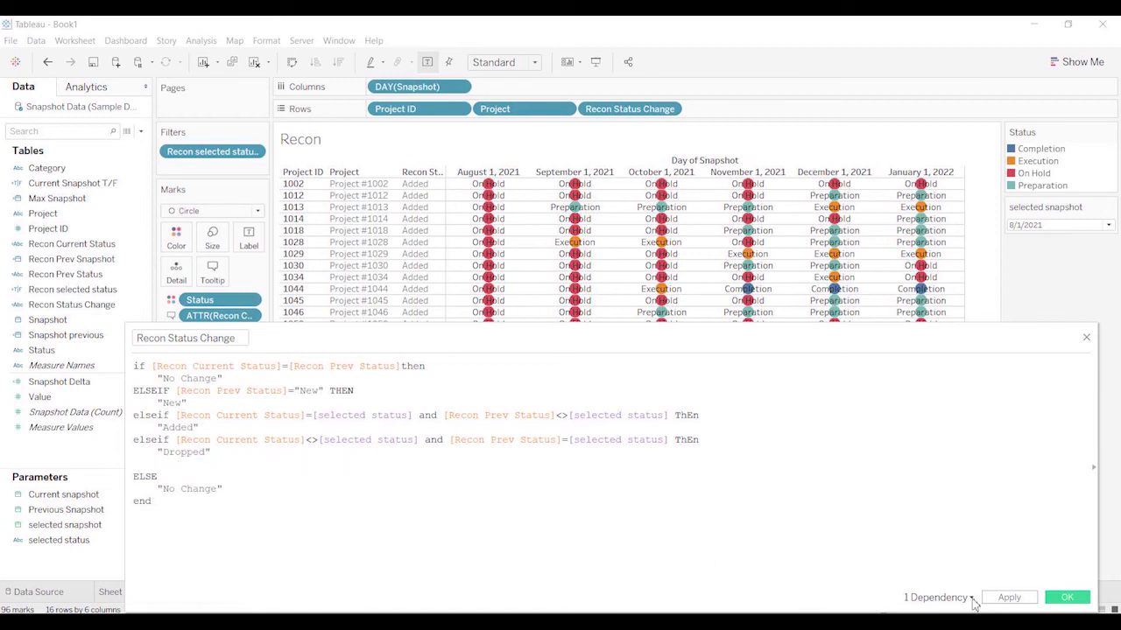
left_click(1002, 597)
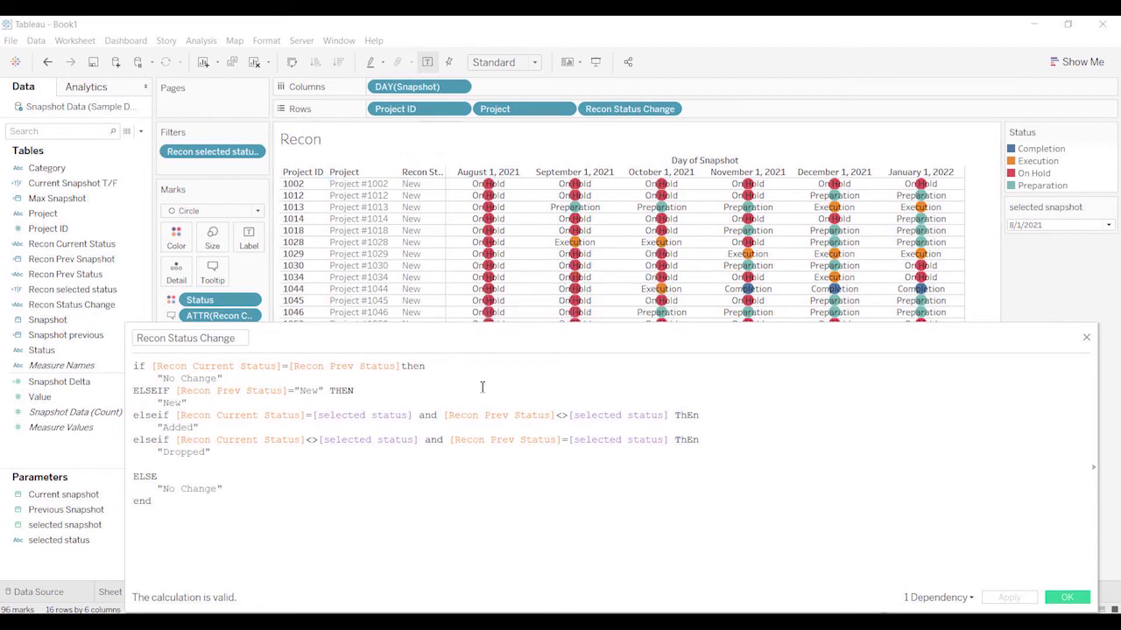
left_click(1075, 600)
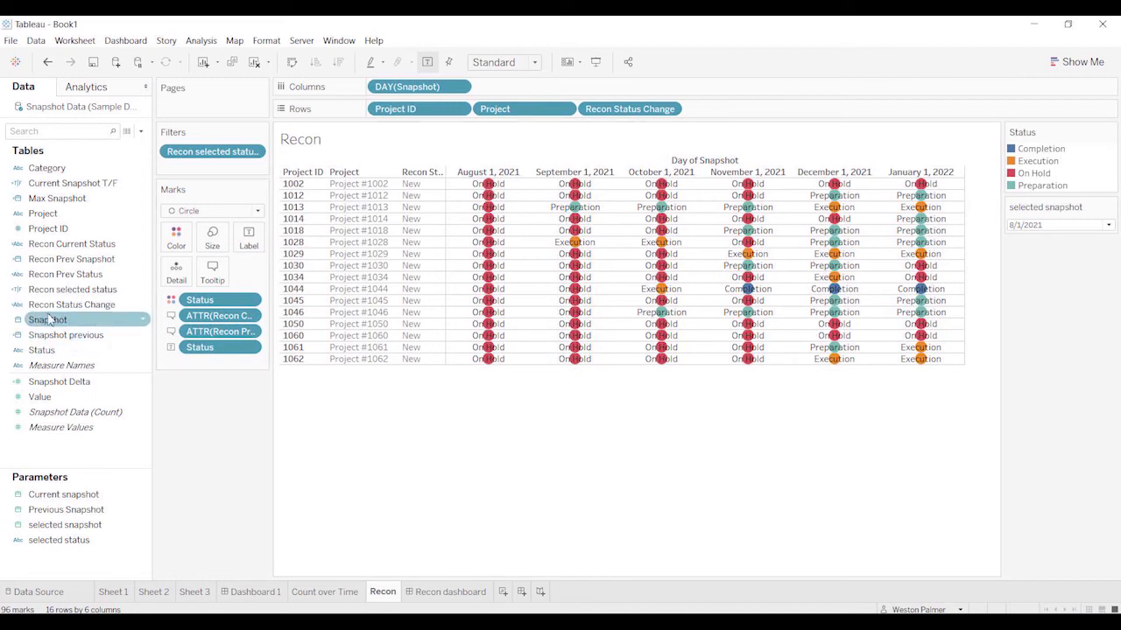
Step: Replace the Recon selected status filter with a Recon Status Change filter including all values
left_click_drag(52, 310, 186, 170)
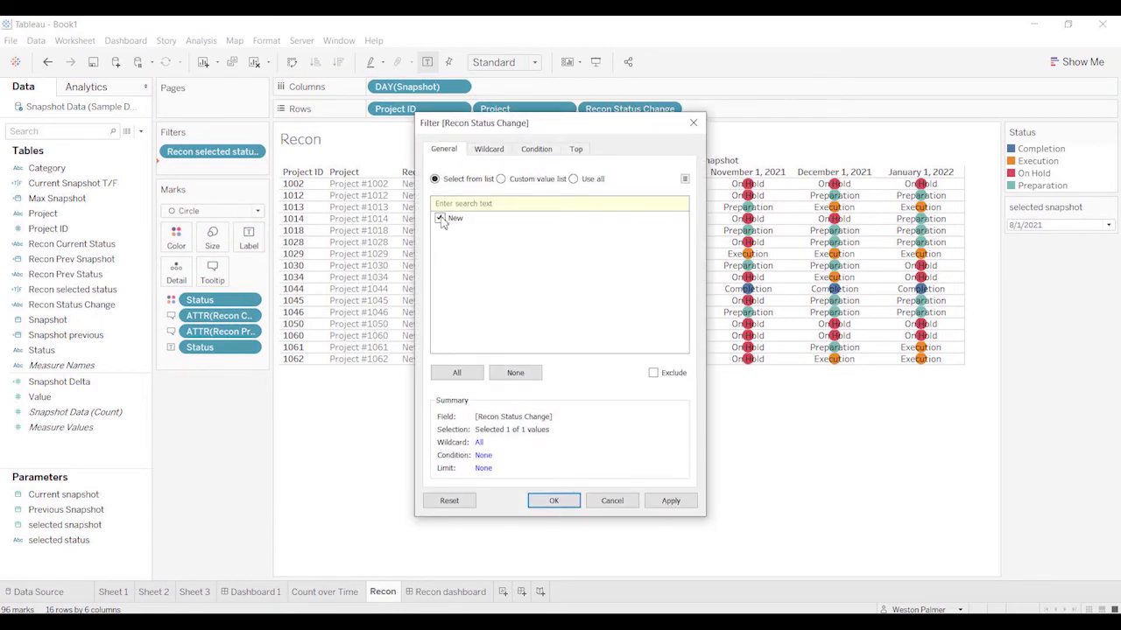
left_click(440, 219)
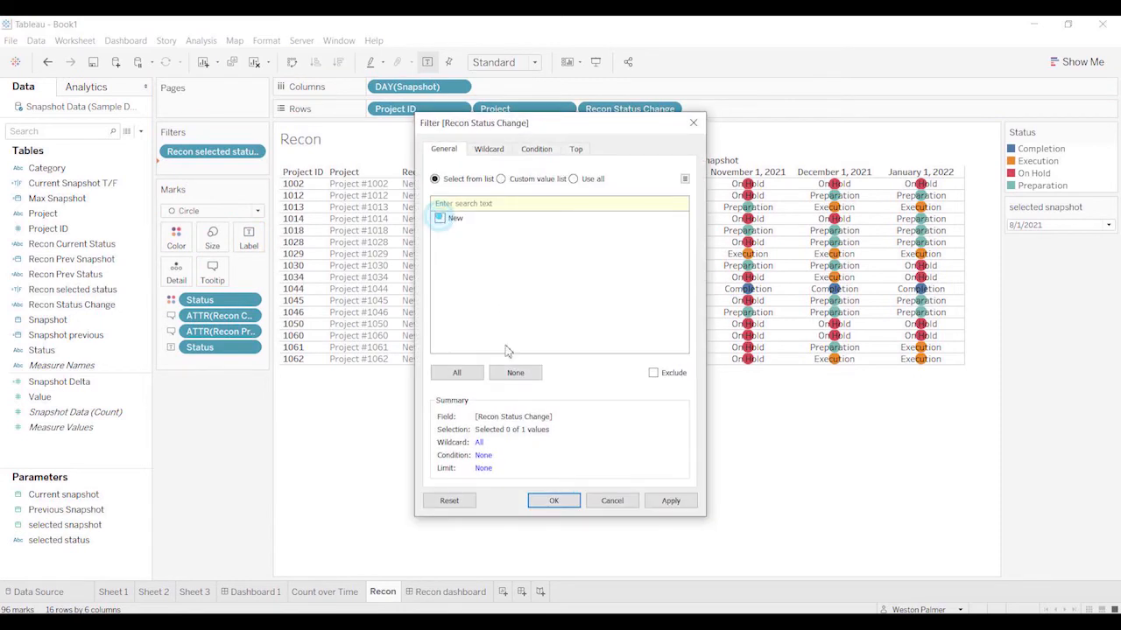
left_click(563, 507)
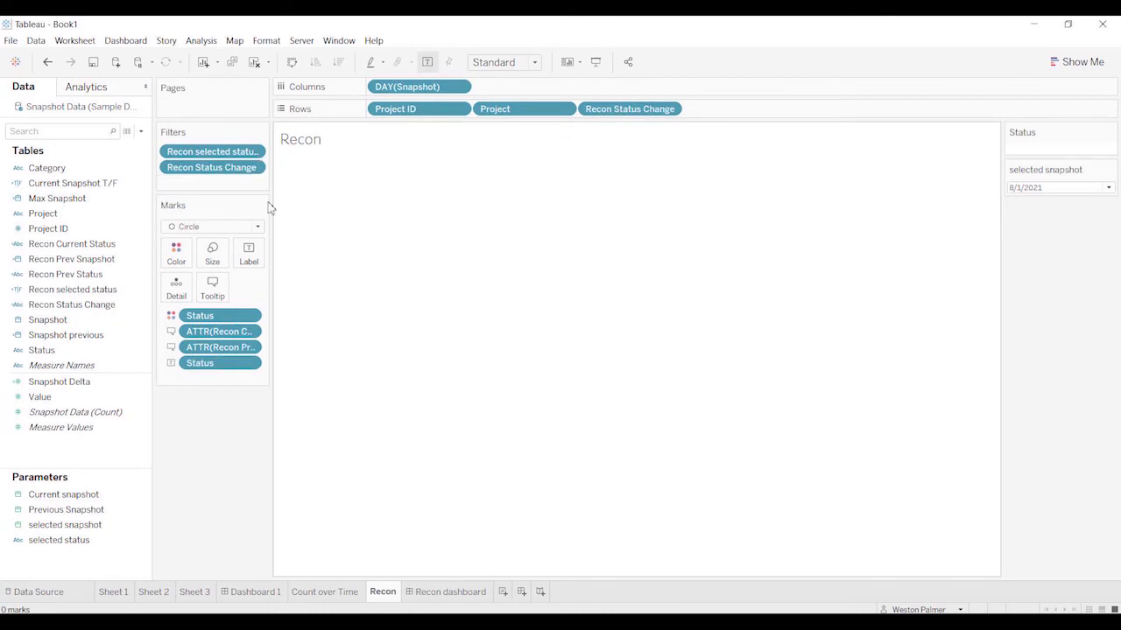
left_click_drag(232, 157, 231, 438)
left_click(253, 152)
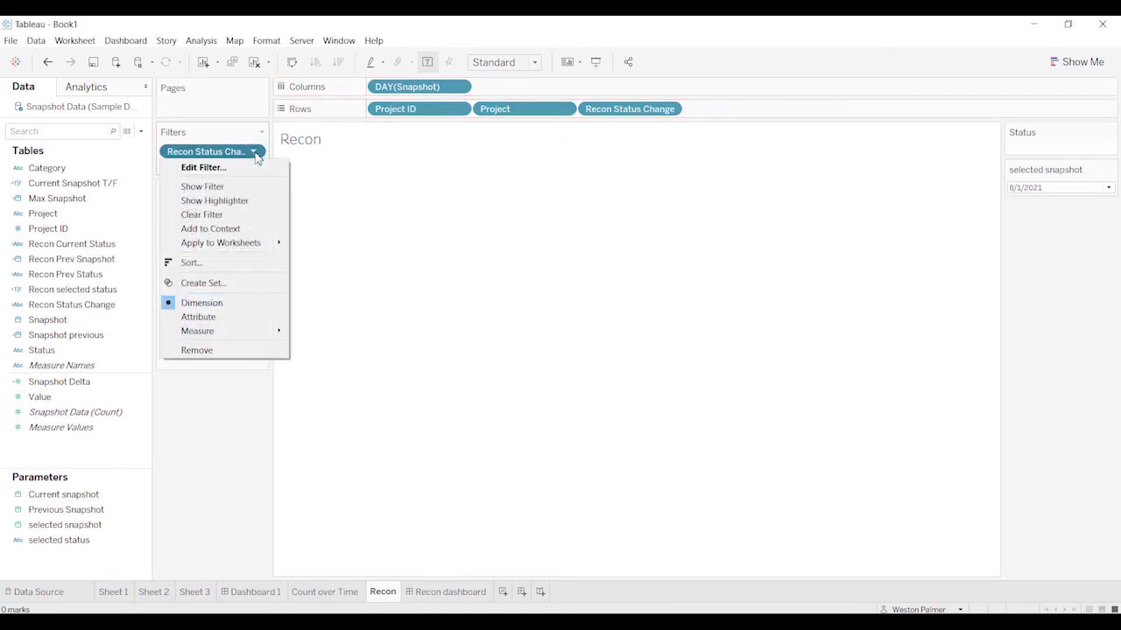
left_click(244, 174)
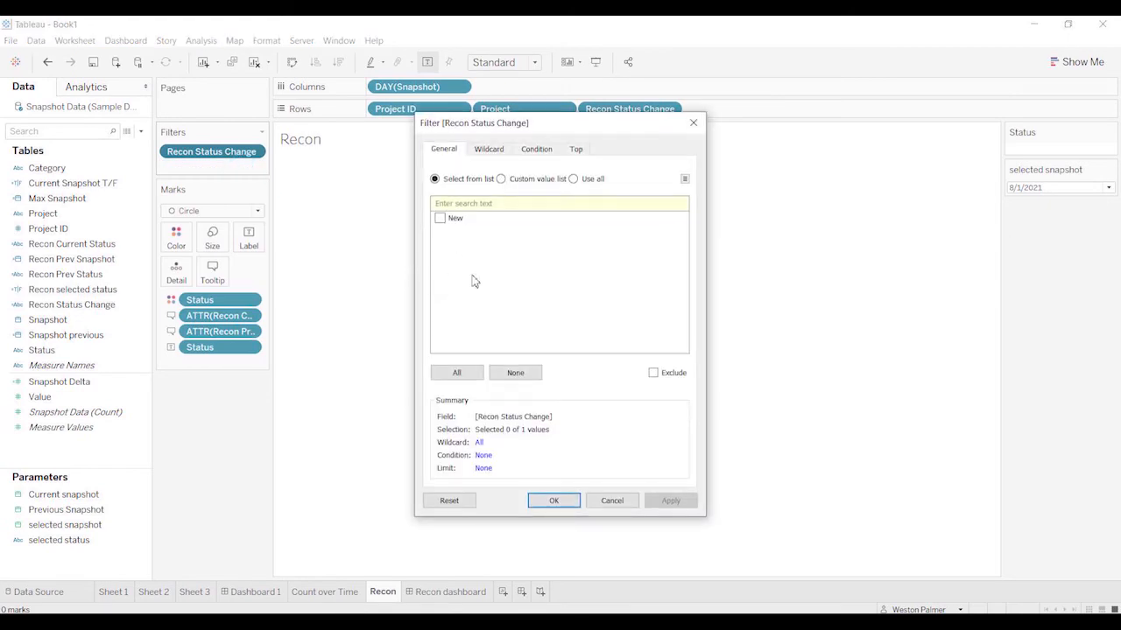
left_click(469, 372)
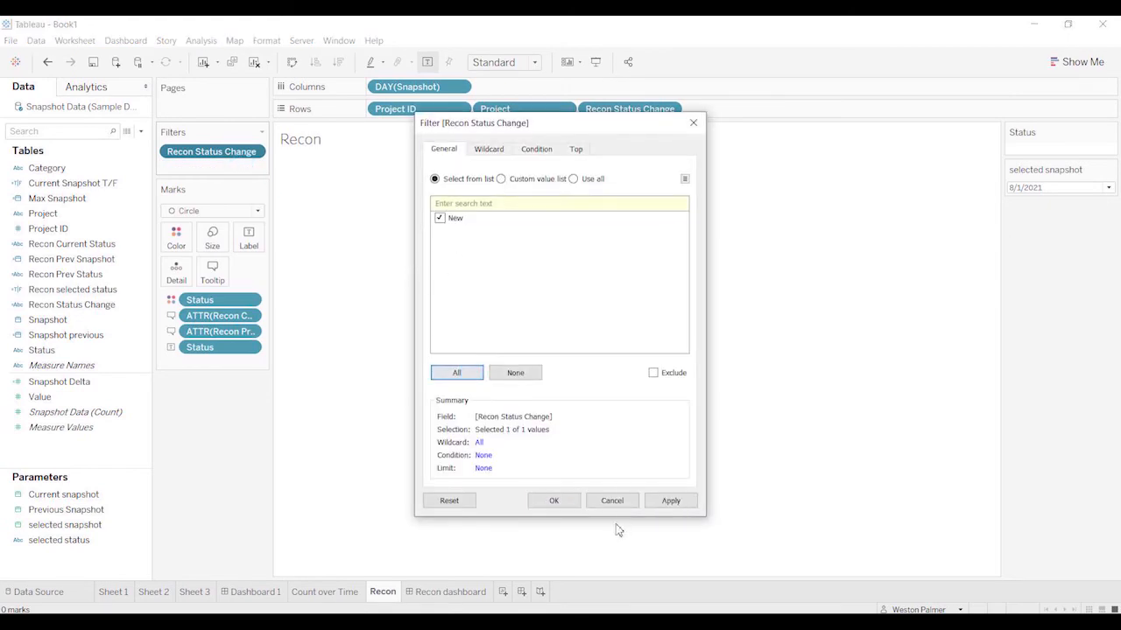
left_click(569, 500)
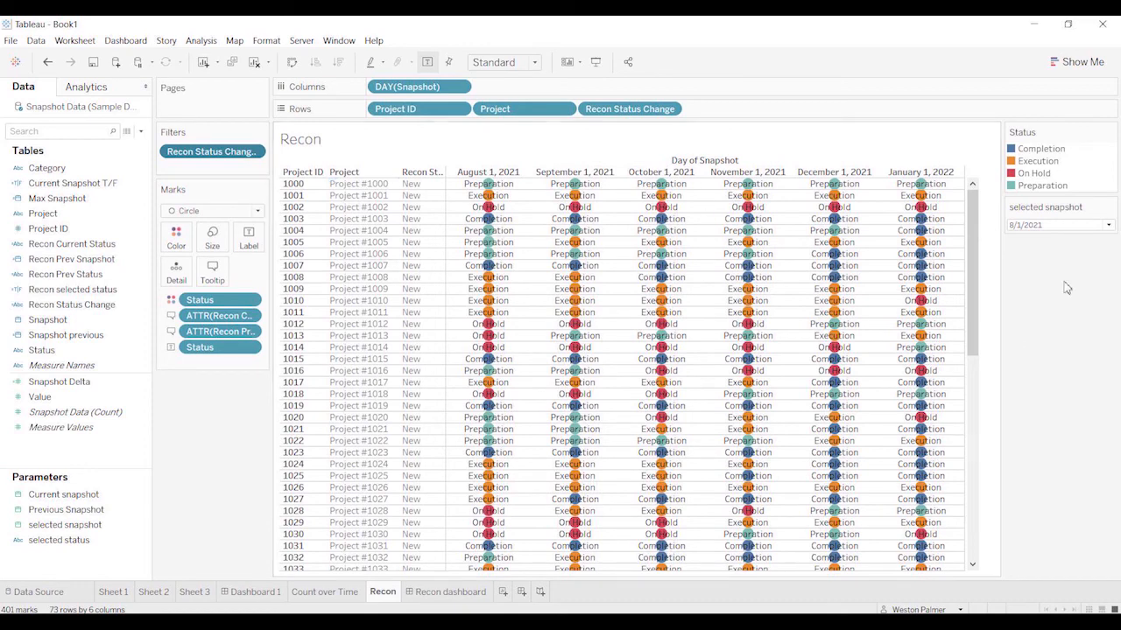
Step: Switch the selected snapshot to 9/1/2021 and filter Recon Status Change to Dropped only
left_click(1108, 225)
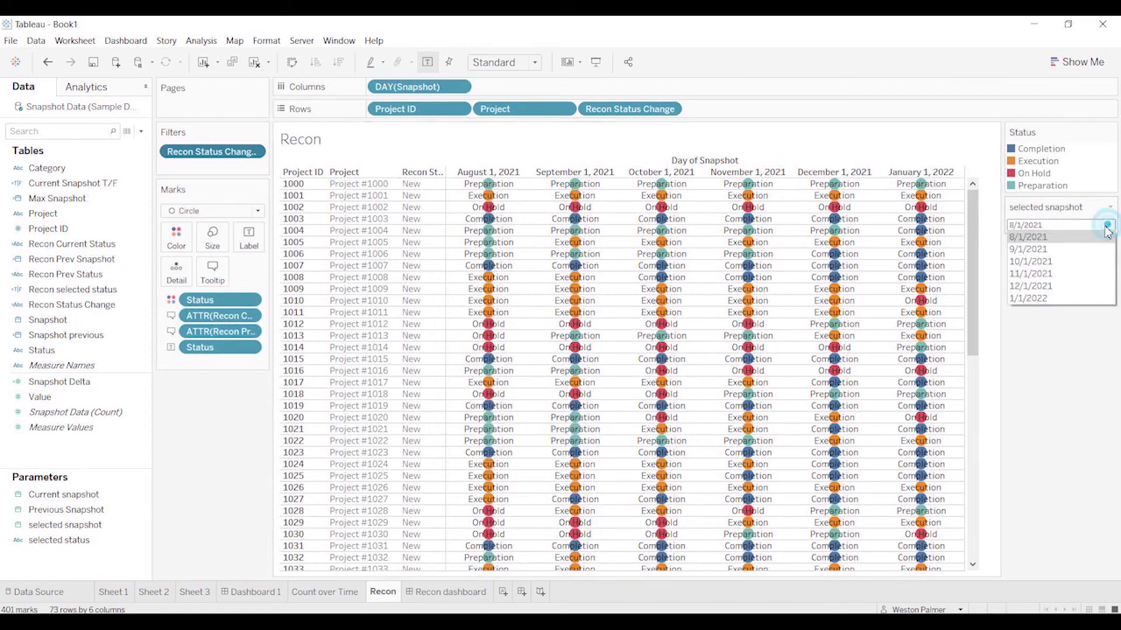
left_click(1061, 249)
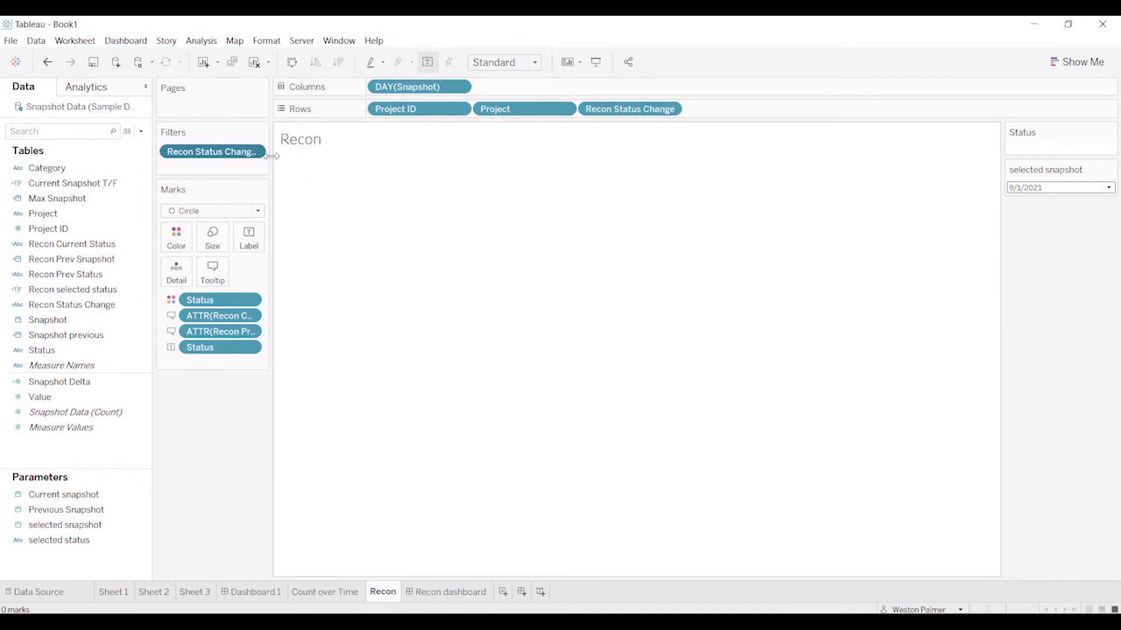
left_click(252, 153)
left_click(237, 167)
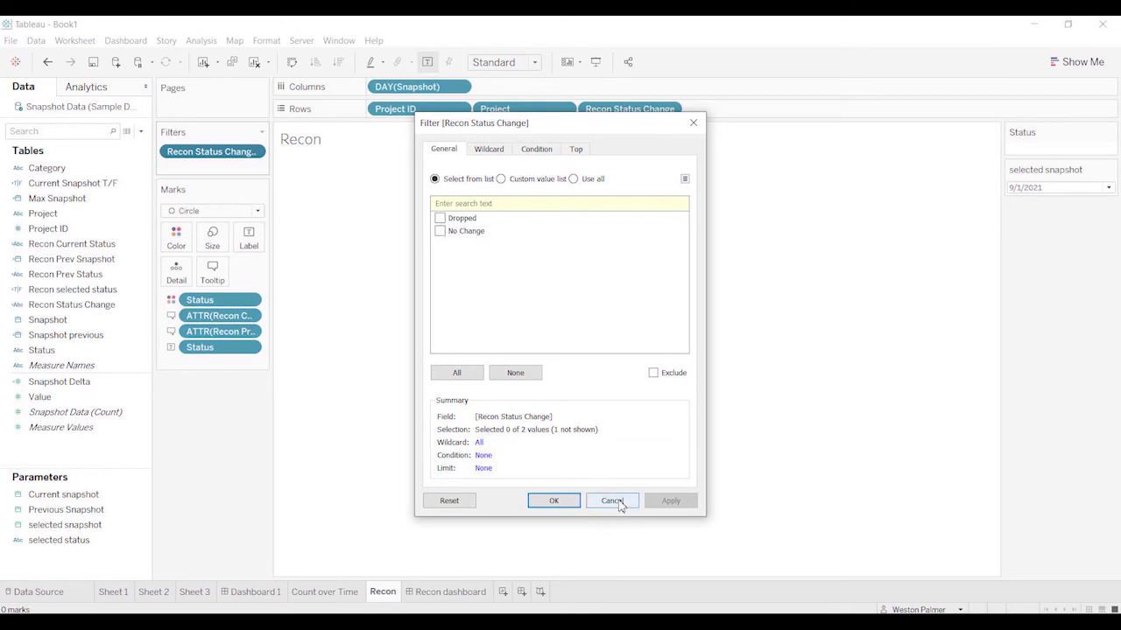
left_click(440, 218)
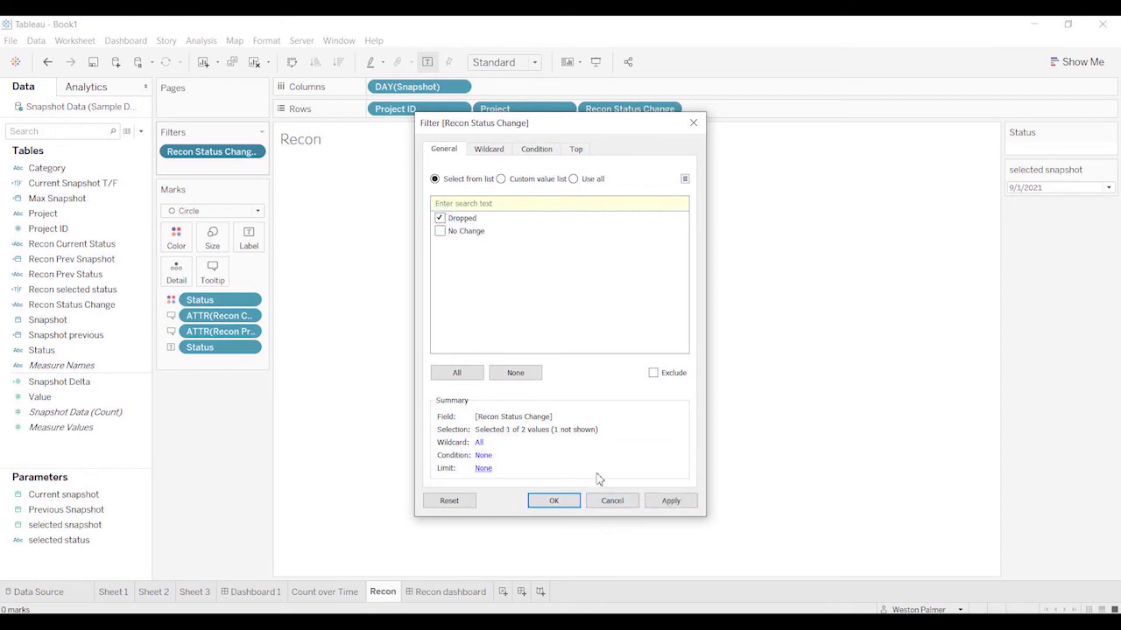
left_click(569, 507)
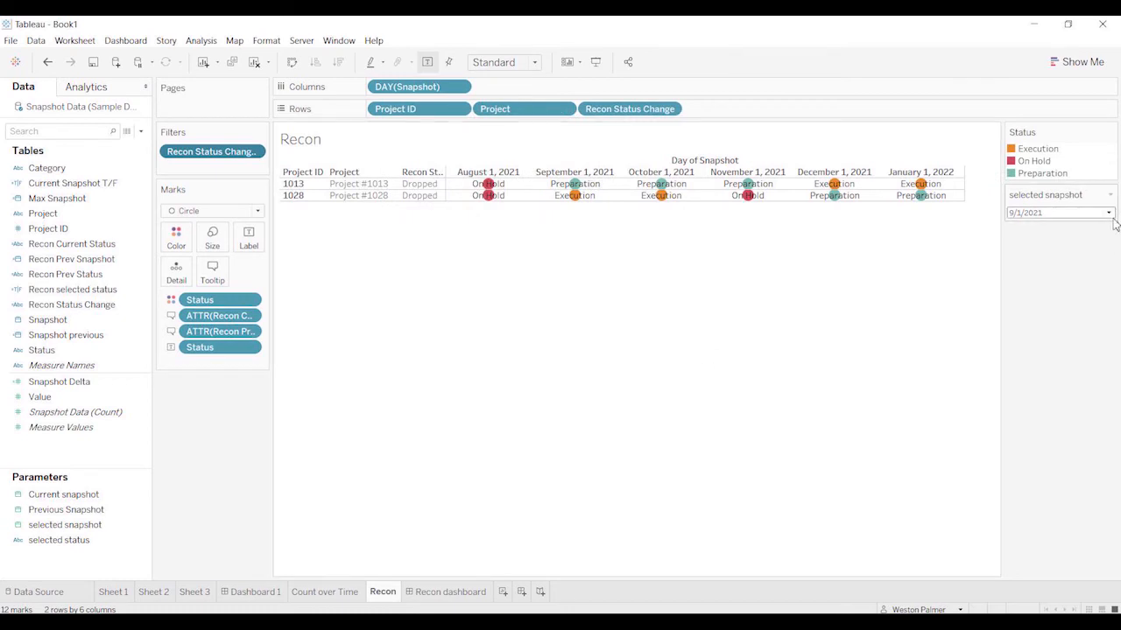
Step: Switch the snapshot to 10/1/2021 and add Added to the Recon Status Change filter
left_click(1108, 212)
left_click(1095, 243)
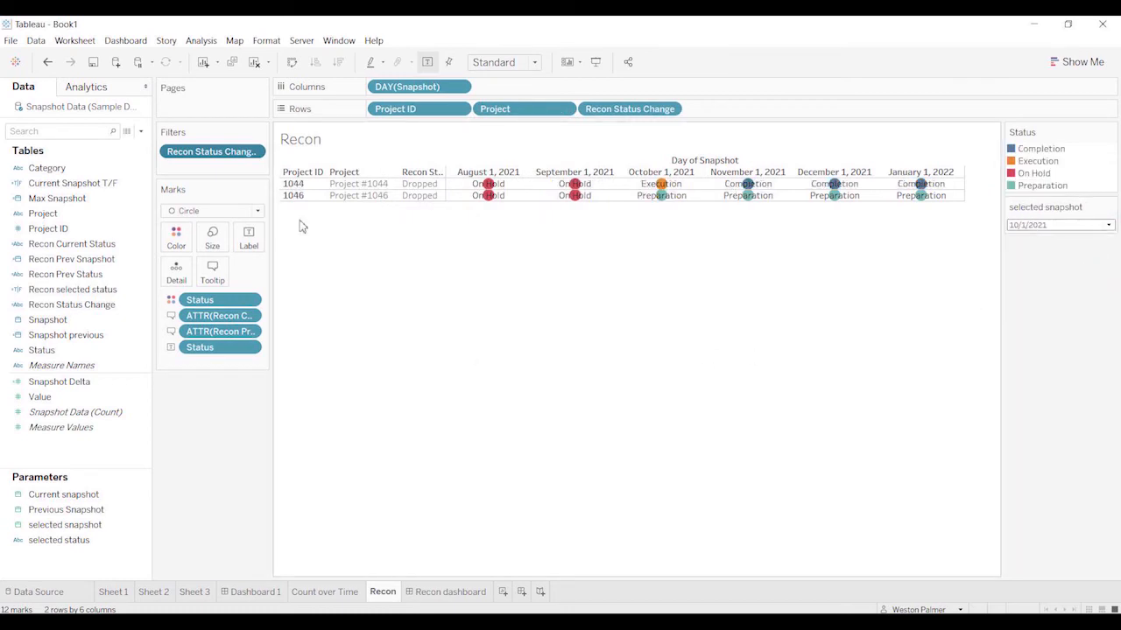
left_click(253, 151)
left_click(251, 165)
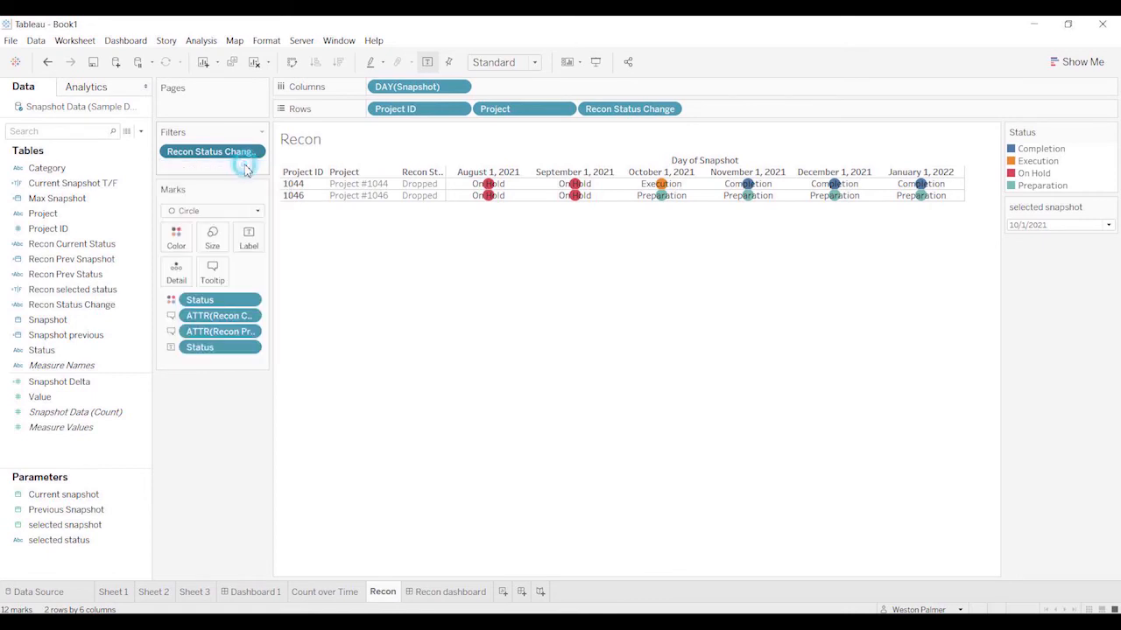
left_click(440, 218)
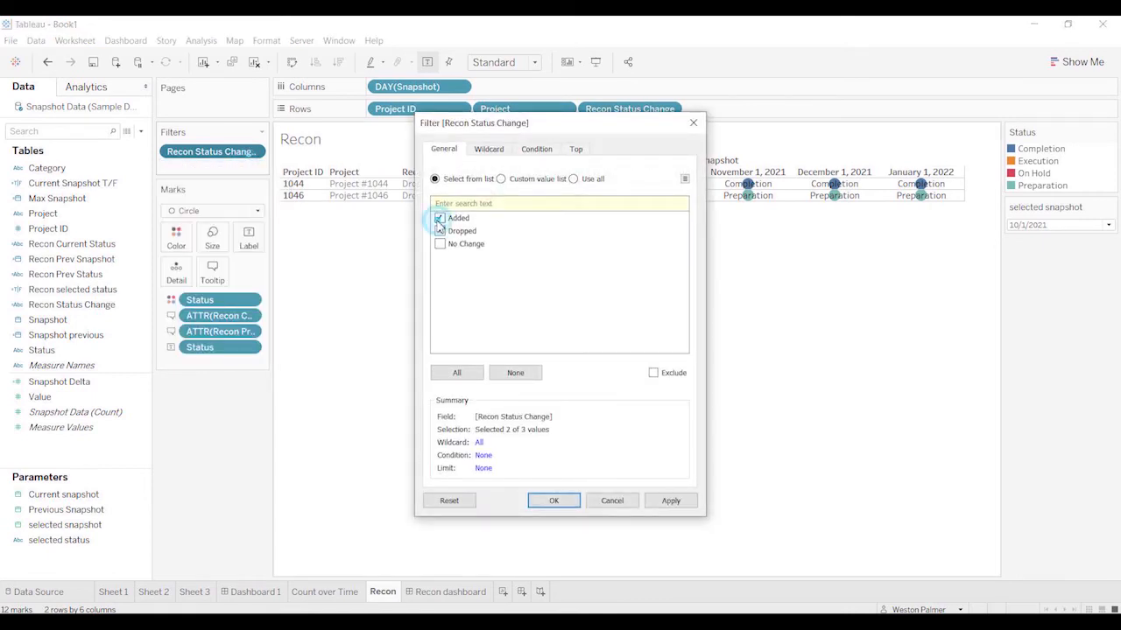
left_click(549, 499)
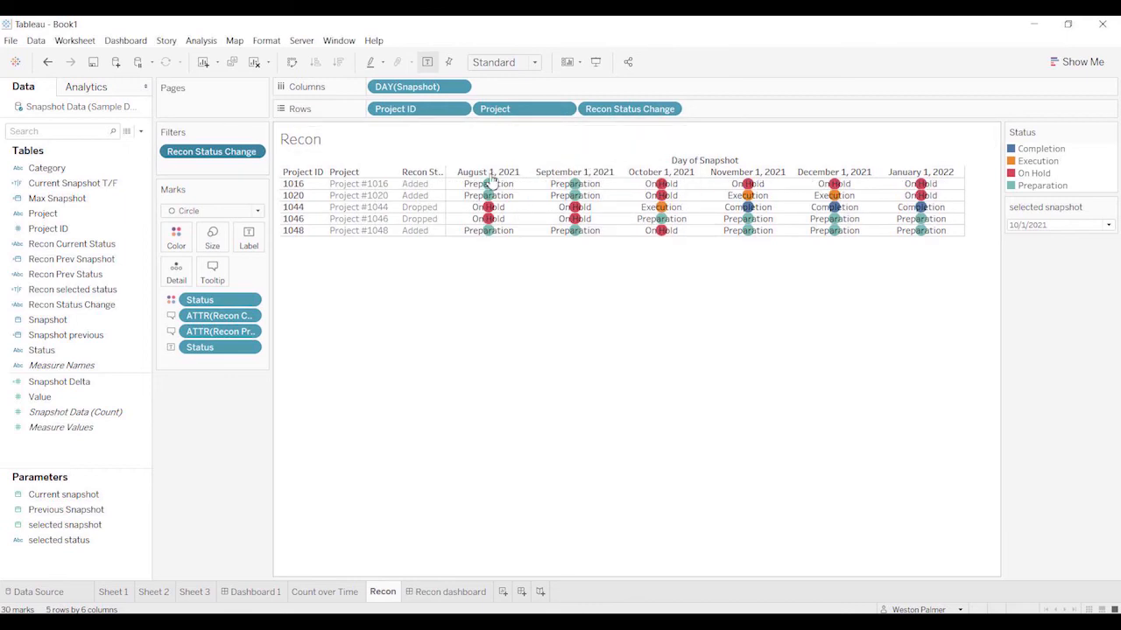
left_click(447, 592)
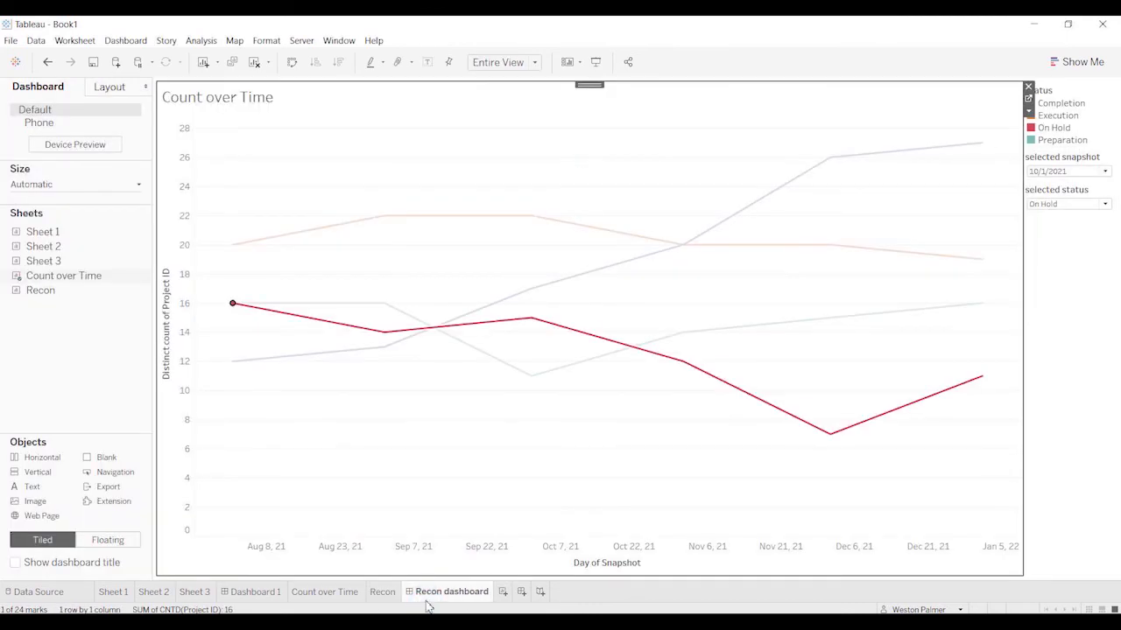
Step: Place the Recon sheet below Count over Time and select the Preparation point at October 1
left_click(243, 321)
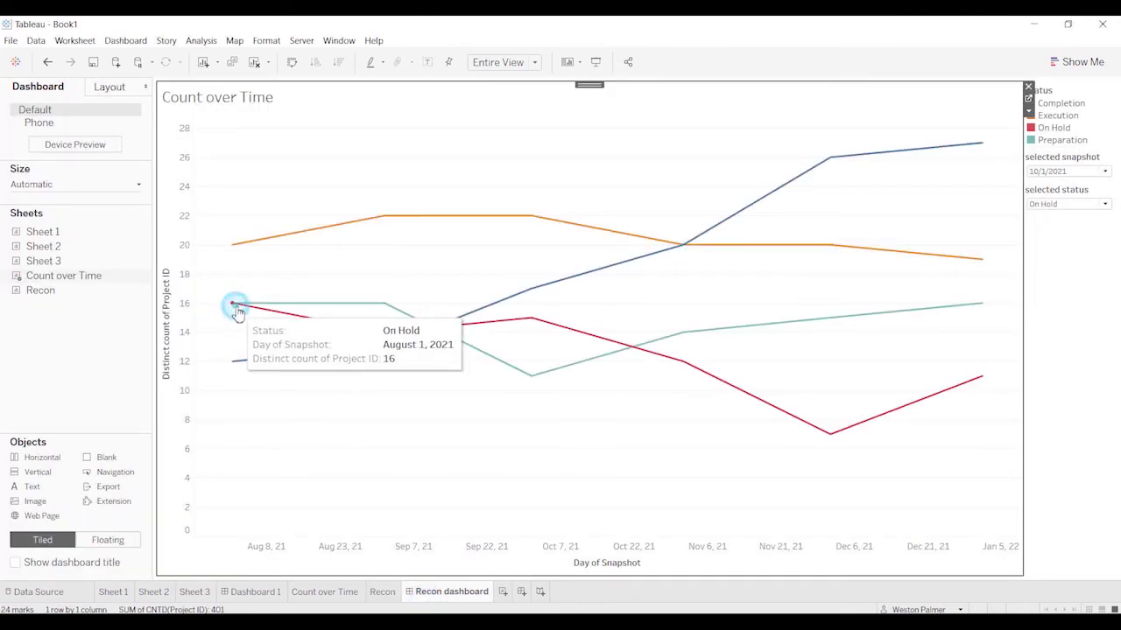
mouse_move(43, 291)
left_click_drag(47, 298, 473, 492)
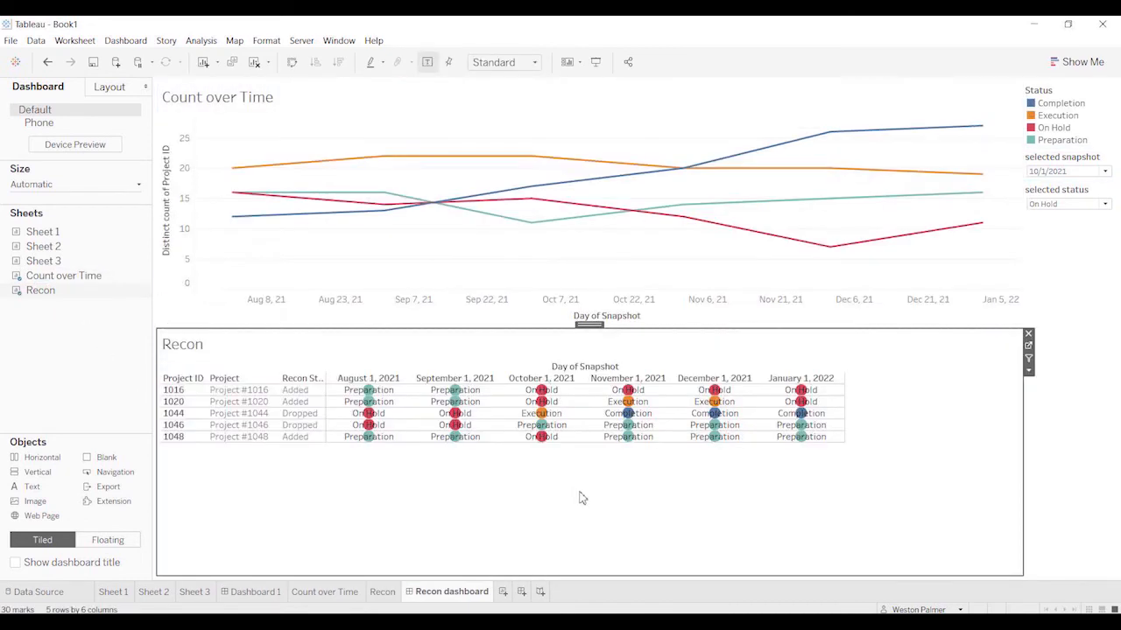
left_click(534, 226)
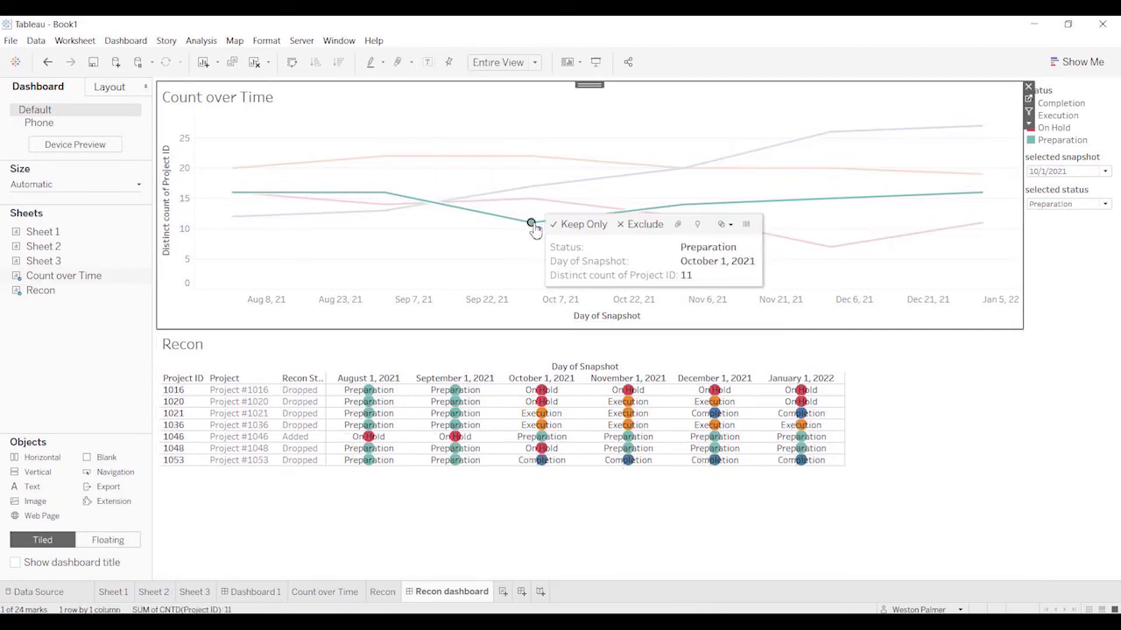
mouse_move(398, 195)
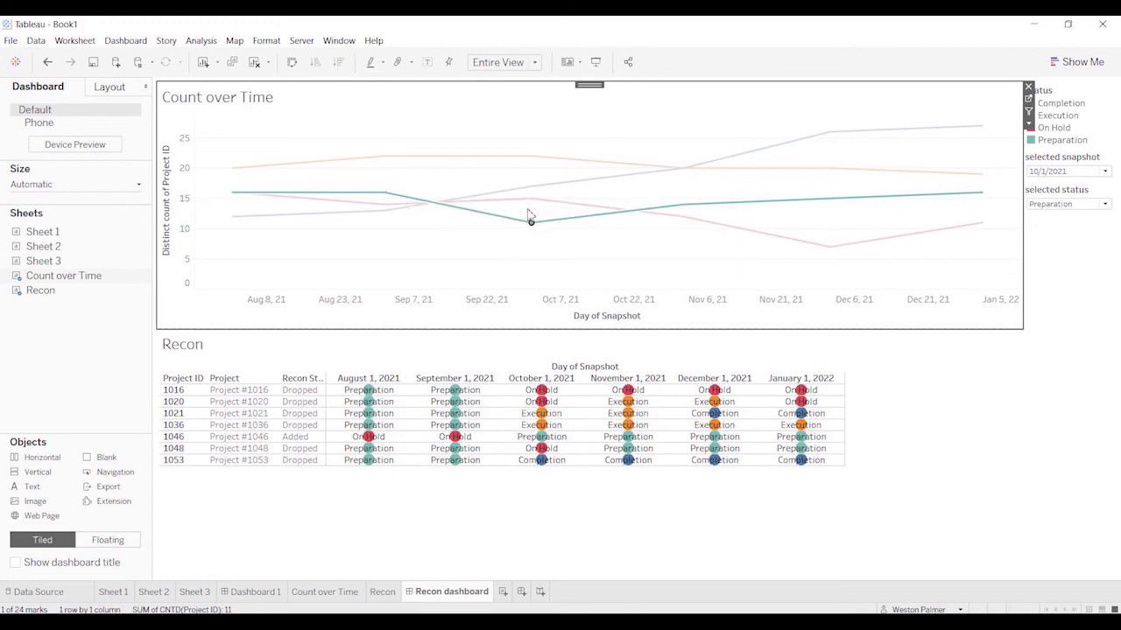
mouse_move(534, 230)
Step: Select Completion, Preparation and On Hold points to check the table, then deselect On Hold at 11/1/2021
left_click(684, 169)
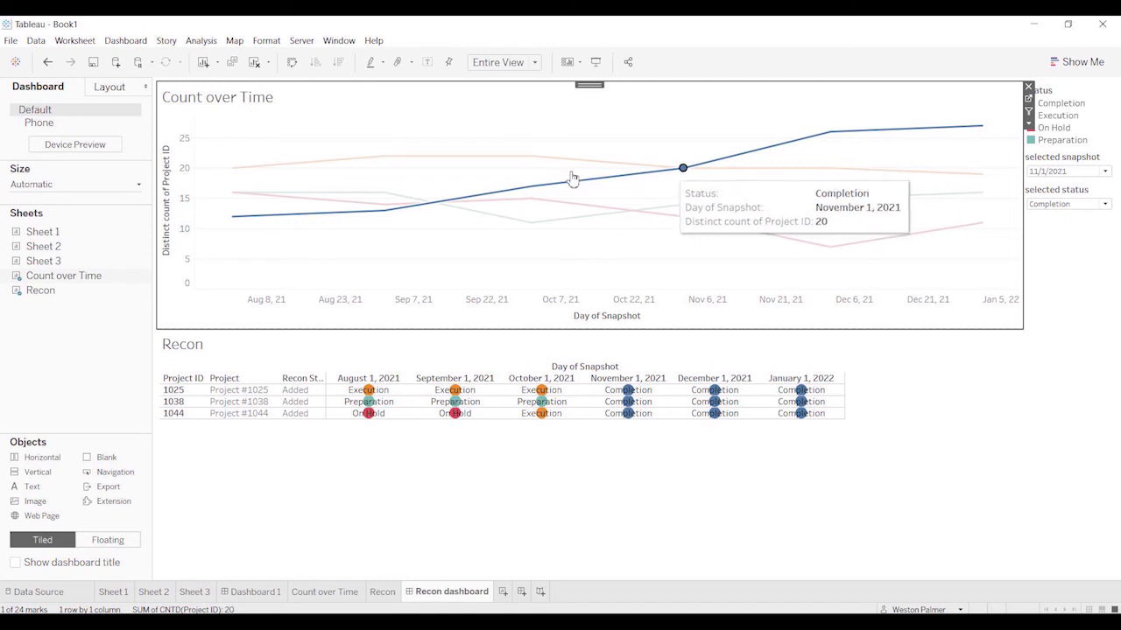
mouse_move(538, 192)
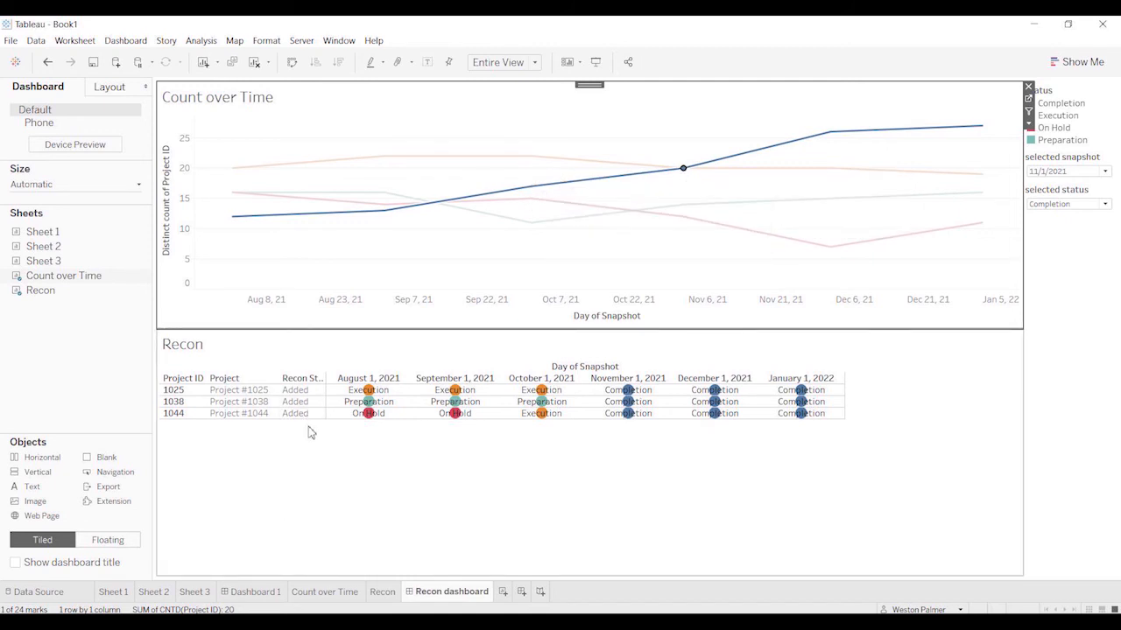
left_click(233, 217)
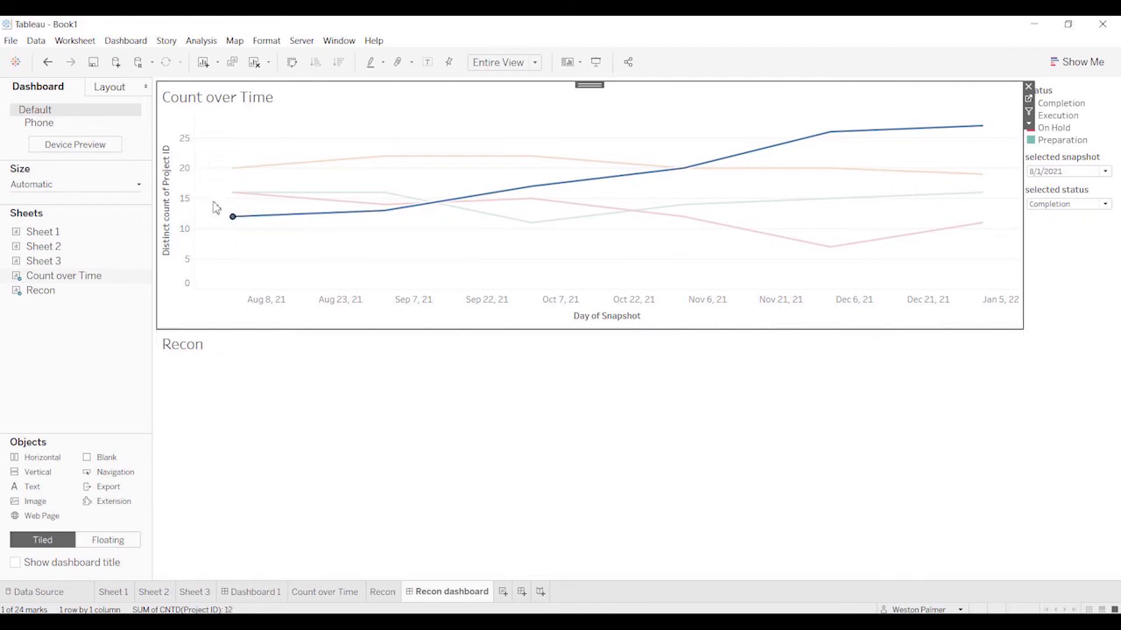
left_click(683, 206)
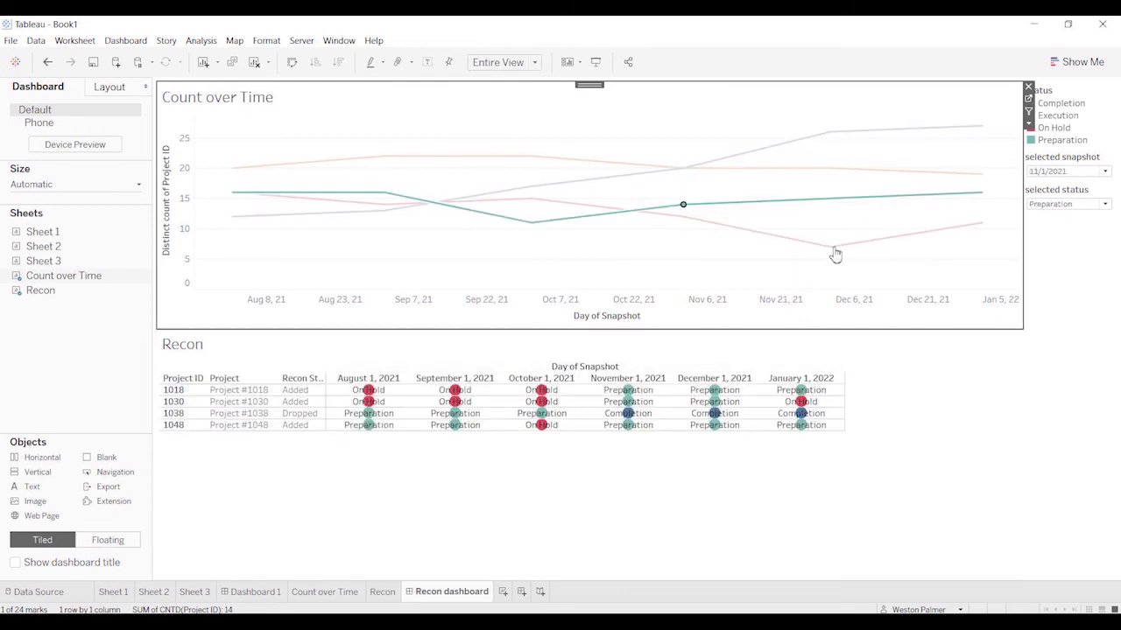
left_click(831, 250)
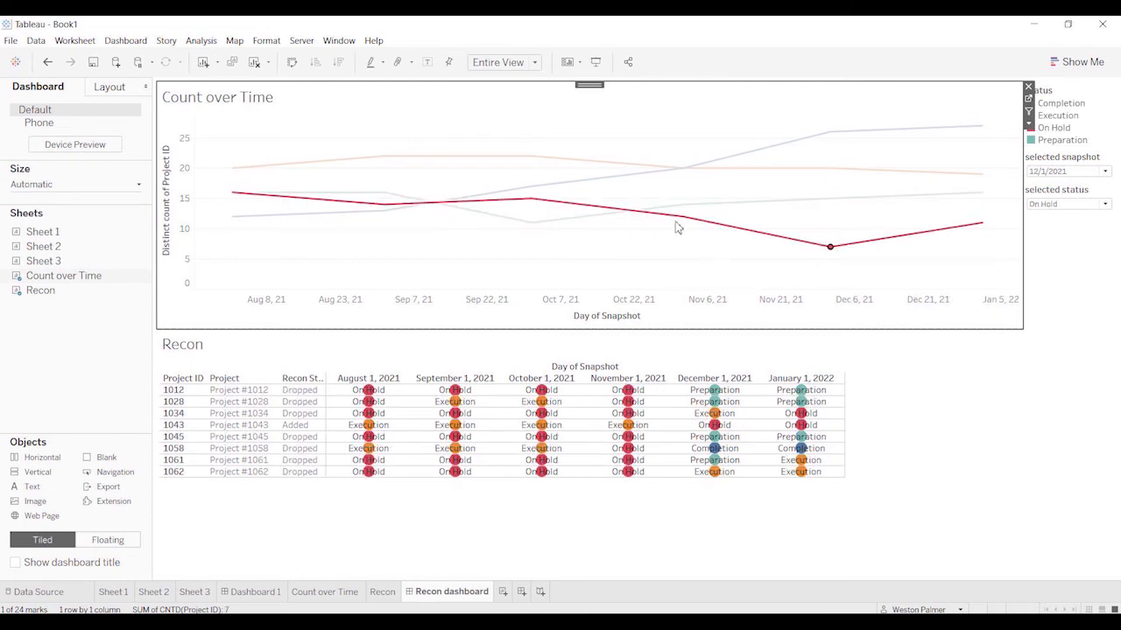
mouse_move(683, 222)
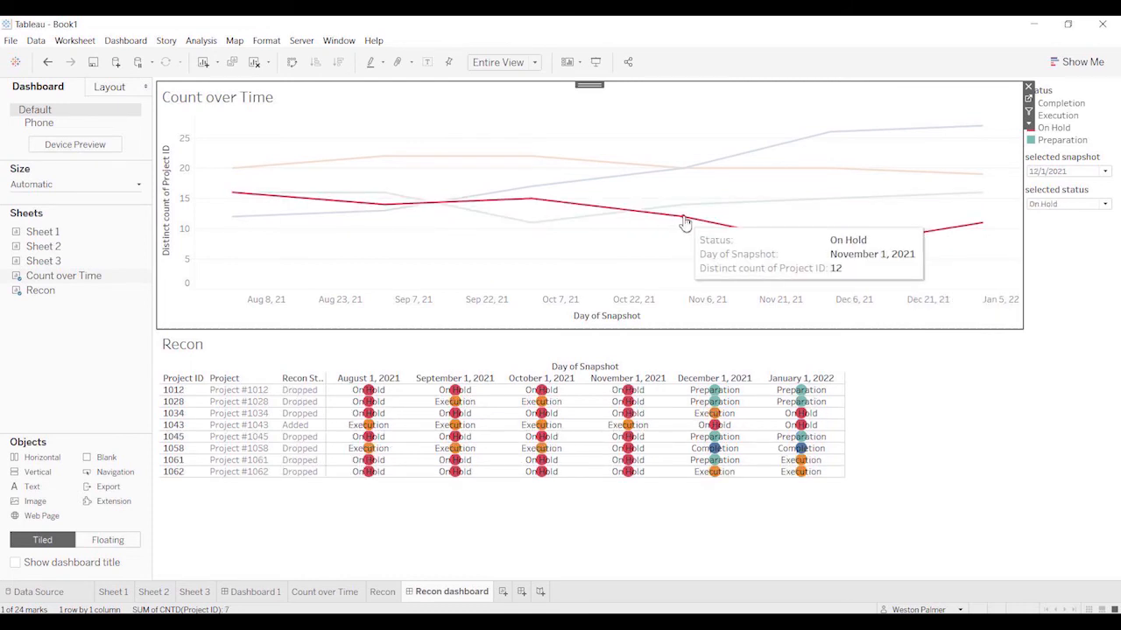
left_click(683, 221)
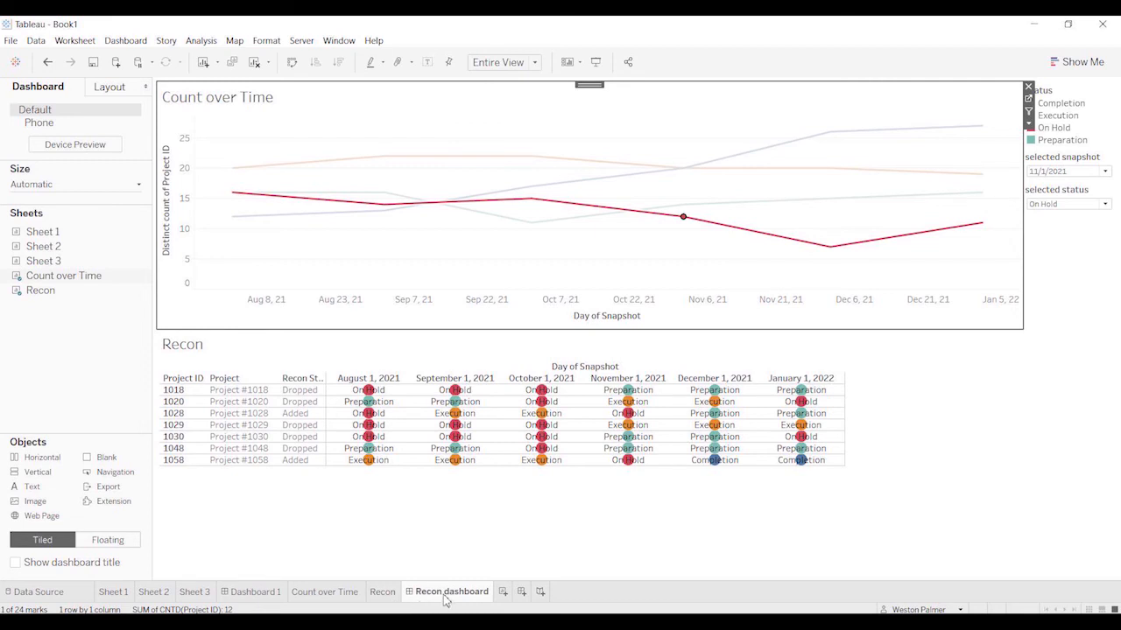
mouse_move(441, 598)
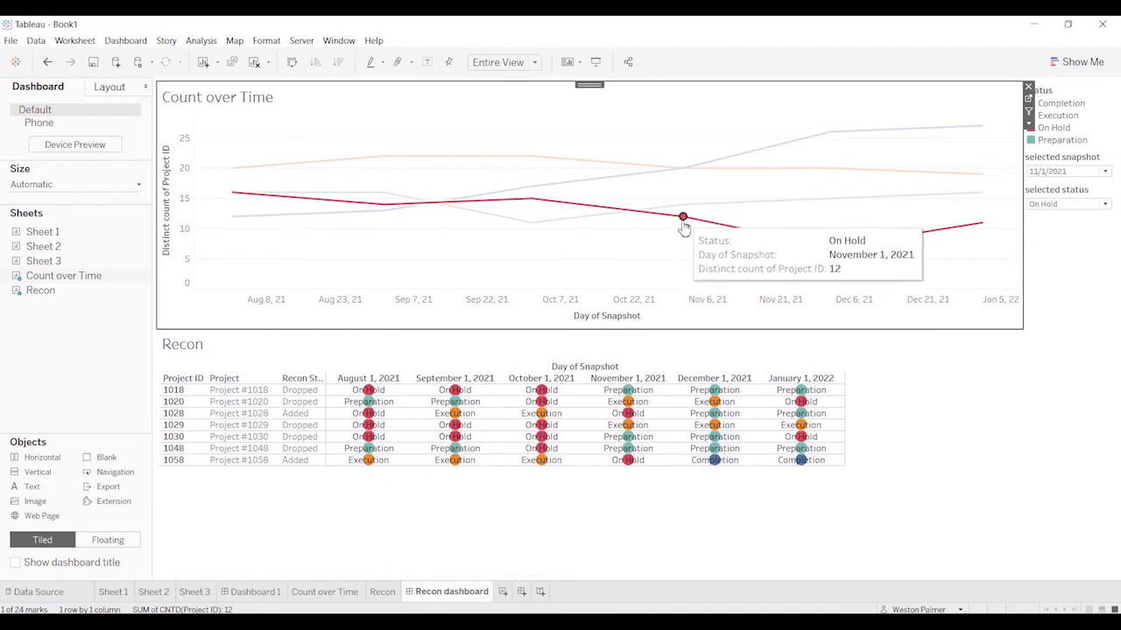
left_click(684, 219)
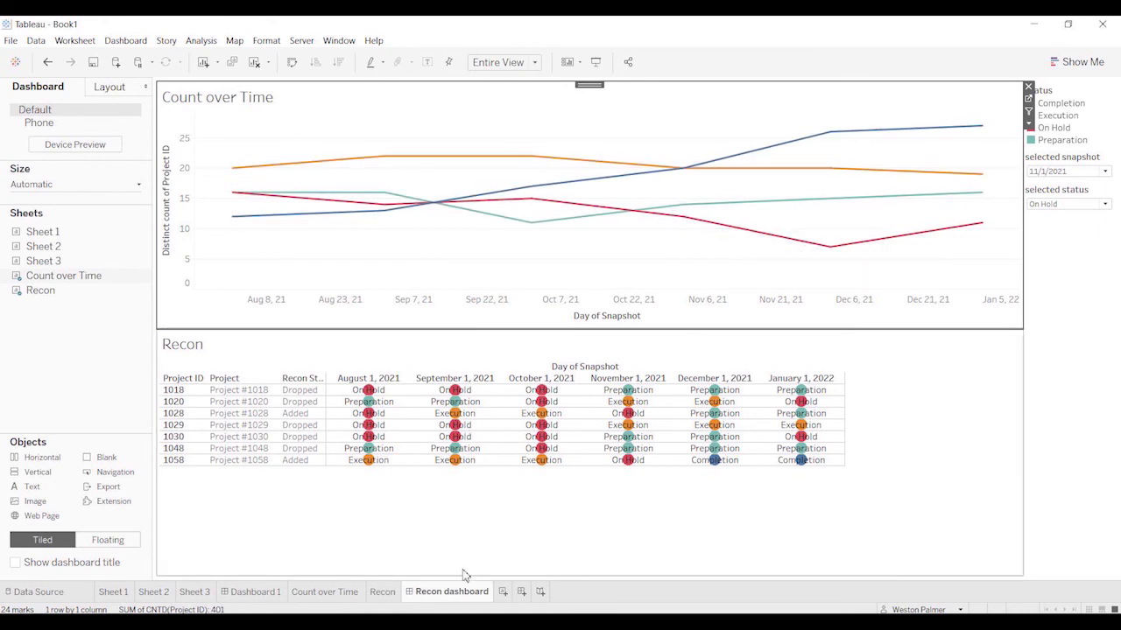
Step: On the Recon worksheet, drop the Recon Status Change filter so all 73 projects are listed
left_click(381, 592)
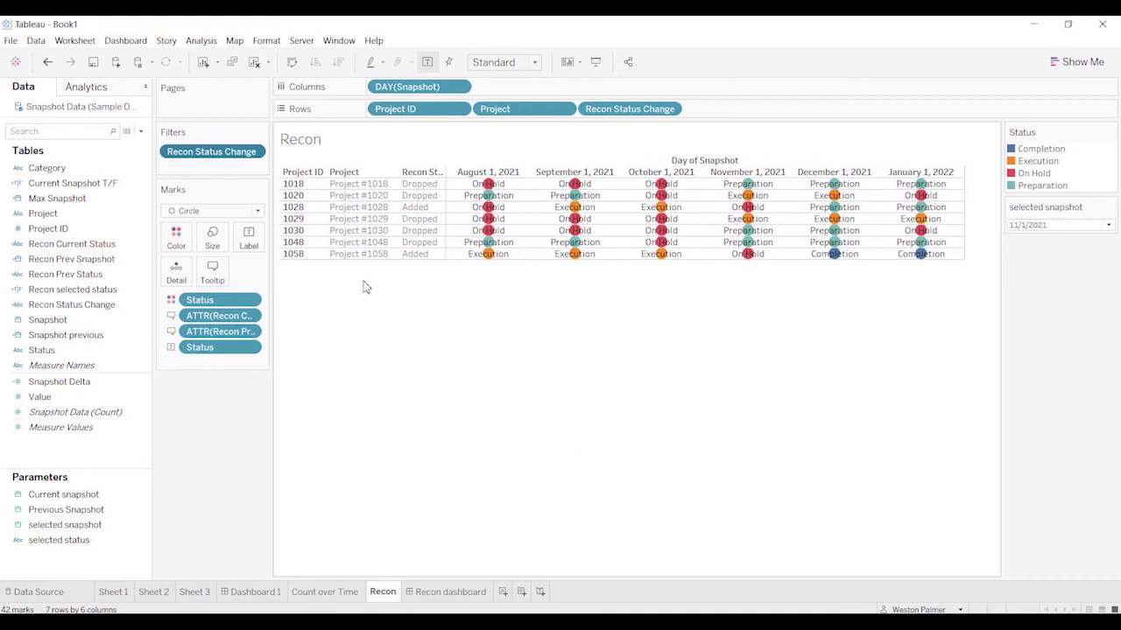
left_click_drag(217, 158, 210, 419)
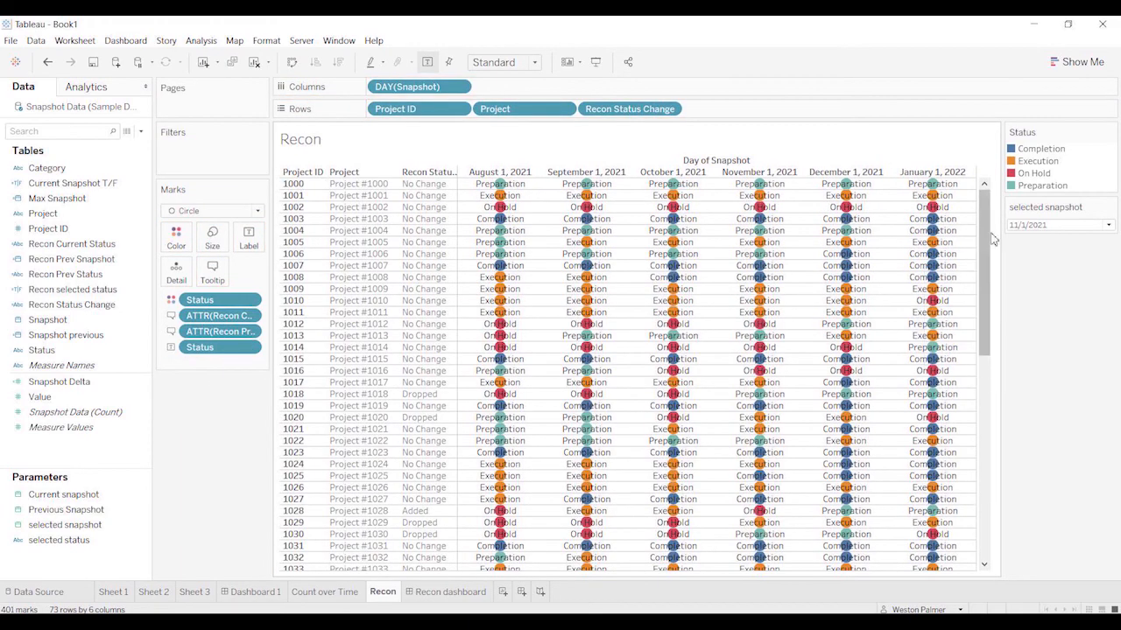
left_click_drag(984, 249, 998, 550)
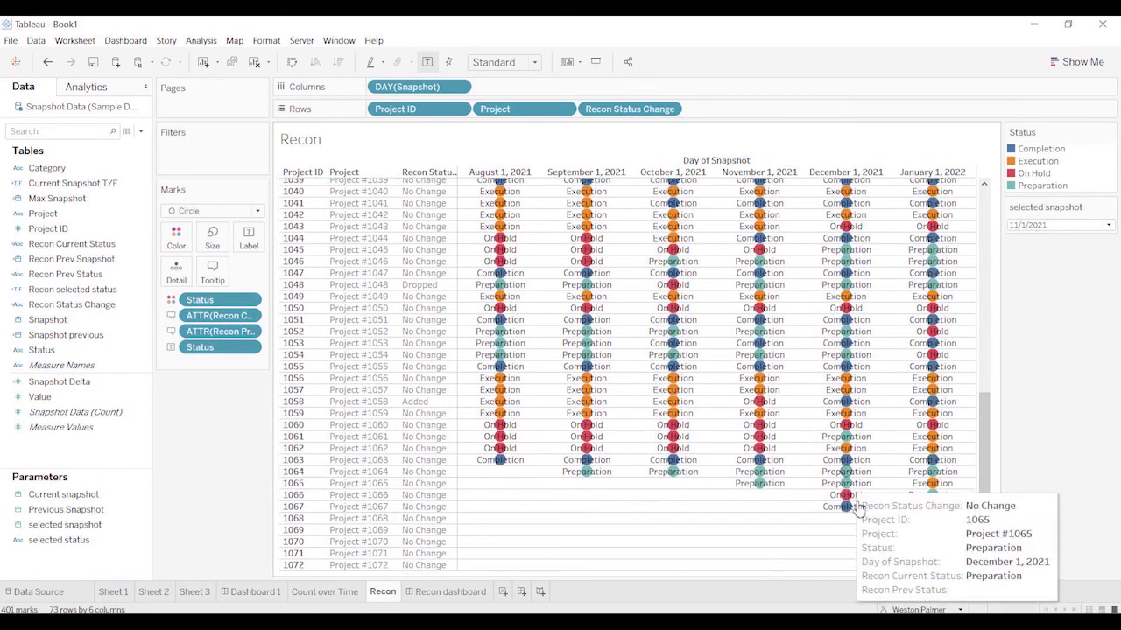
mouse_move(921, 568)
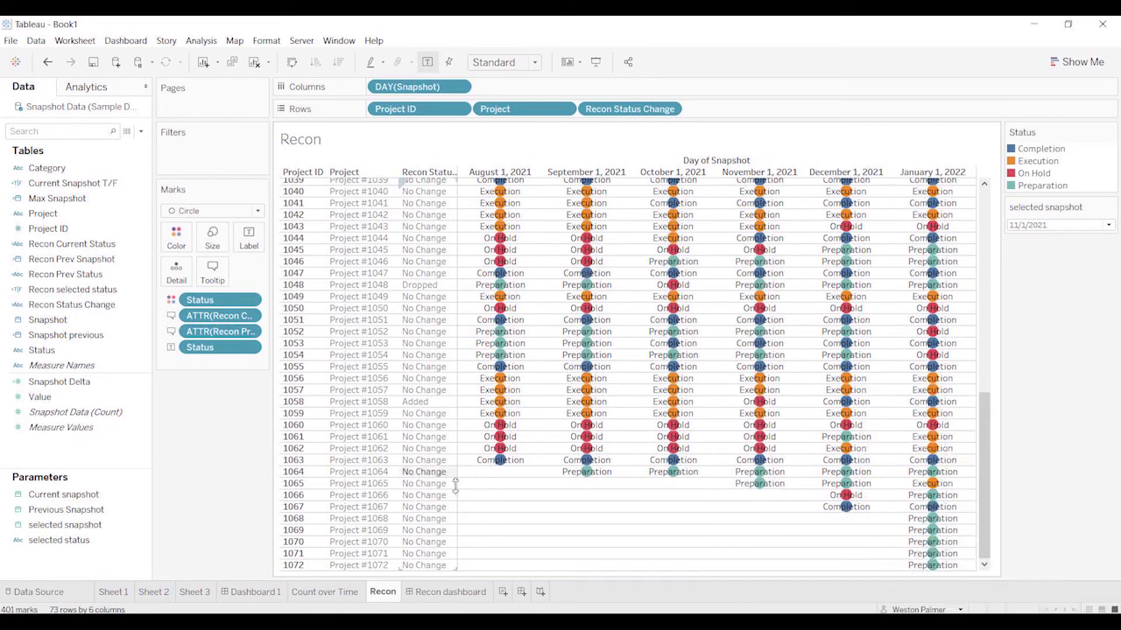
mouse_move(847, 510)
mouse_move(776, 494)
Step: Set the snapshot to 12/1/2021, show the selected status control (On Hold), and select Project #1066
left_click(1110, 226)
left_click(1066, 294)
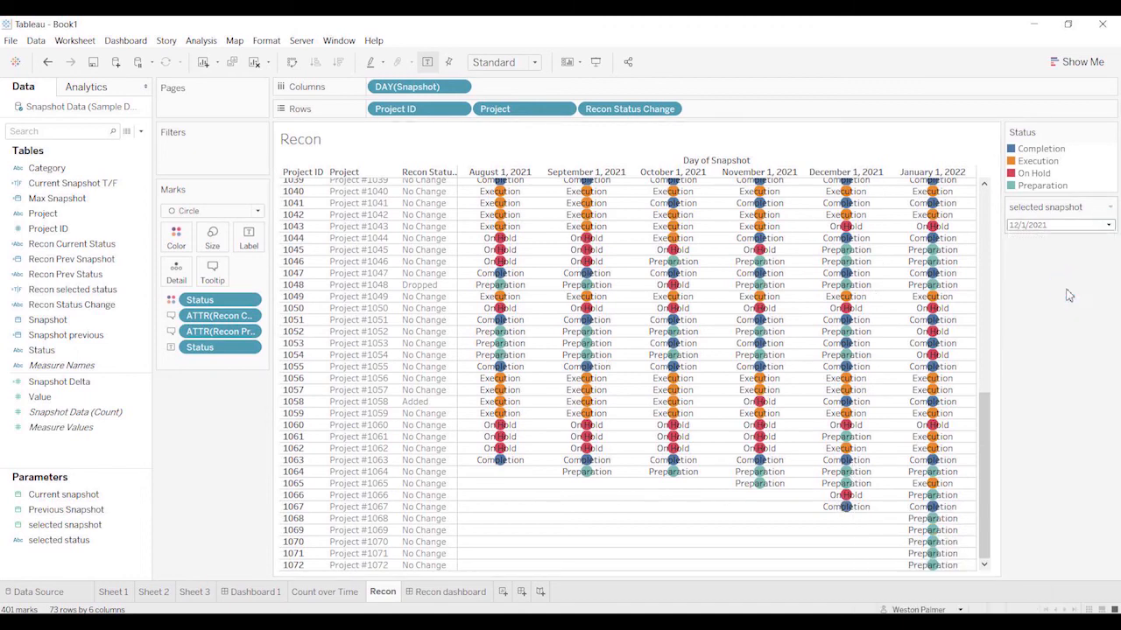
left_click(145, 545)
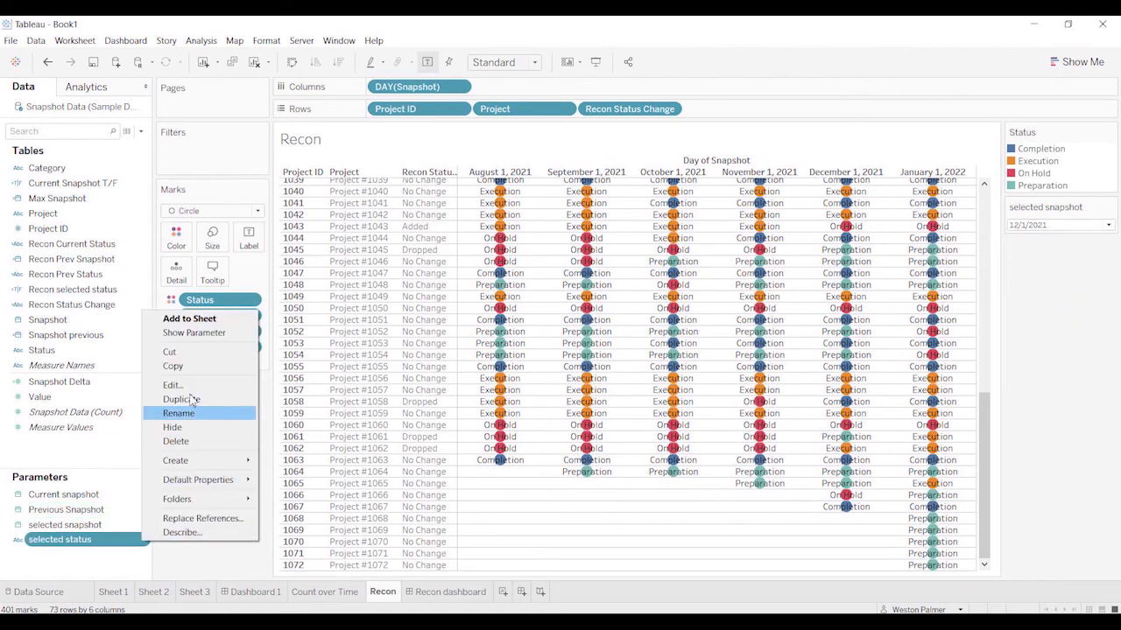
left_click(198, 333)
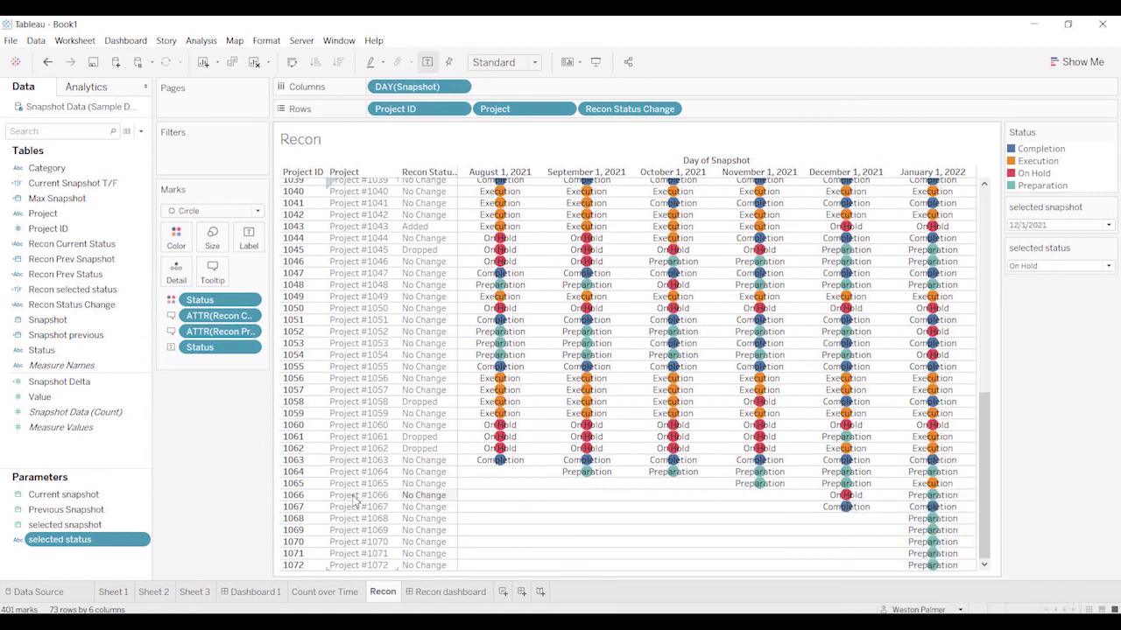
left_click(302, 495)
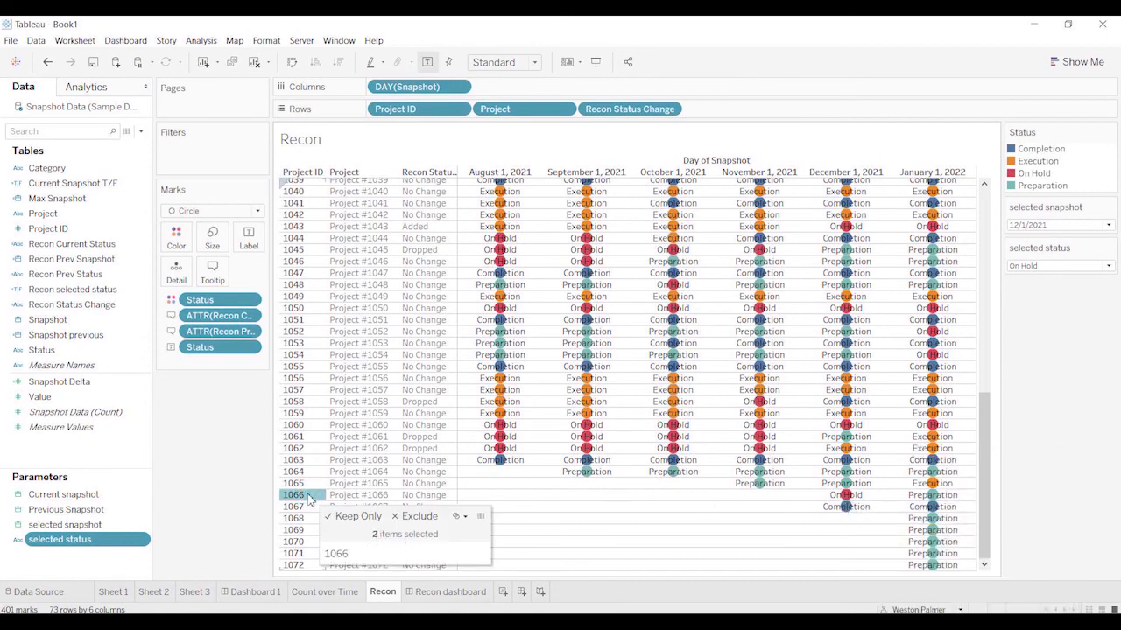
mouse_move(854, 506)
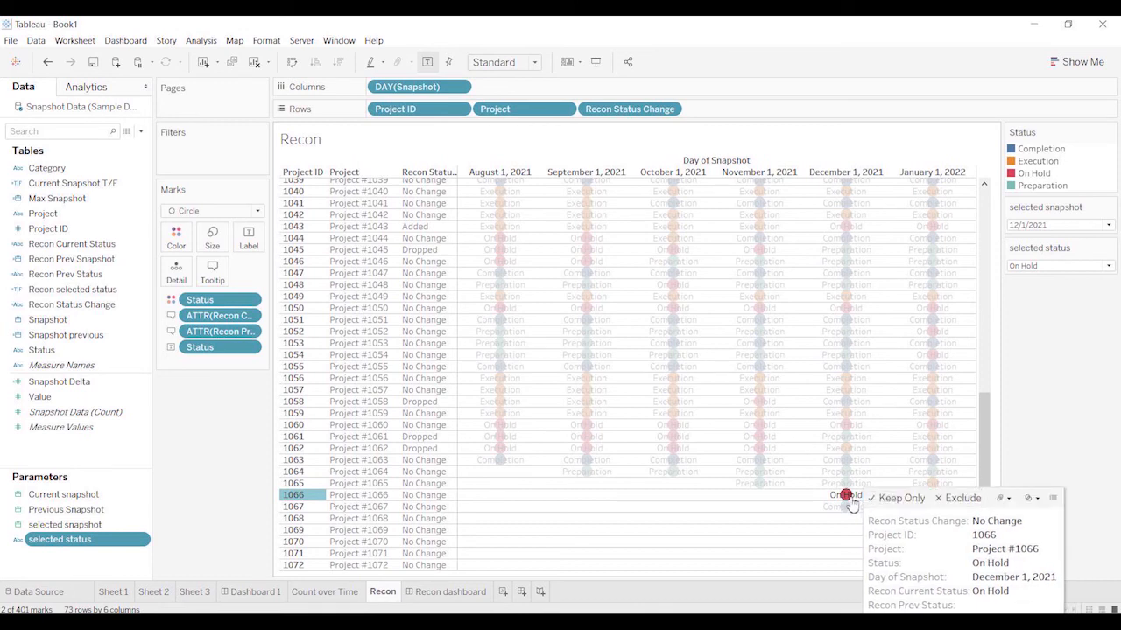
Step: Reopen the Recon Status Change calculation and start a new elseif line below the Dropped case
right_click(145, 308)
left_click(184, 380)
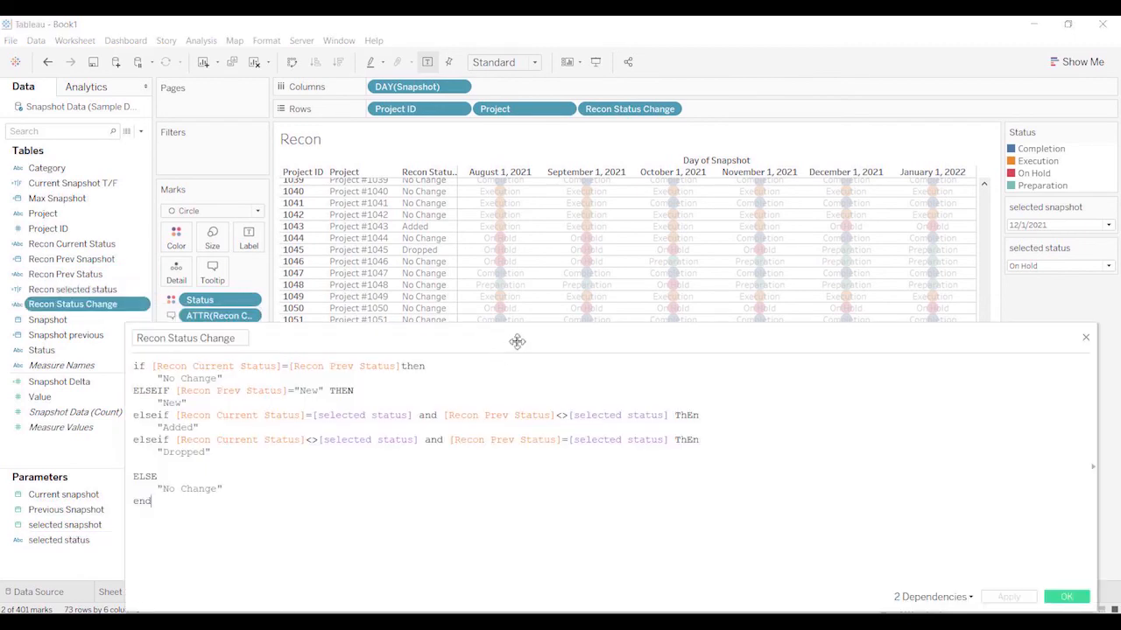
left_click_drag(517, 342, 688, 158)
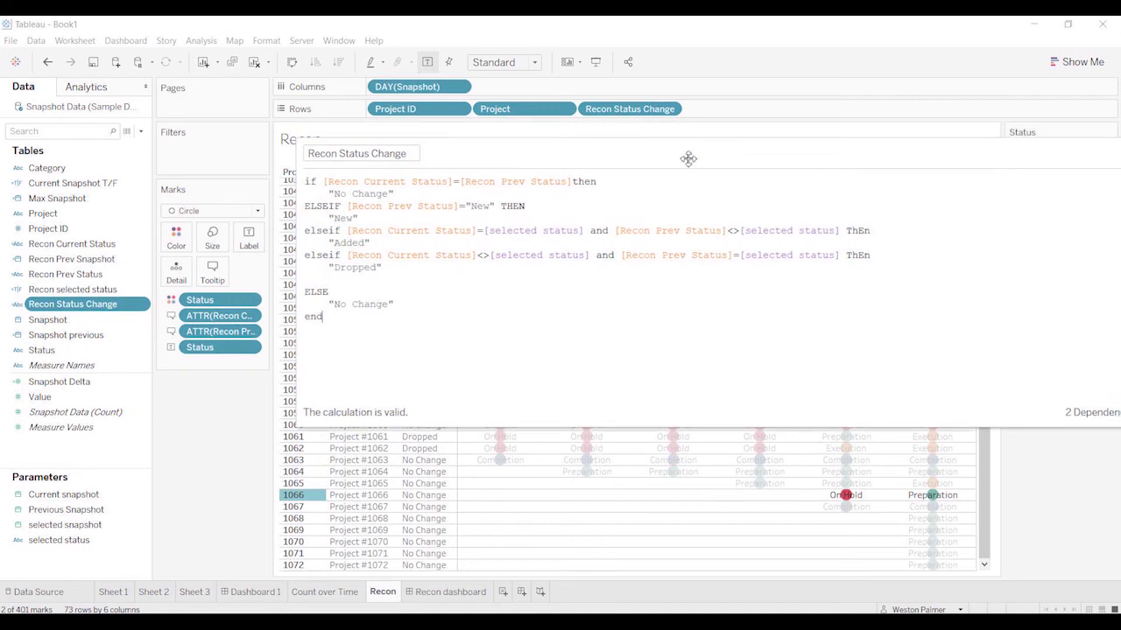
left_click(308, 282)
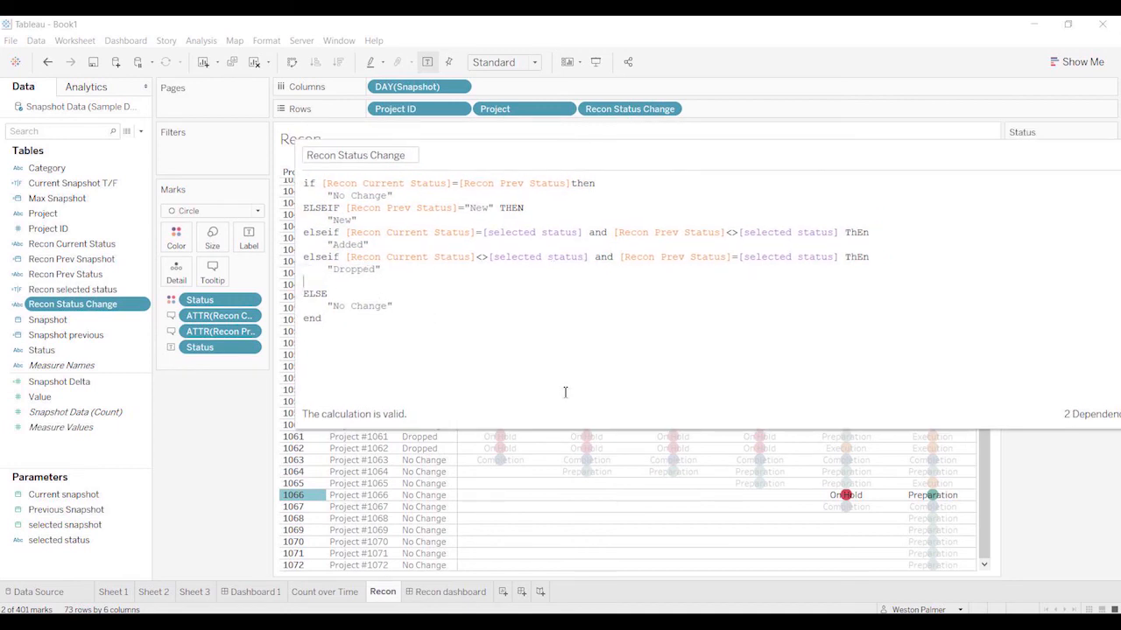
type("elseif")
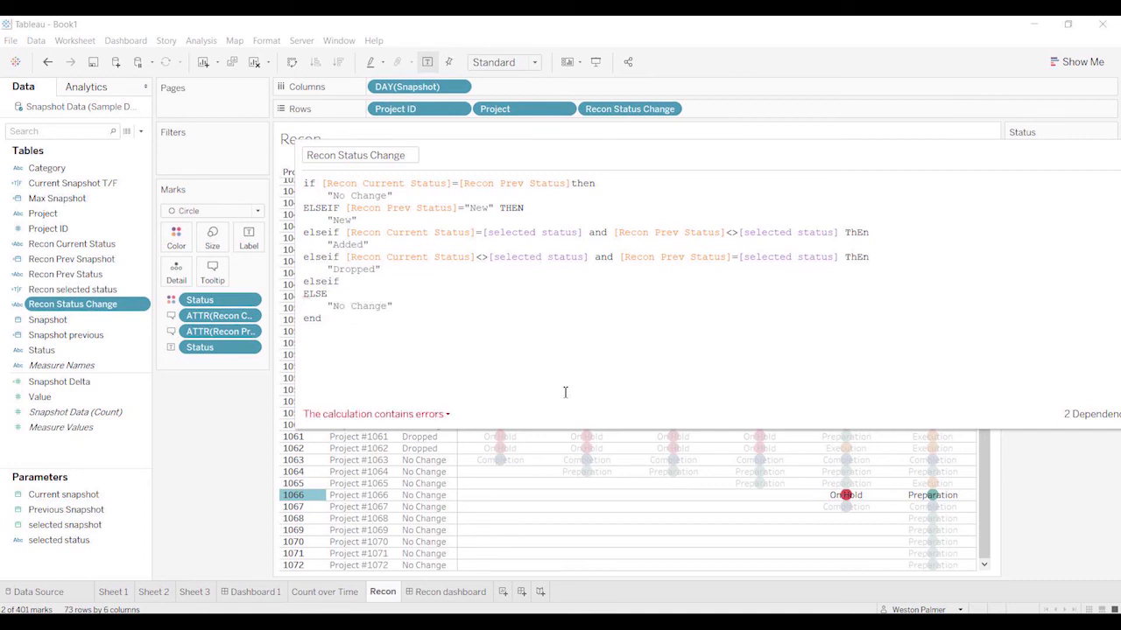
type(" [fixed")
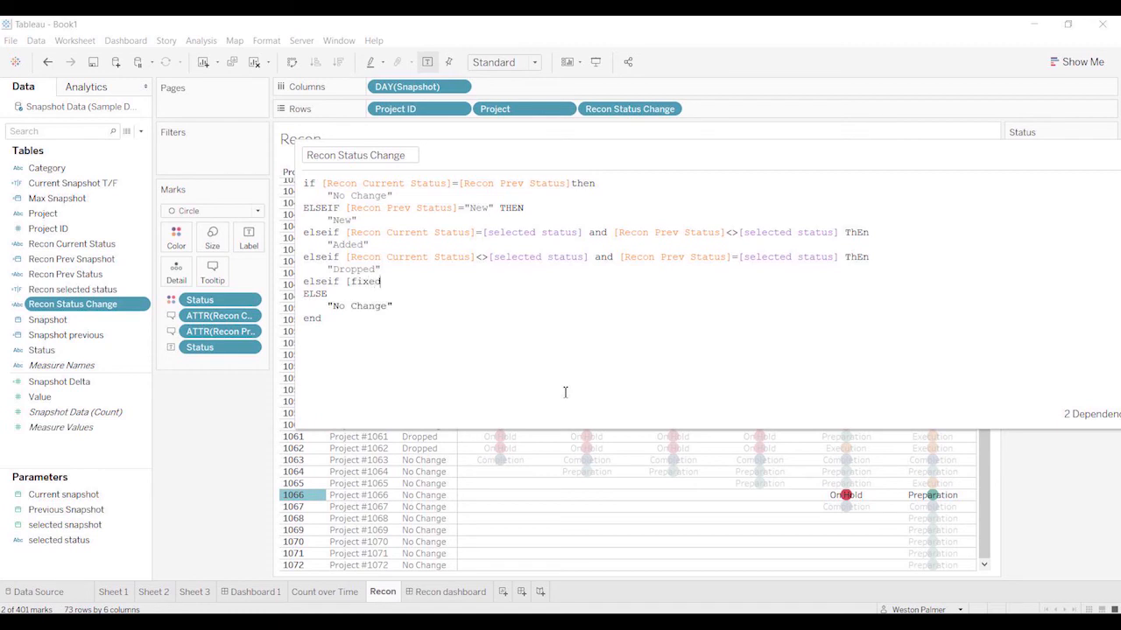
key("BackSpace")
key("BackSpace")
key("BackSpace")
key("BackSpace")
key("BackSpace")
key("BackSpace")
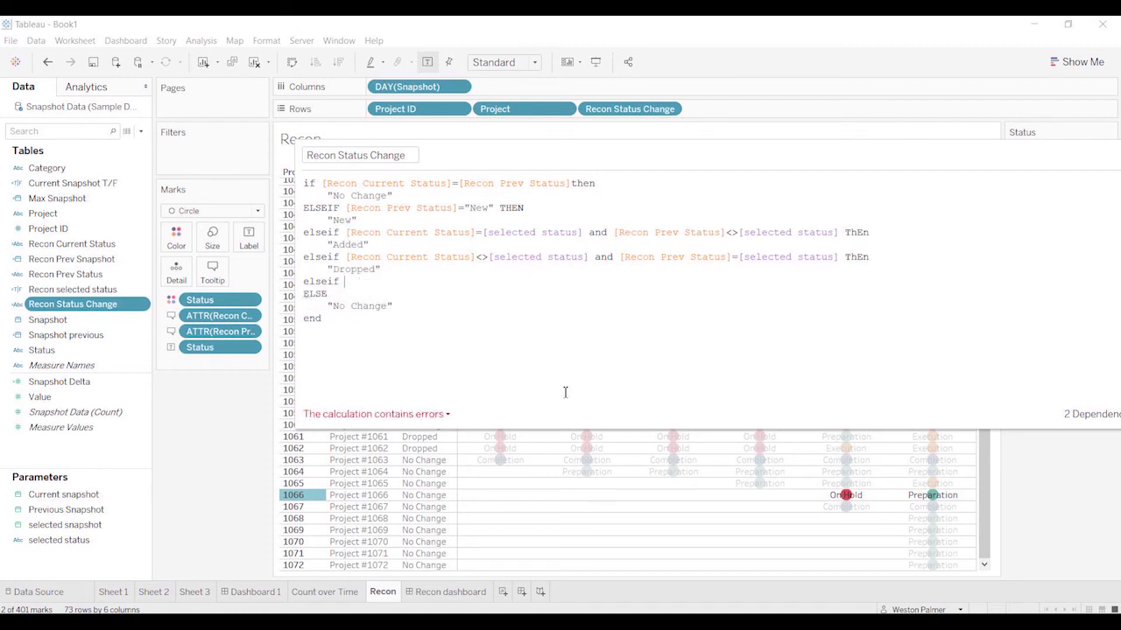
type("(f")
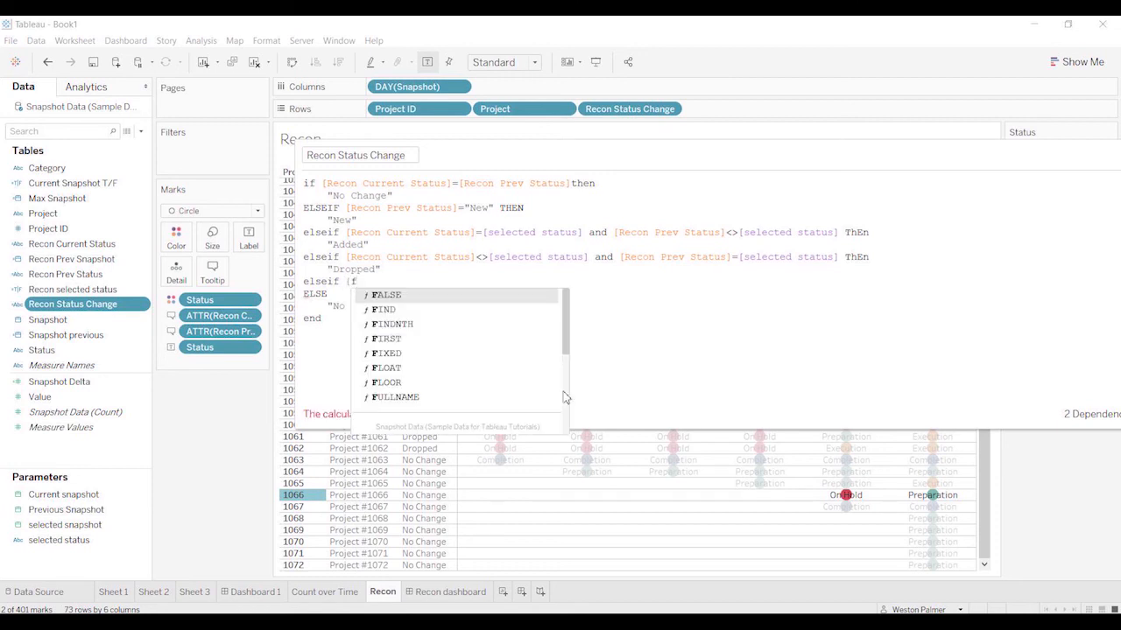
Step: Write {fixed :countd([Snapshot])} as the left side of the new elseif condition
key("BackSpace")
type("fixd")
key("BackSpace")
type("ed")
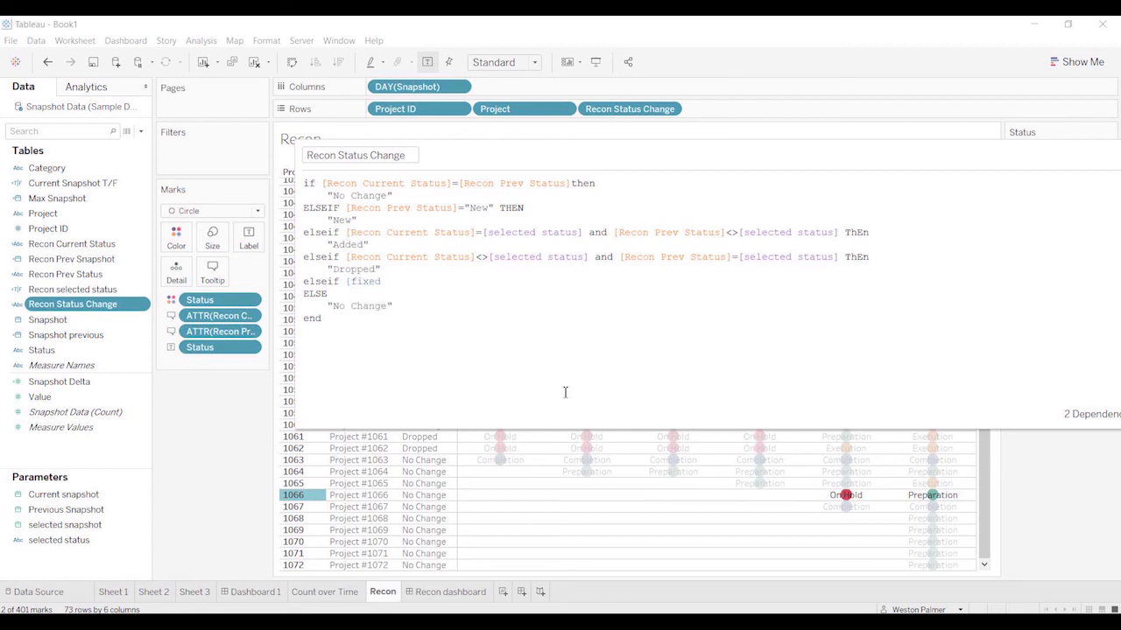
type(" :co")
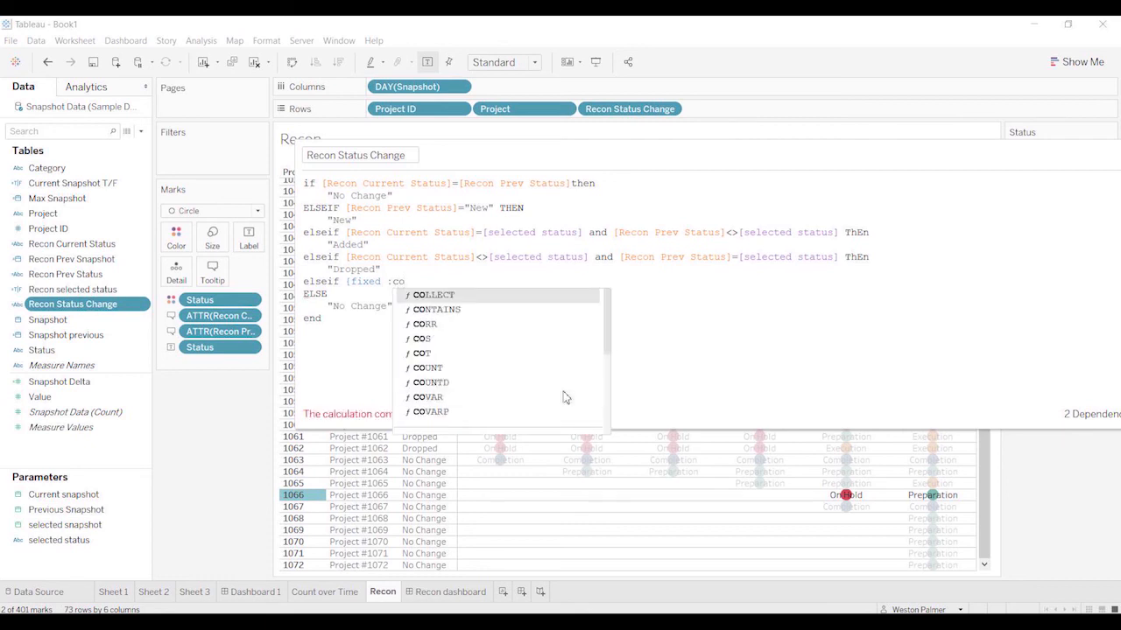
type("unt")
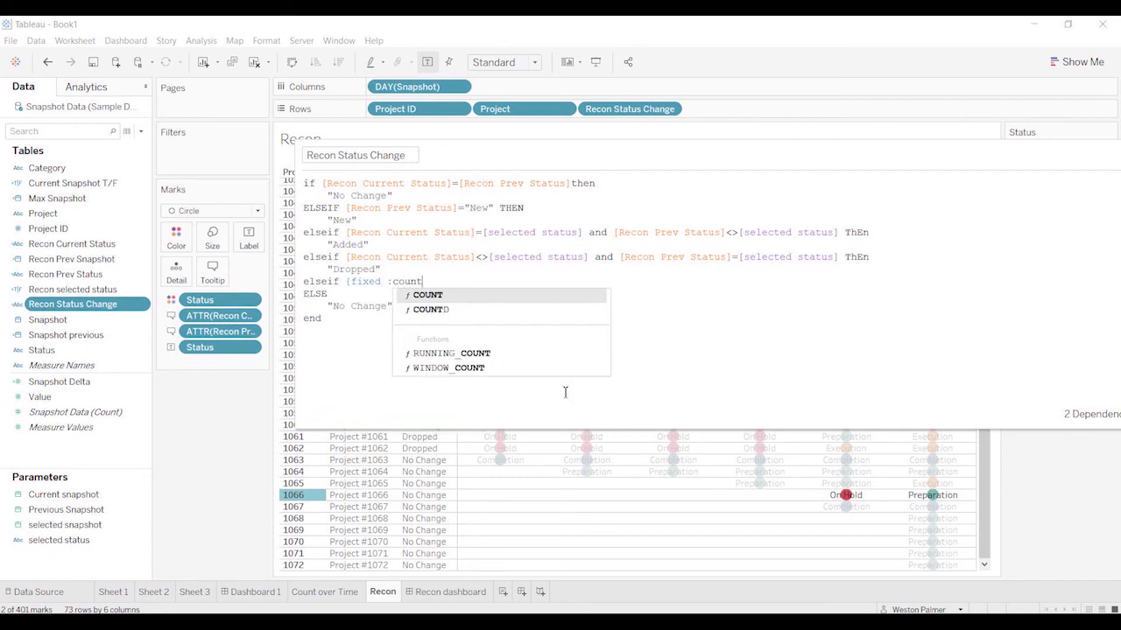
type("d9sn")
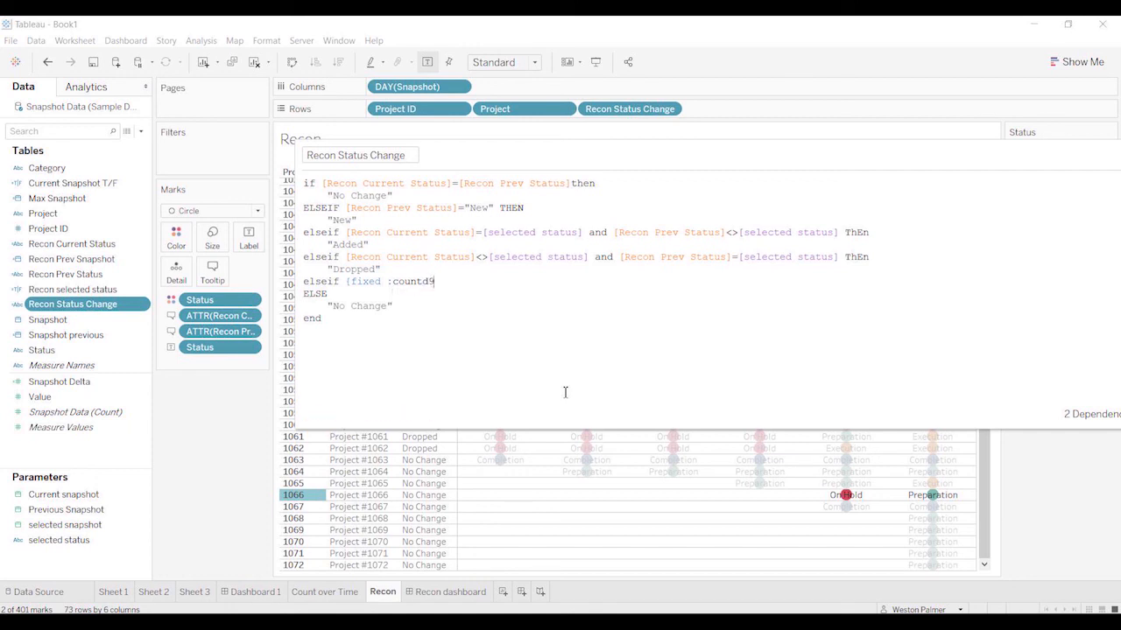
key("BackSpace")
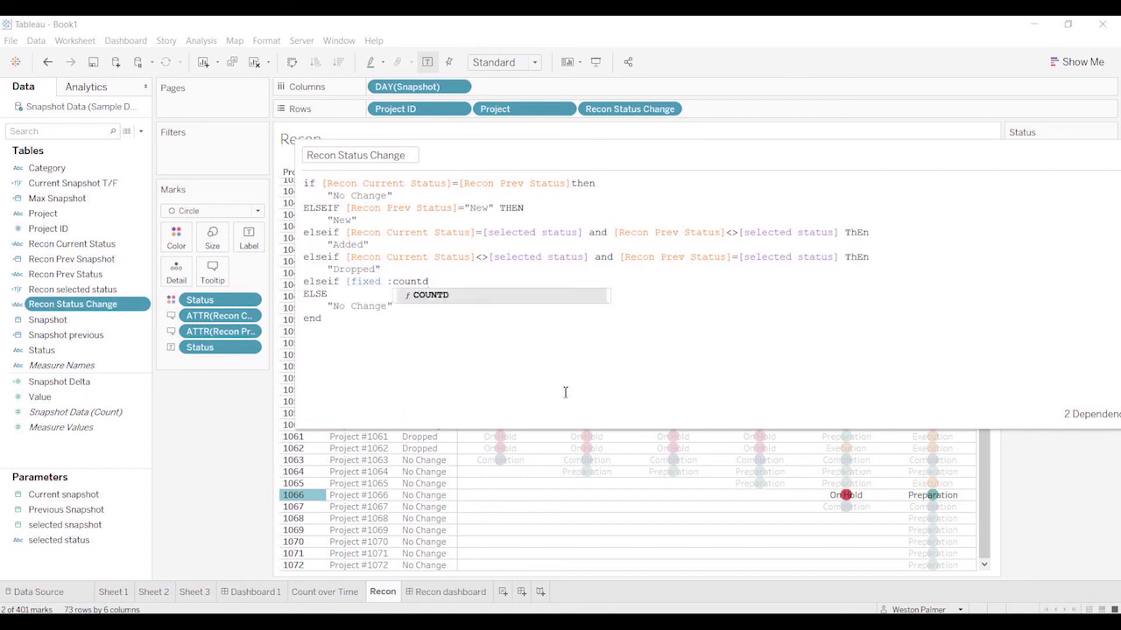
type("(sn")
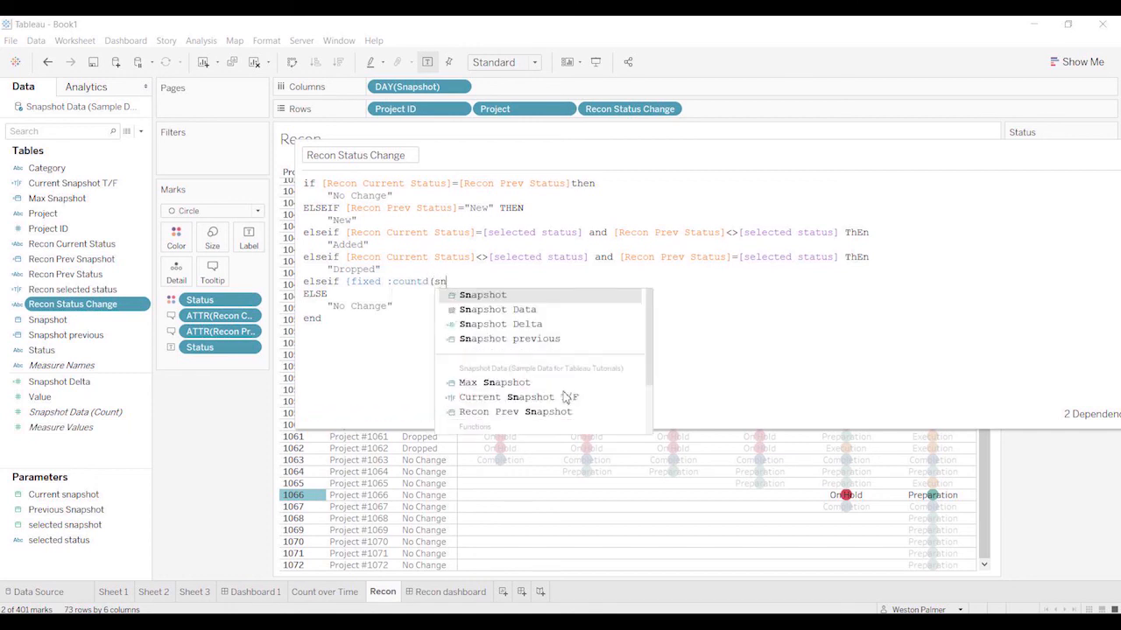
key("Return")
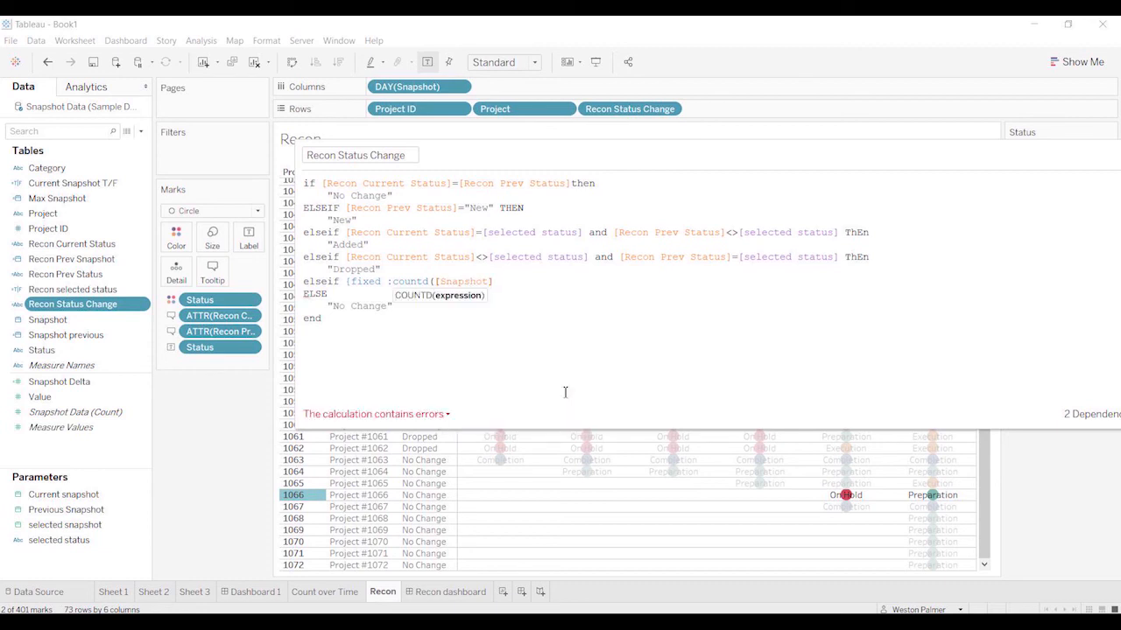
Step: Compare it with <> against {FIXED [Project ID]:count([Status])} and end the line with THEN
type(")}<")
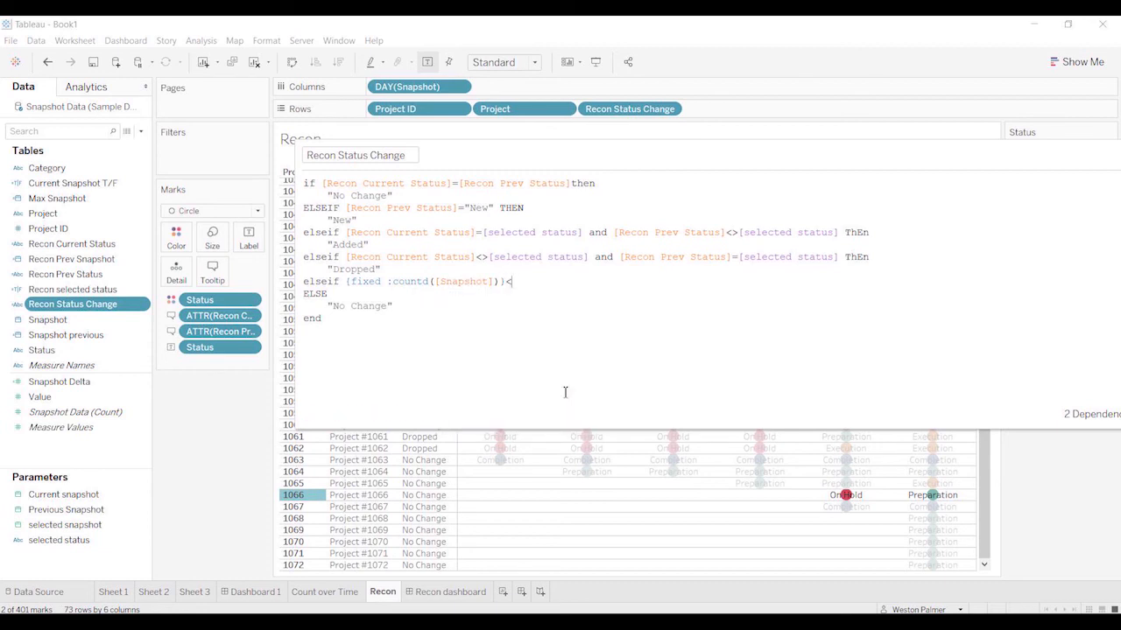
type(">")
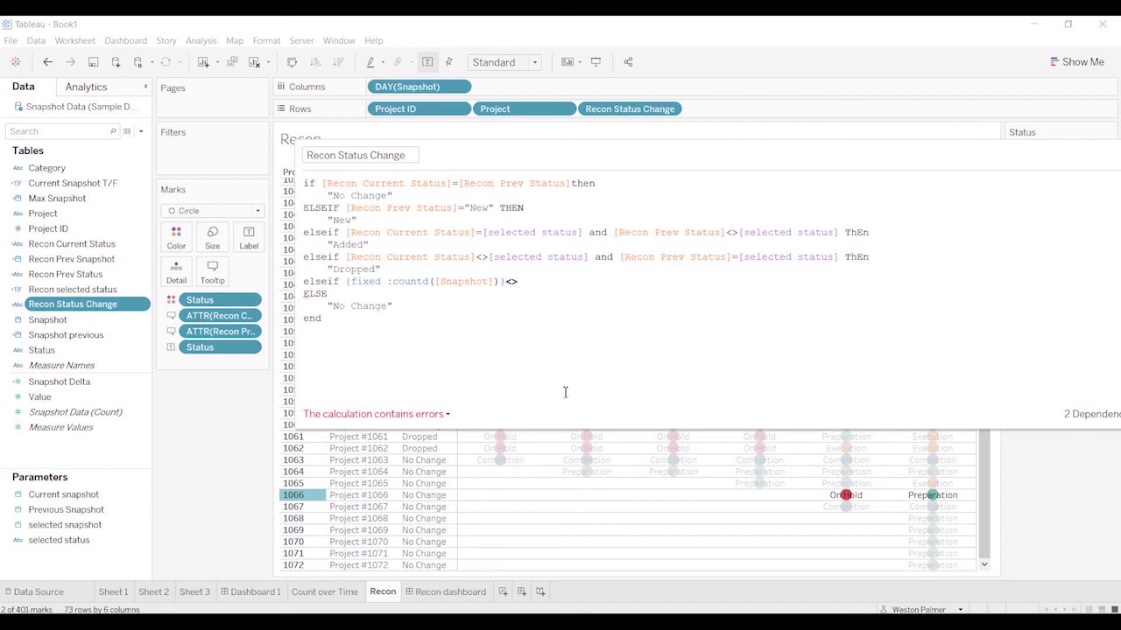
type("{FIXED ")
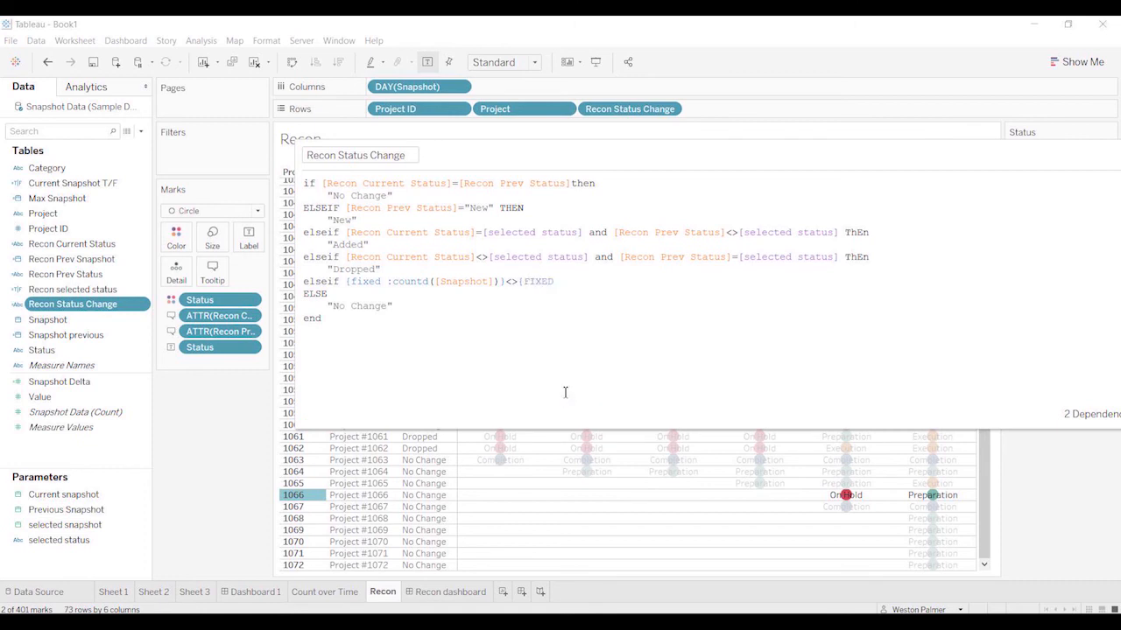
type("proje")
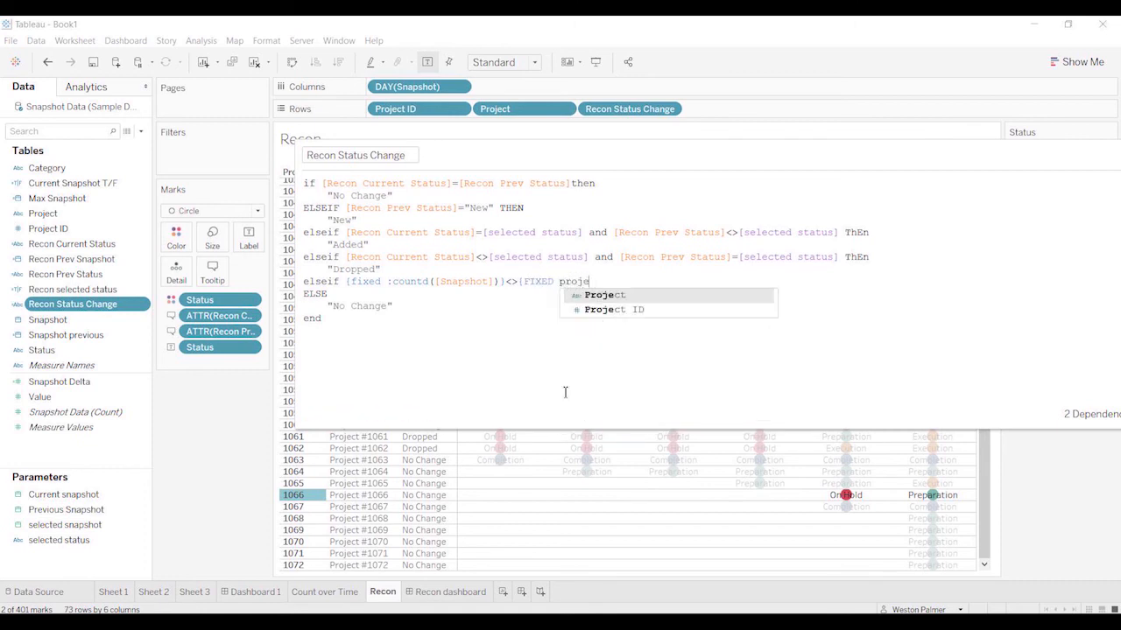
key("Down")
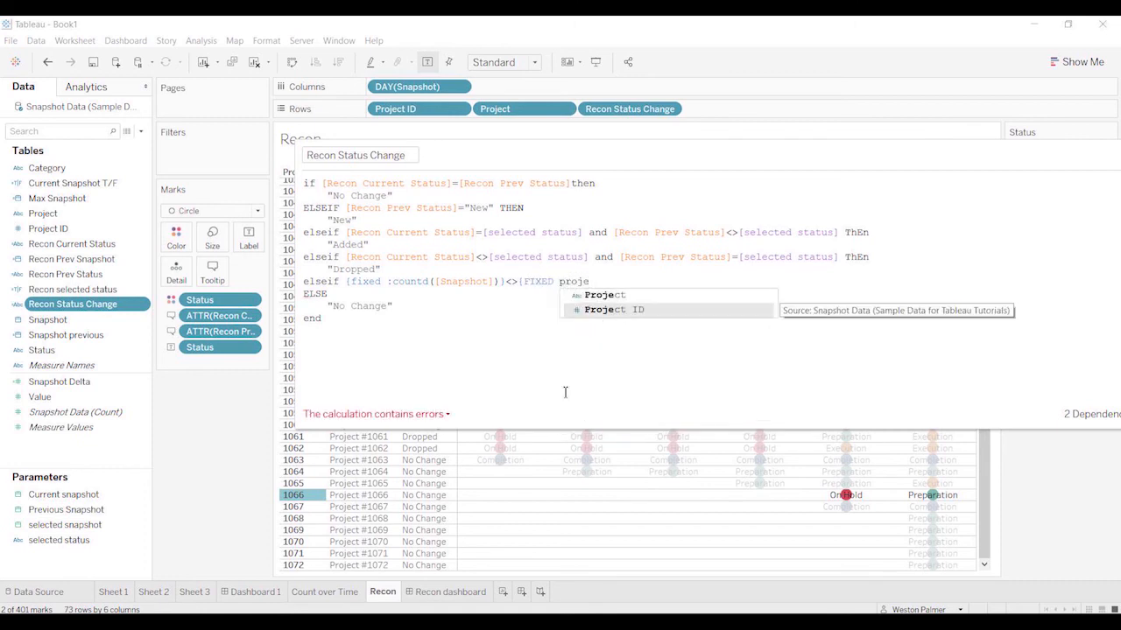
key("Return")
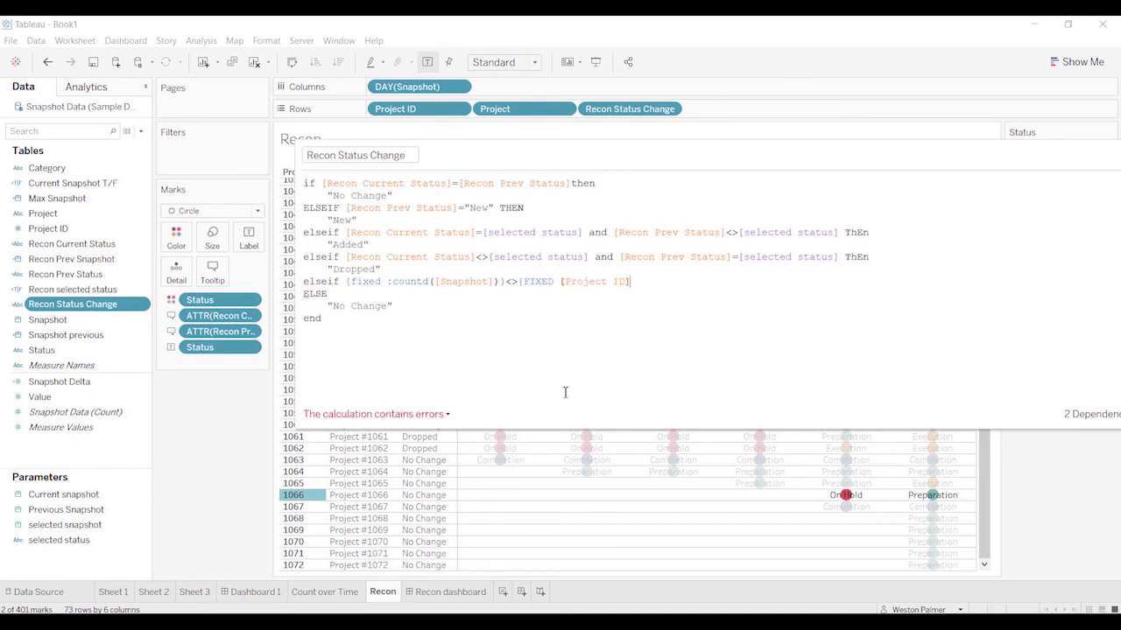
type(":")
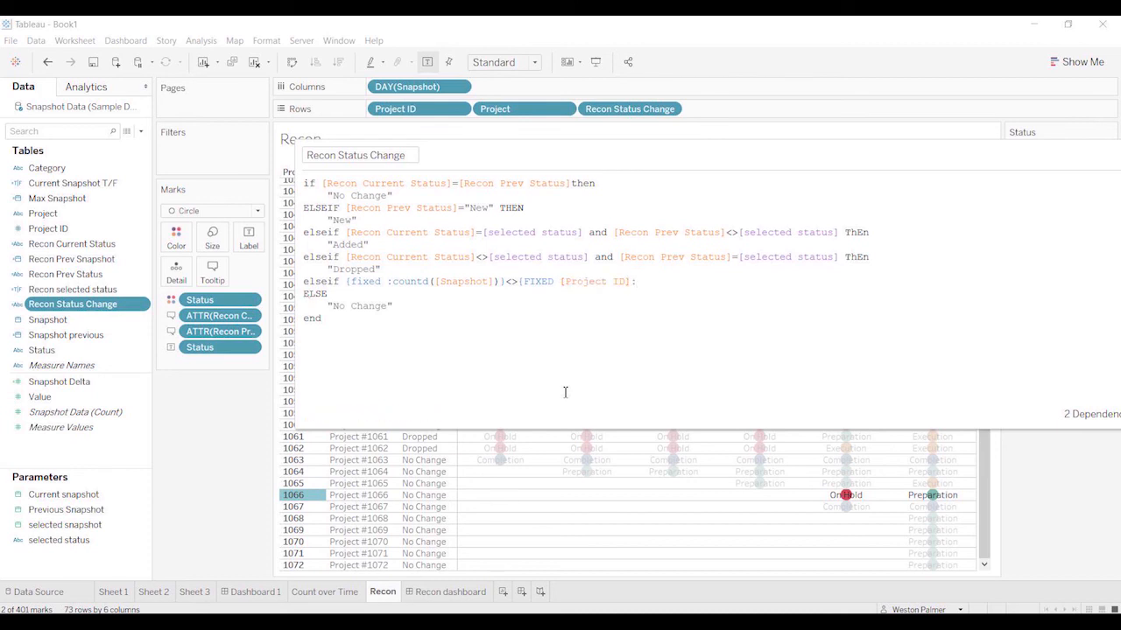
type("cound")
key("BackSpace")
type("t")
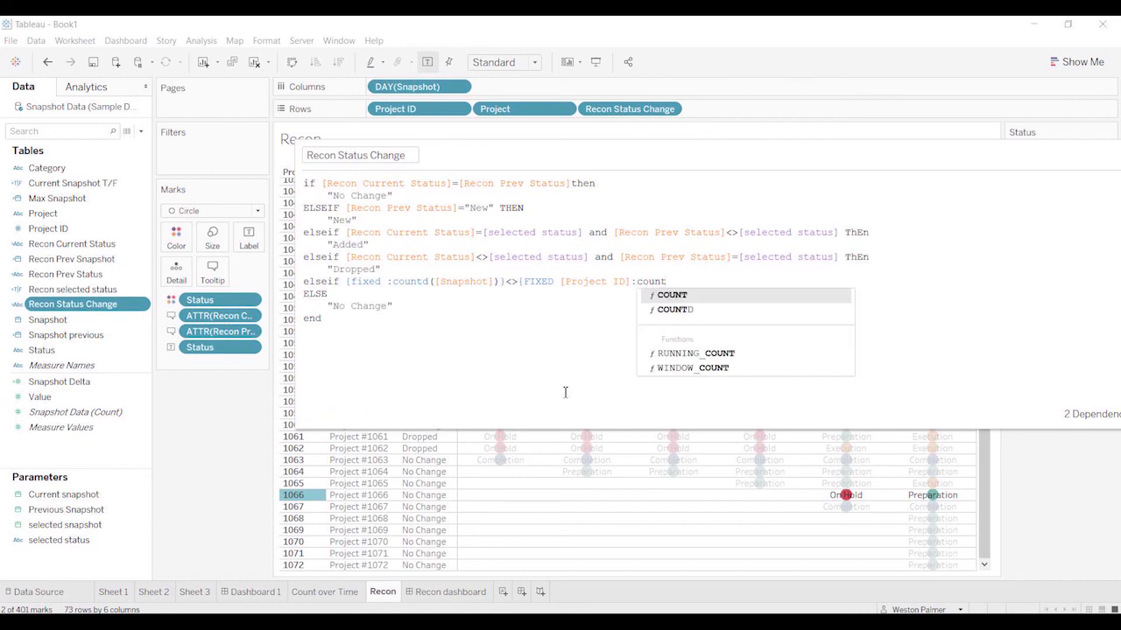
type("9")
key("BackSpace")
type("(stat")
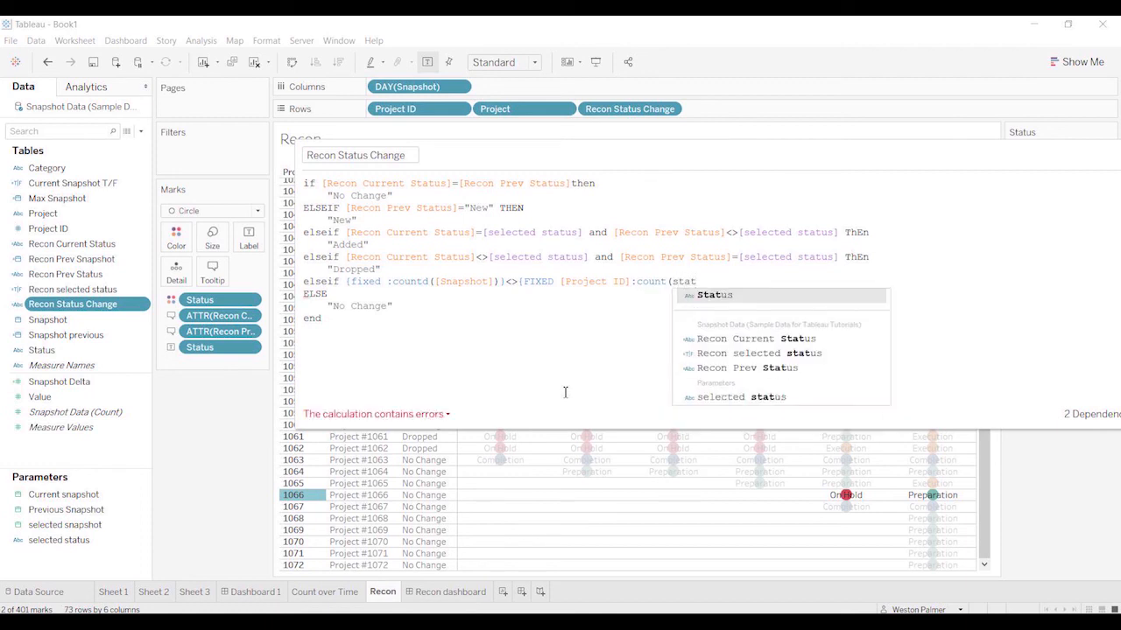
key("Return")
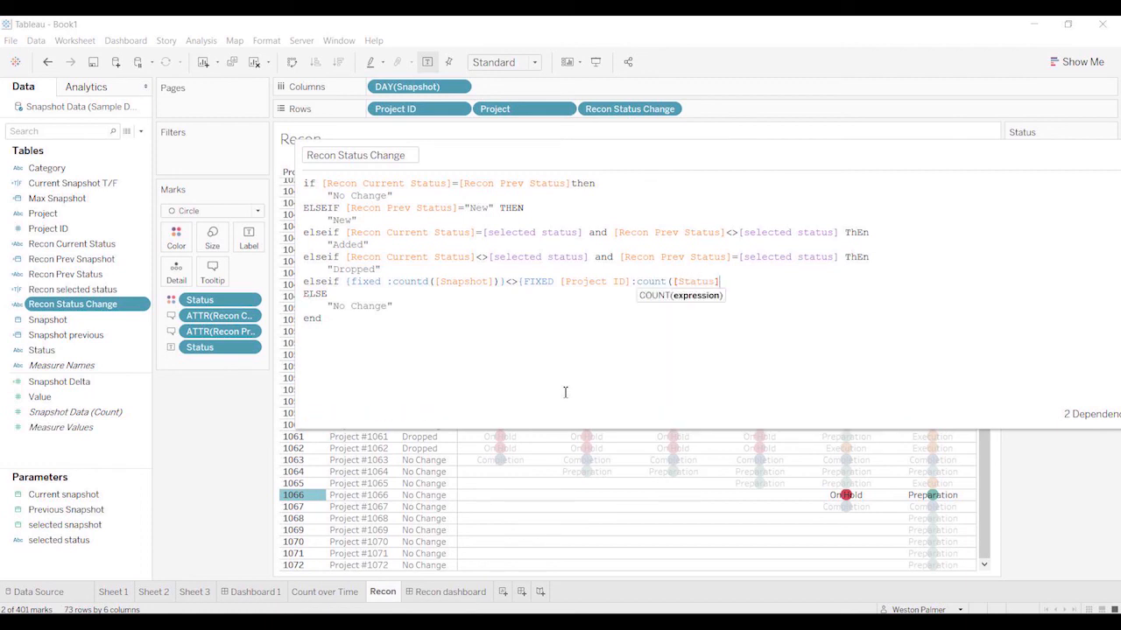
type(")}")
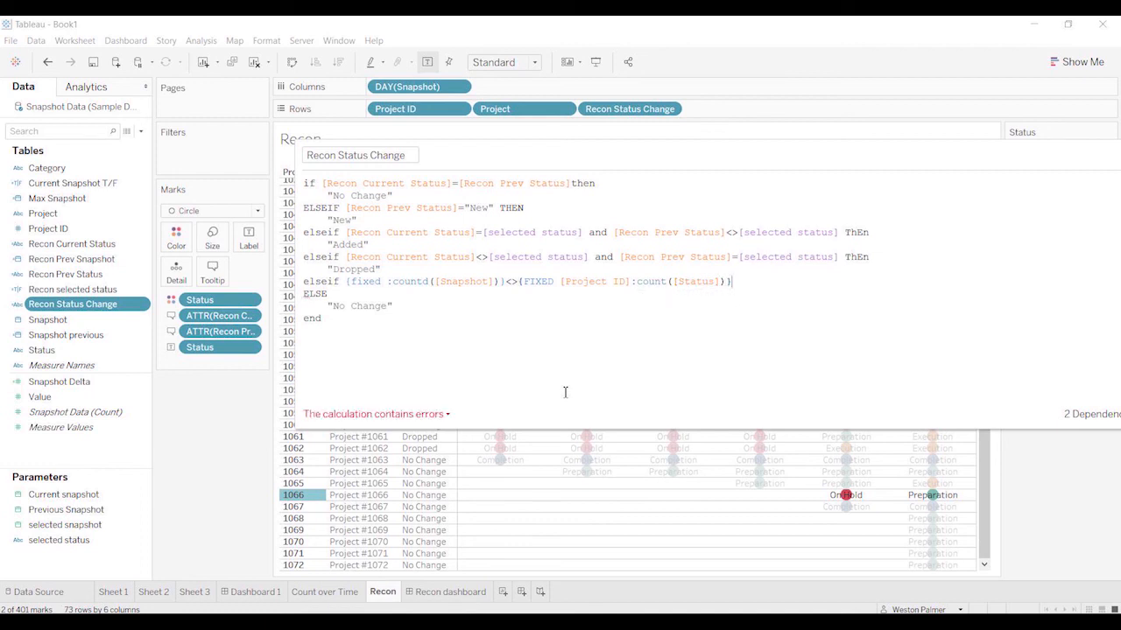
type("THEN")
Step: Make the new branch return "Added" and apply it, so Projects #1066–#1072 show Added
key("Return")
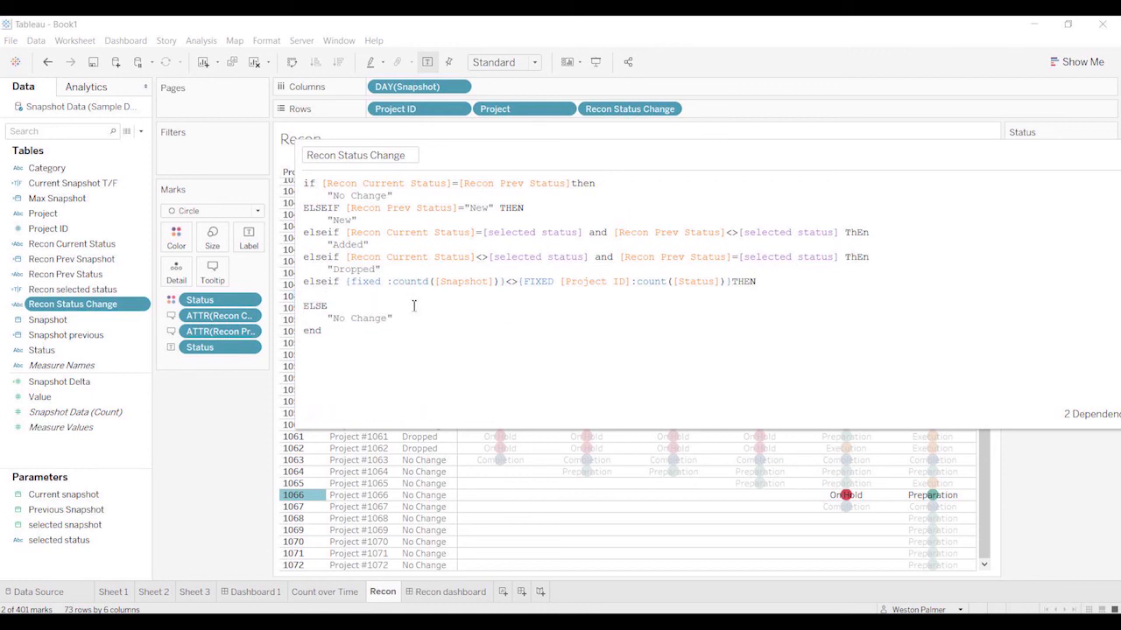
type("\"")
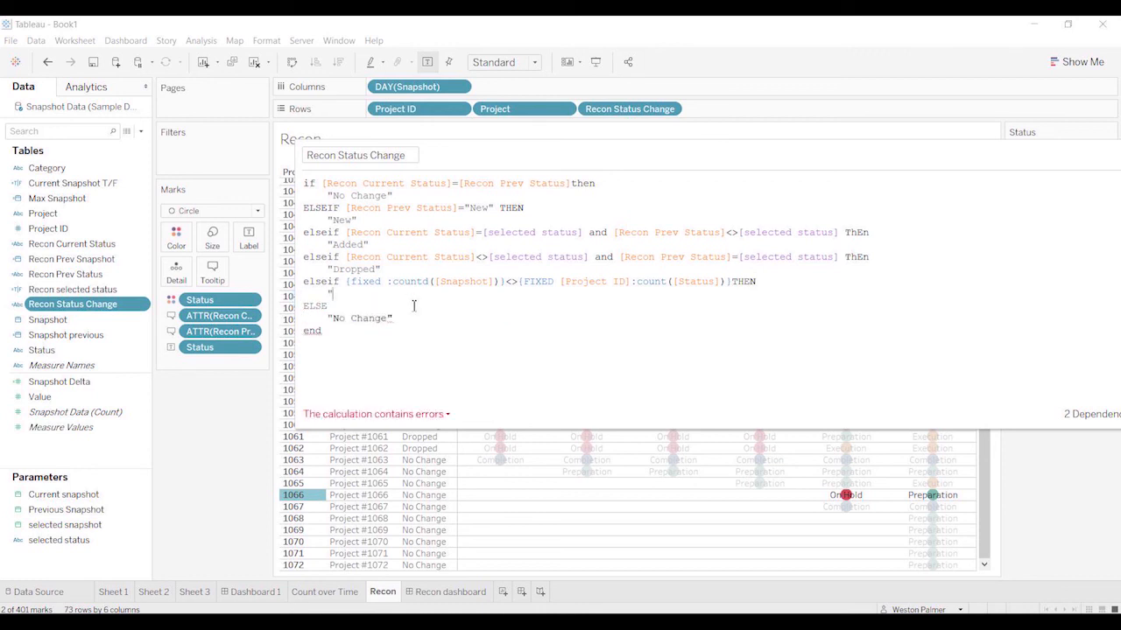
type("Addd")
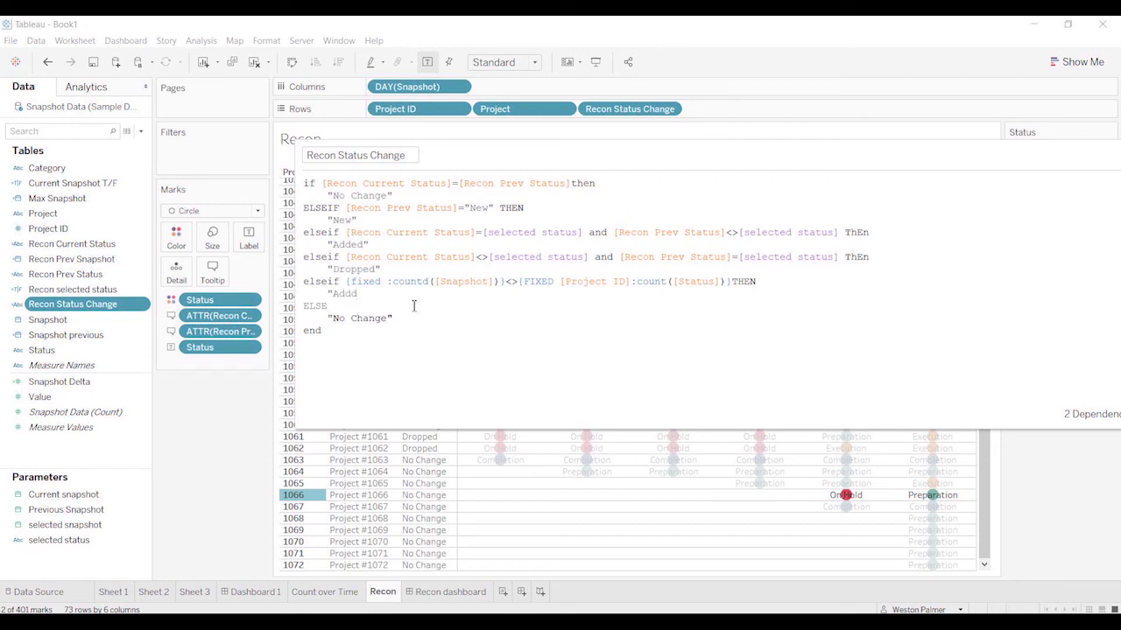
key("BackSpace")
type("ed\"")
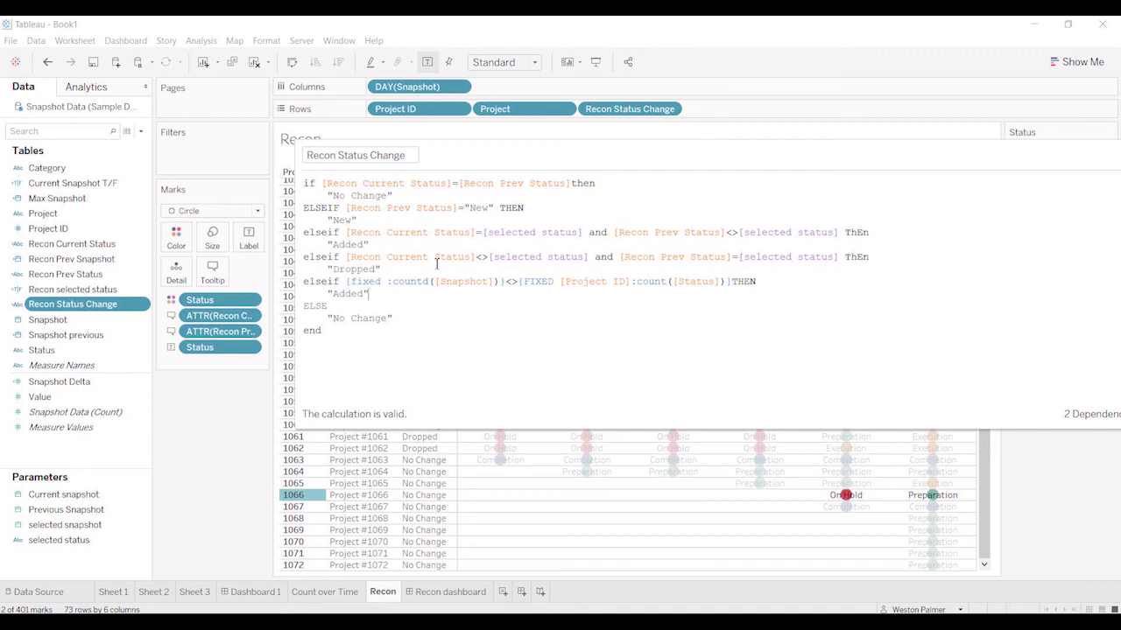
left_click_drag(553, 155, 534, 192)
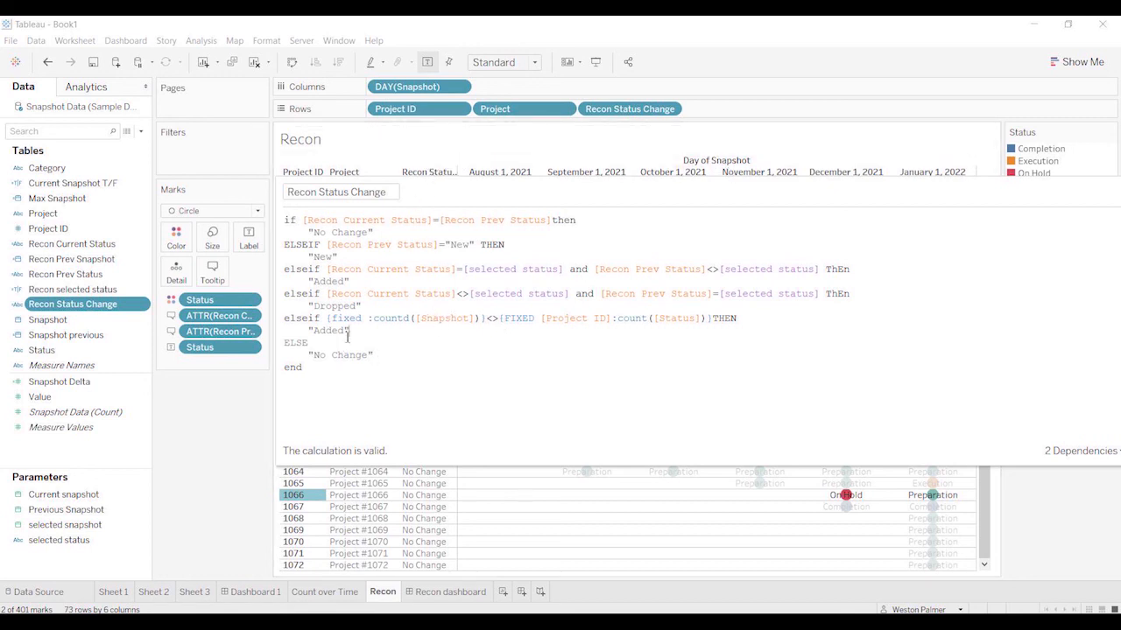
left_click_drag(878, 190, 782, 180)
left_click(1061, 442)
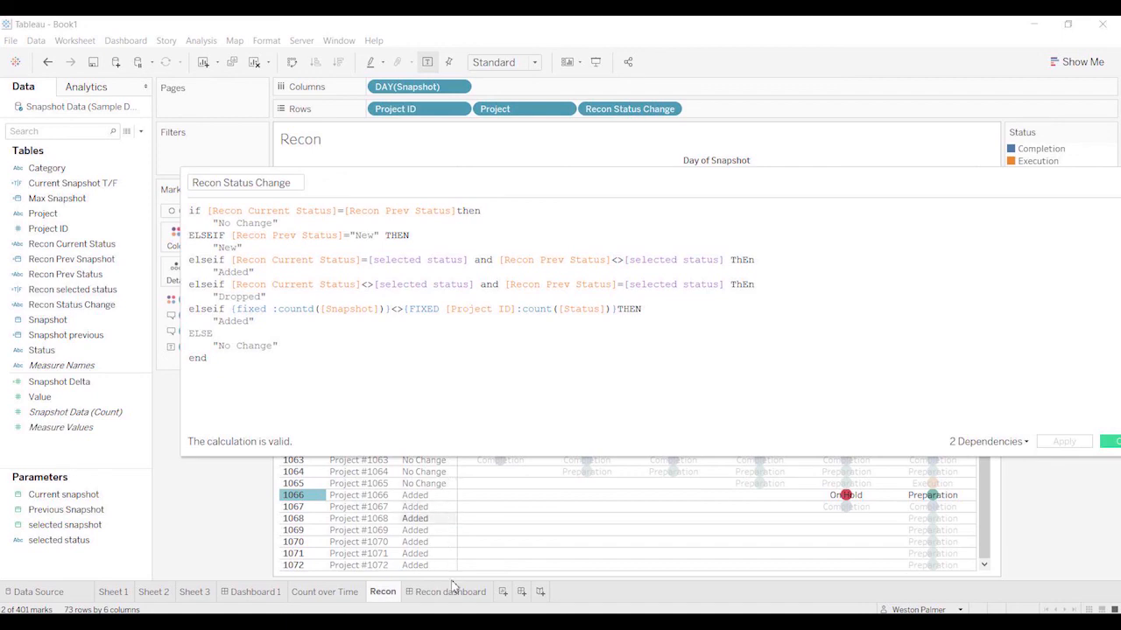
left_click_drag(865, 191, 848, 161)
key("Escape")
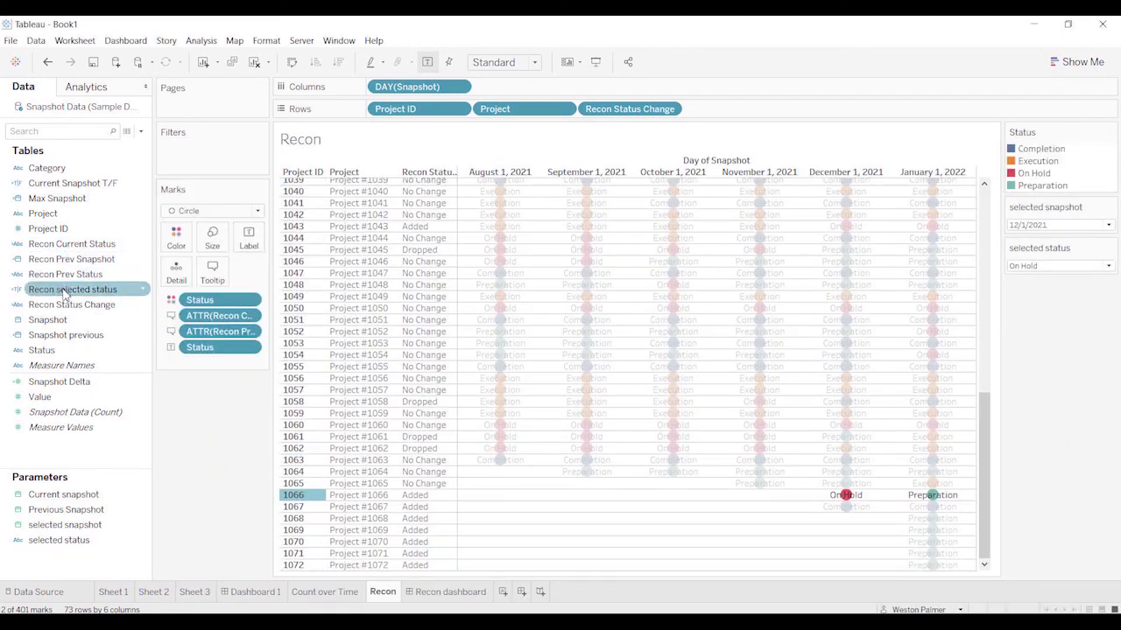
Step: Filter the Recon table to rows where Recon selected status is True
left_click_drag(66, 290, 186, 165)
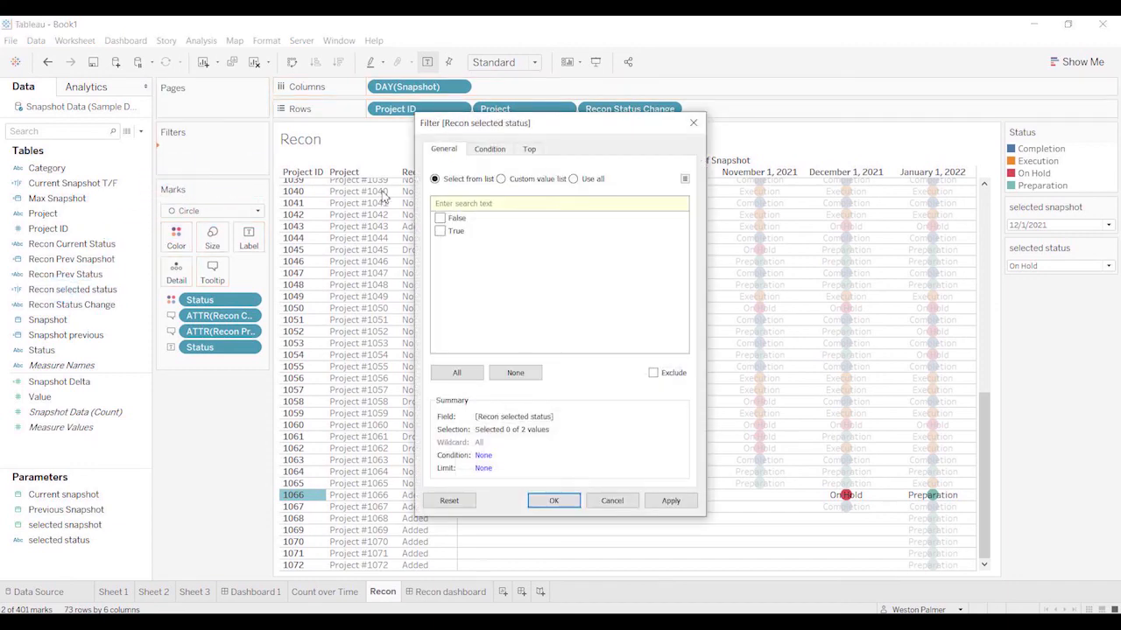
left_click(440, 231)
left_click(549, 499)
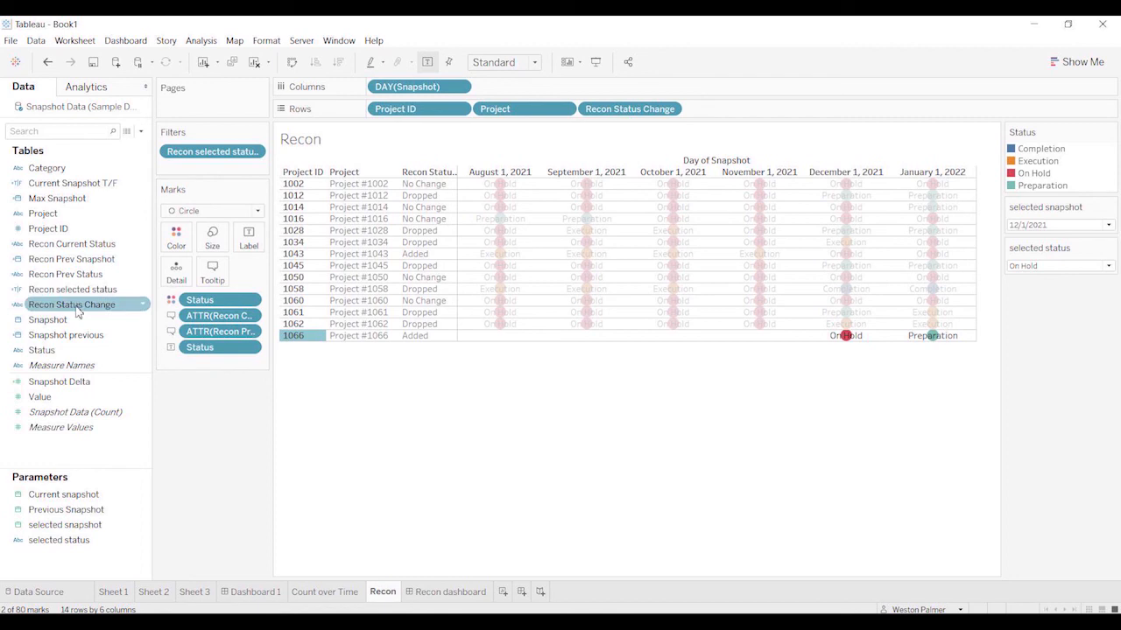
Step: Add a Recon Status Change filter excluding No Change, keeping only Added and Dropped
mouse_move(77, 312)
left_mouse_down()
mouse_move(205, 175)
mouse_move(195, 174)
left_mouse_up()
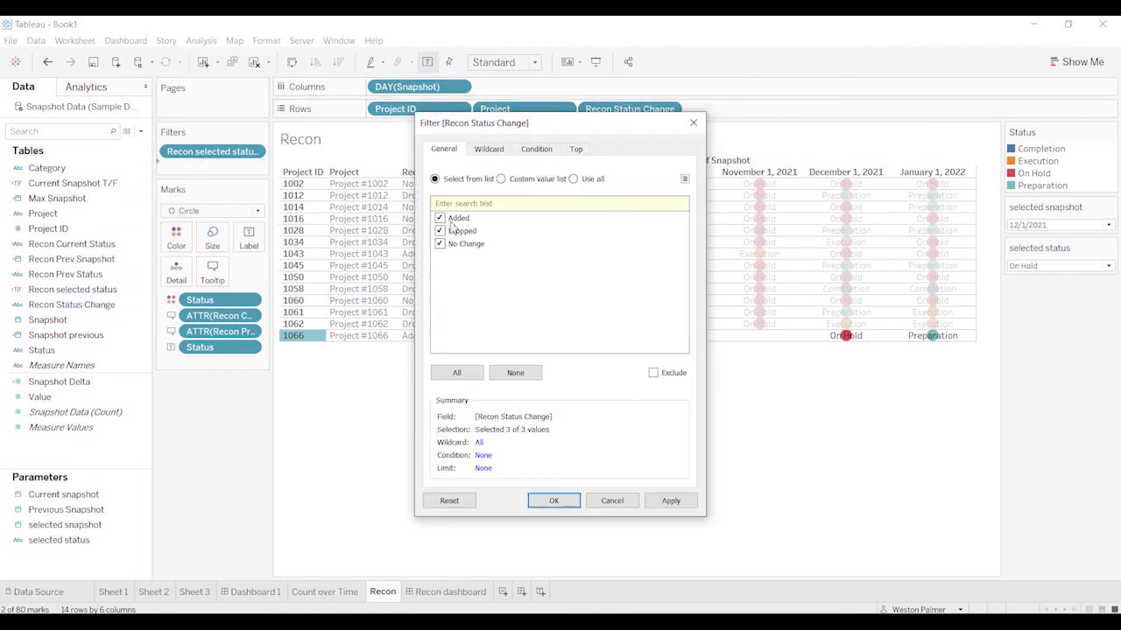
left_click(440, 243)
left_click(674, 501)
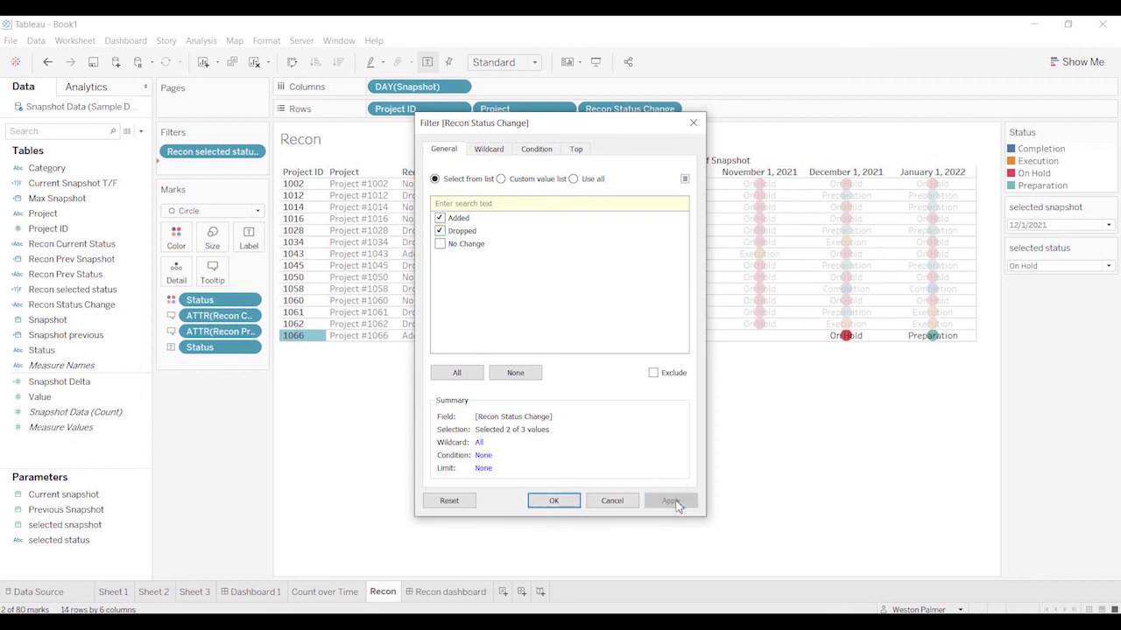
left_click(565, 504)
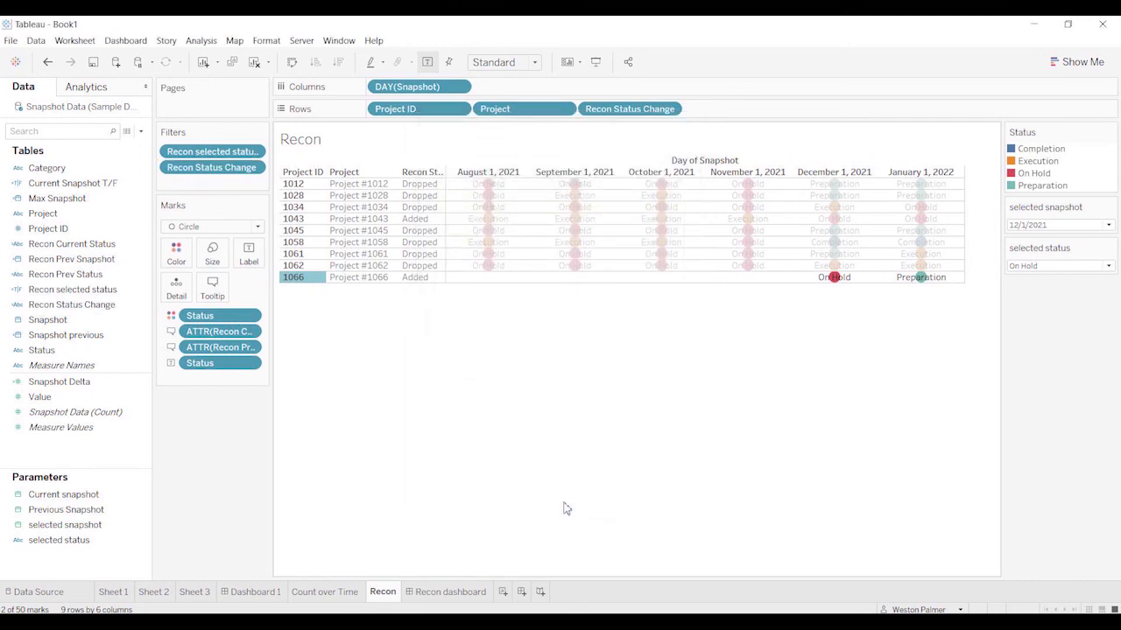
left_click(373, 349)
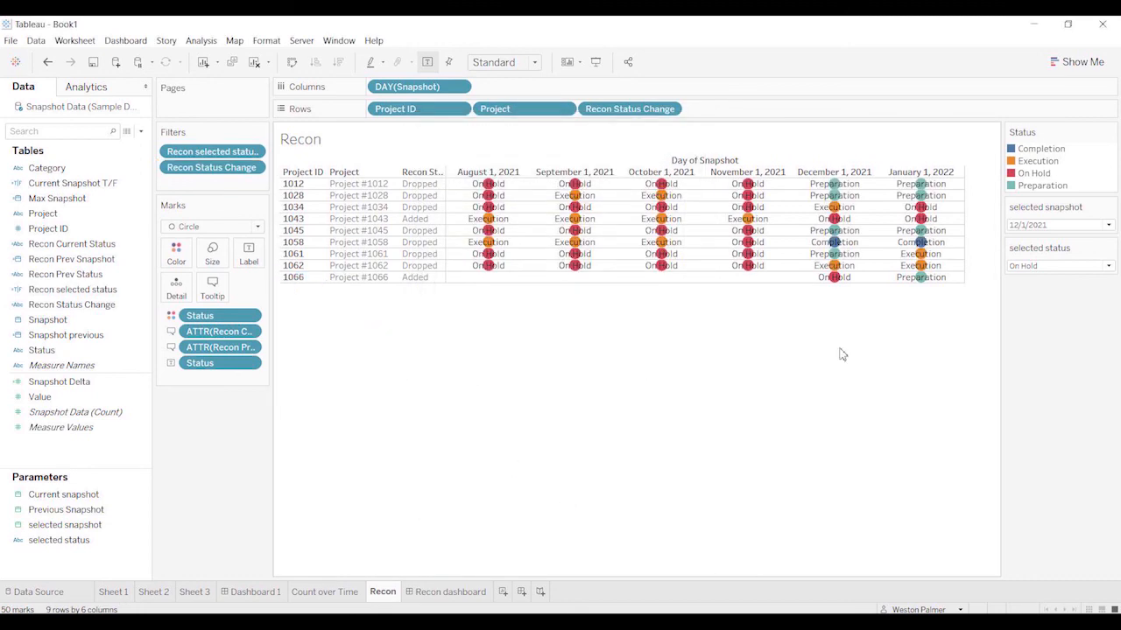
Step: Switch to the Recon dashboard and check the Count over Time chart's point tooltips
left_click(448, 592)
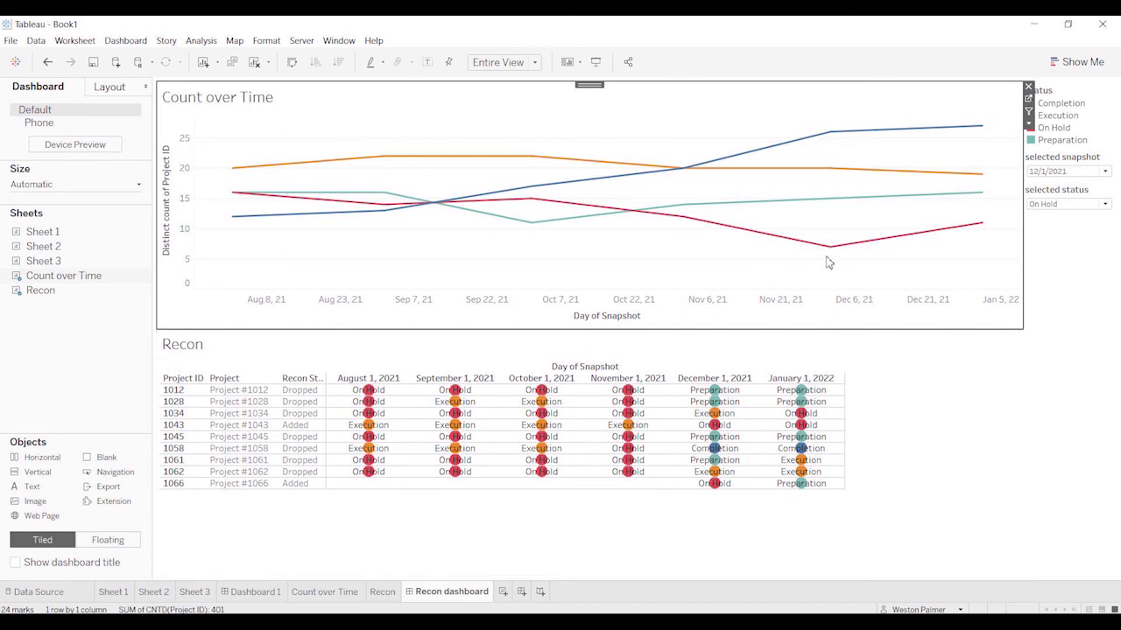
mouse_move(830, 254)
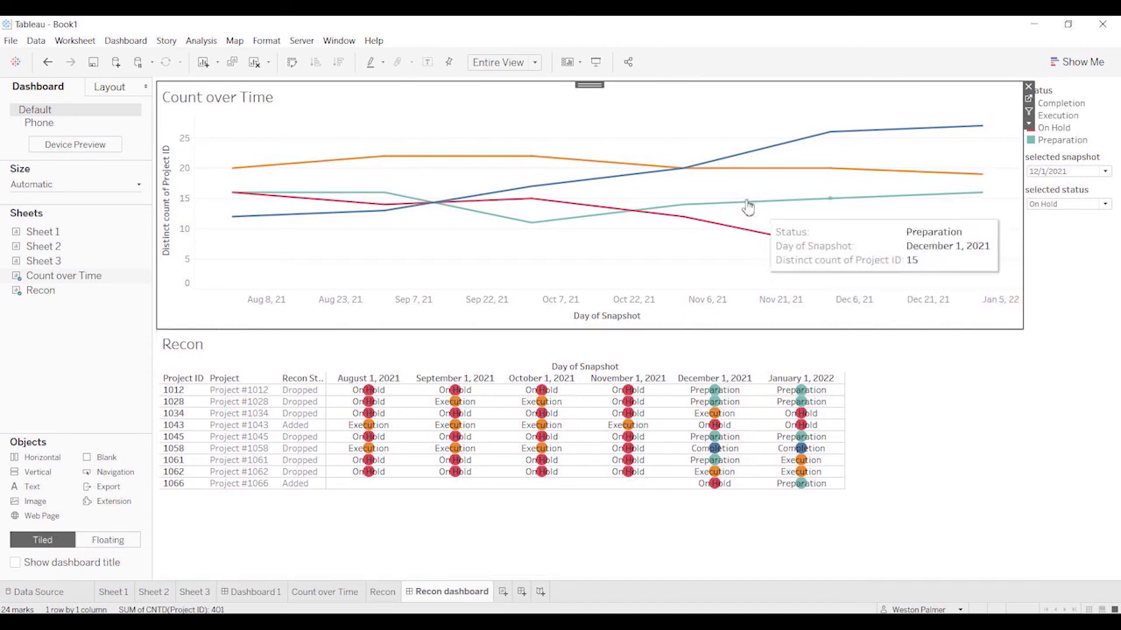
mouse_move(695, 229)
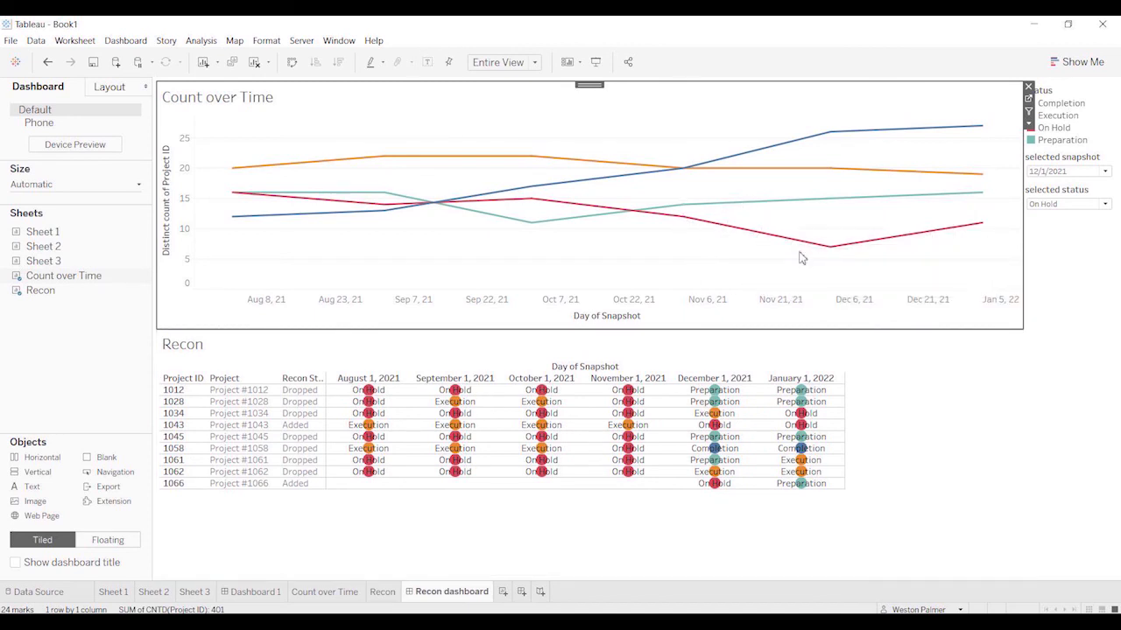